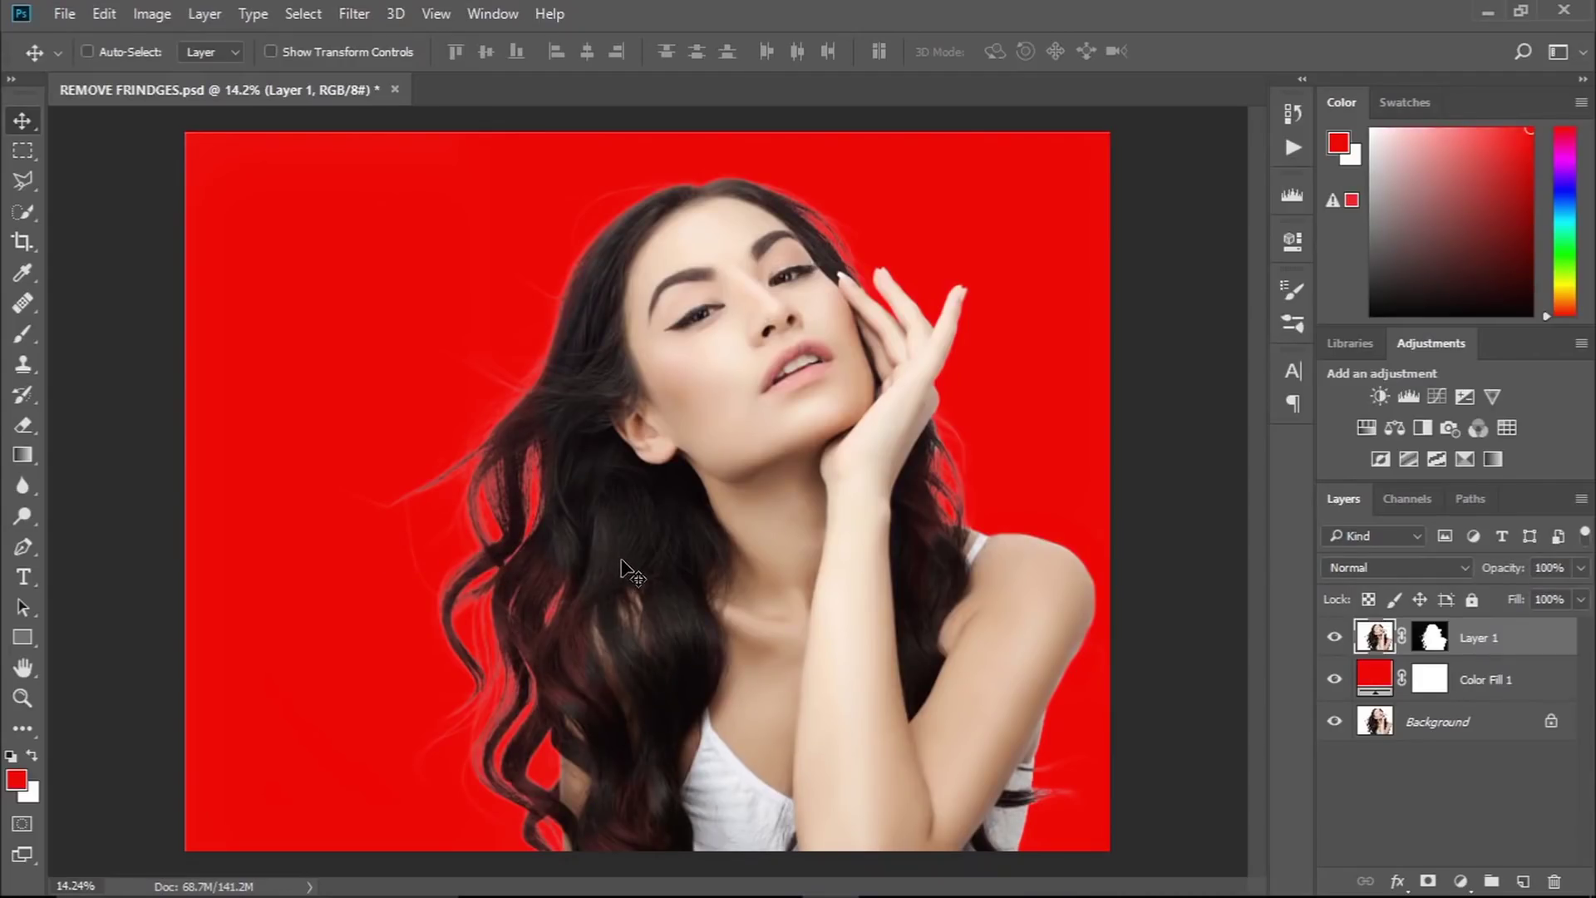
- Zoom in to inspect the red-fringed hair strands near the ear, then fit the whole image in view
left_click_drag(570, 480, 693, 499)
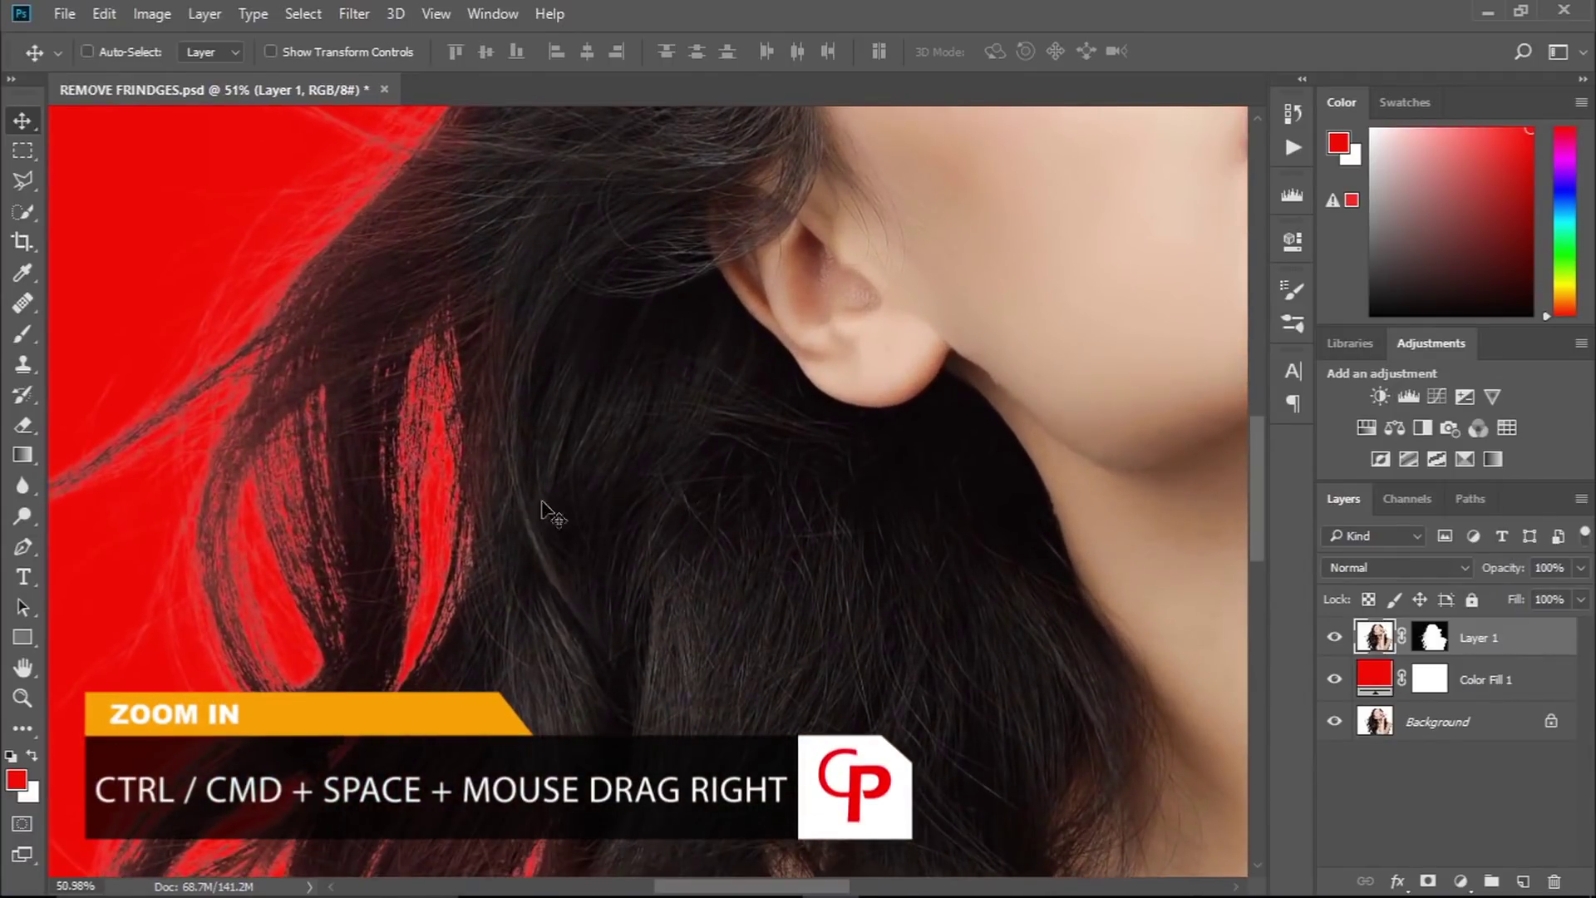
left_click_drag(552, 509, 748, 534)
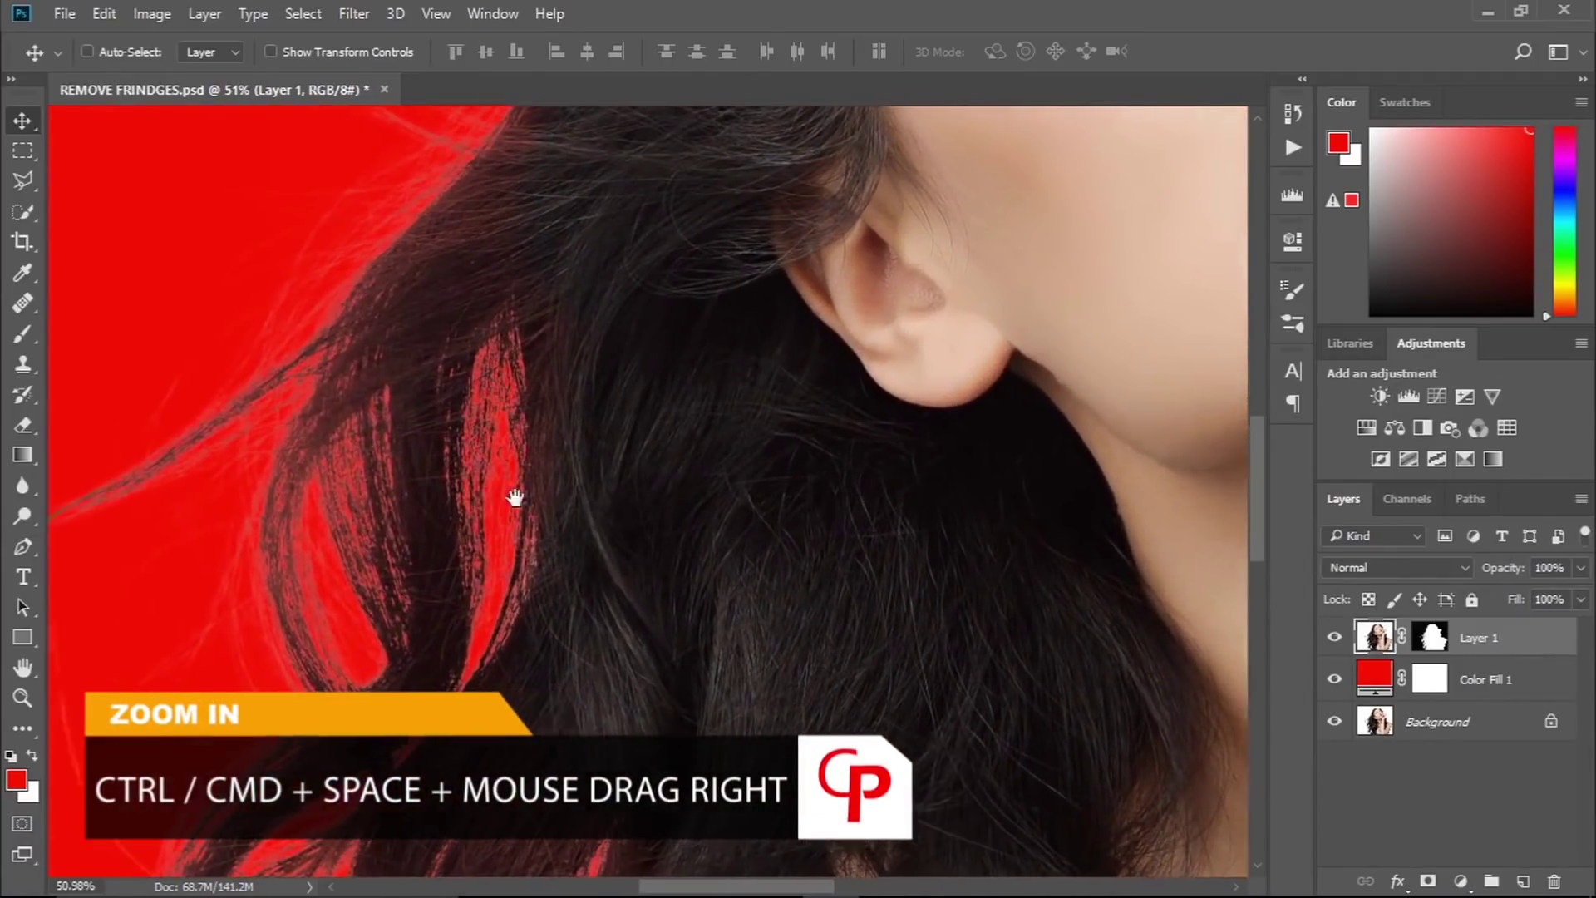
mouse_move(420, 538)
left_mouse_down()
mouse_move(502, 541)
mouse_move(413, 552)
left_mouse_up()
mouse_move(695, 634)
left_mouse_down()
mouse_move(581, 463)
mouse_move(591, 544)
left_mouse_up()
left_click_drag(501, 748, 542, 499)
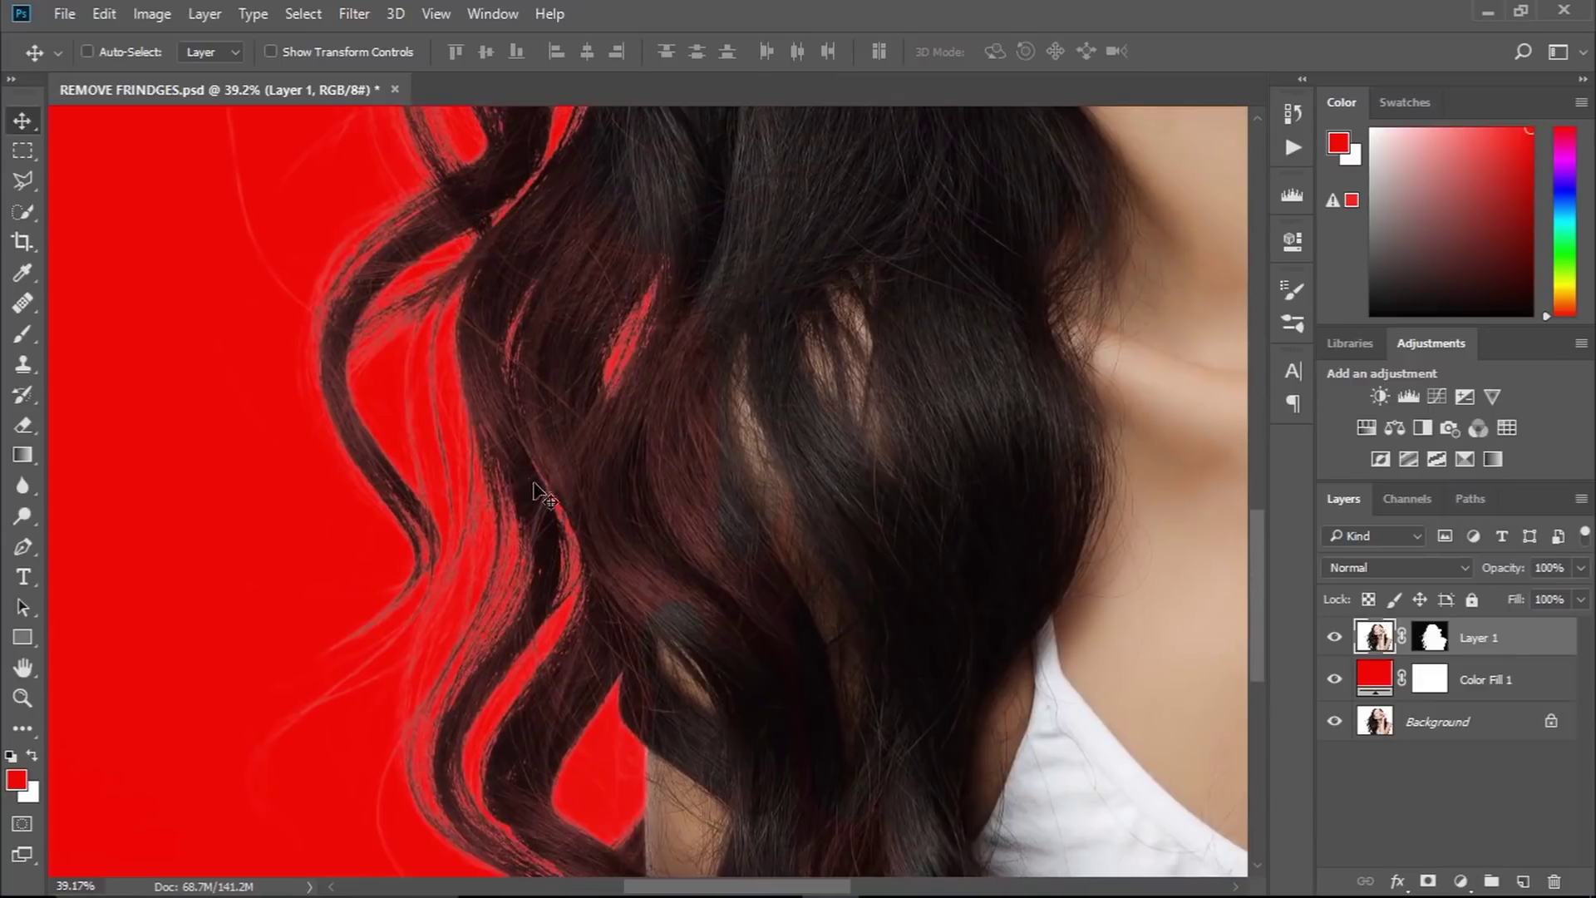
mouse_move(452, 559)
left_mouse_down()
mouse_move(480, 595)
mouse_move(680, 642)
mouse_move(606, 371)
left_mouse_up()
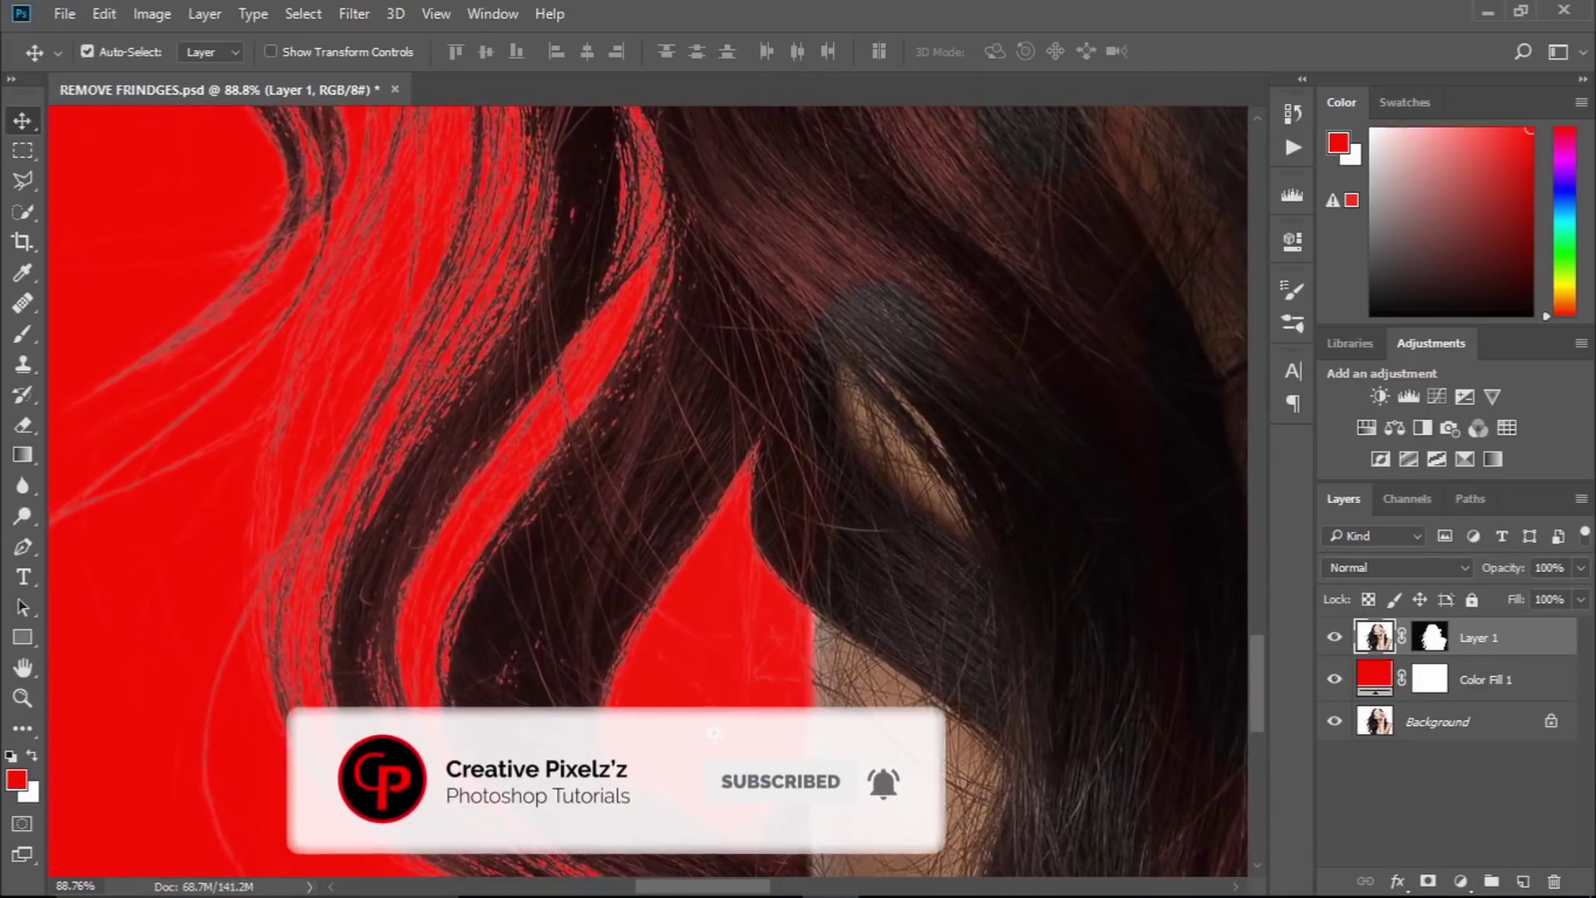
scroll(698, 694, "down", 3)
scroll(690, 598, "down", 2)
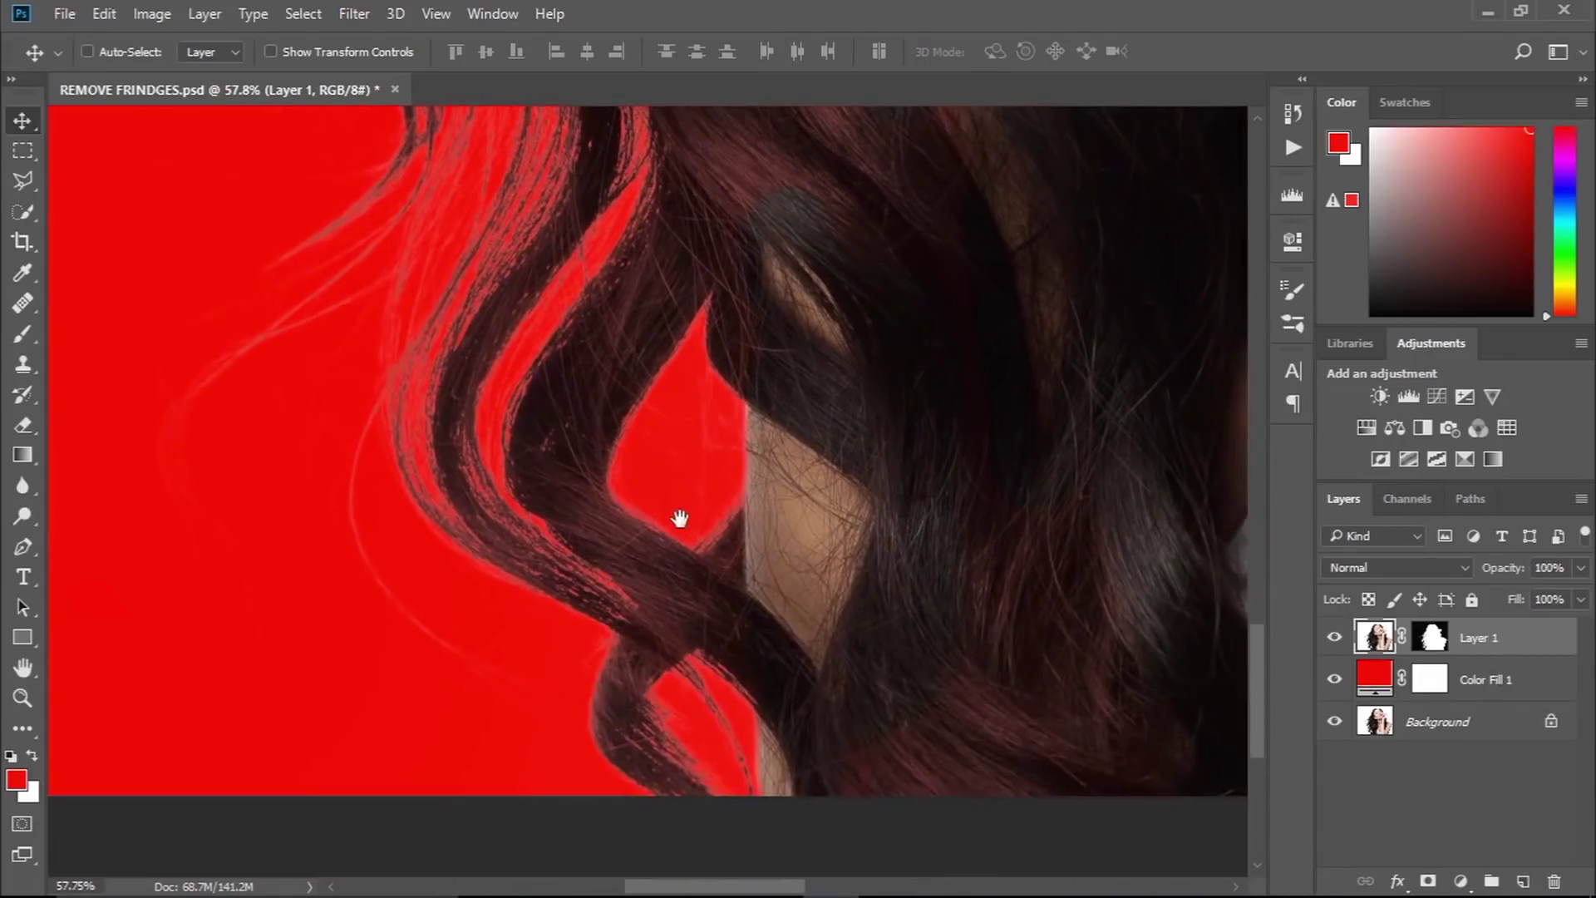
scroll(665, 631, "down", 2)
scroll(640, 631, "down", 1)
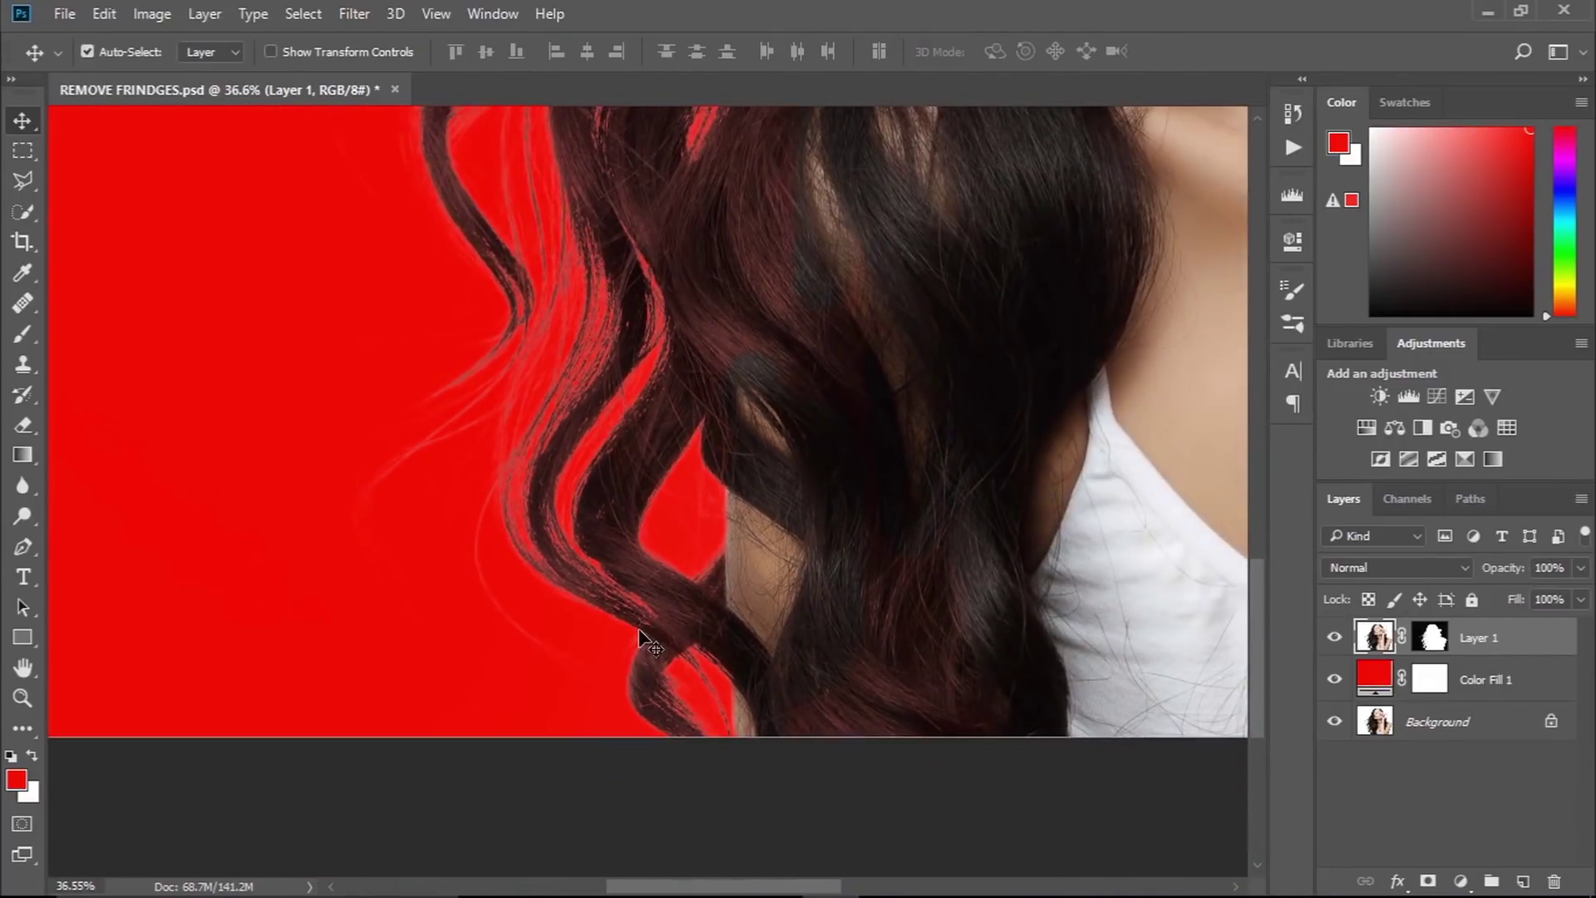
key("ctrl+0")
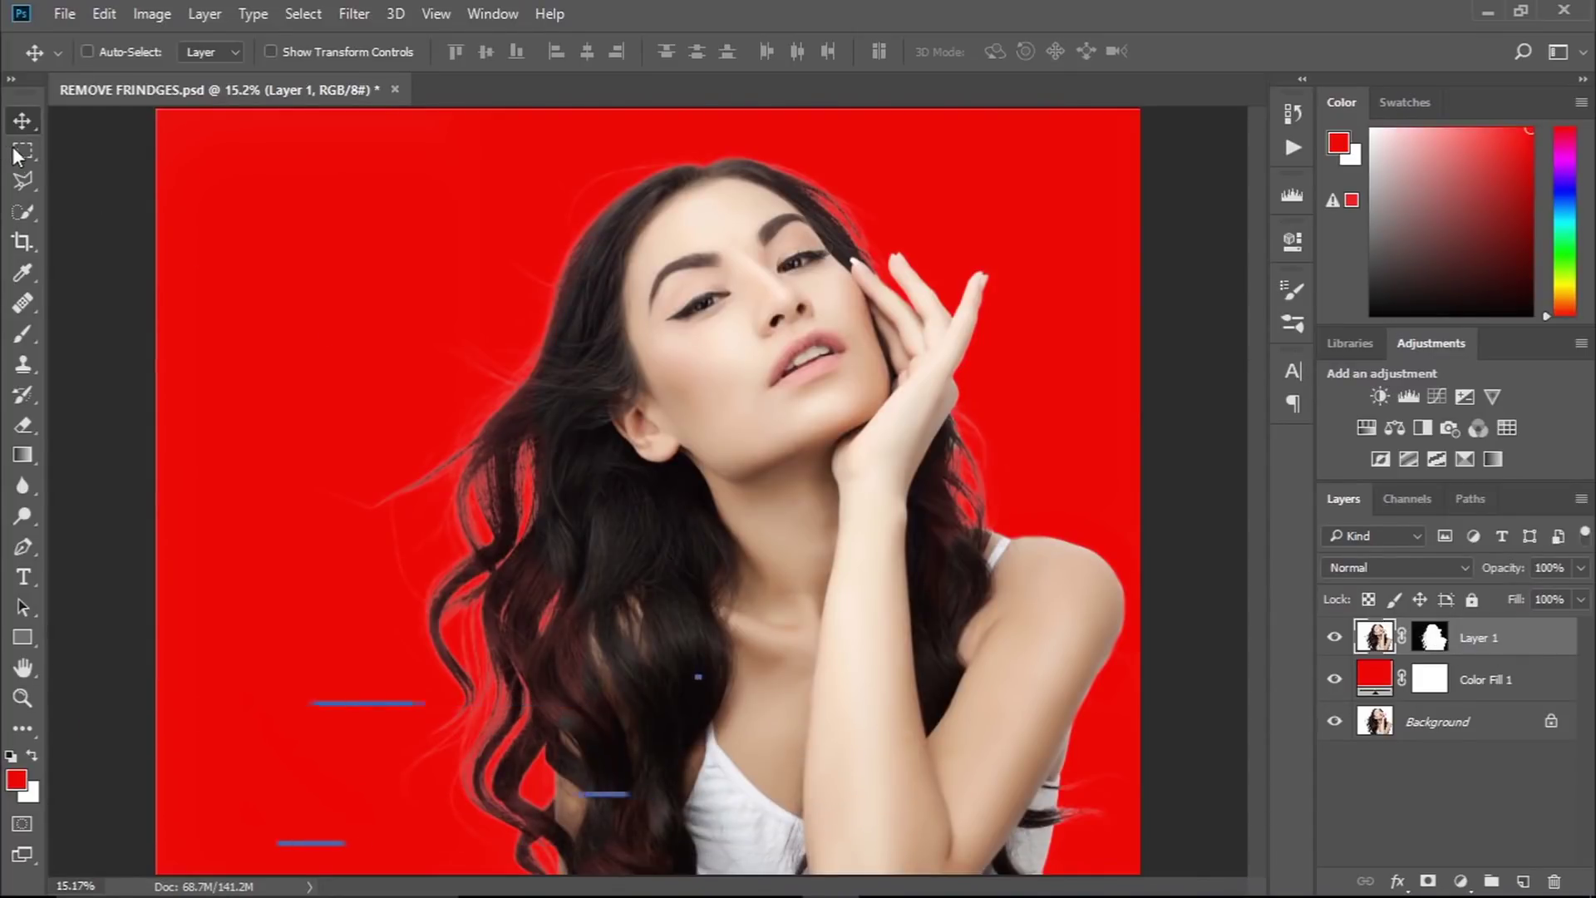
- Copy a rectangle of dense dark hair onto its own new layer
left_click(22, 149)
mouse_move(617, 545)
left_mouse_down()
mouse_move(745, 545)
mouse_move(565, 502)
left_mouse_up()
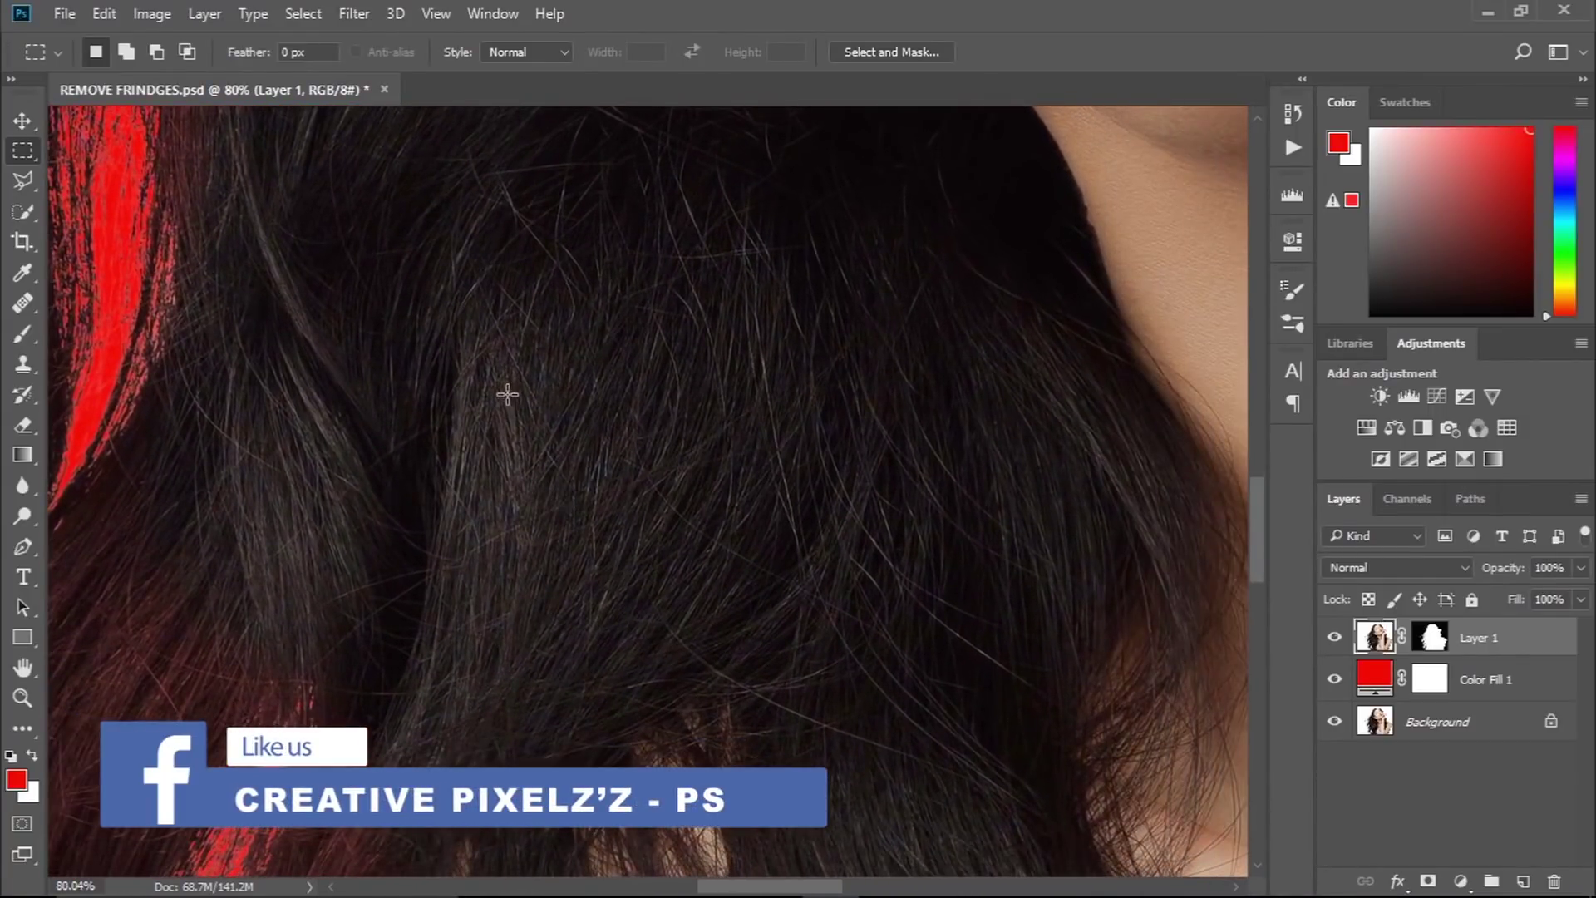
mouse_move(502, 397)
left_mouse_down()
mouse_move(985, 620)
mouse_move(1059, 675)
left_mouse_up()
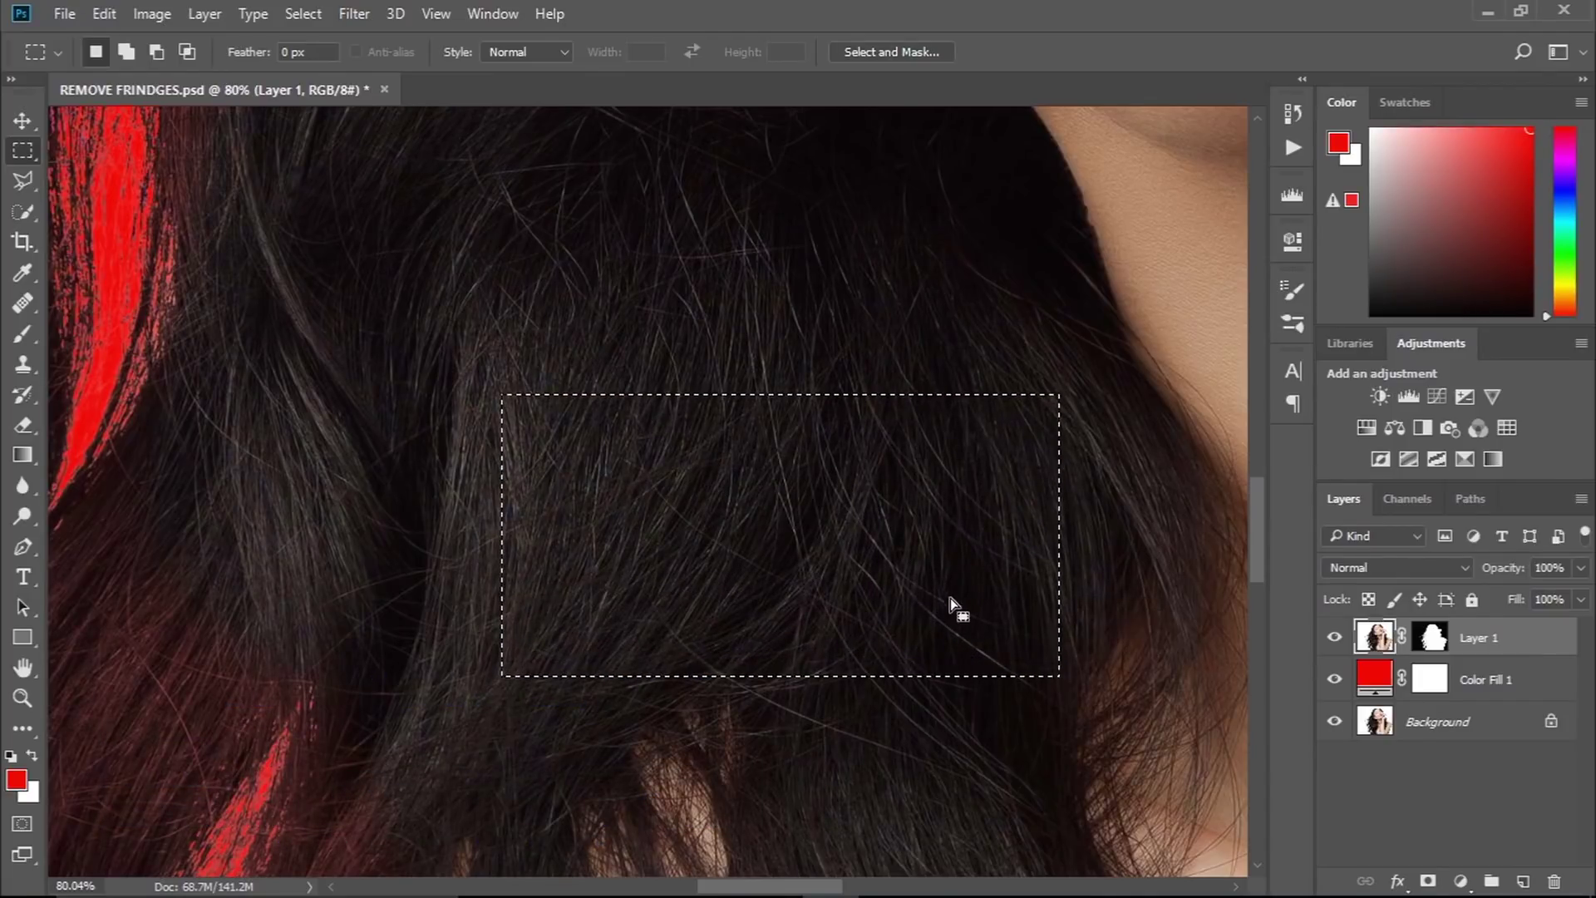
key("ctrl+j")
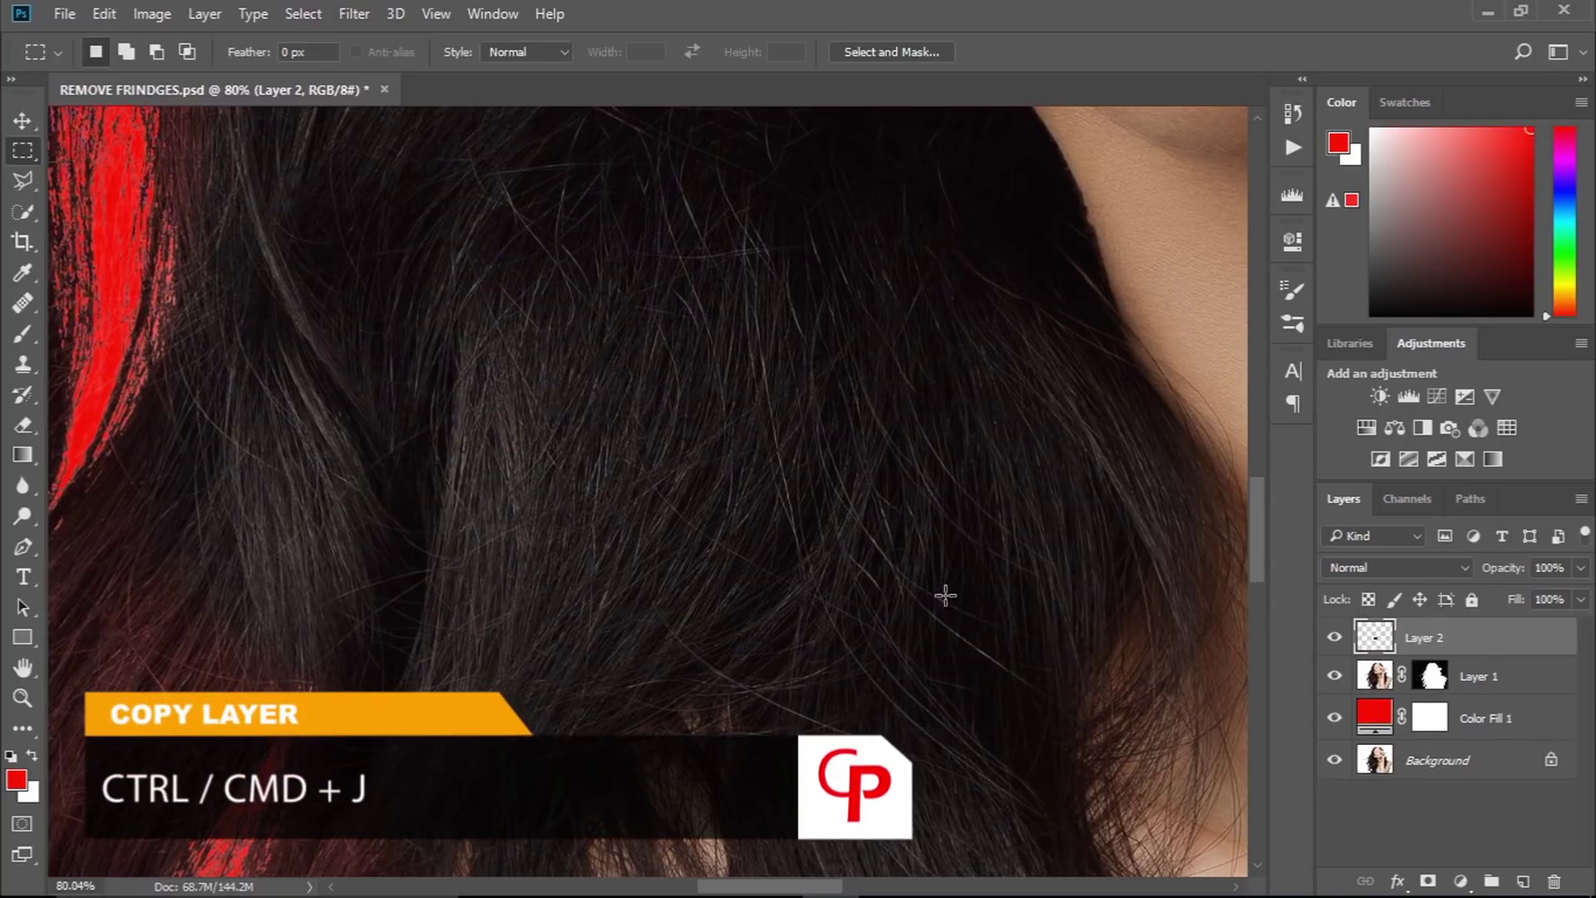
- Move the hair patch onto the upper-left red background and keep a hidden duplicate of it
left_click(37, 125)
left_click_drag(753, 464, 642, 457)
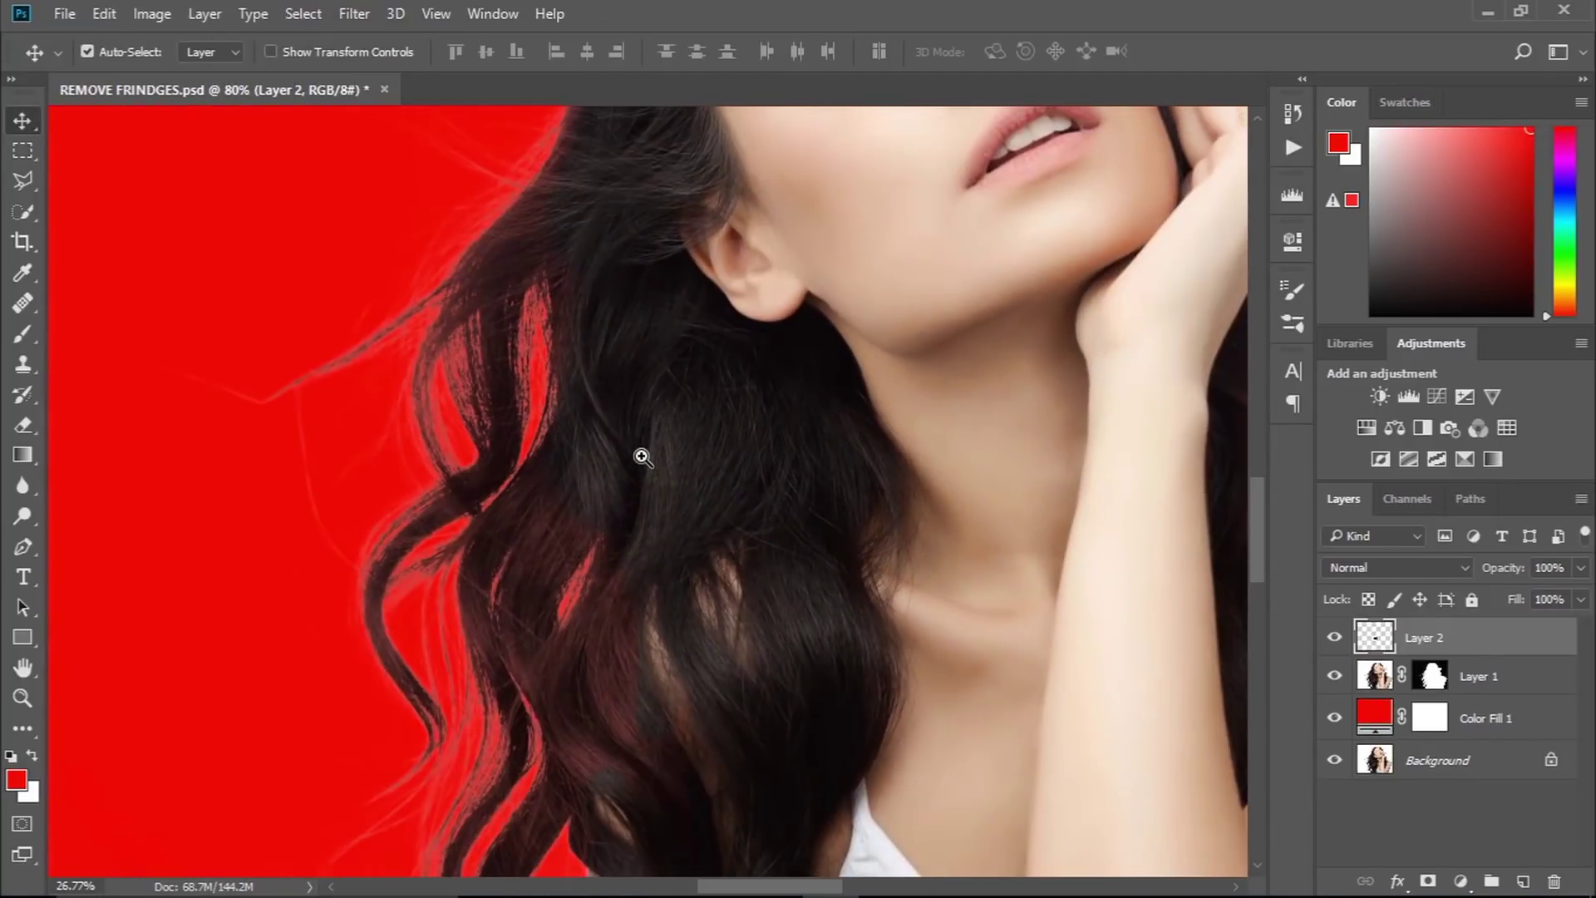
mouse_move(1035, 596)
left_mouse_down()
mouse_move(552, 332)
mouse_move(348, 341)
left_mouse_up()
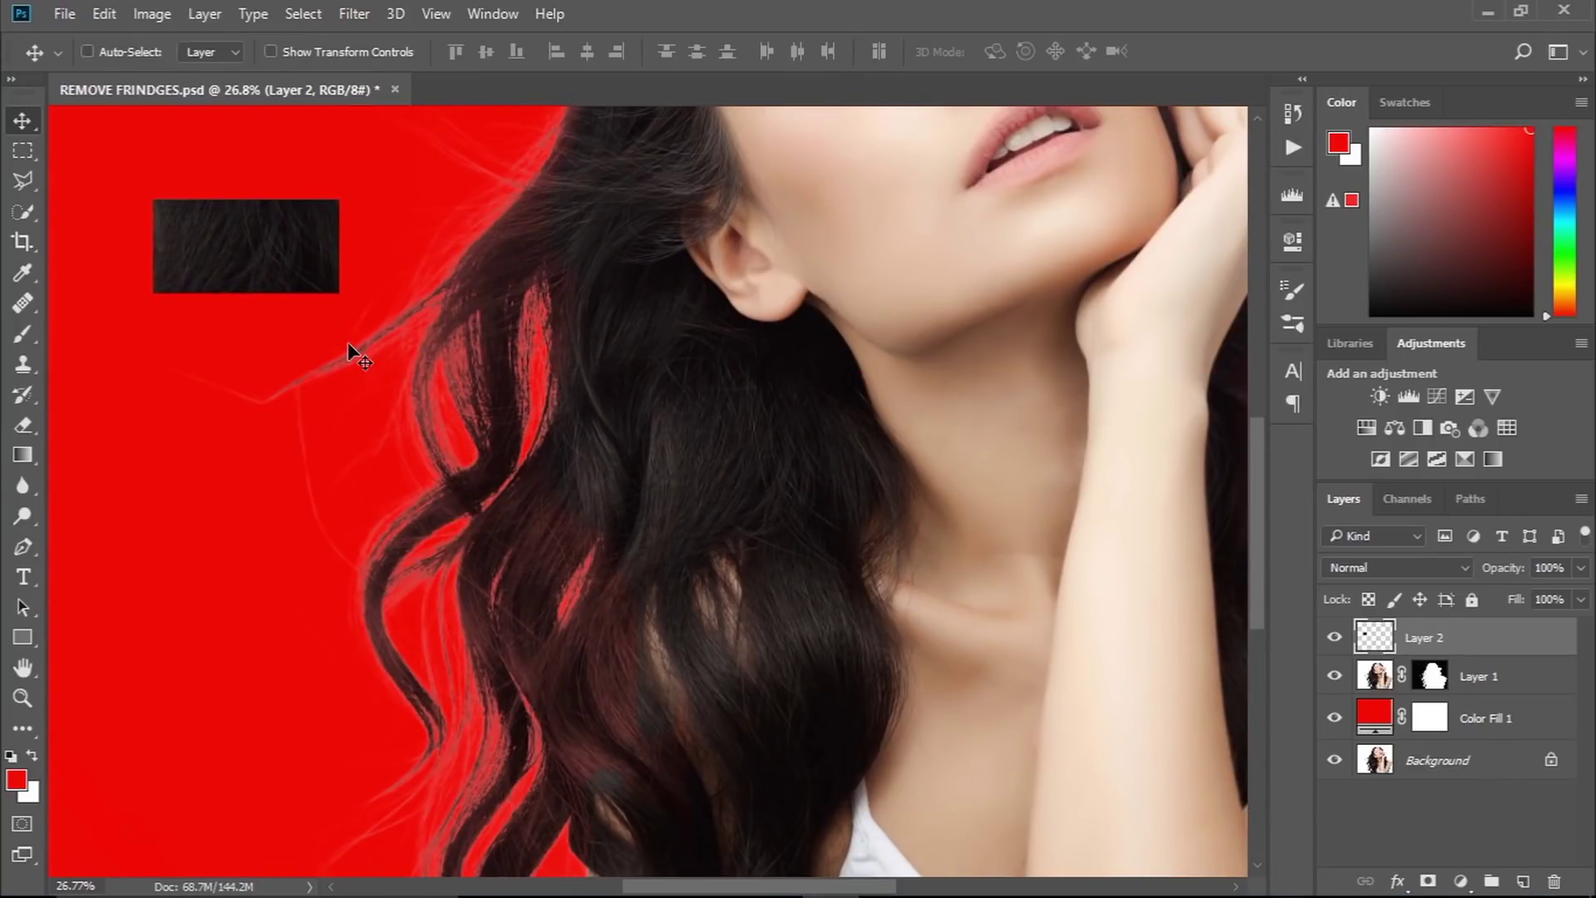
key("ctrl+j")
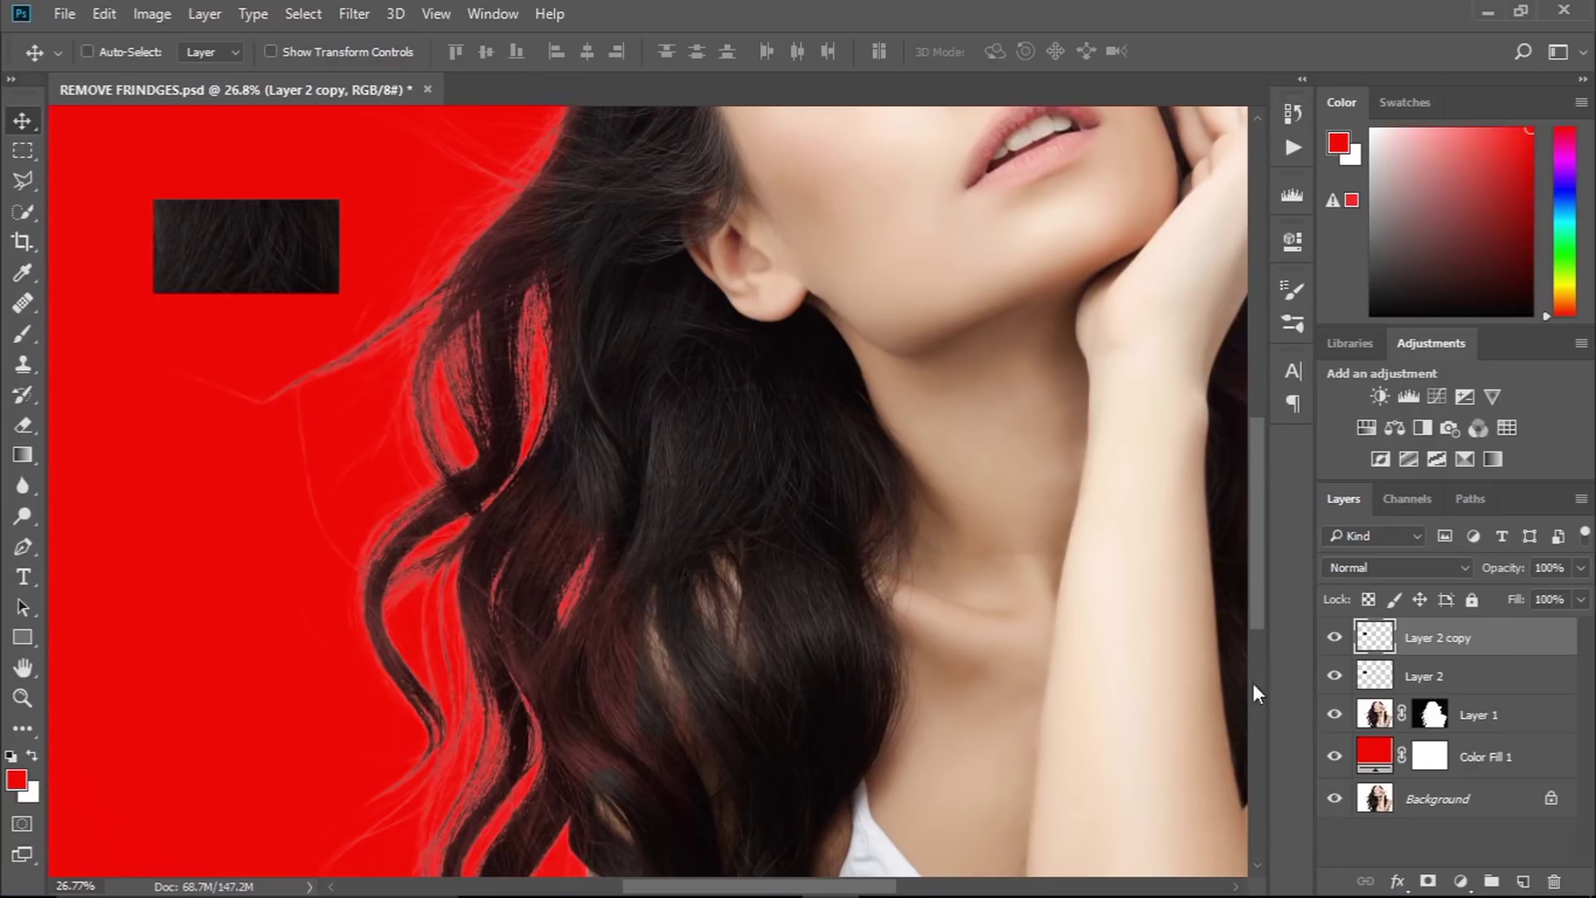
left_click(1333, 638)
left_click(1431, 686)
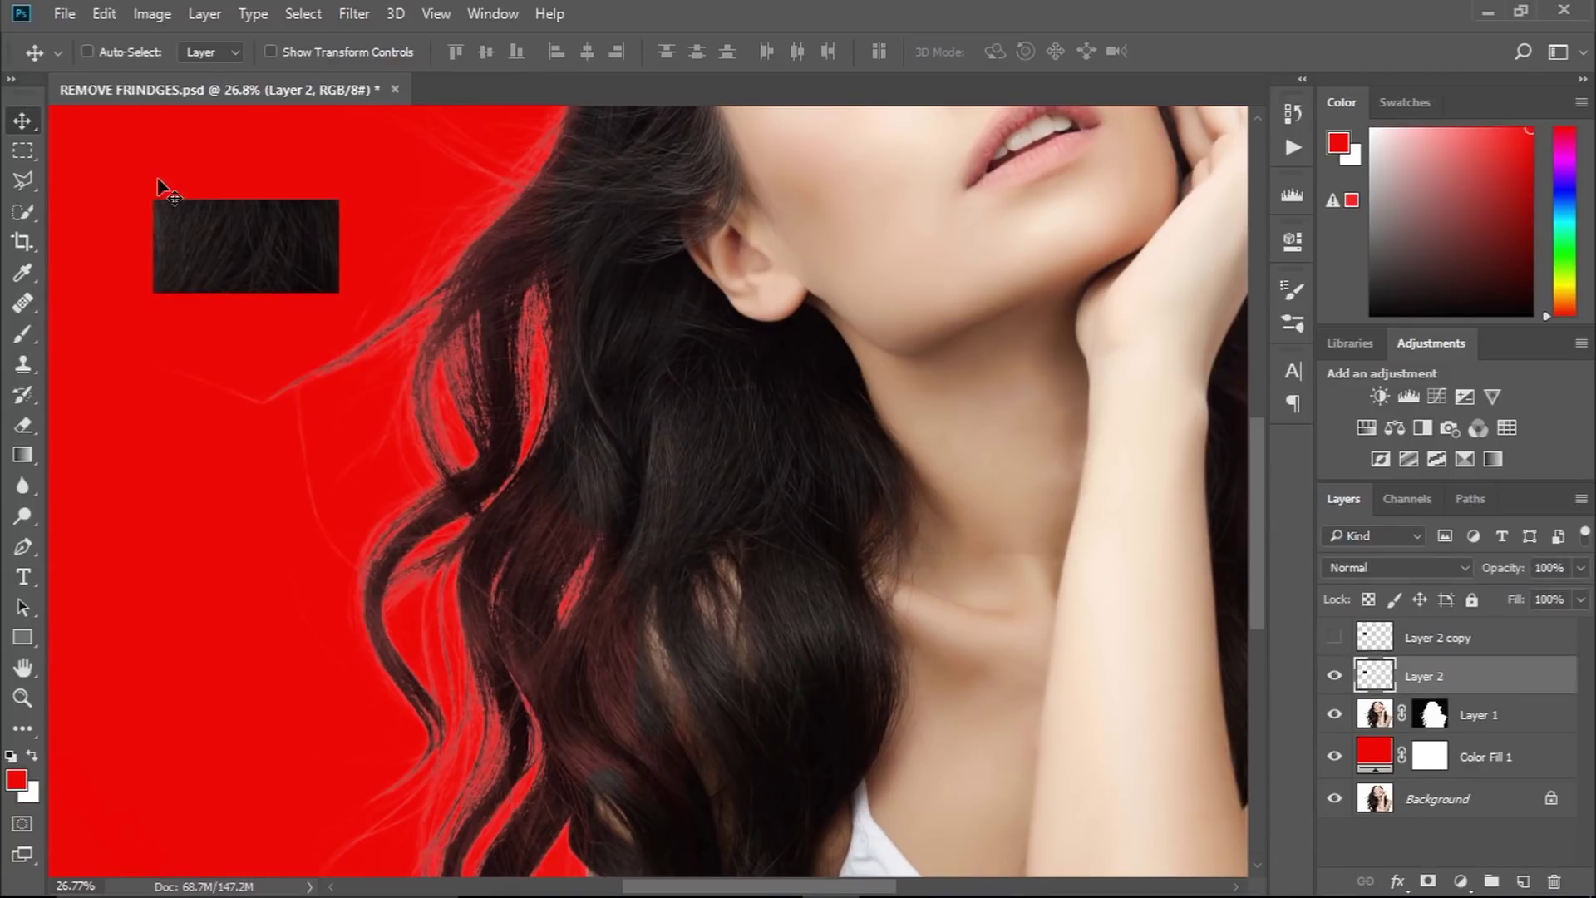
mouse_move(190, 204)
left_mouse_down()
mouse_move(289, 217)
mouse_move(257, 221)
left_mouse_up()
- Rotate Layer 2's patch about -23°, scale it to 121% along the loose strand, and clip it to the hair layer
left_click_drag(306, 283, 434, 372)
key("ctrl+t")
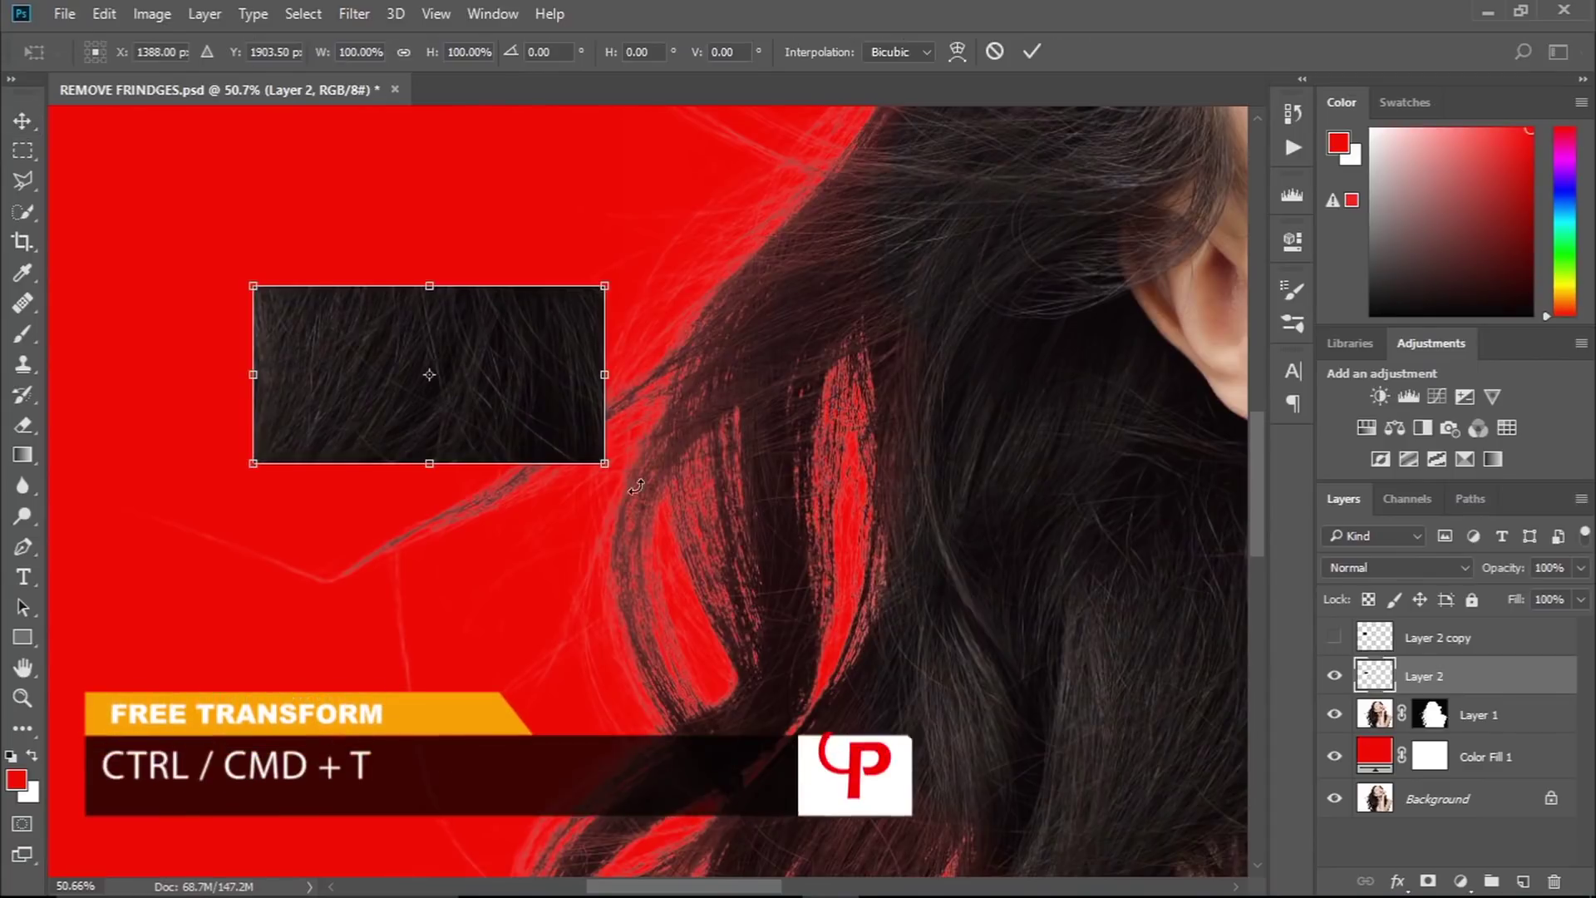
left_click_drag(677, 456, 665, 334)
mouse_move(535, 360)
left_mouse_down()
mouse_move(619, 394)
mouse_move(614, 422)
mouse_move(565, 457)
mouse_move(411, 473)
mouse_move(586, 497)
mouse_move(530, 484)
left_mouse_up()
left_click_drag(636, 497, 632, 469)
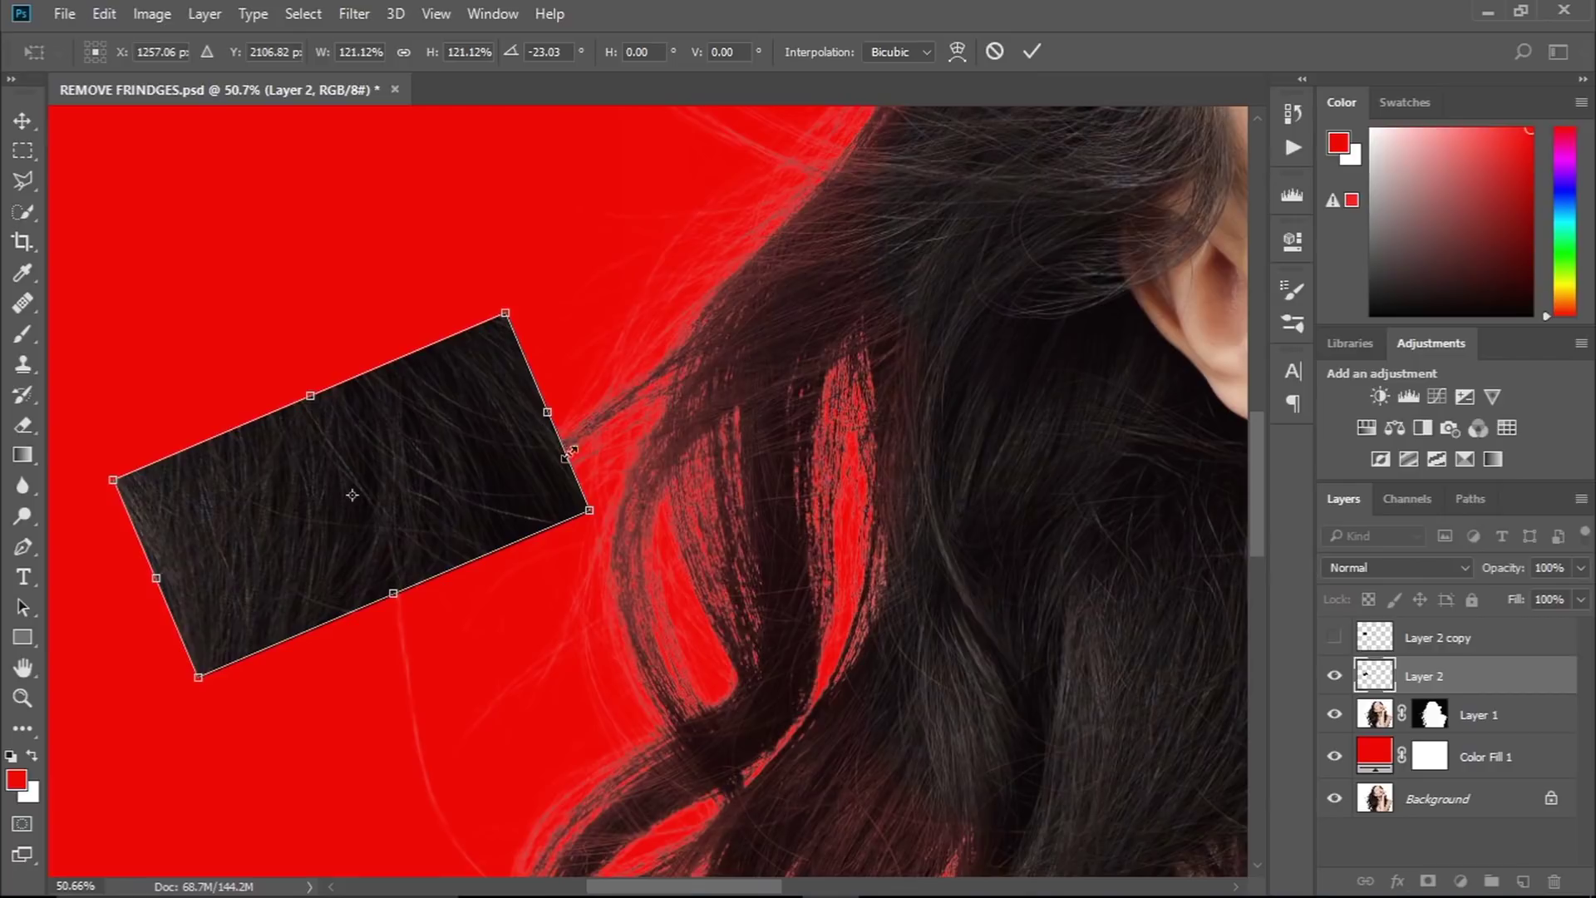
mouse_move(532, 447)
left_mouse_down()
mouse_move(525, 427)
mouse_move(517, 455)
left_mouse_up()
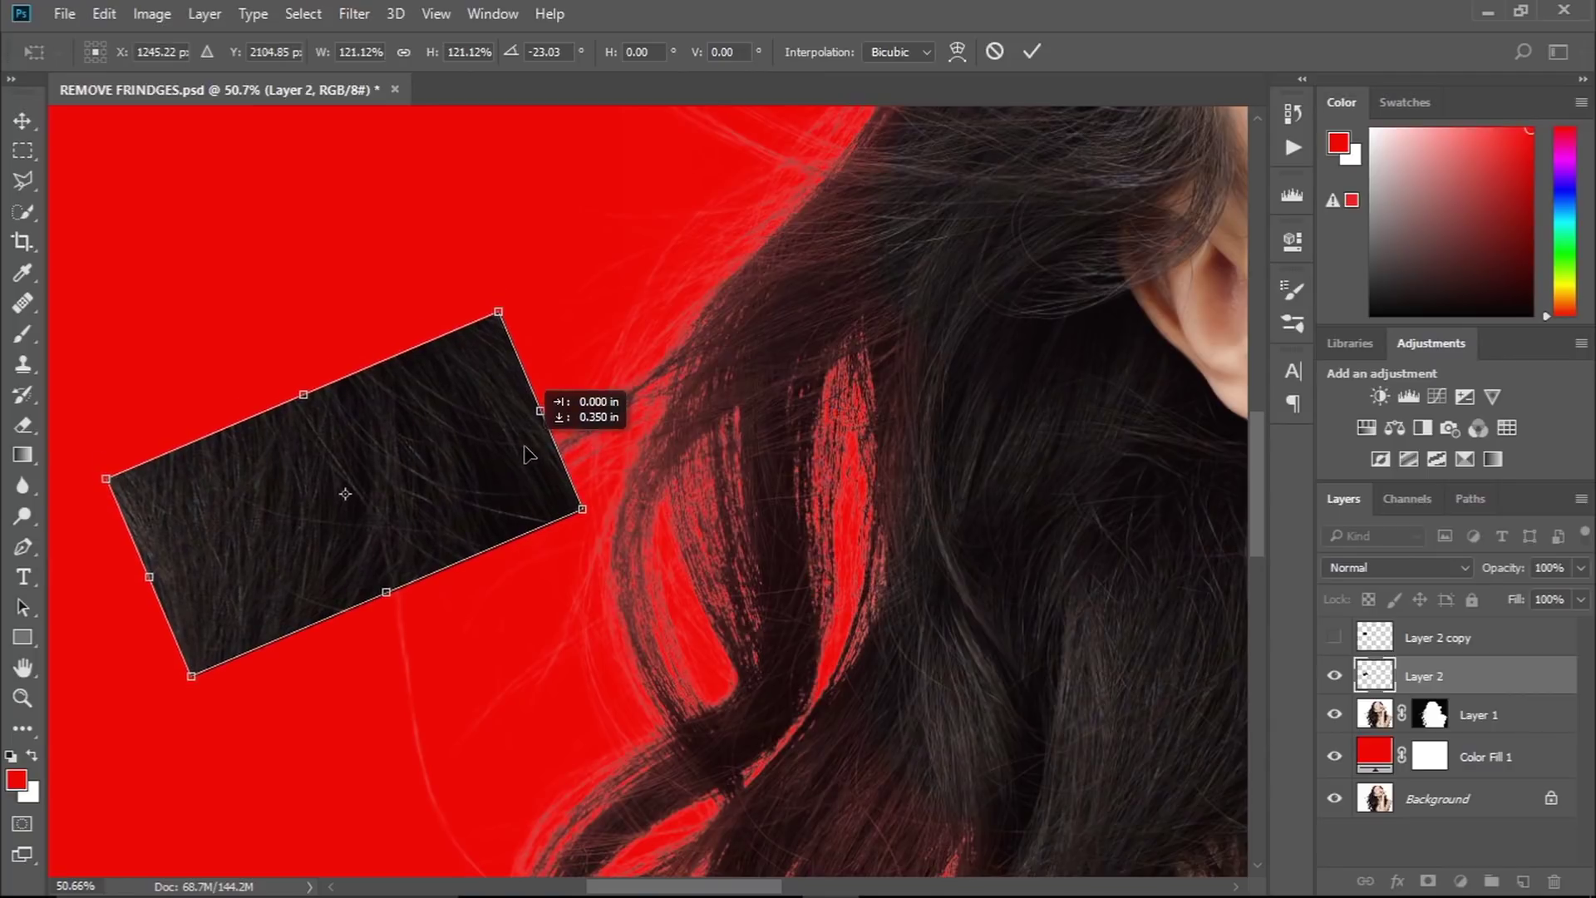
left_click(1030, 55)
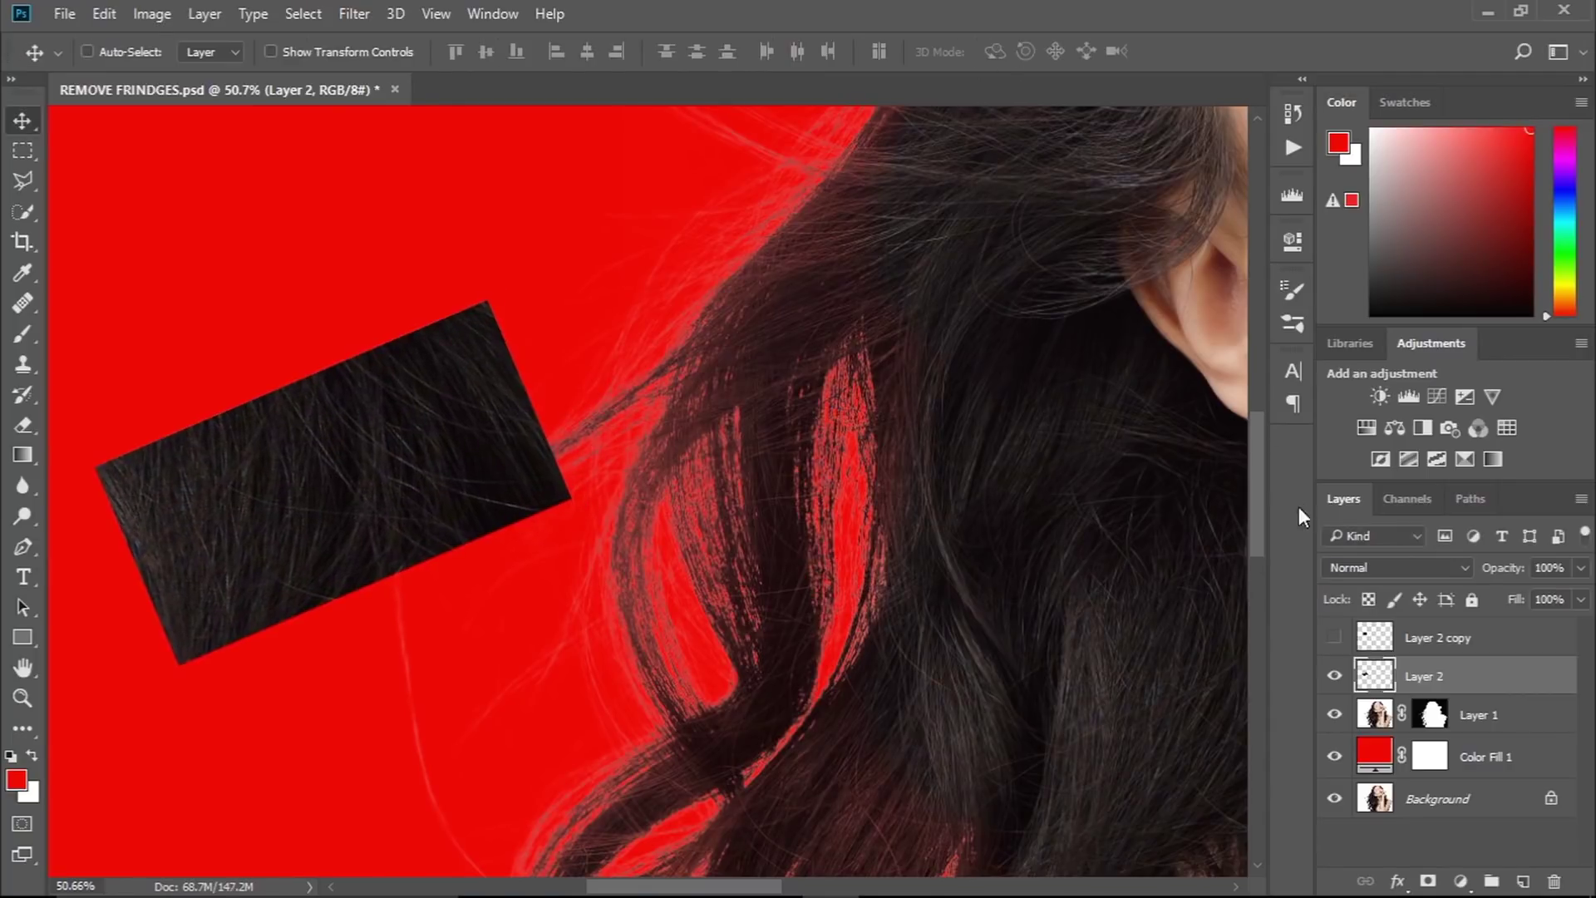
left_click(1518, 686, "alt")
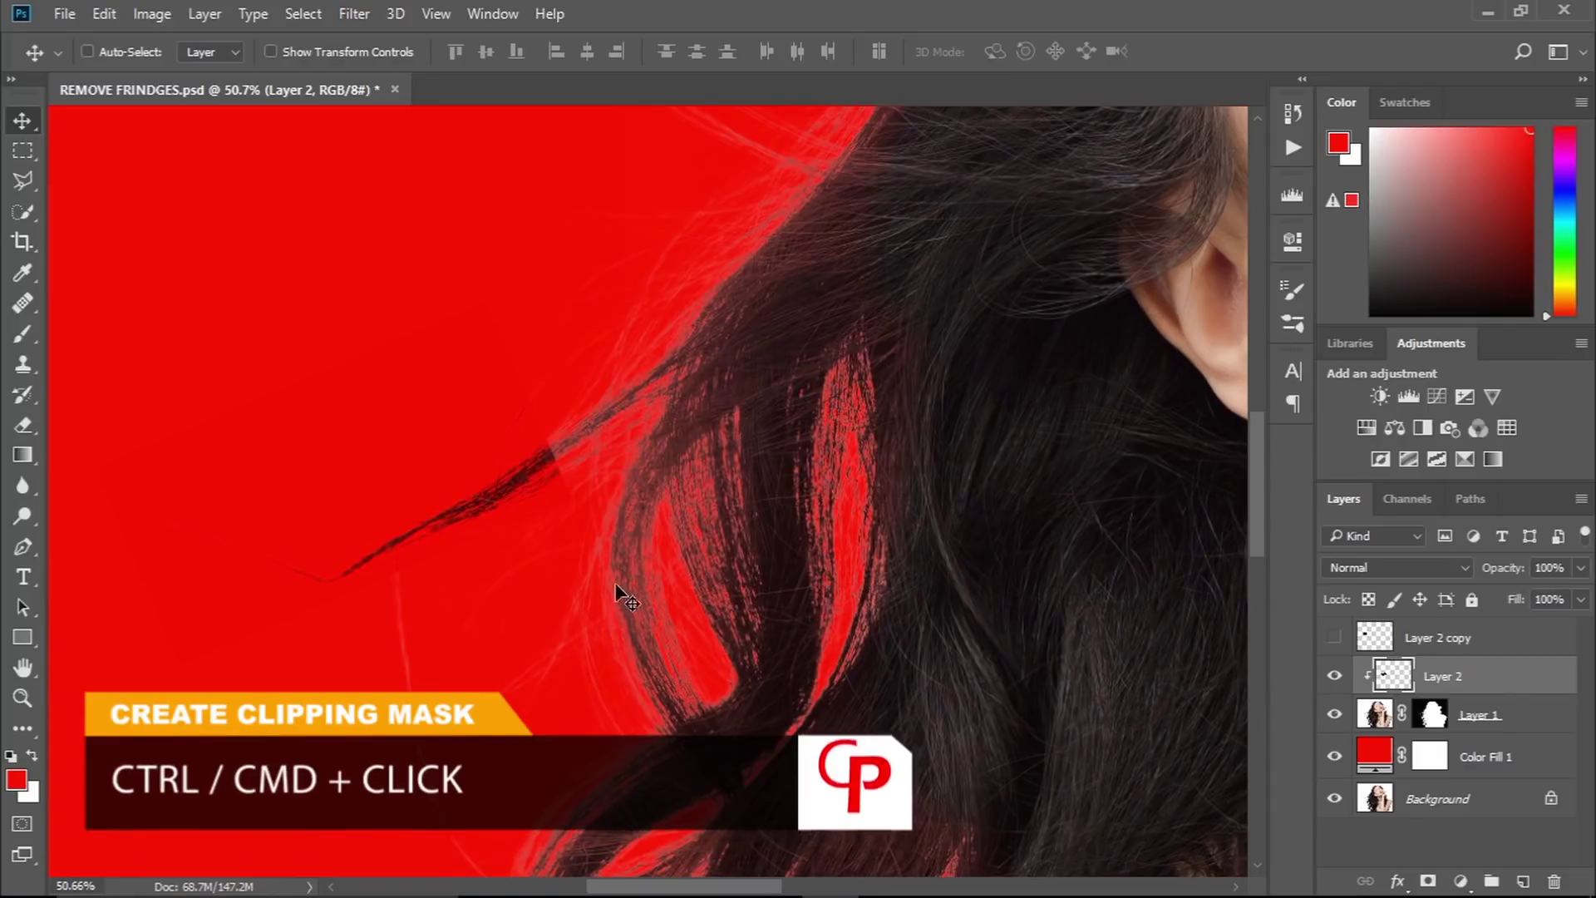
double_click(1540, 690)
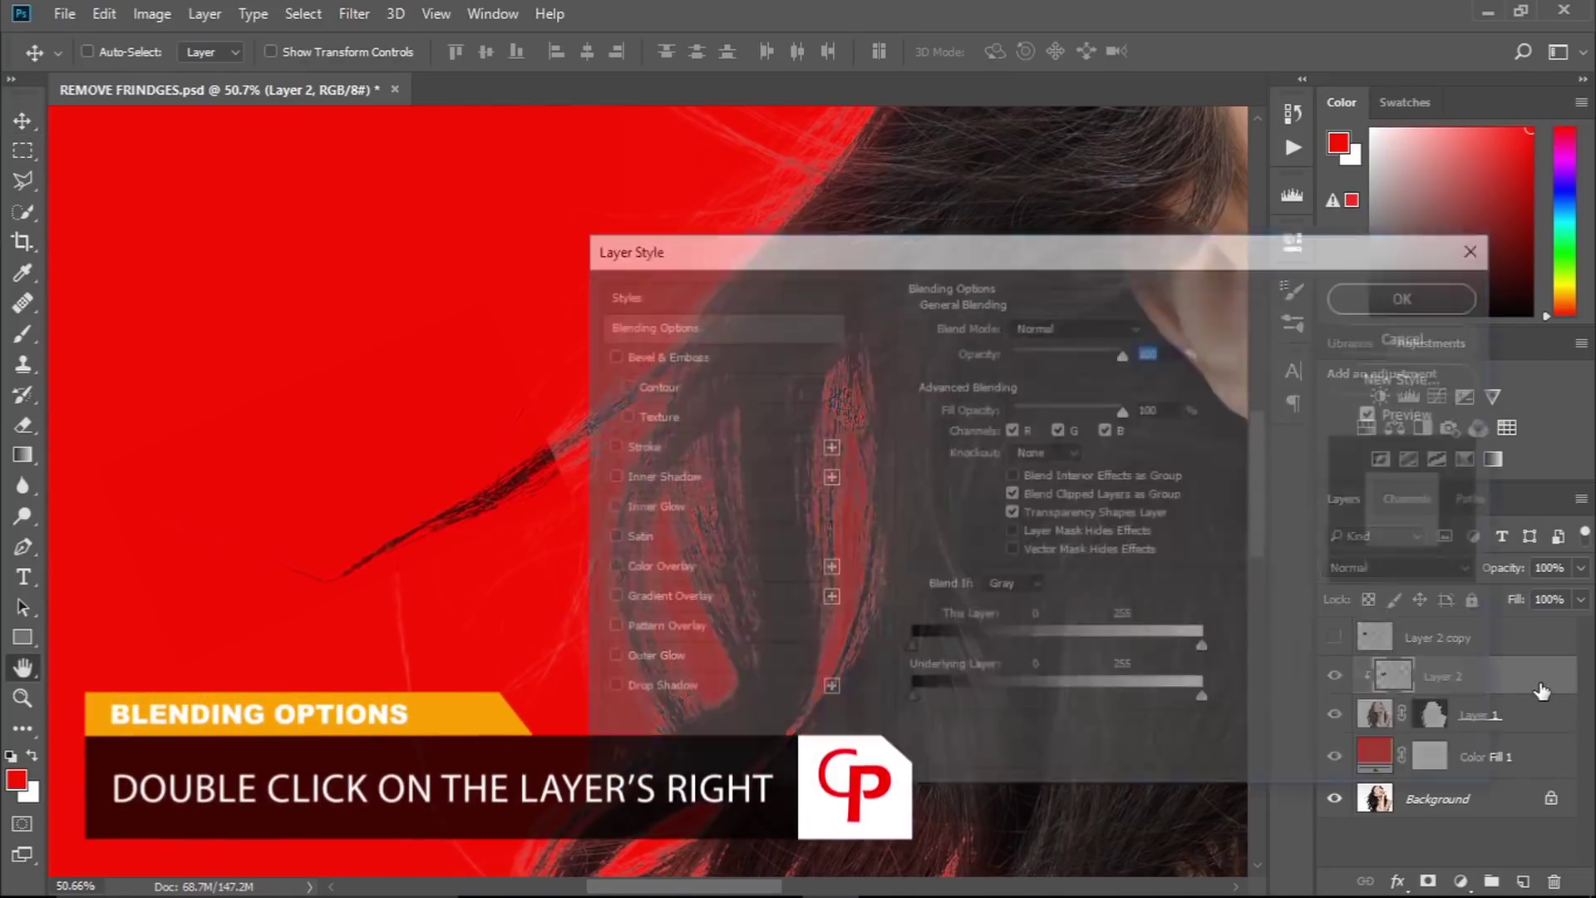
- Split the Underlying Layer black slider in Blend If so the patch shows only over darker hair
left_click_drag(1034, 261, 1145, 107)
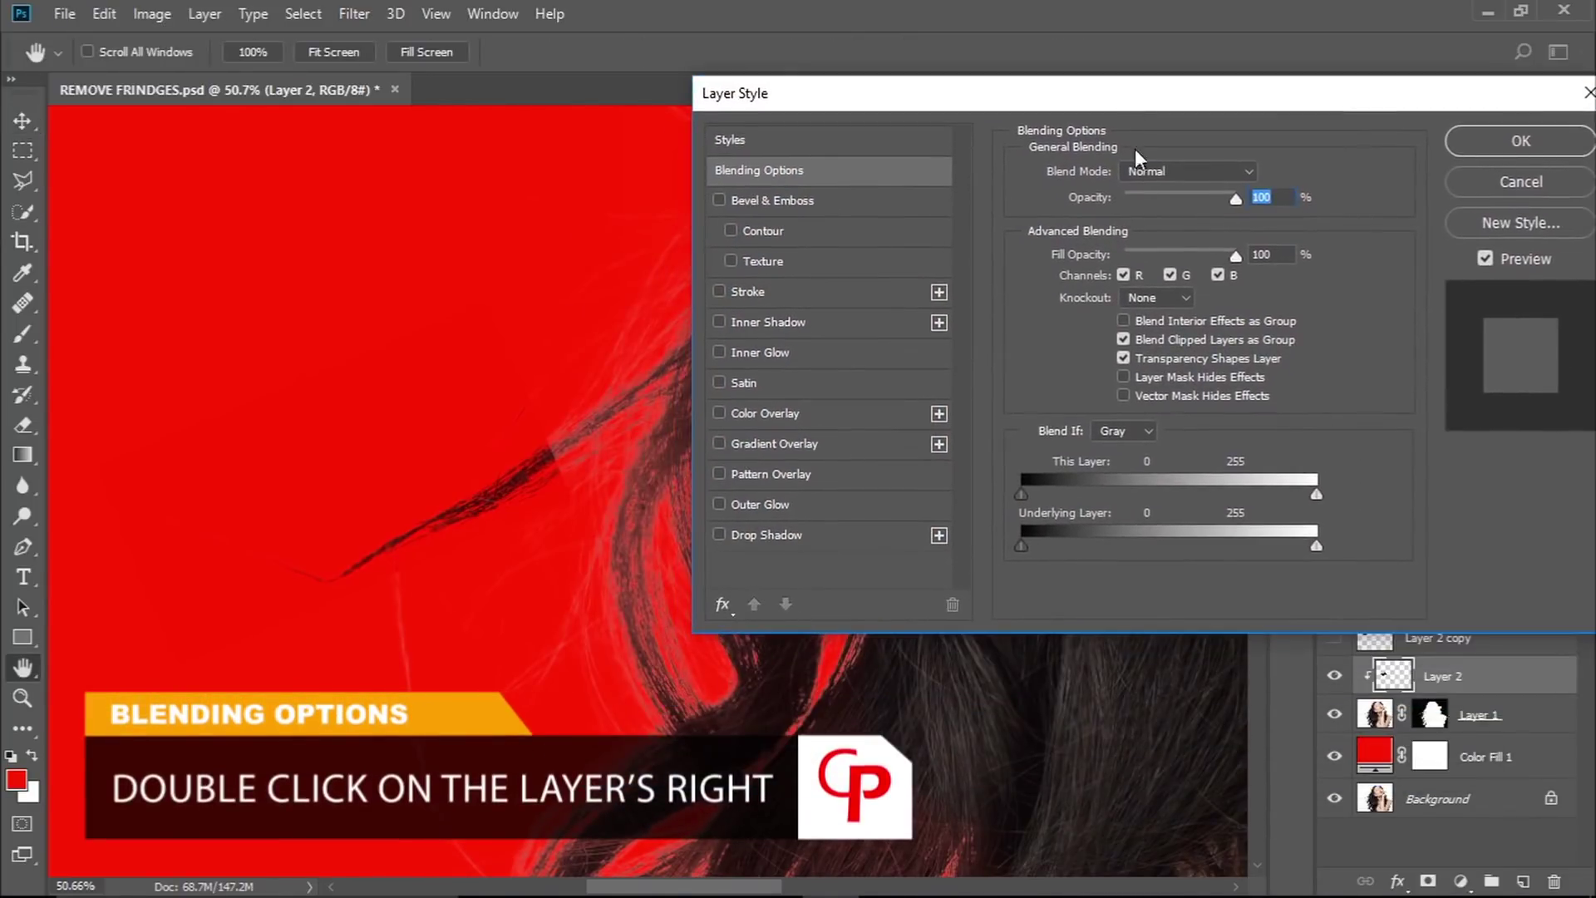
left_click_drag(1020, 545, 1179, 542)
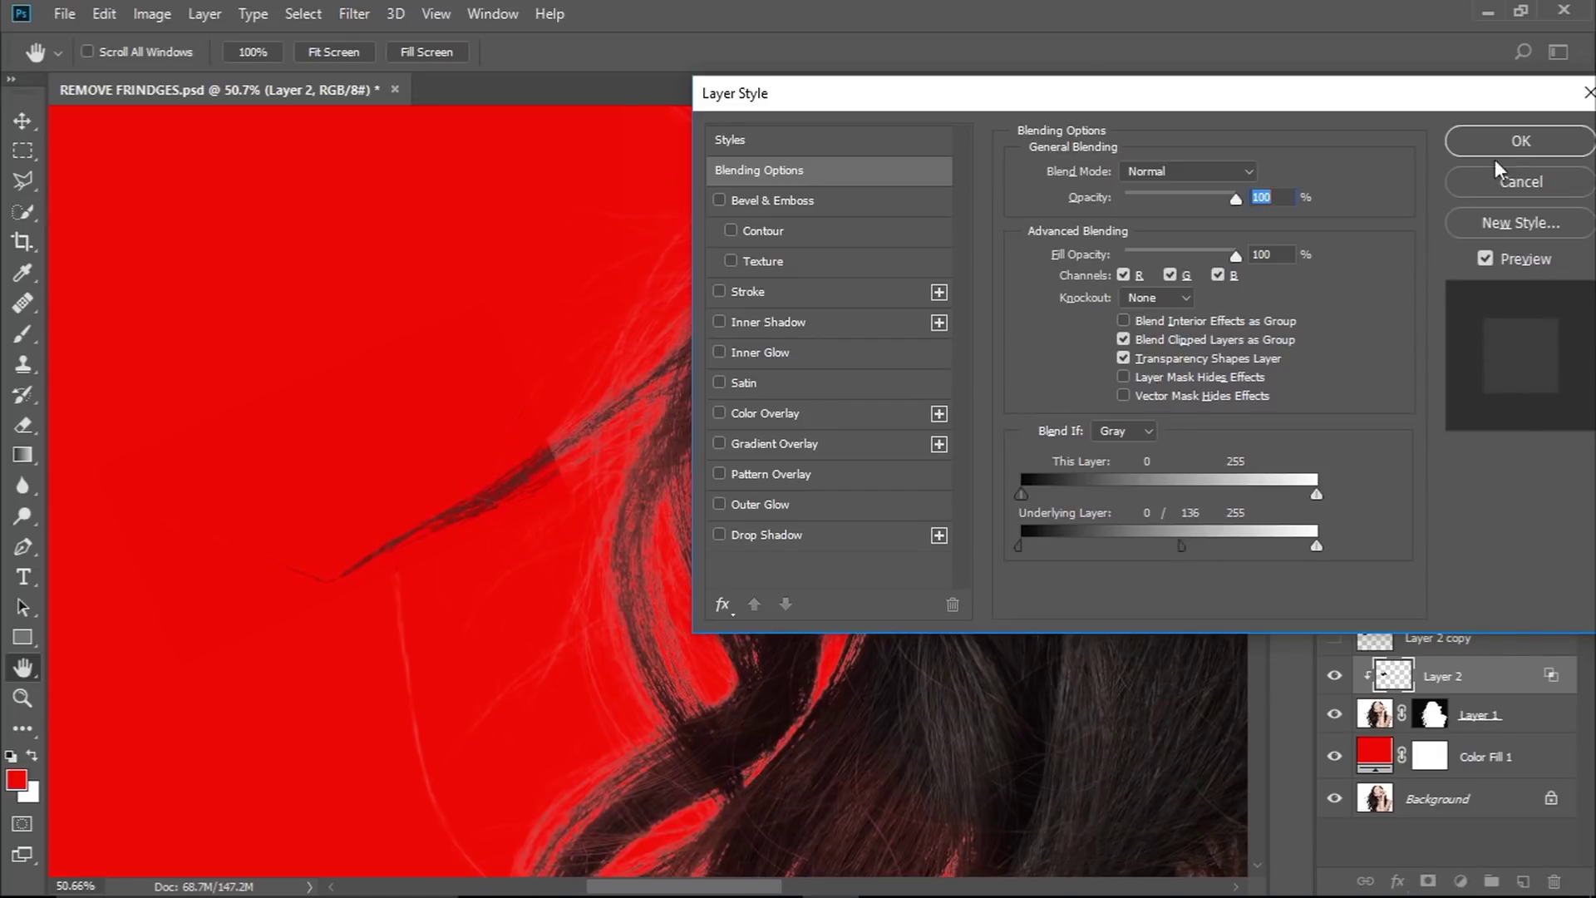
left_click(1509, 143)
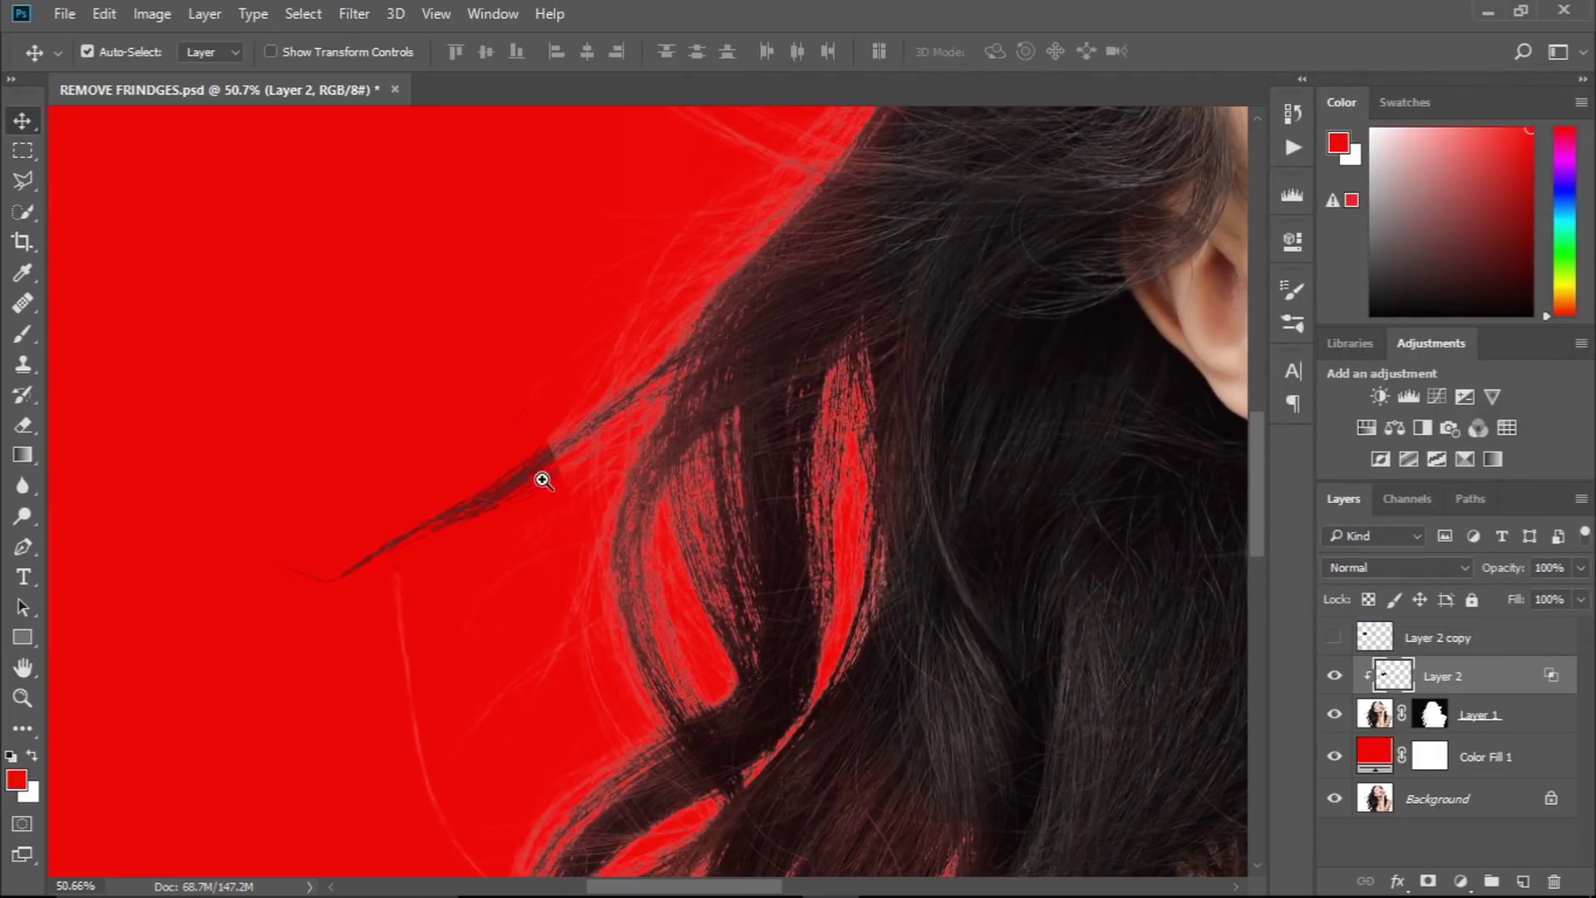
- Erase the patch's hard edges with a 62 px eraser, then select the hidden Layer 2 copy
left_click_drag(542, 480, 605, 474)
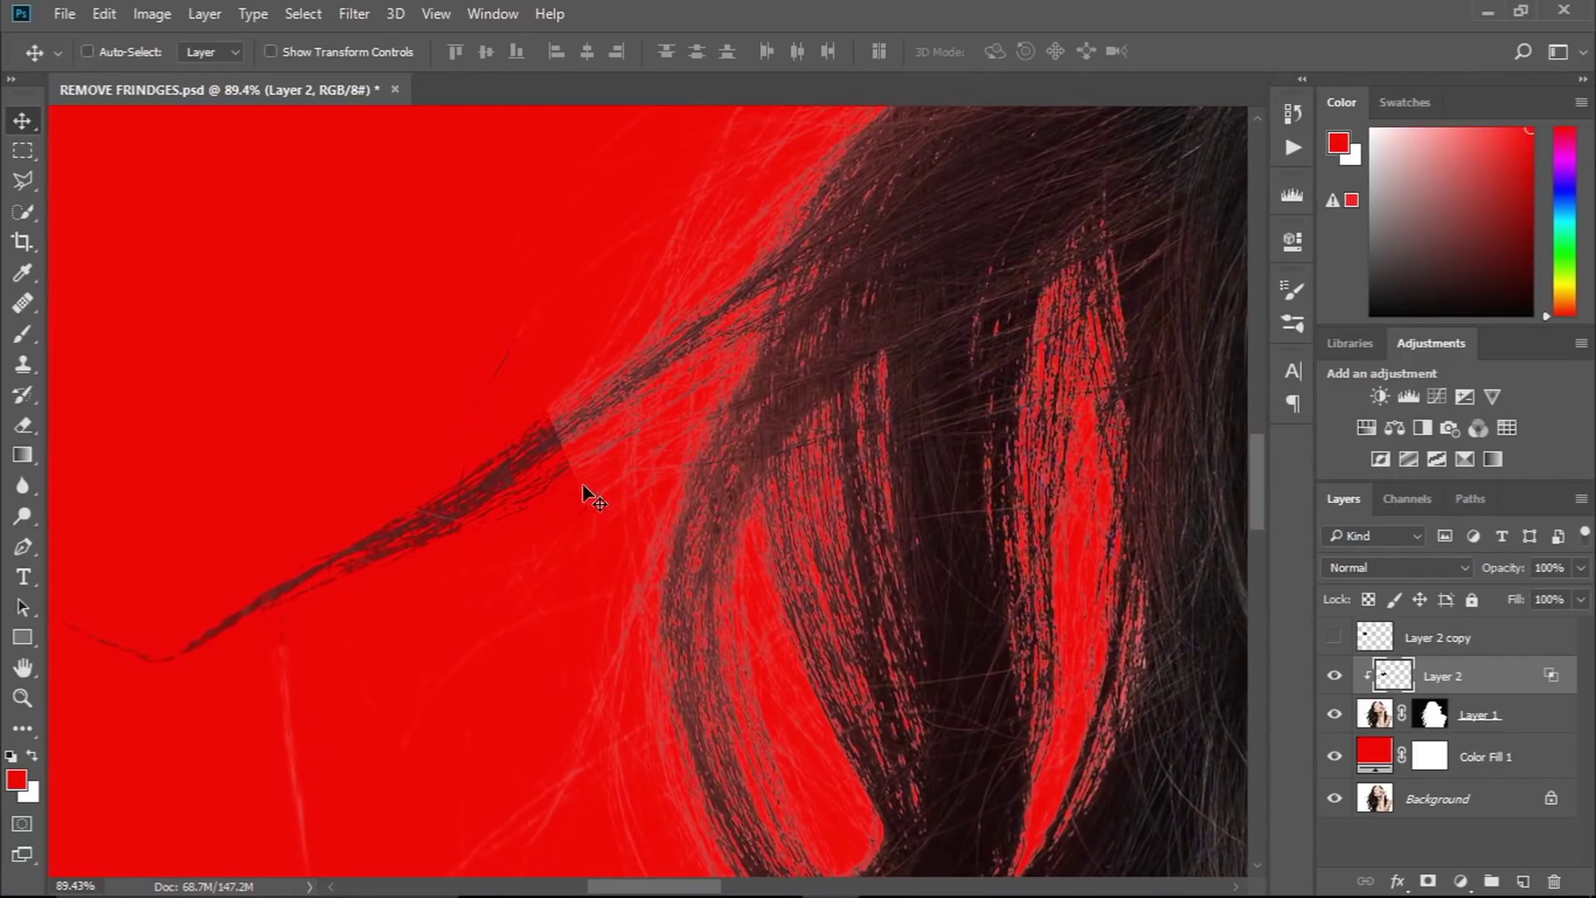
key("e")
right_click(640, 530, "alt")
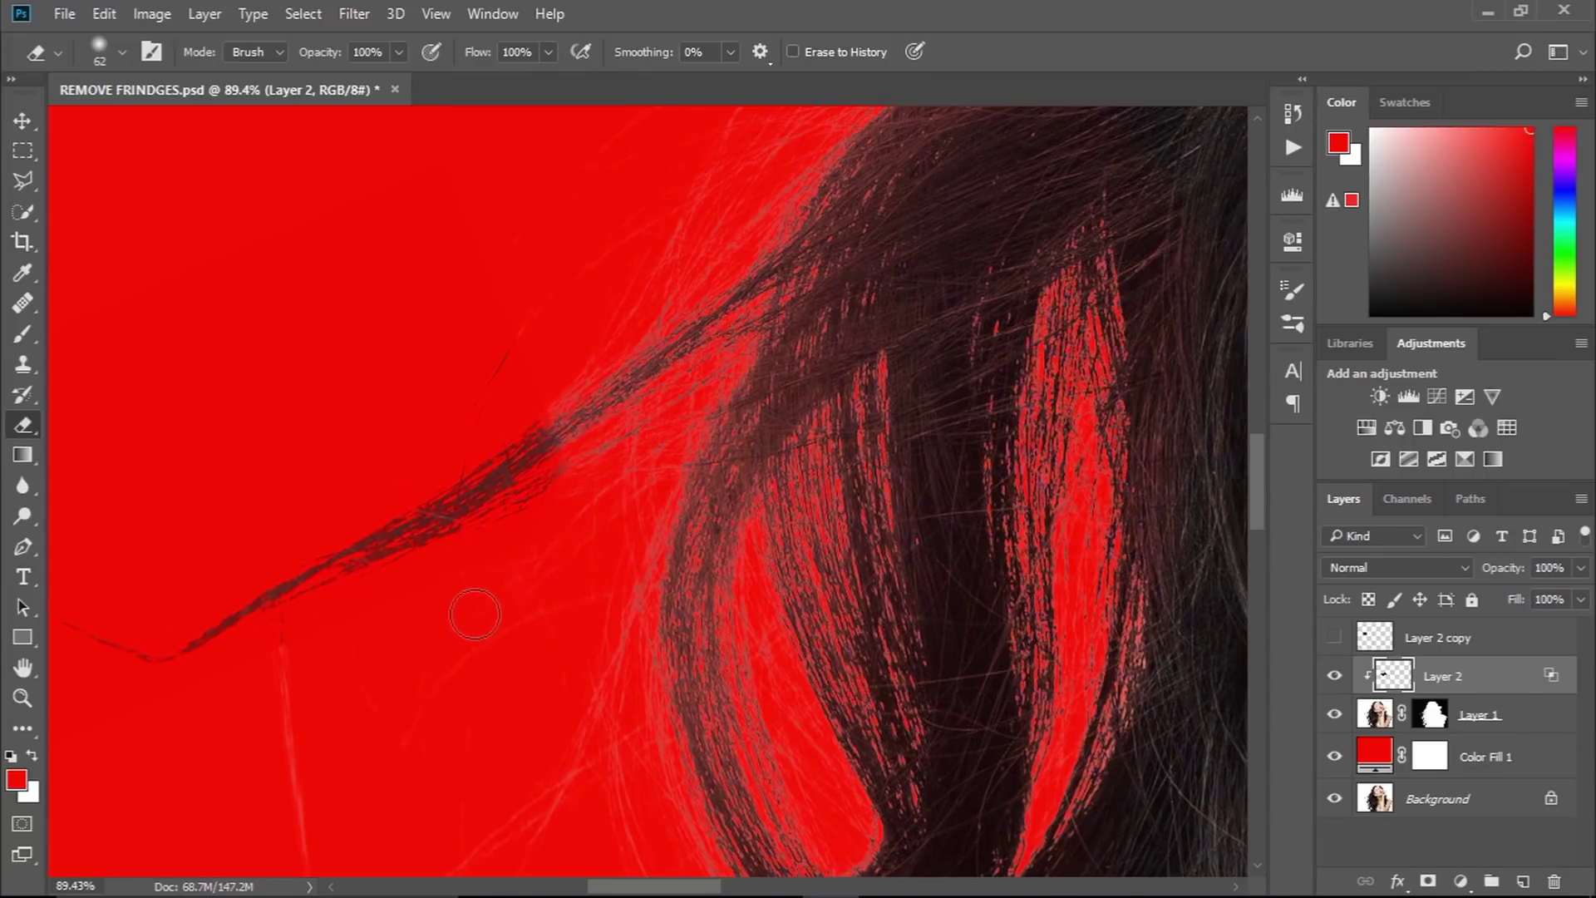
scroll(432, 569, "down", 2)
scroll(374, 561, "down", 3)
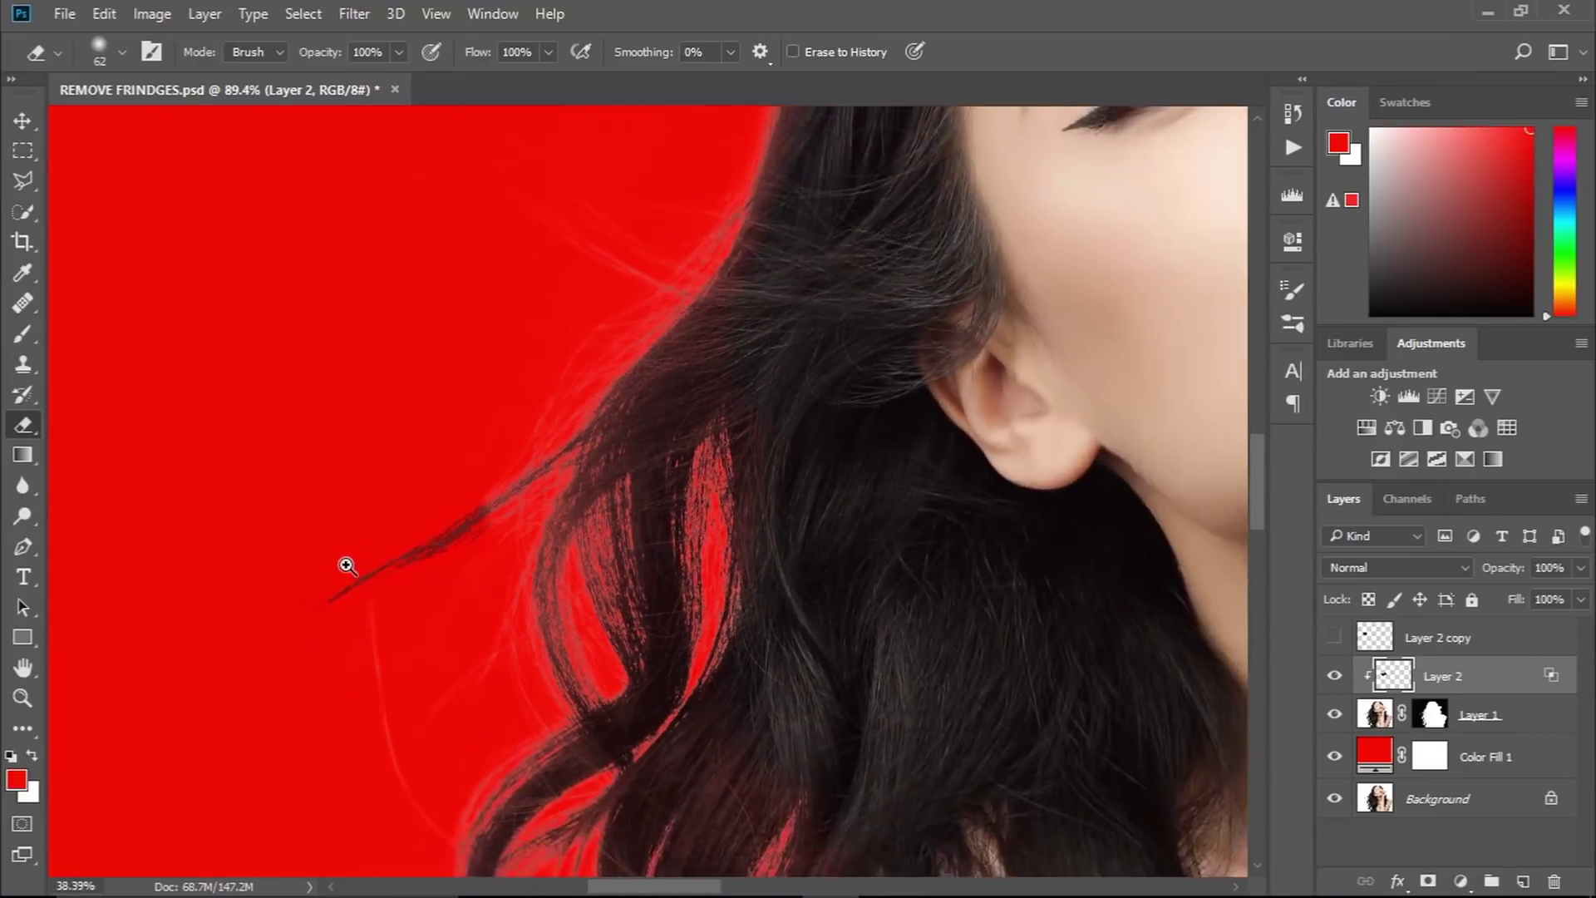
scroll(337, 563, "down", 2)
left_click(32, 121)
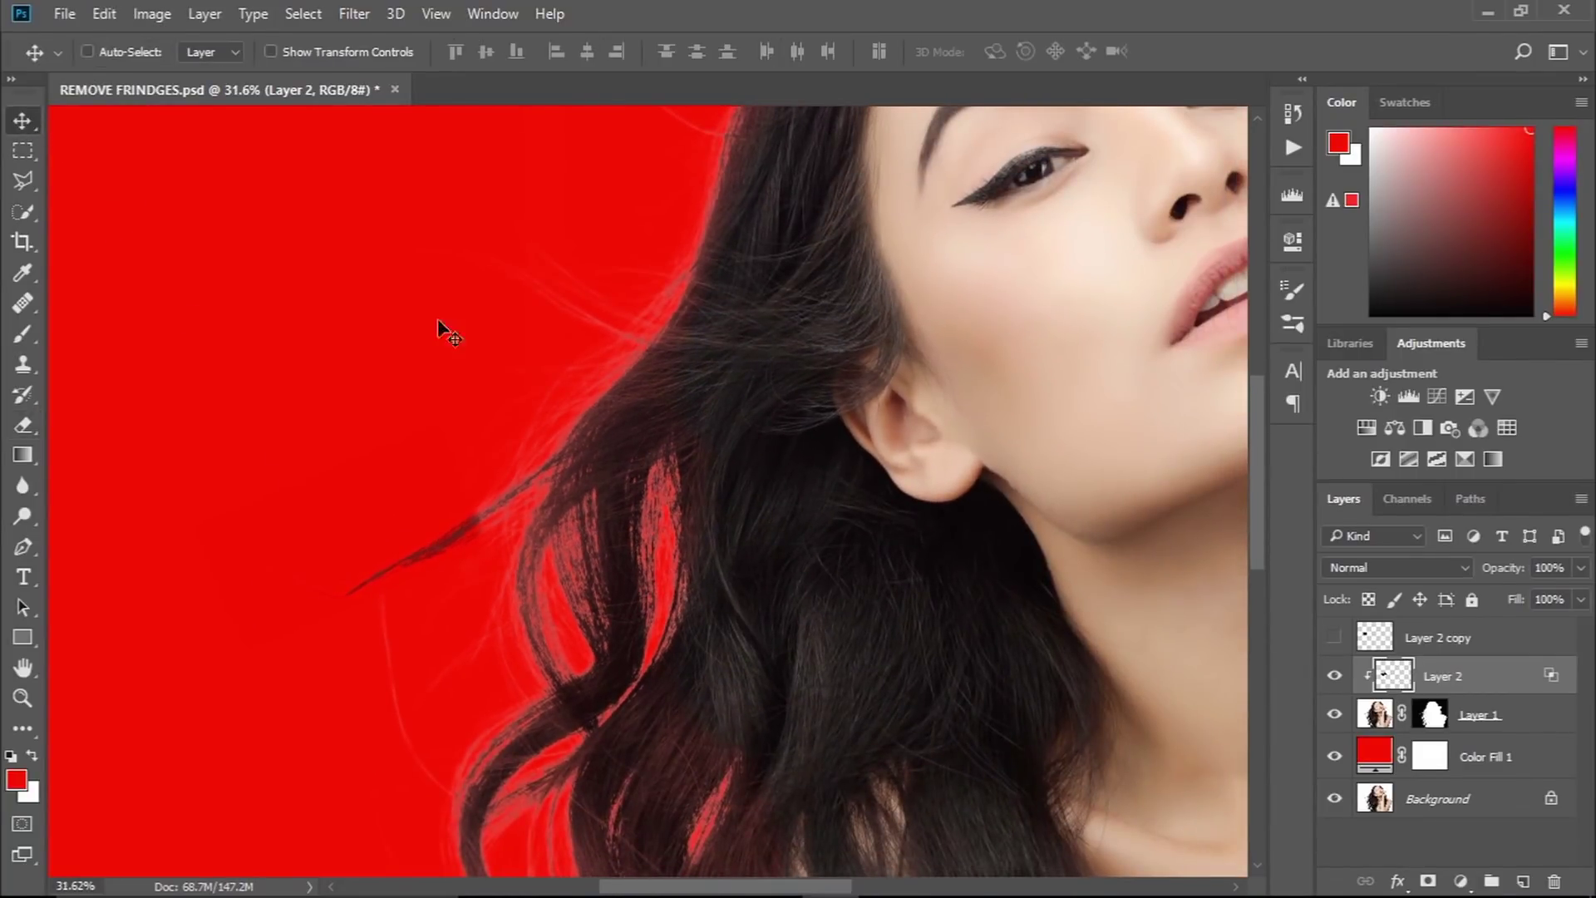
left_click(1464, 646)
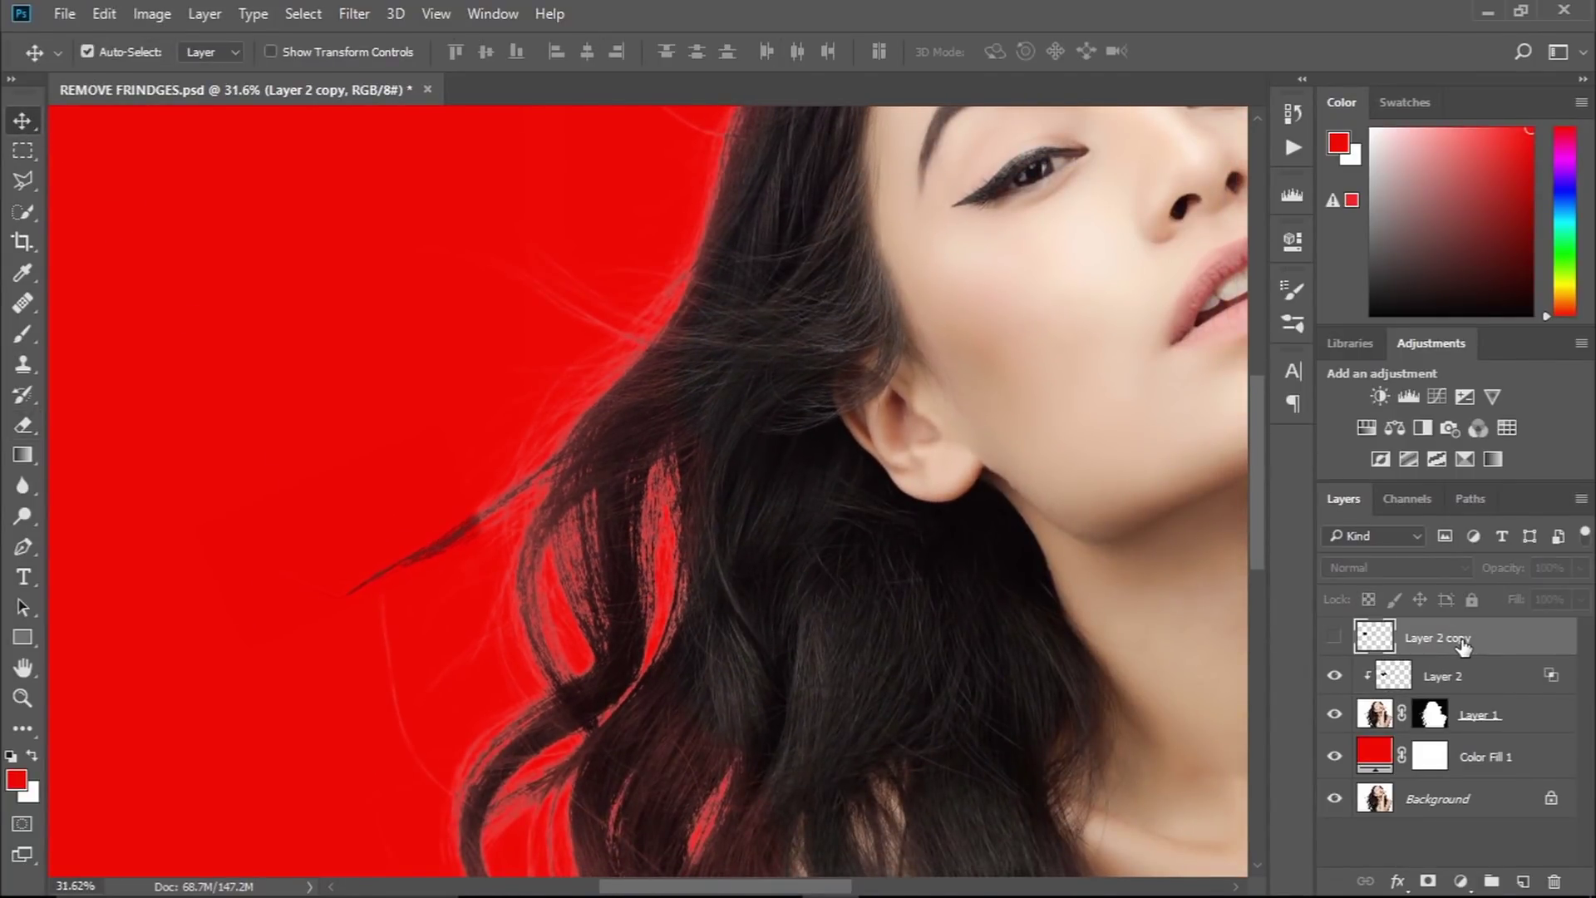
- Duplicate the patch again, show Layer 2 copy and move it toward the next gap
key("ctrl+j")
key("ctrl+j")
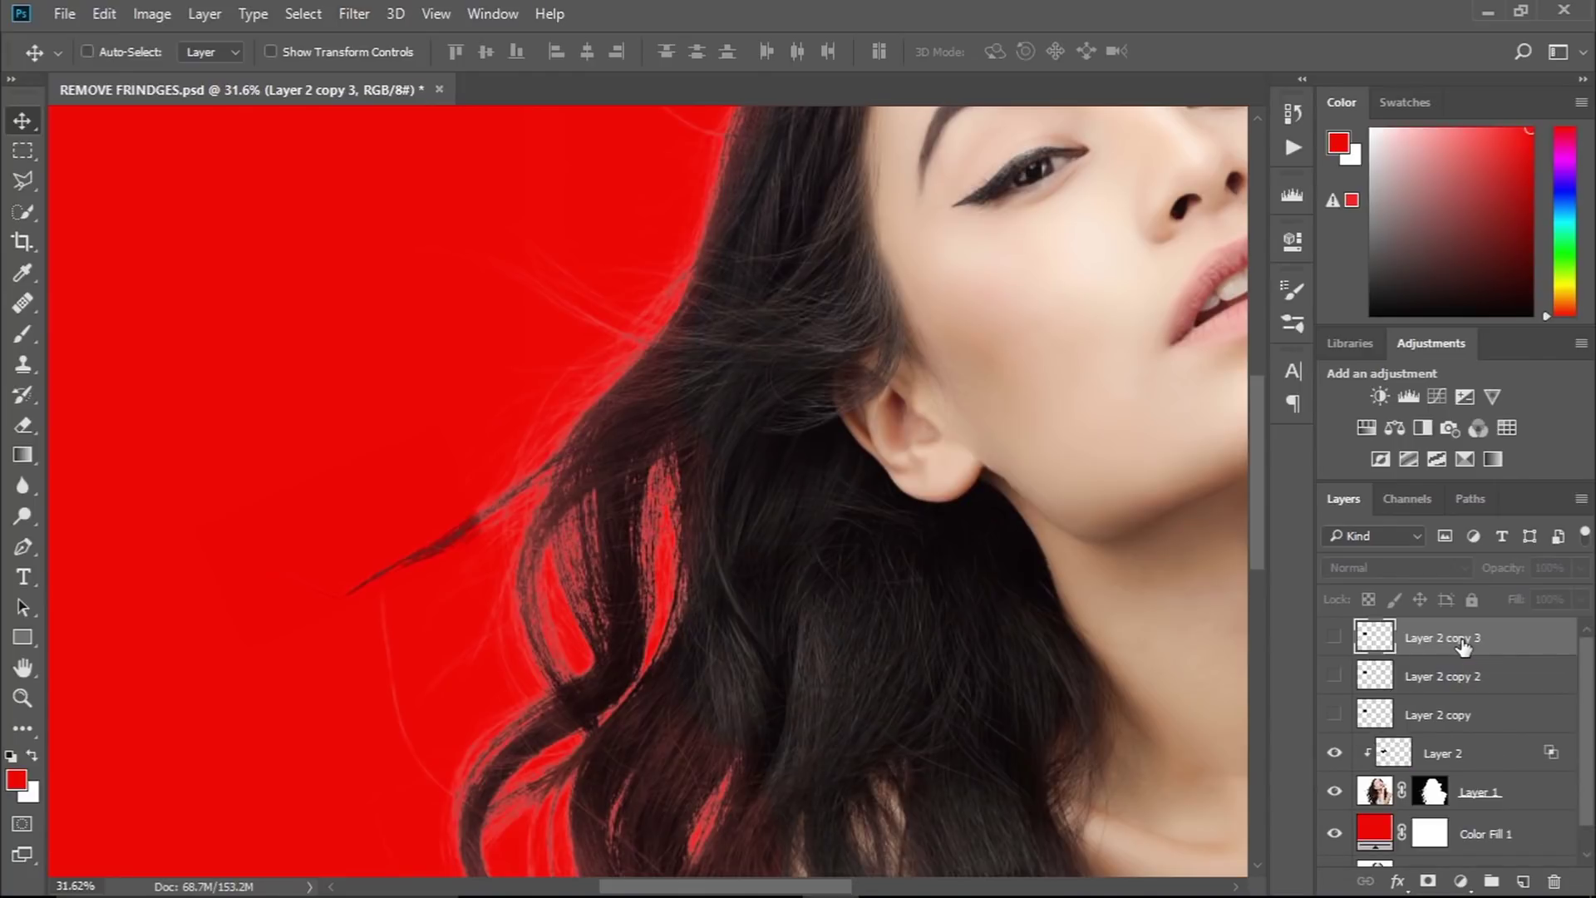
left_click(1334, 715)
left_click(1446, 715)
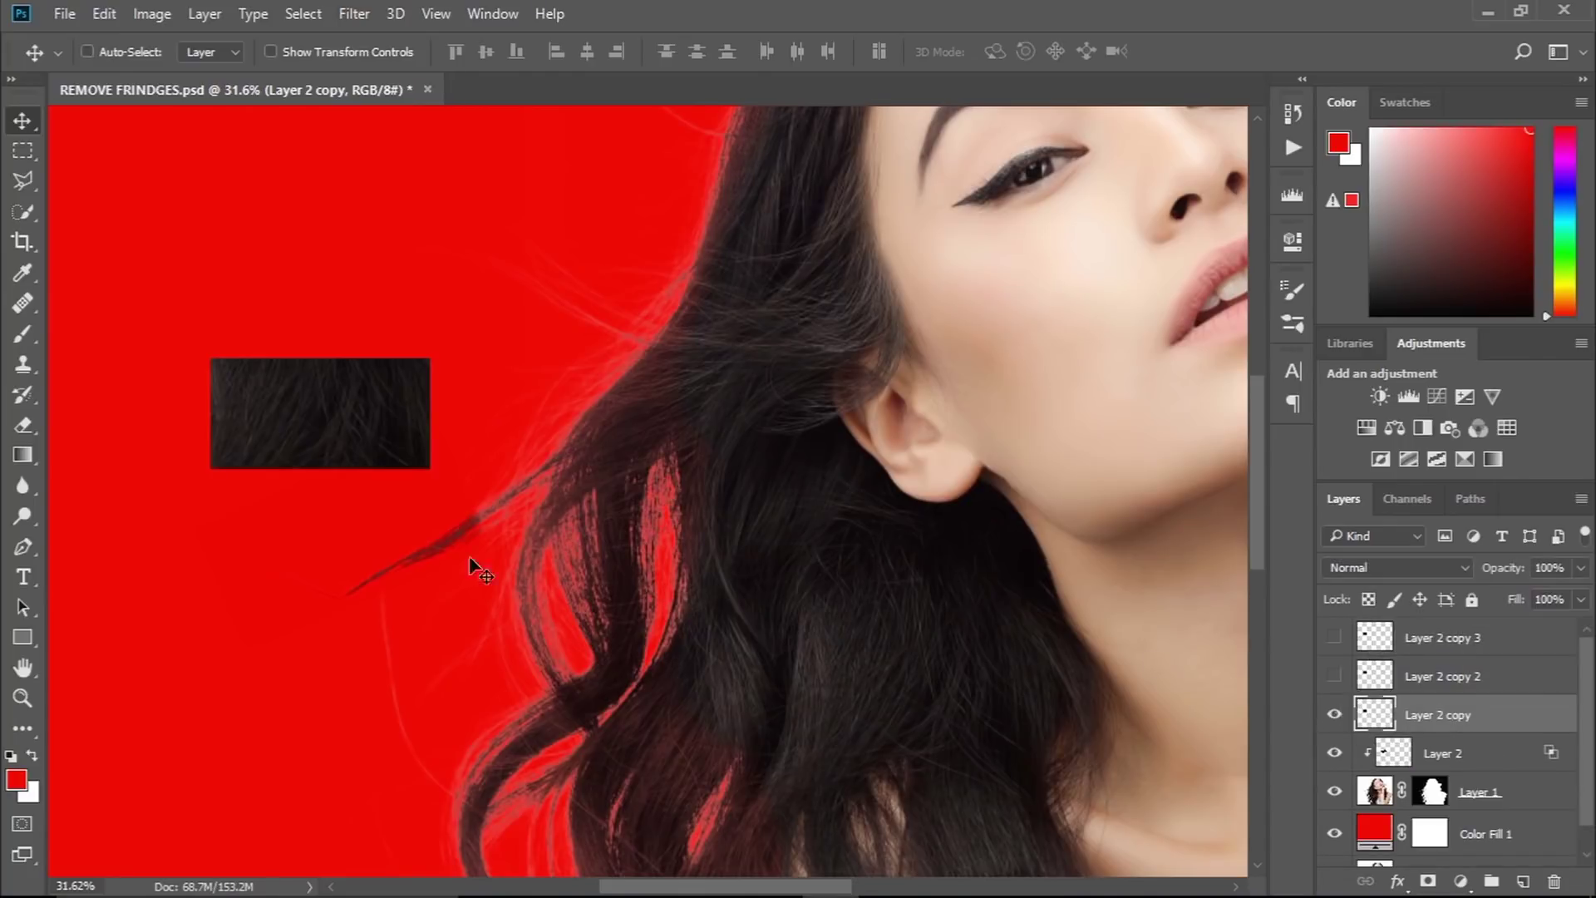
mouse_move(401, 449)
left_mouse_down()
mouse_move(613, 495)
mouse_move(685, 542)
mouse_move(625, 543)
left_mouse_up()
scroll(613, 496, "up", 2)
scroll(607, 493, "up", 2)
- Rotate Layer 2 copy -30°, resize it over the hair left of the ear, and clip it to Layer 2
key("ctrl+t")
left_click_drag(834, 662, 860, 486)
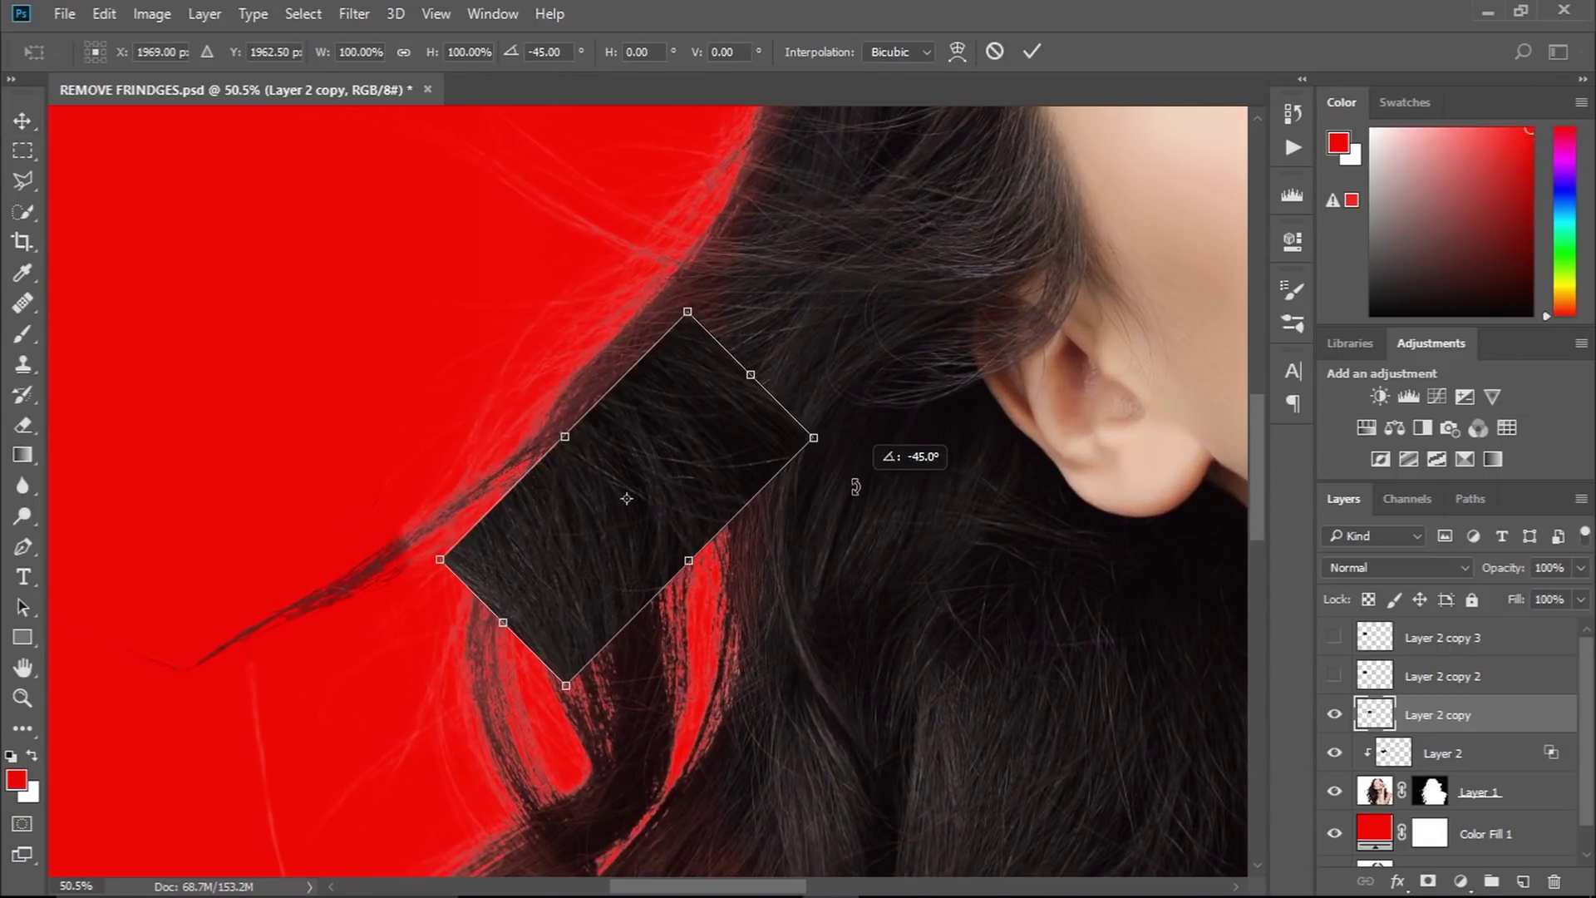
left_click_drag(742, 483, 672, 436)
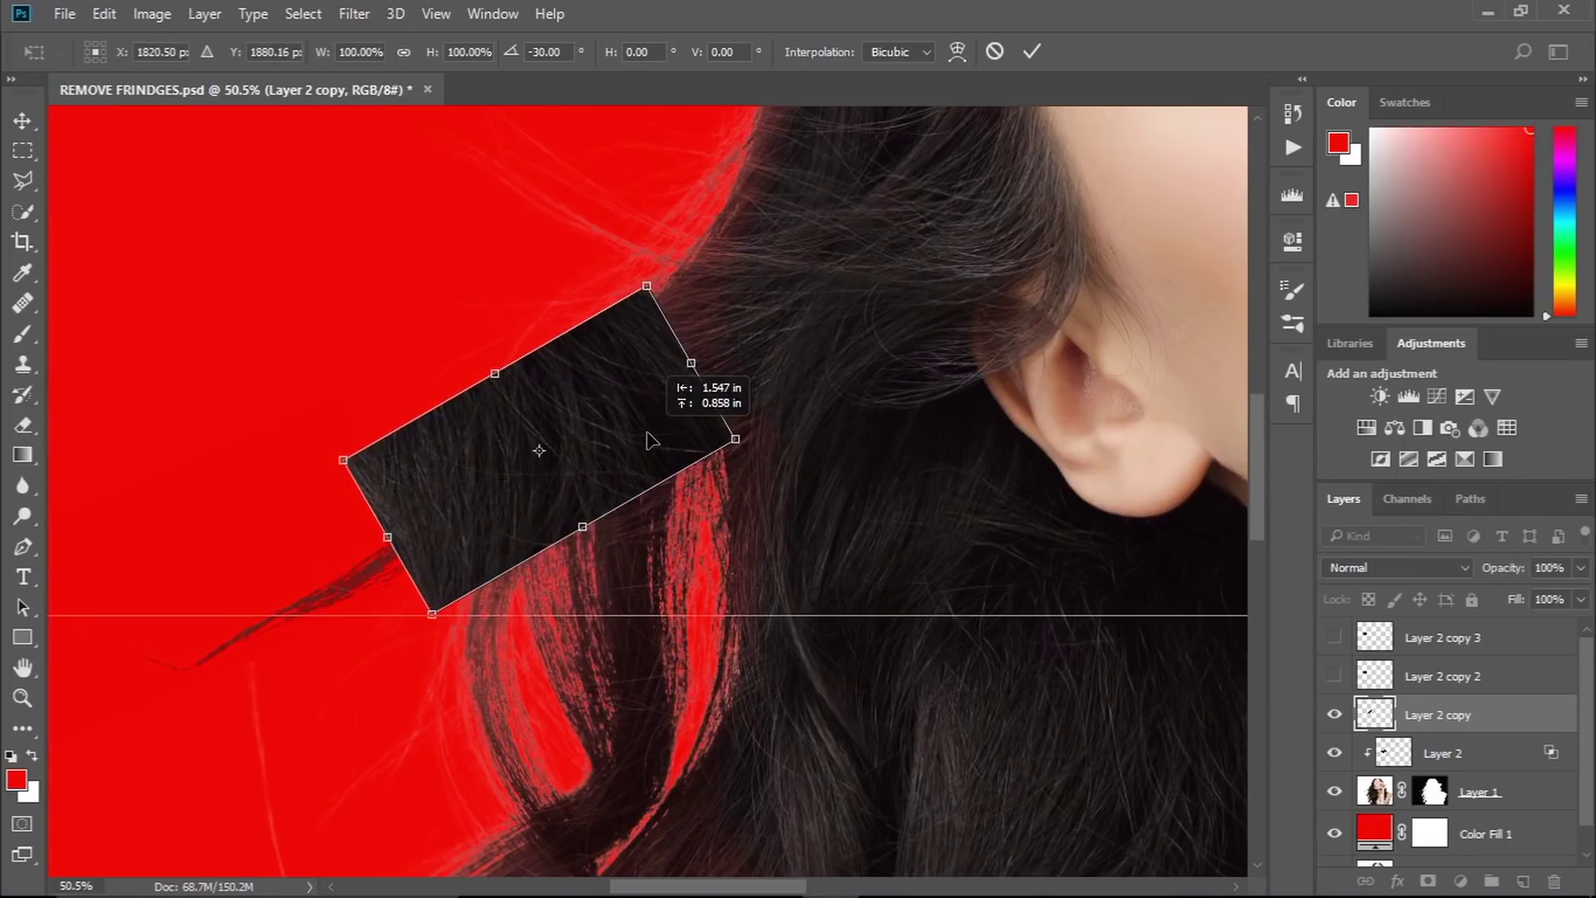
left_click_drag(645, 289, 654, 224)
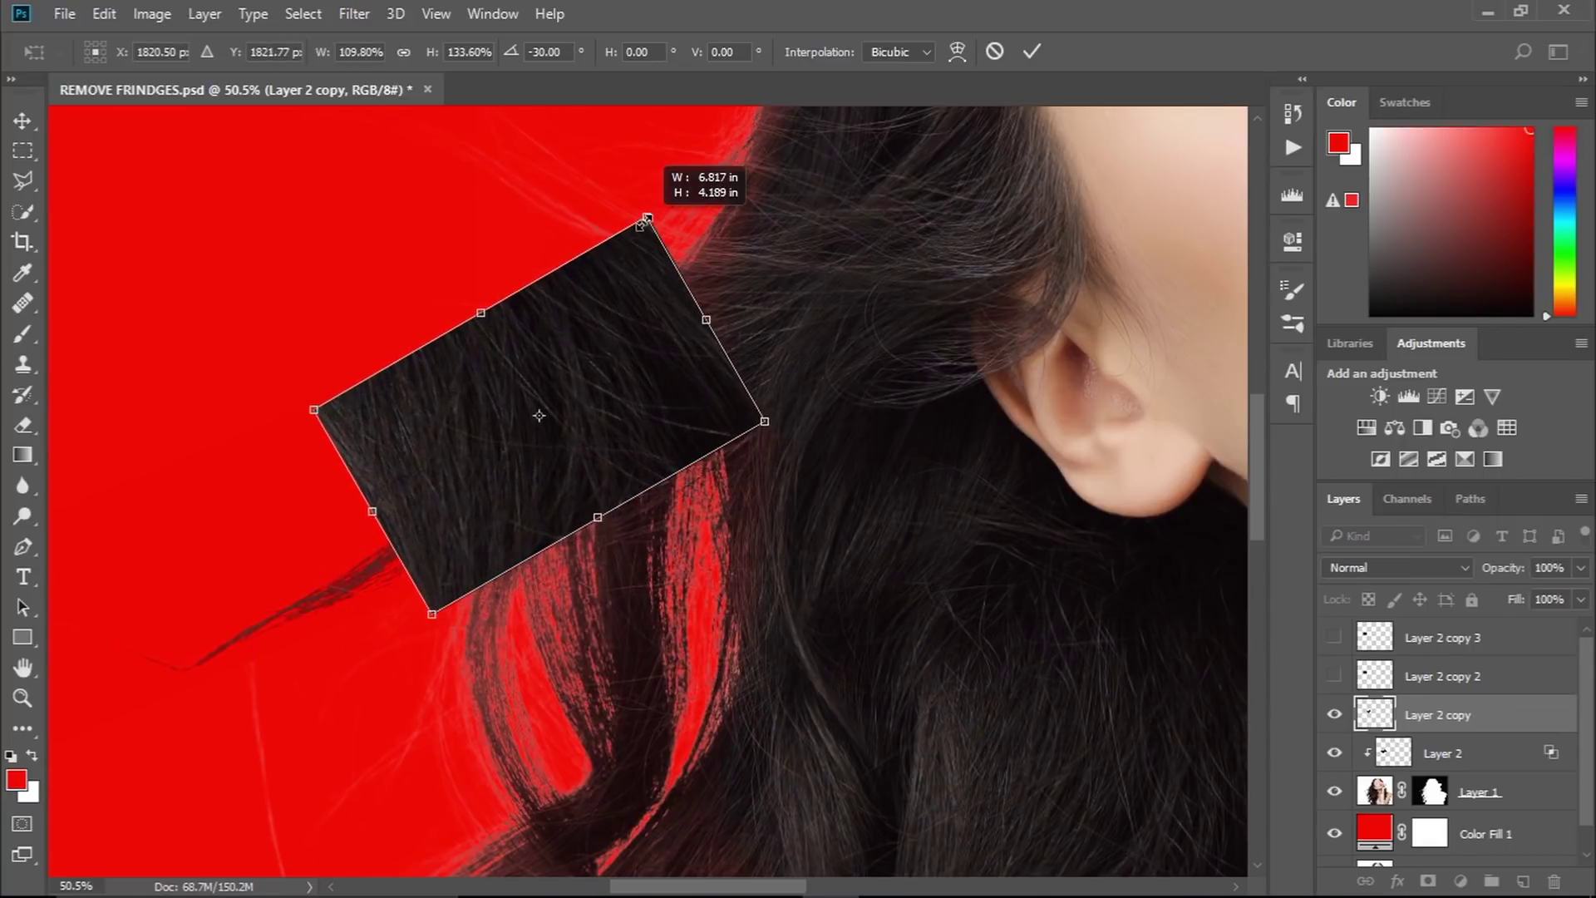
left_click_drag(606, 513, 576, 474)
left_click_drag(534, 410, 548, 421)
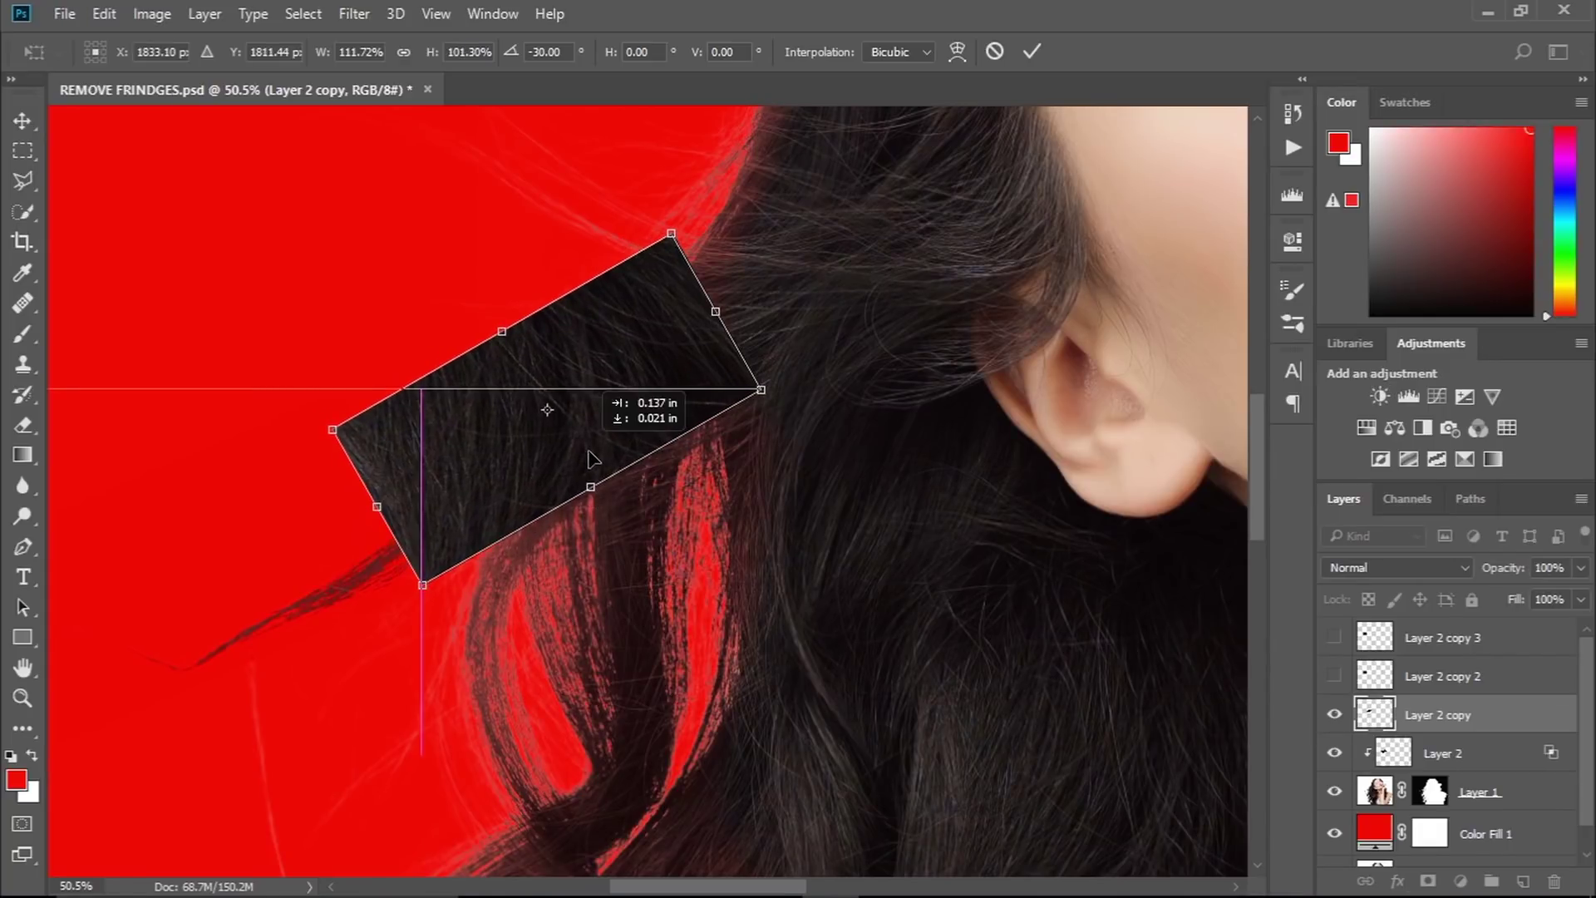
left_click(1032, 52)
left_click(1488, 725, "alt")
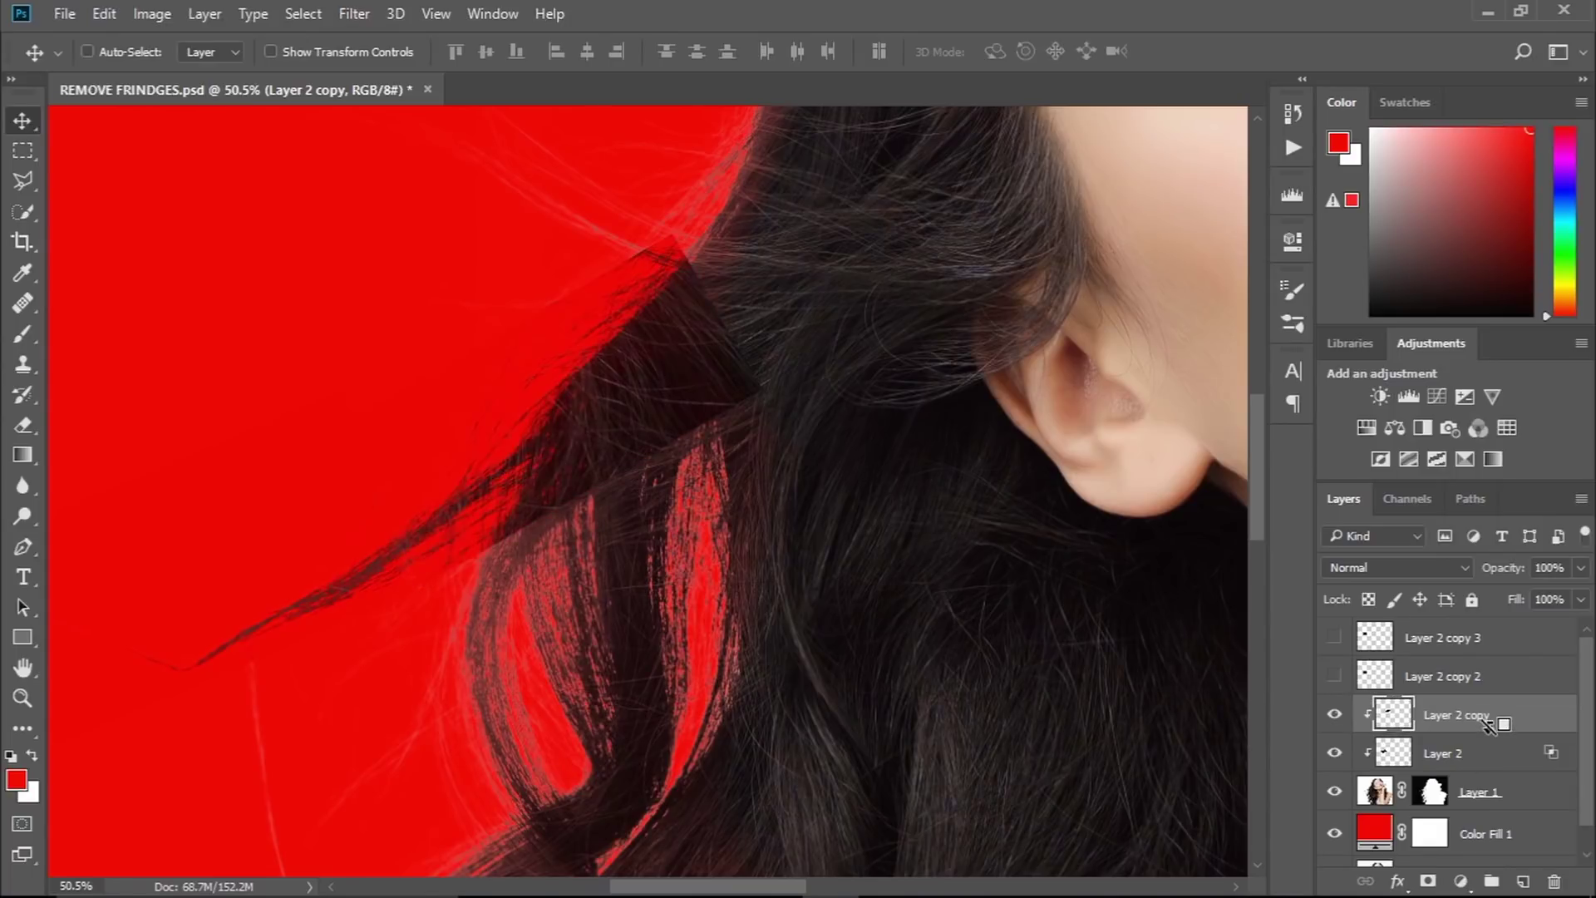
double_click(1532, 723)
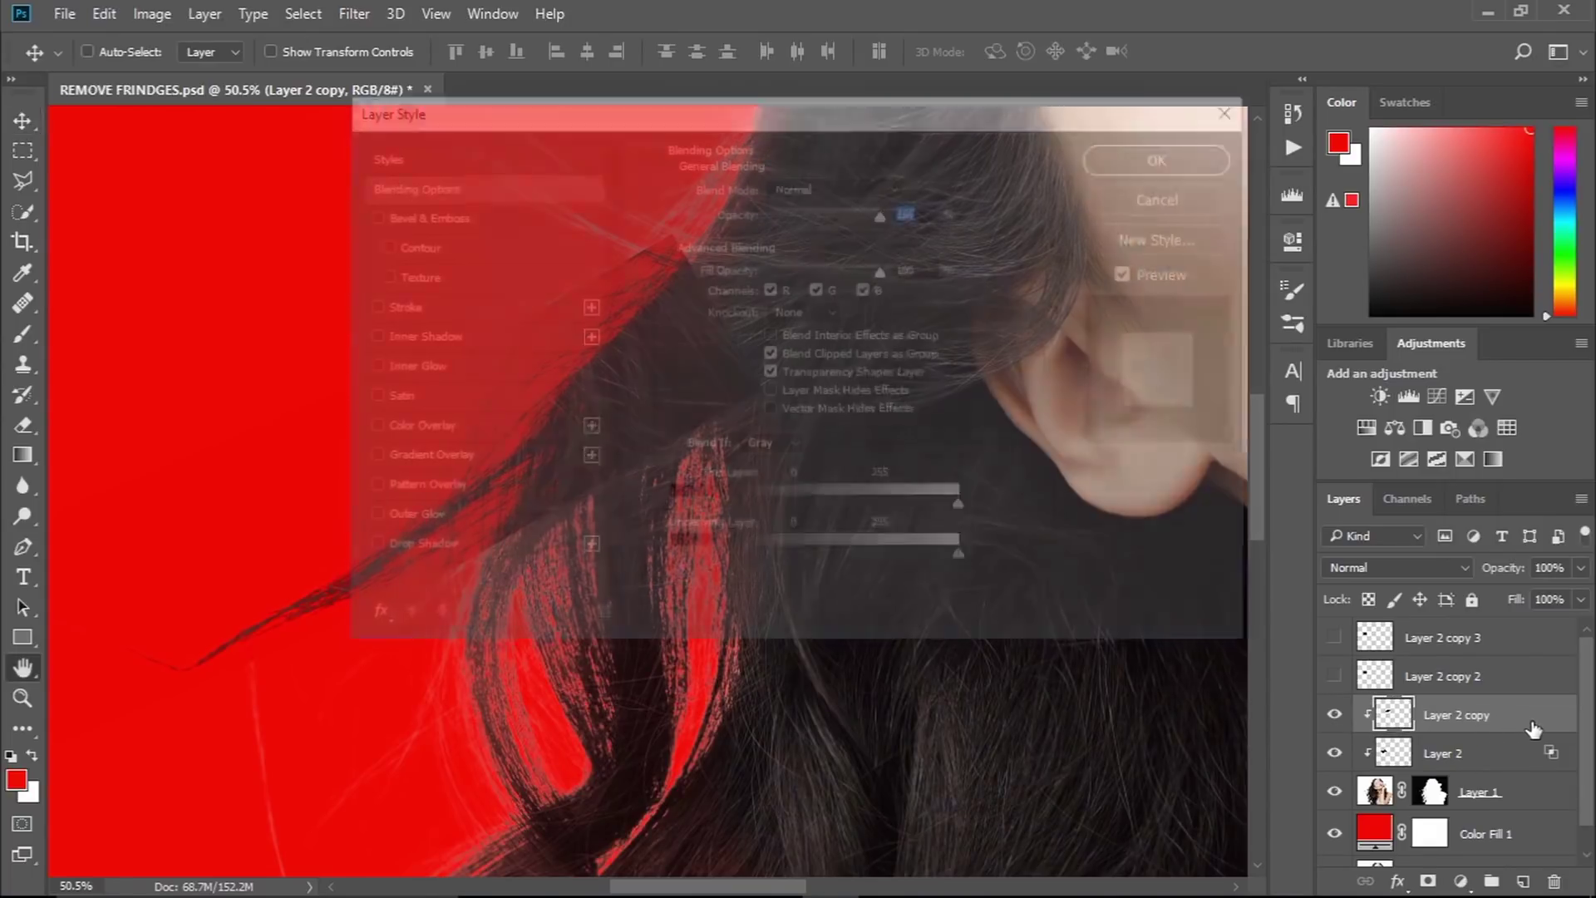
- Blend Layer 2 copy by splitting its Underlying Layer Blend If black slider to 0/114
mouse_move(627, 119)
left_mouse_down()
mouse_move(1079, 327)
mouse_move(1133, 261)
left_mouse_up()
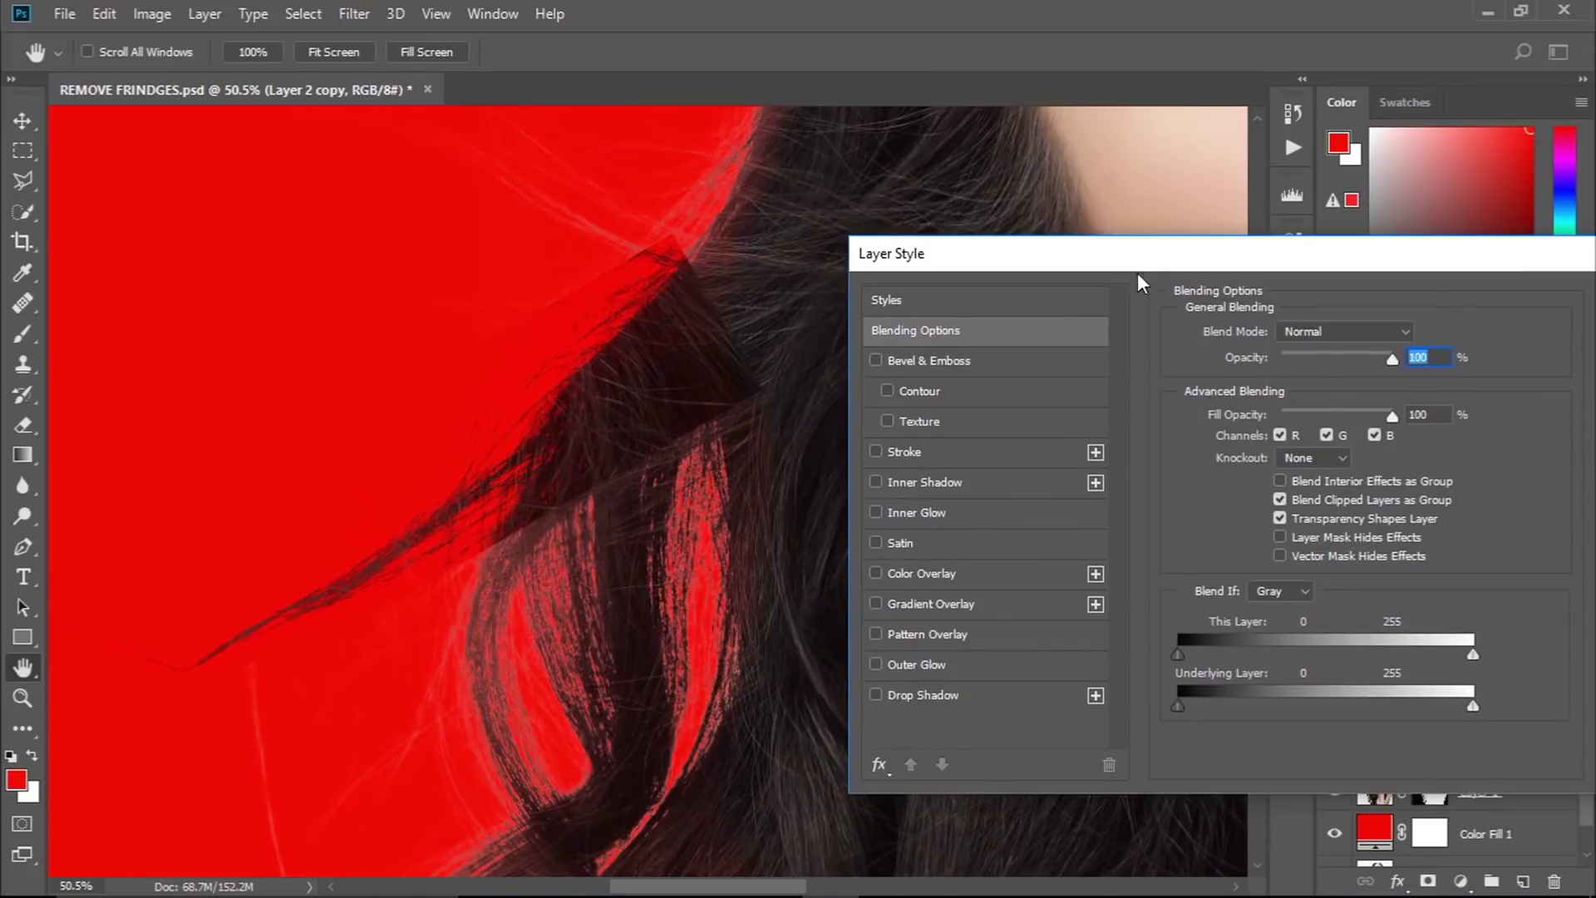
left_click_drag(1177, 706, 1297, 706, "alt")
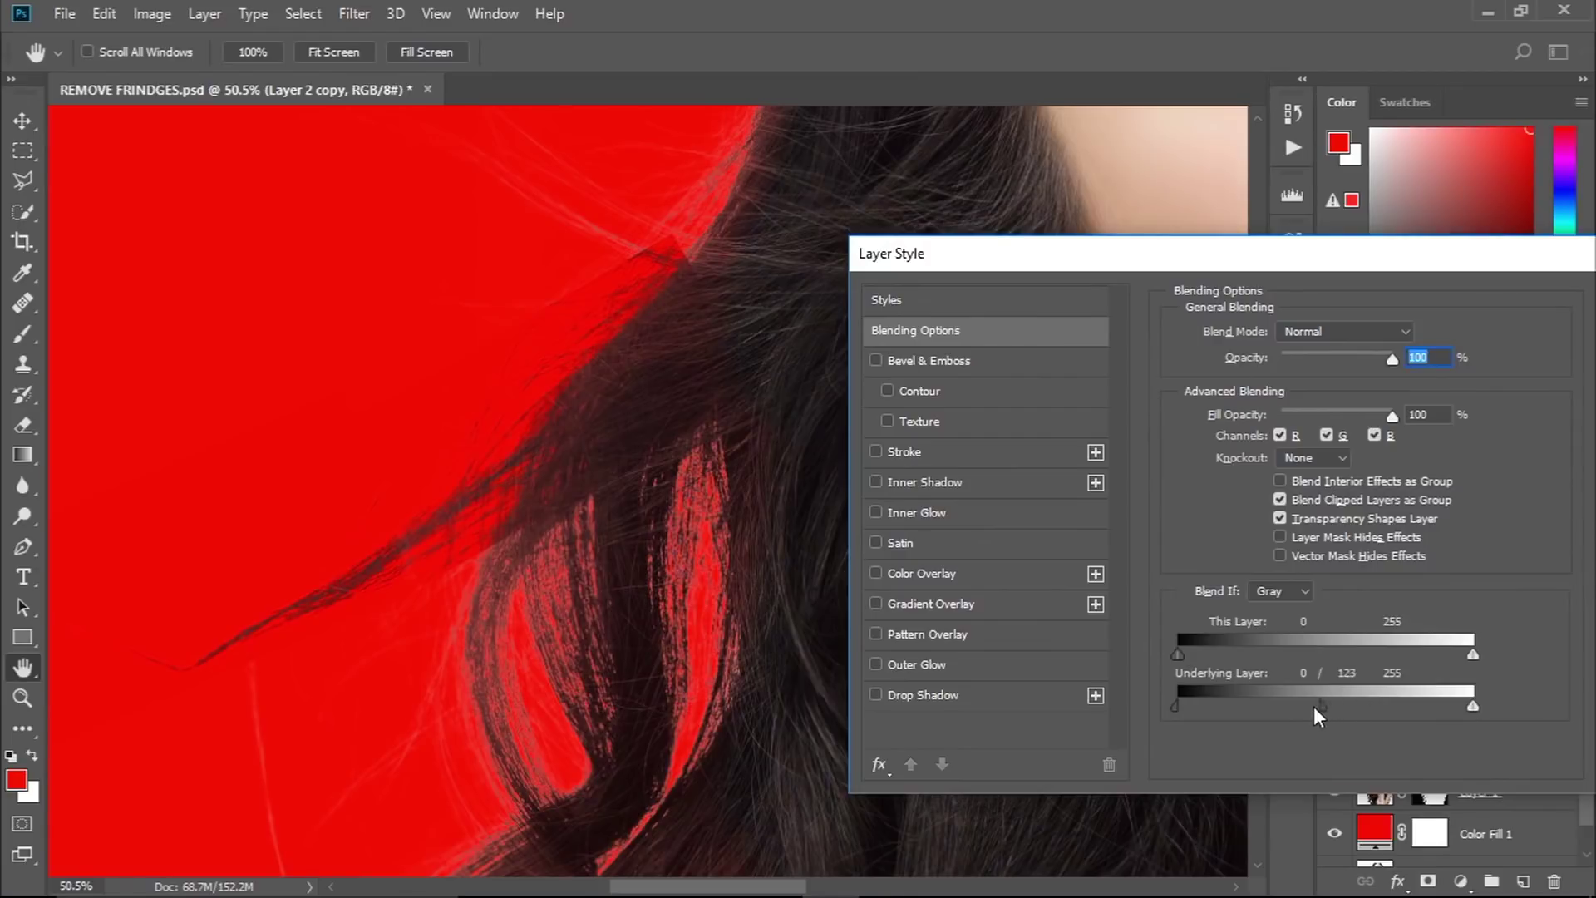
left_click_drag(1302, 710, 1306, 709)
left_click_drag(1278, 708, 1297, 708)
mouse_move(1295, 266)
left_mouse_down()
mouse_move(1017, 284)
mouse_move(934, 315)
left_mouse_up()
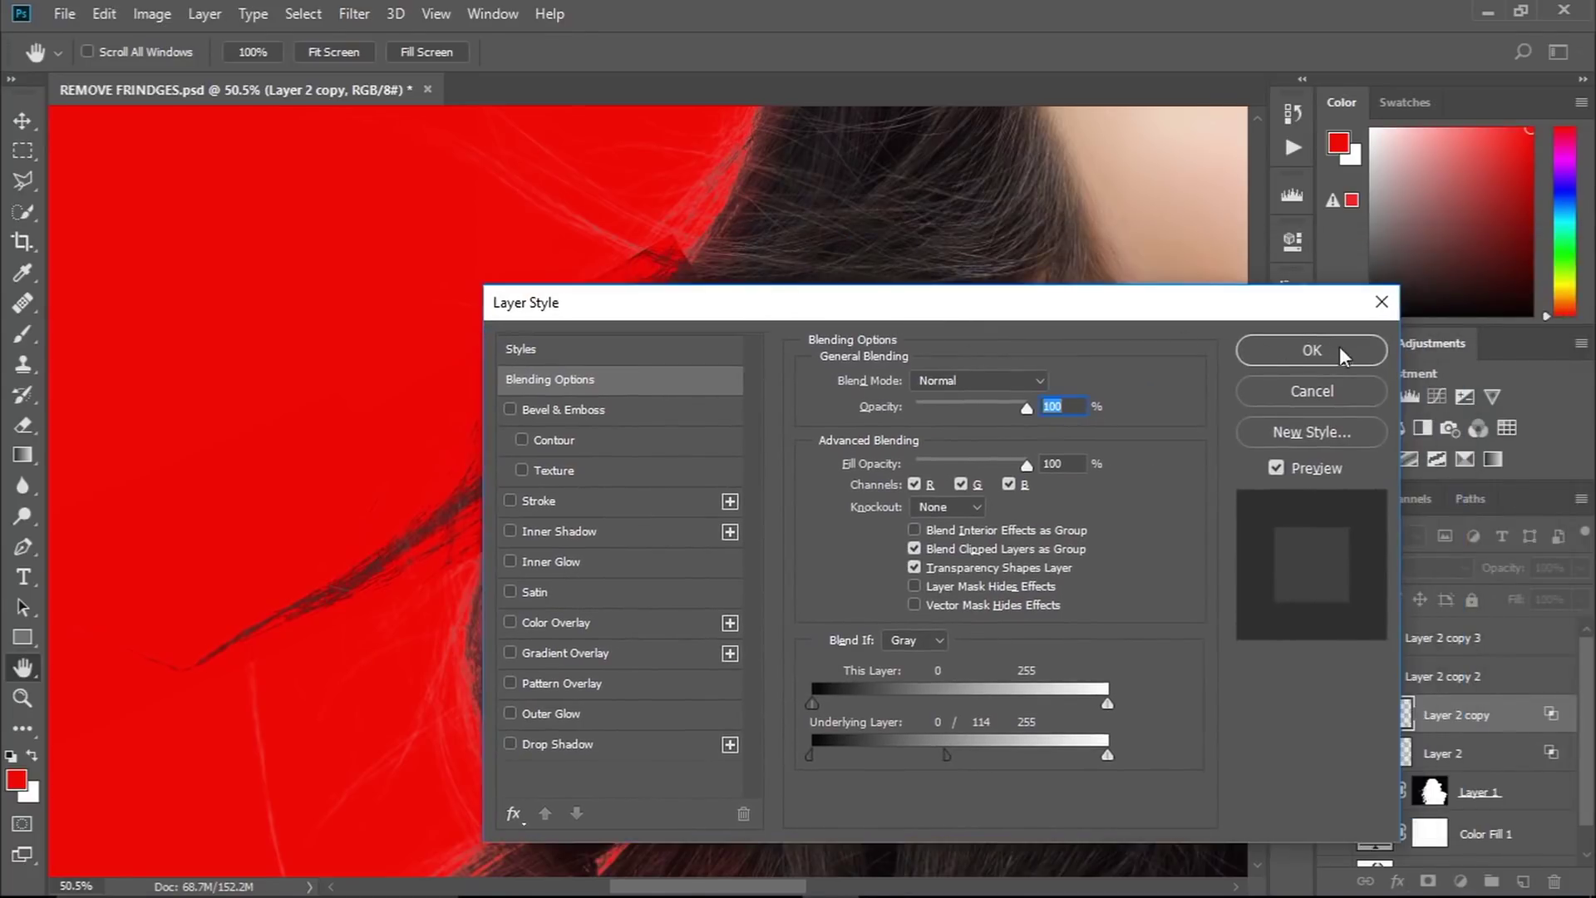
left_click(1317, 351)
- Erase the patch's hard edges along the hair with a 141 px eraser
key("e")
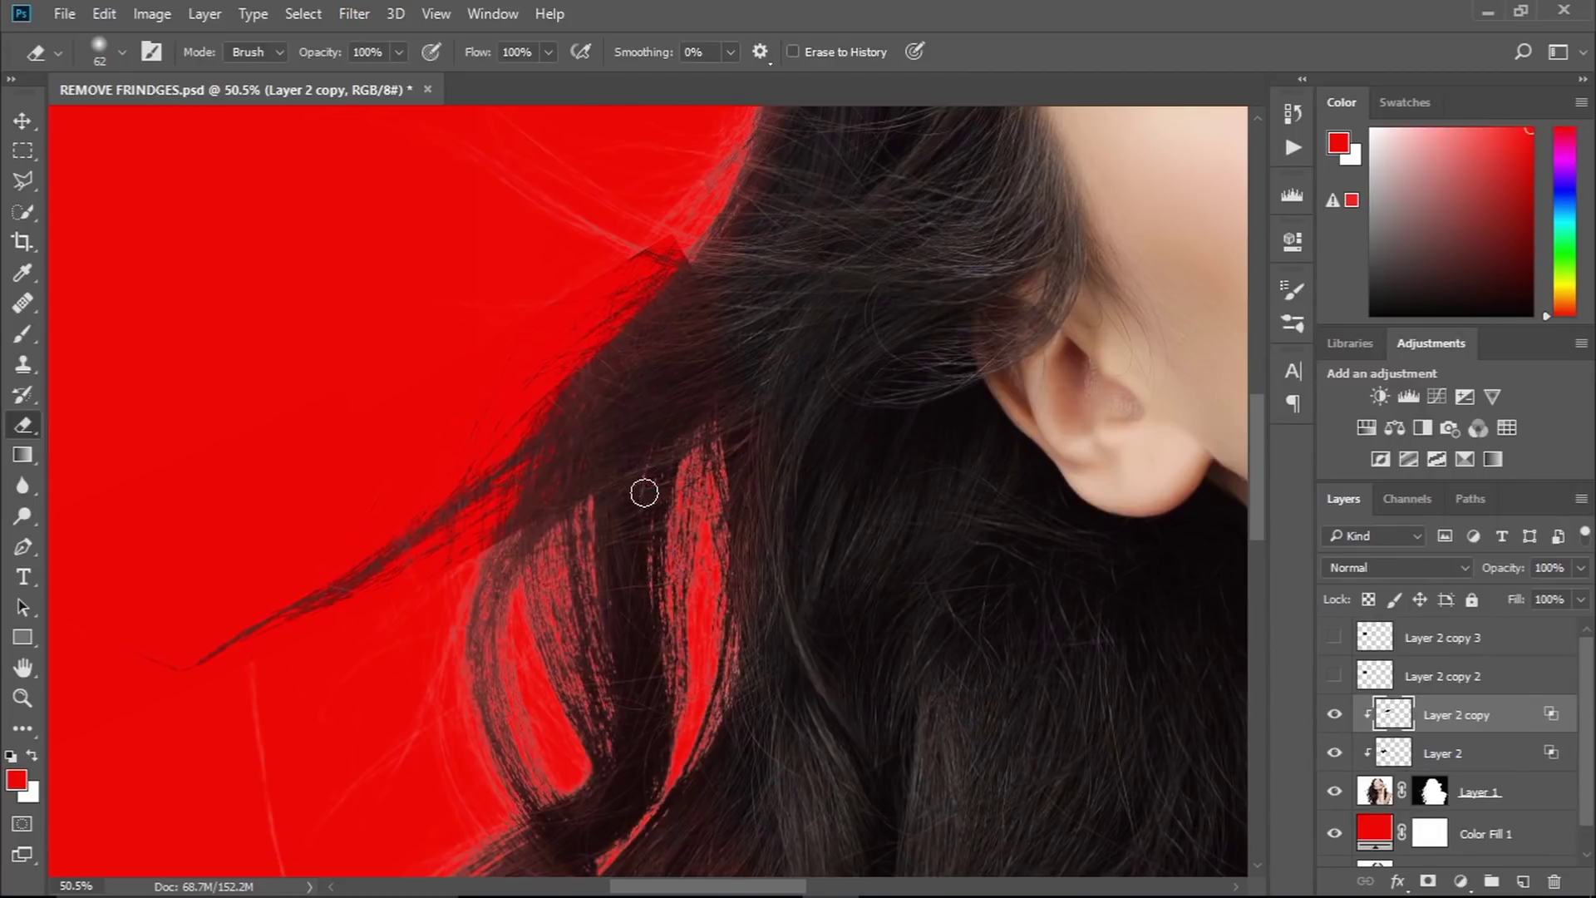
left_click_drag(644, 493, 677, 492)
left_click_drag(490, 563, 592, 501)
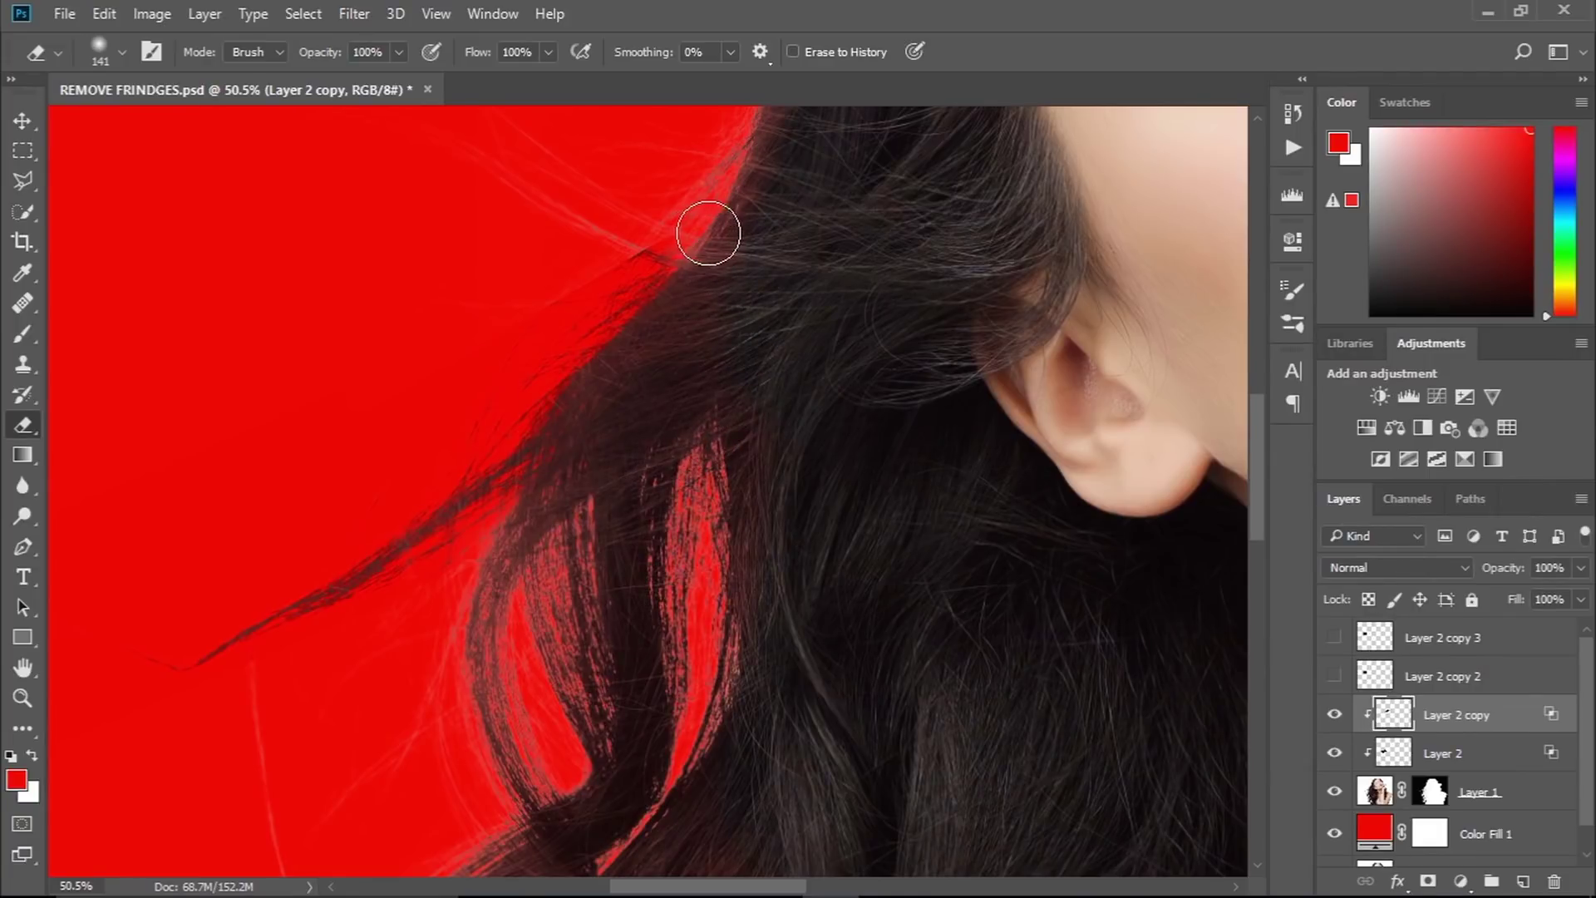
left_click_drag(561, 504, 499, 585)
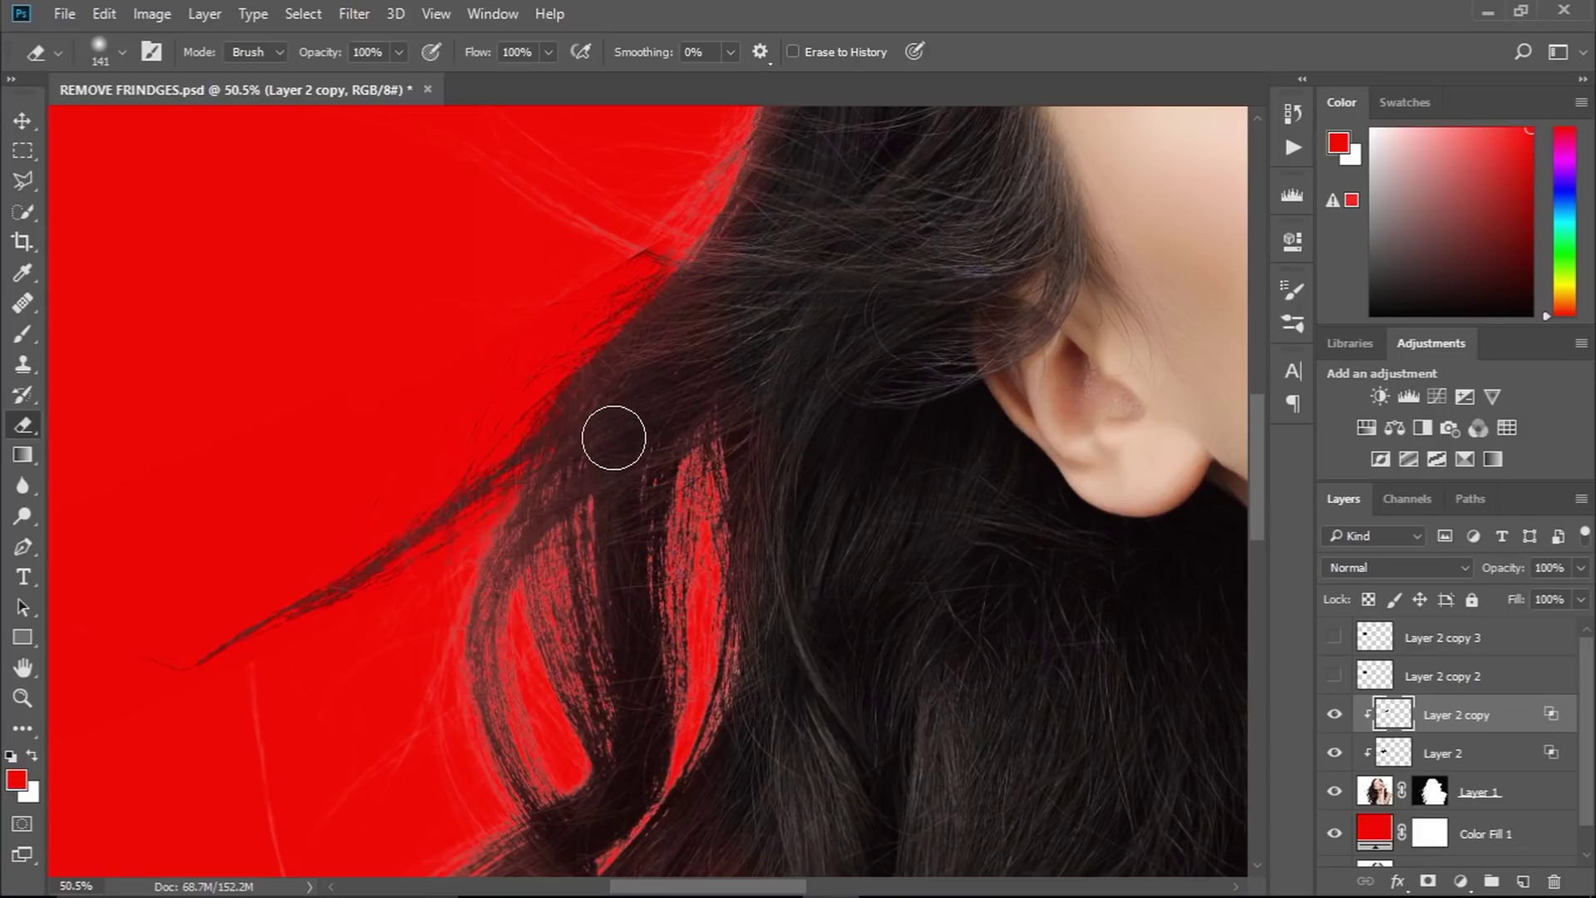
scroll(698, 424, "down", 3)
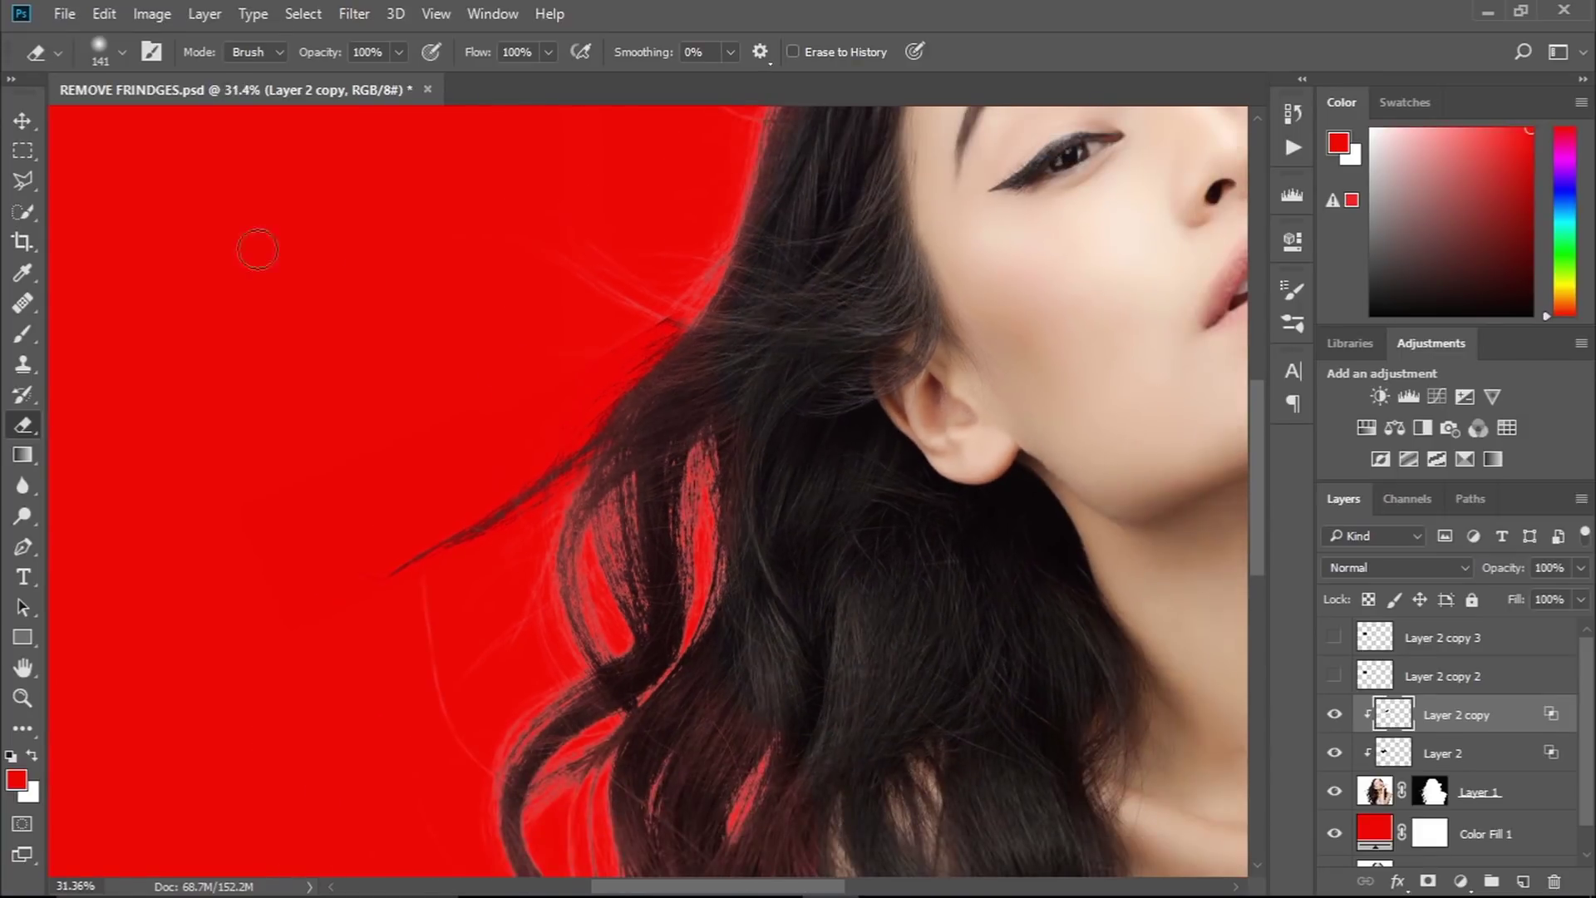
left_click(24, 122)
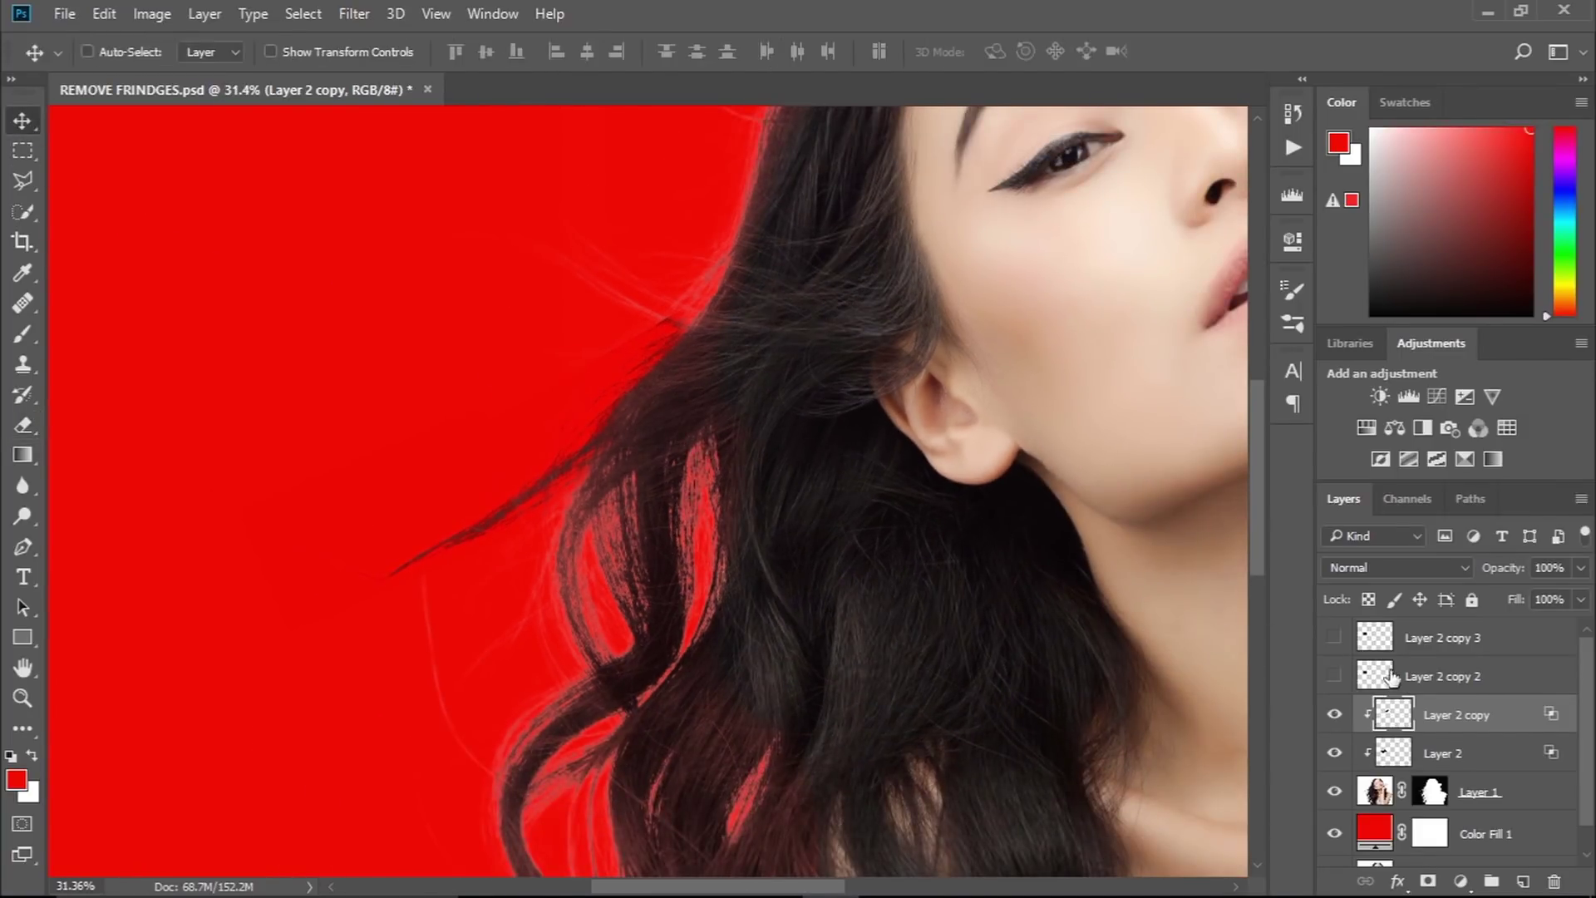
- Show Layer 2 copy 2 and roughly rotate and enlarge its patch over the upper hair edge
left_click(1355, 680)
left_click(1334, 678)
mouse_move(489, 404)
left_mouse_down()
mouse_move(600, 246)
mouse_move(660, 236)
mouse_move(679, 261)
left_mouse_up()
key("ctrl+t")
mouse_move(759, 349)
left_mouse_down()
mouse_move(781, 158)
mouse_move(769, 140)
left_mouse_up()
mouse_move(615, 225)
left_mouse_down()
mouse_move(675, 242)
mouse_move(792, 233)
mouse_move(811, 198)
left_mouse_up()
left_click_drag(741, 239, 694, 245)
left_click_drag(857, 208, 856, 238)
left_click_drag(711, 232, 740, 235)
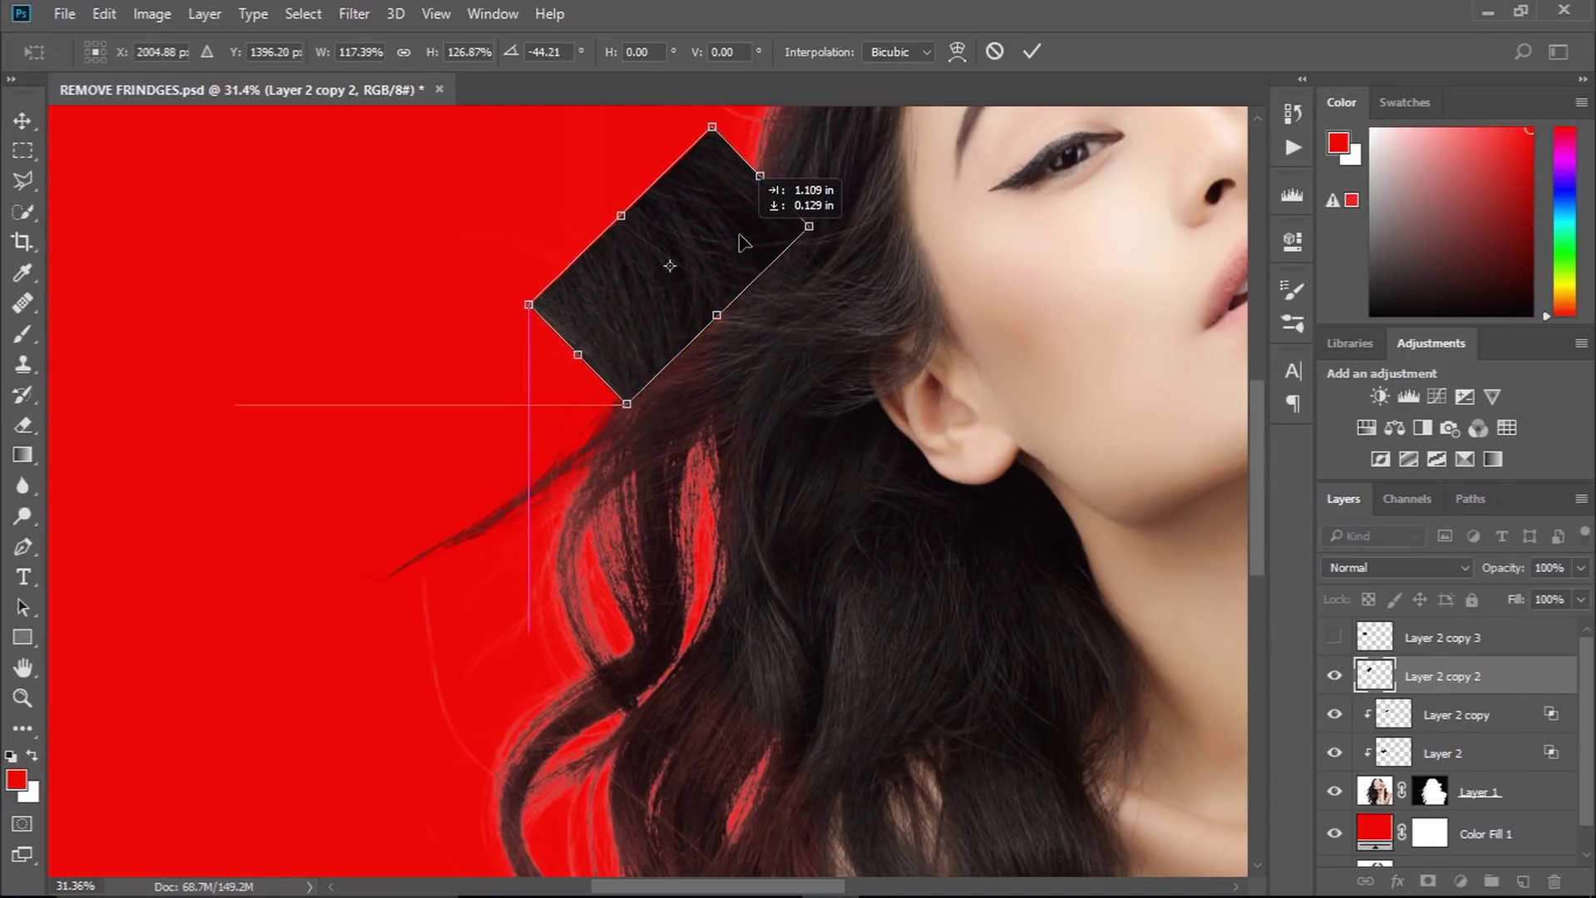
left_click(1031, 52)
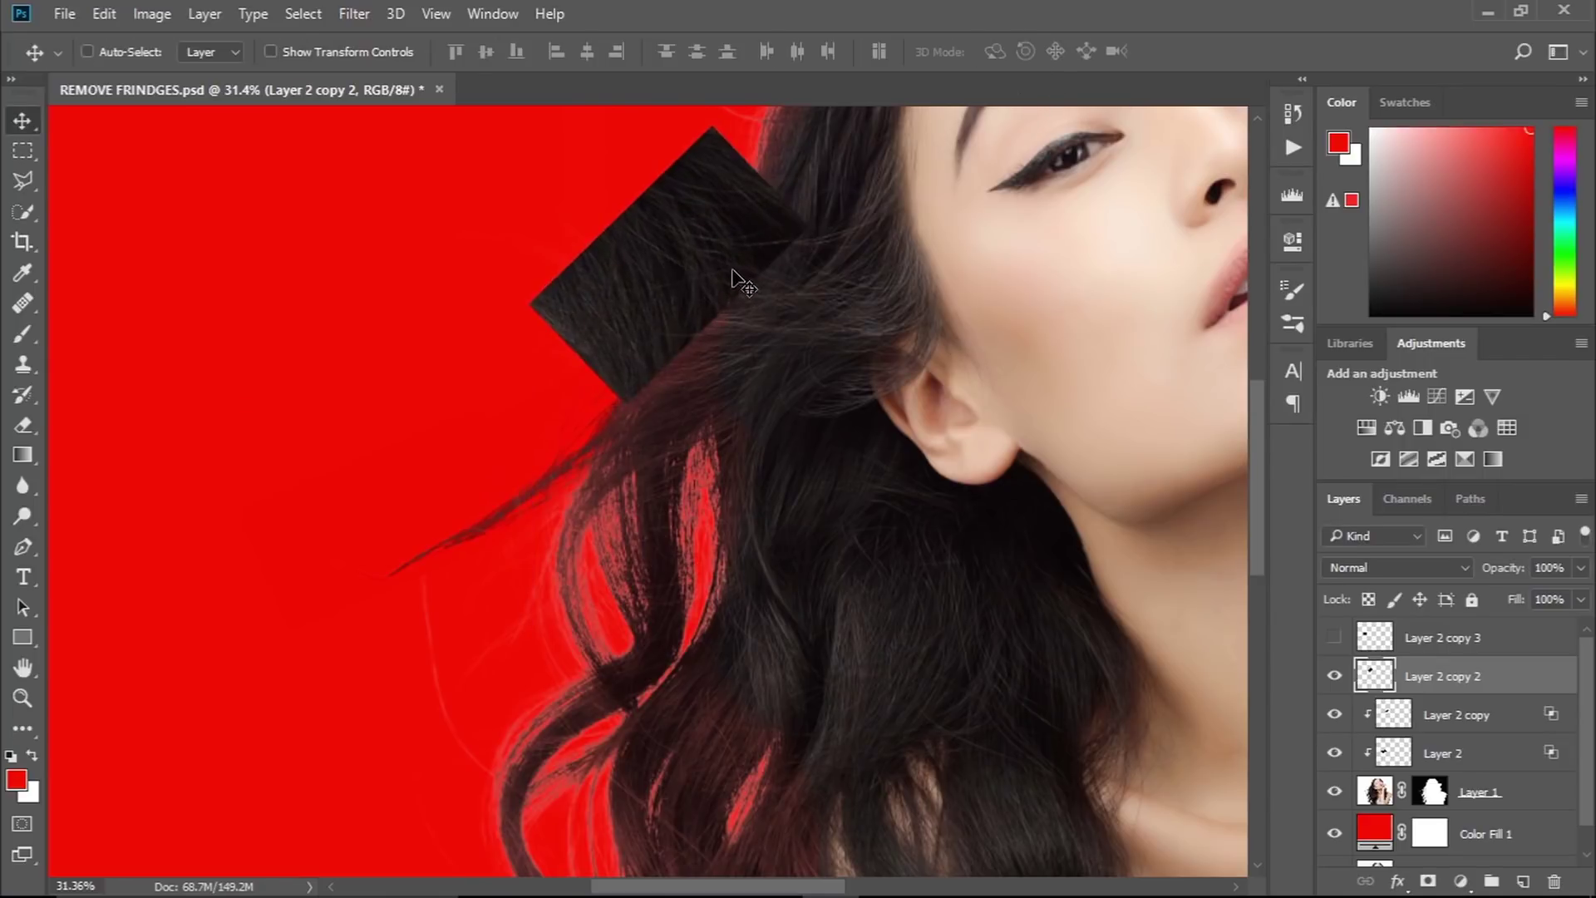
- Refine the patch to 14.09° rotation and 104.85% scale over the hair edge
left_click_drag(716, 257, 776, 257)
left_click_drag(649, 363, 634, 363)
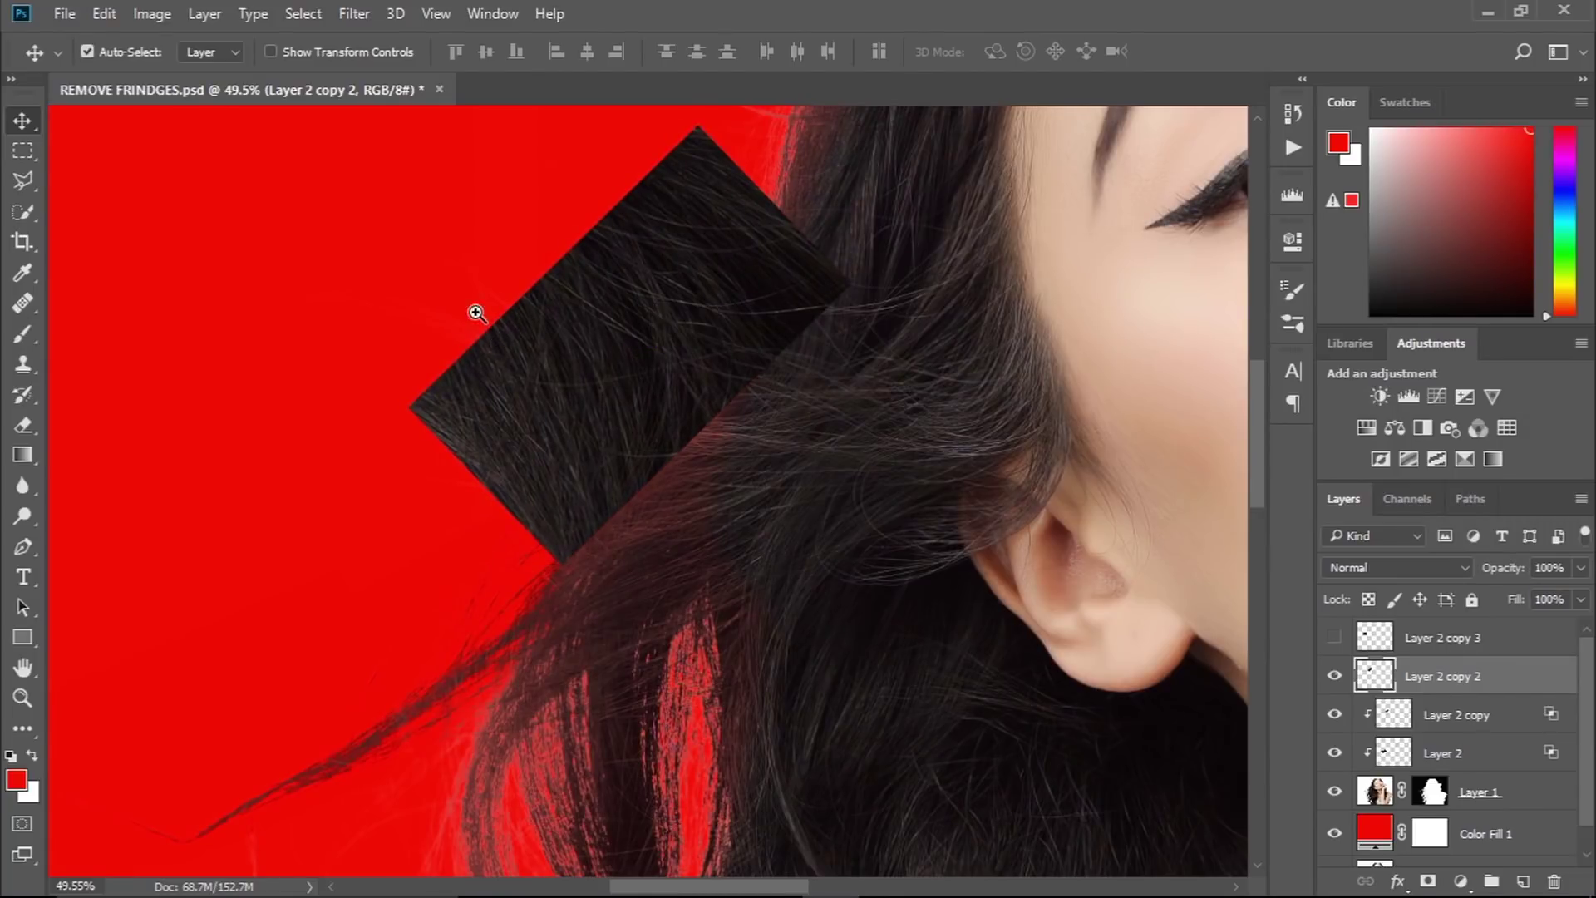
left_click_drag(475, 312, 530, 316)
key("ctrl+t")
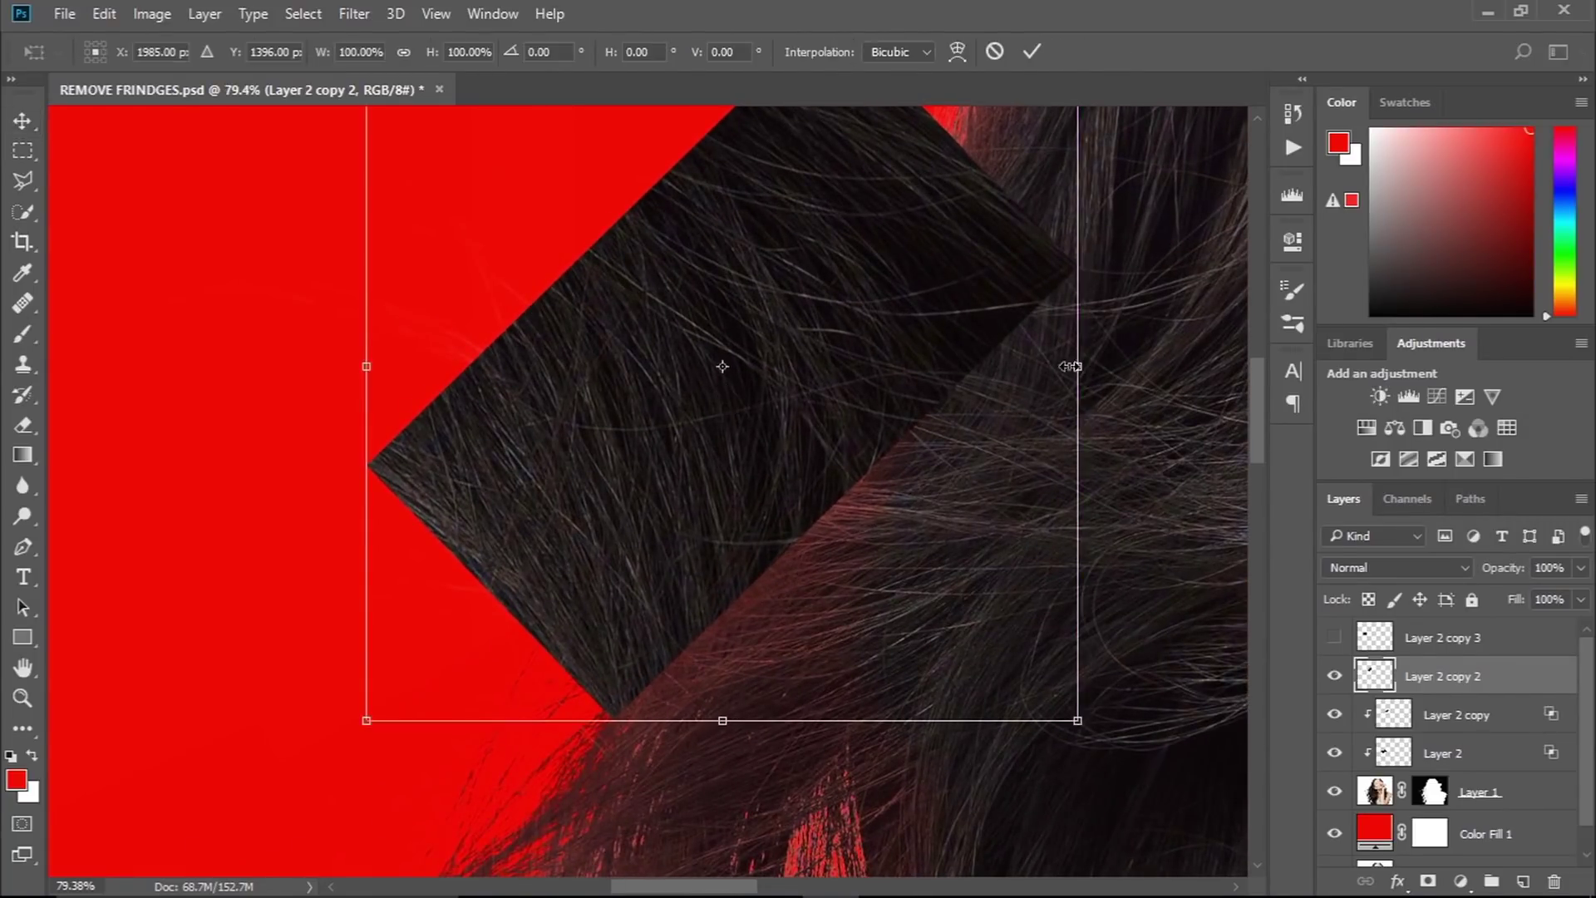
left_click_drag(1136, 396, 1132, 463)
left_click_drag(875, 435, 844, 428)
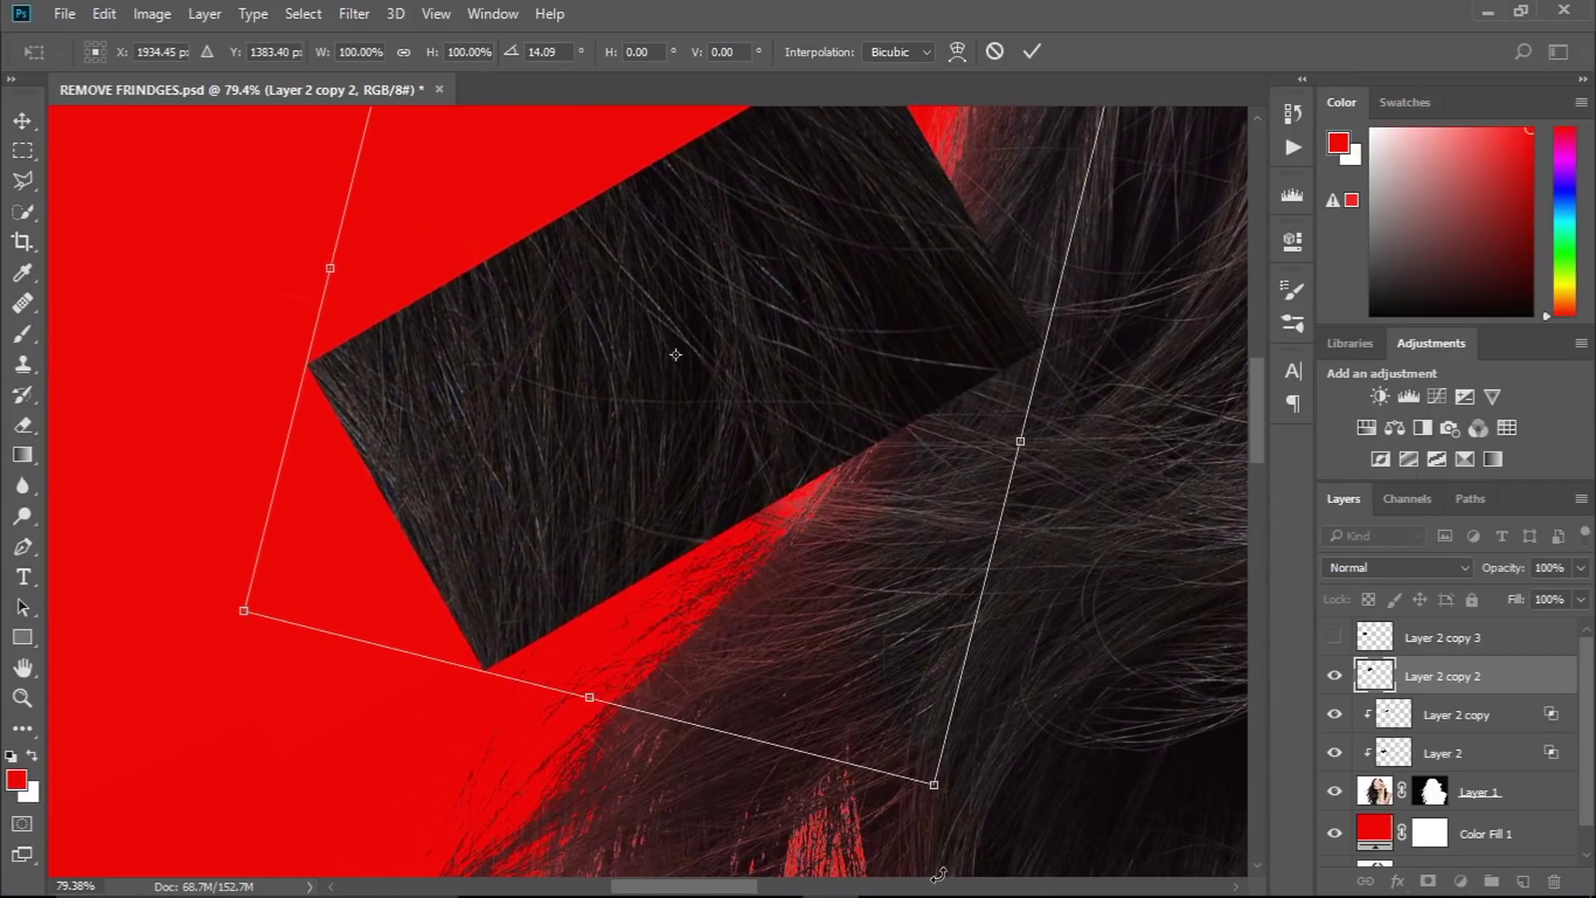
left_click_drag(935, 786, 991, 823)
left_click(1030, 50)
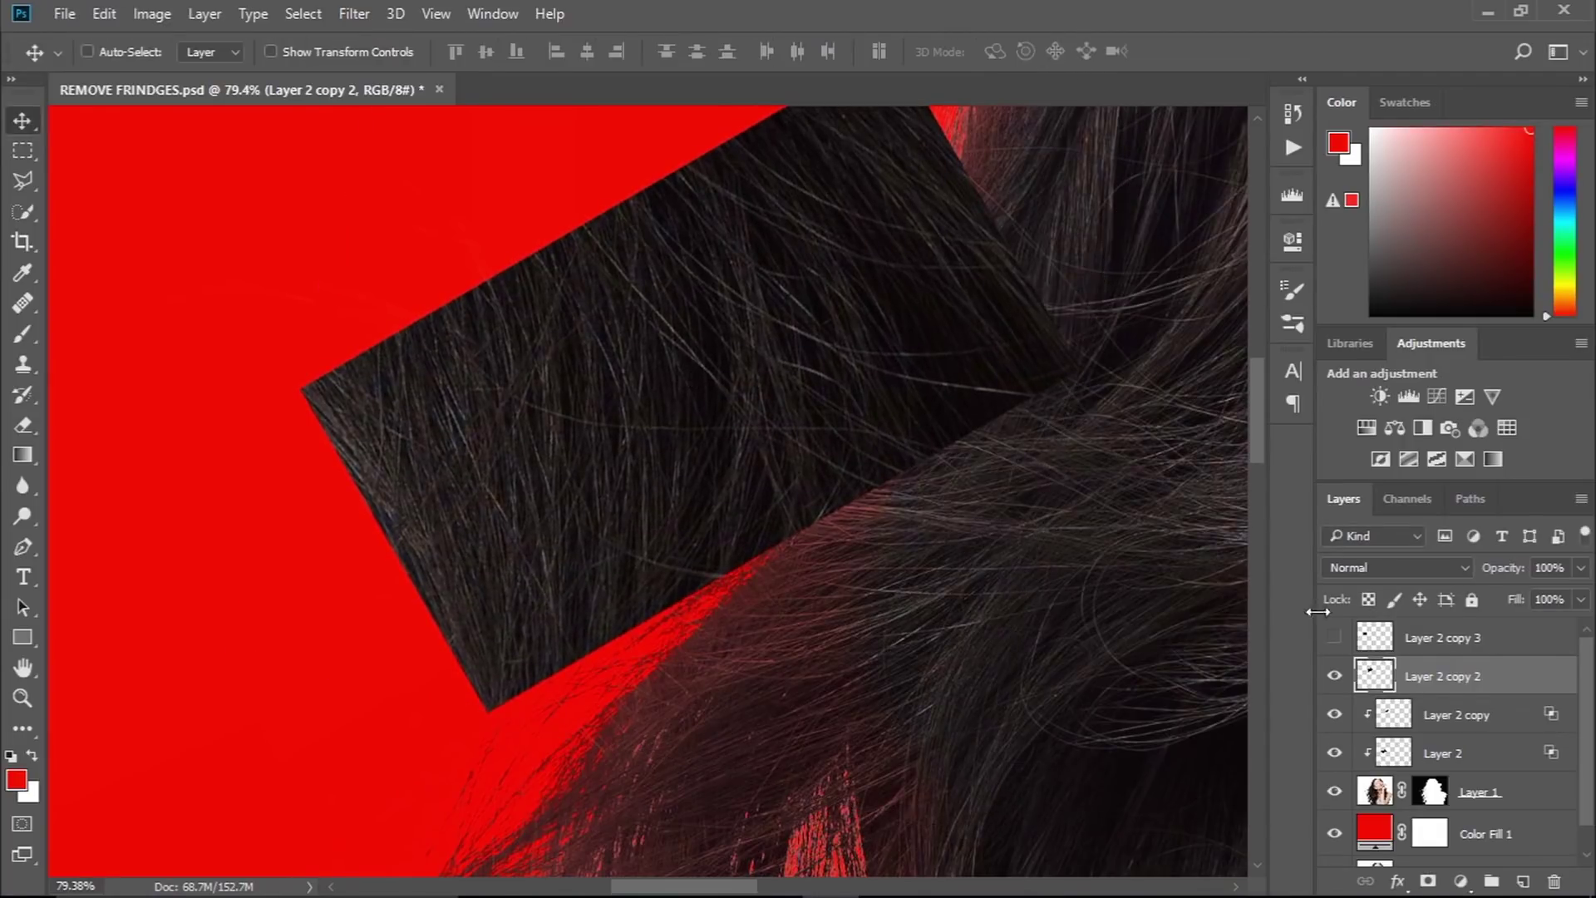
- Clip Layer 2 copy 2 to the hair layer below
left_click(1480, 689, "alt")
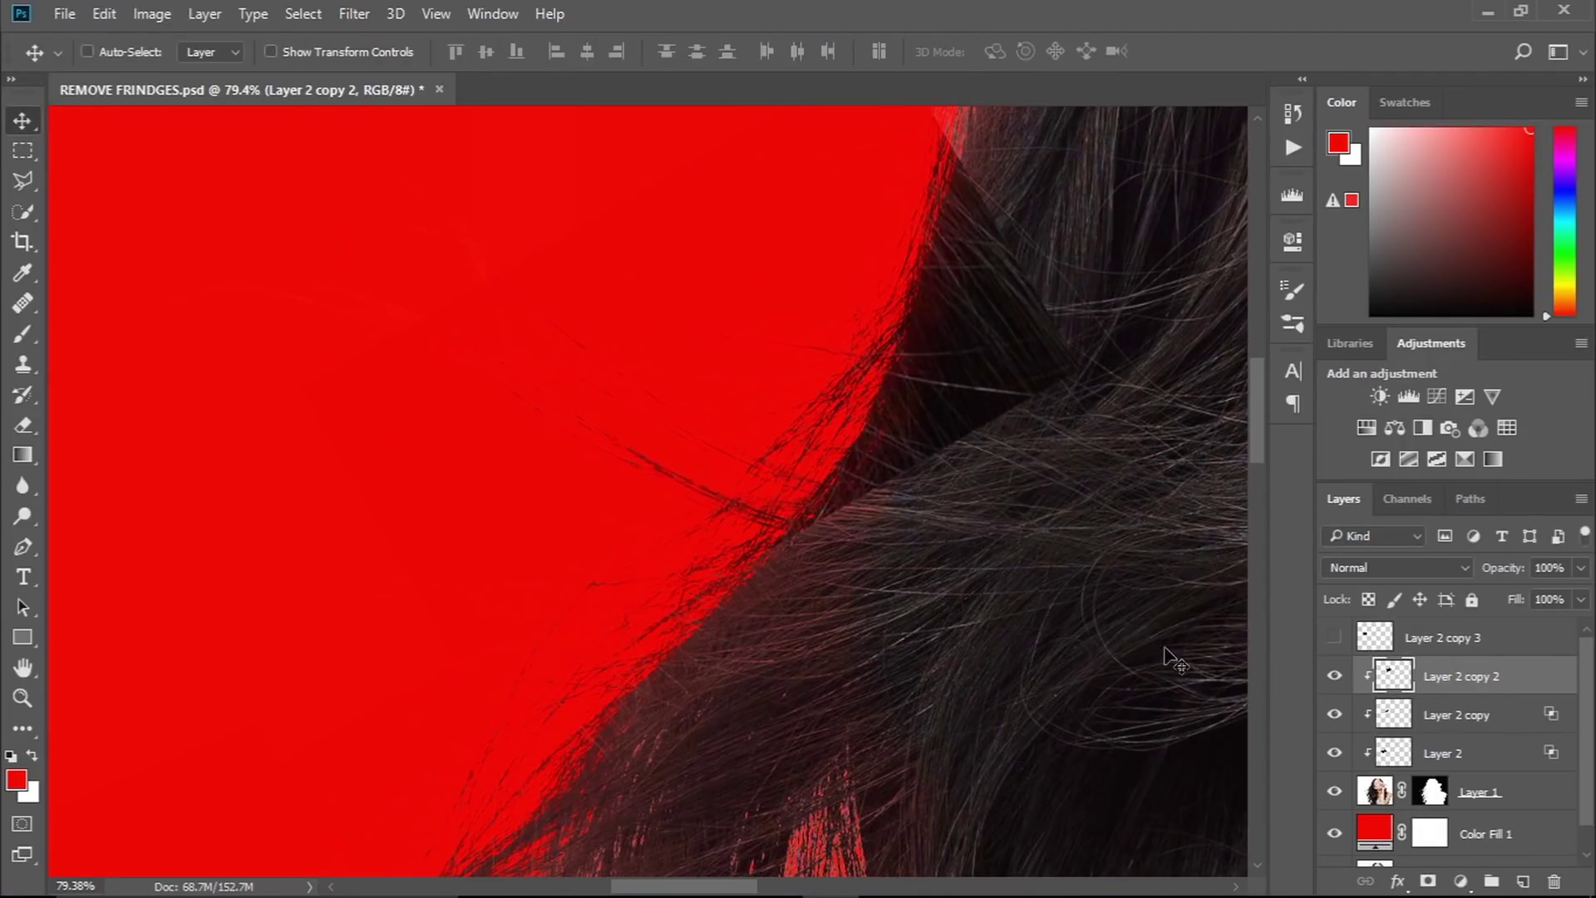
scroll(984, 582, "down", 3)
scroll(984, 582, "down", 2)
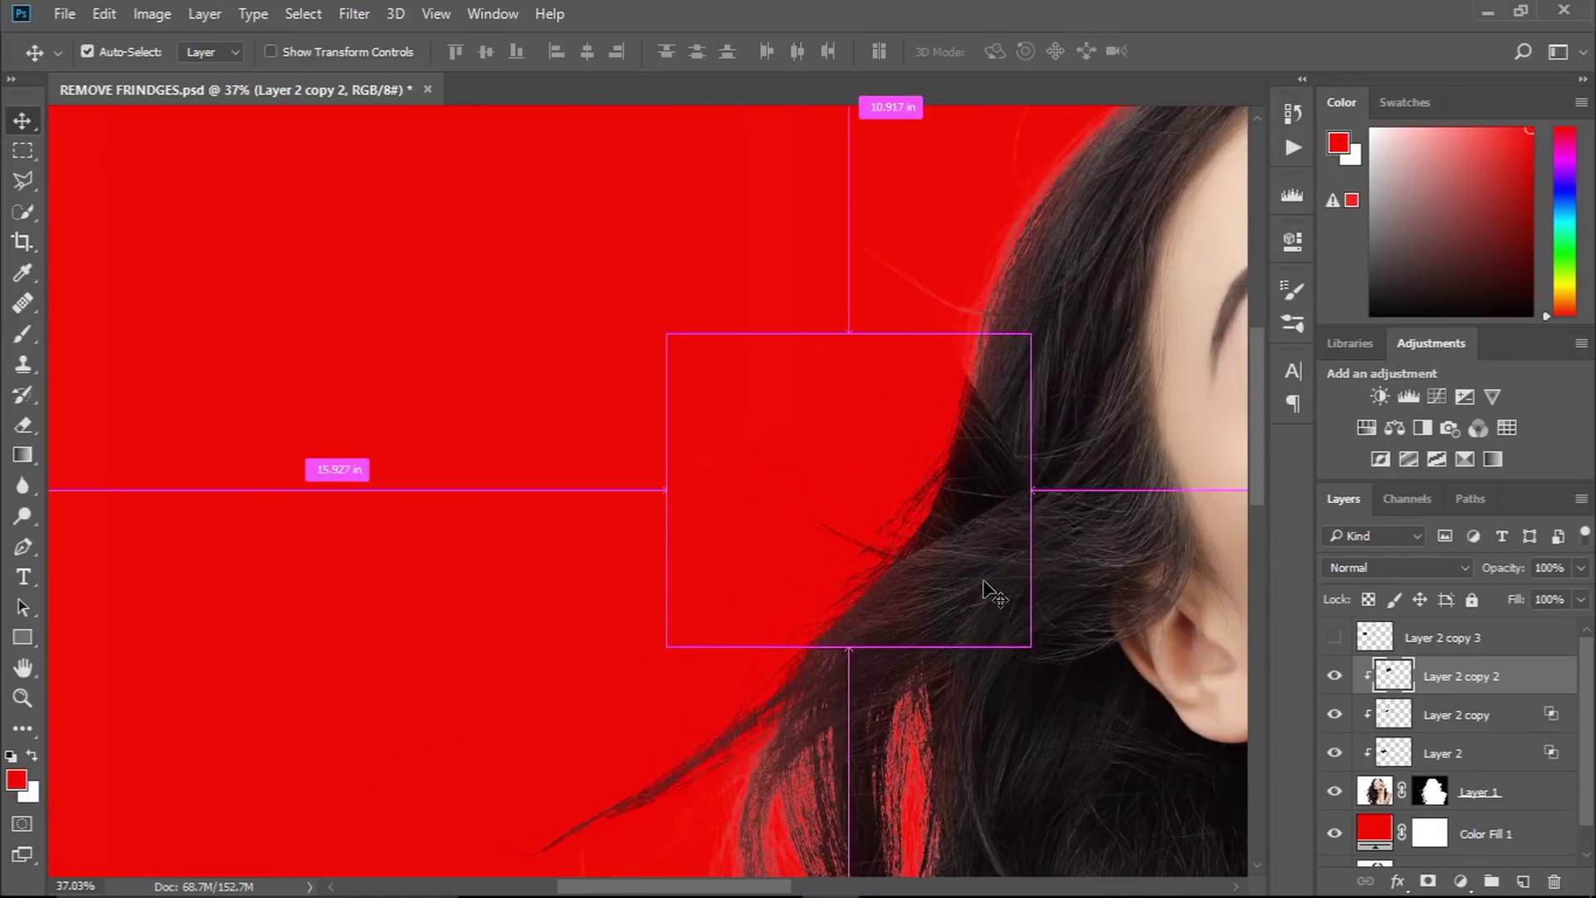
scroll(856, 502, "up", 2)
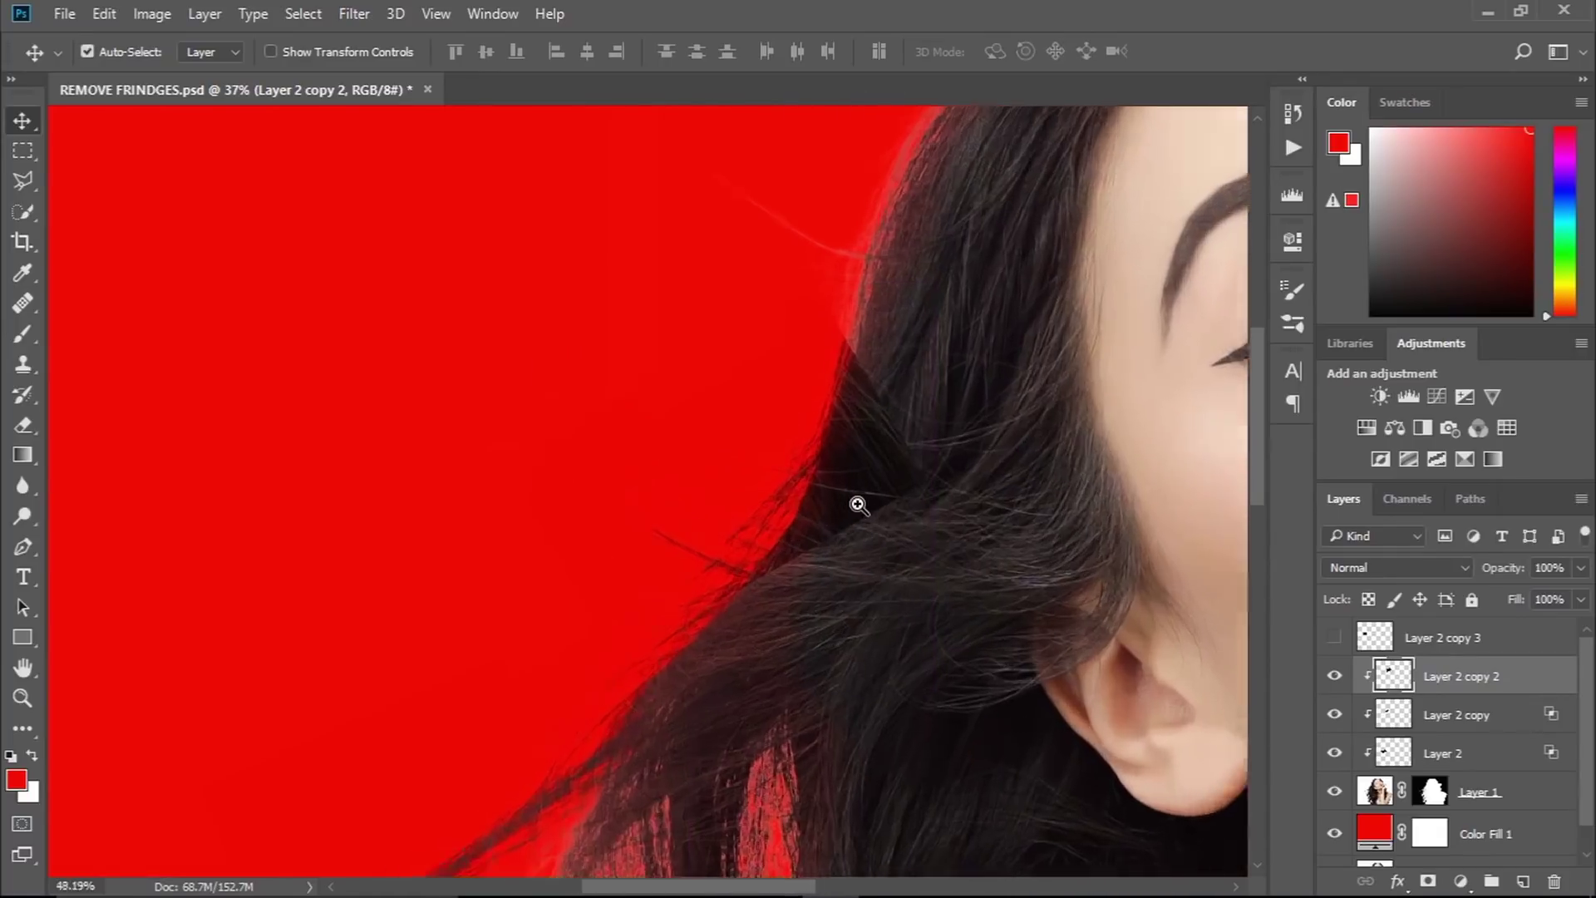
scroll(886, 504, "up", 2)
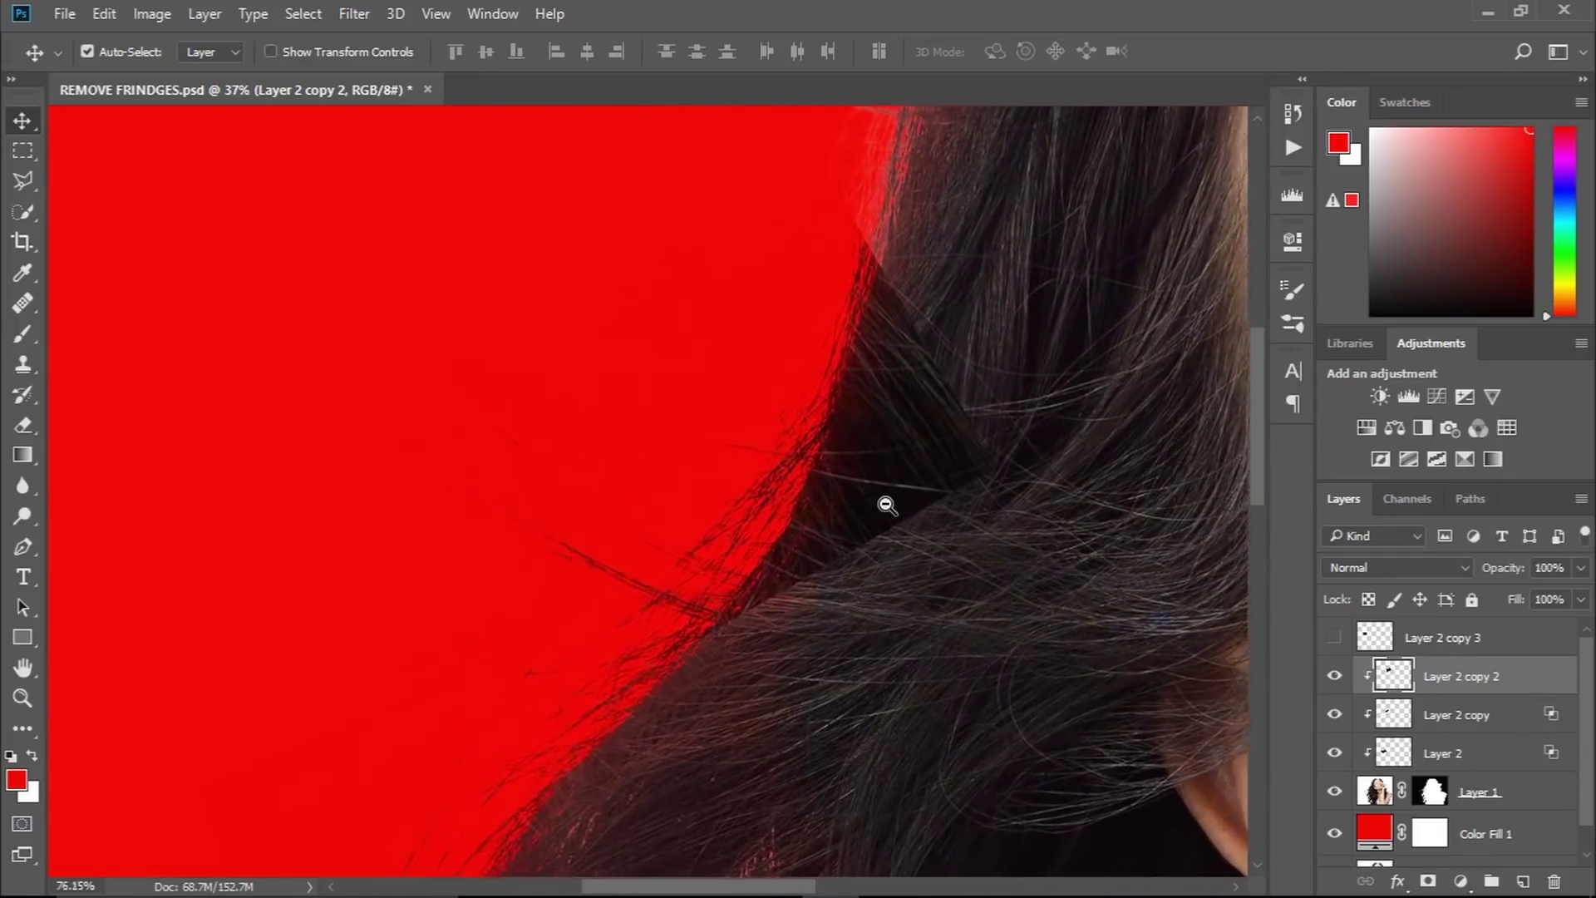
- Split Layer 2 copy 2's Underlying Layer Blend If black slider to 0/137 and confirm
double_click(1538, 688)
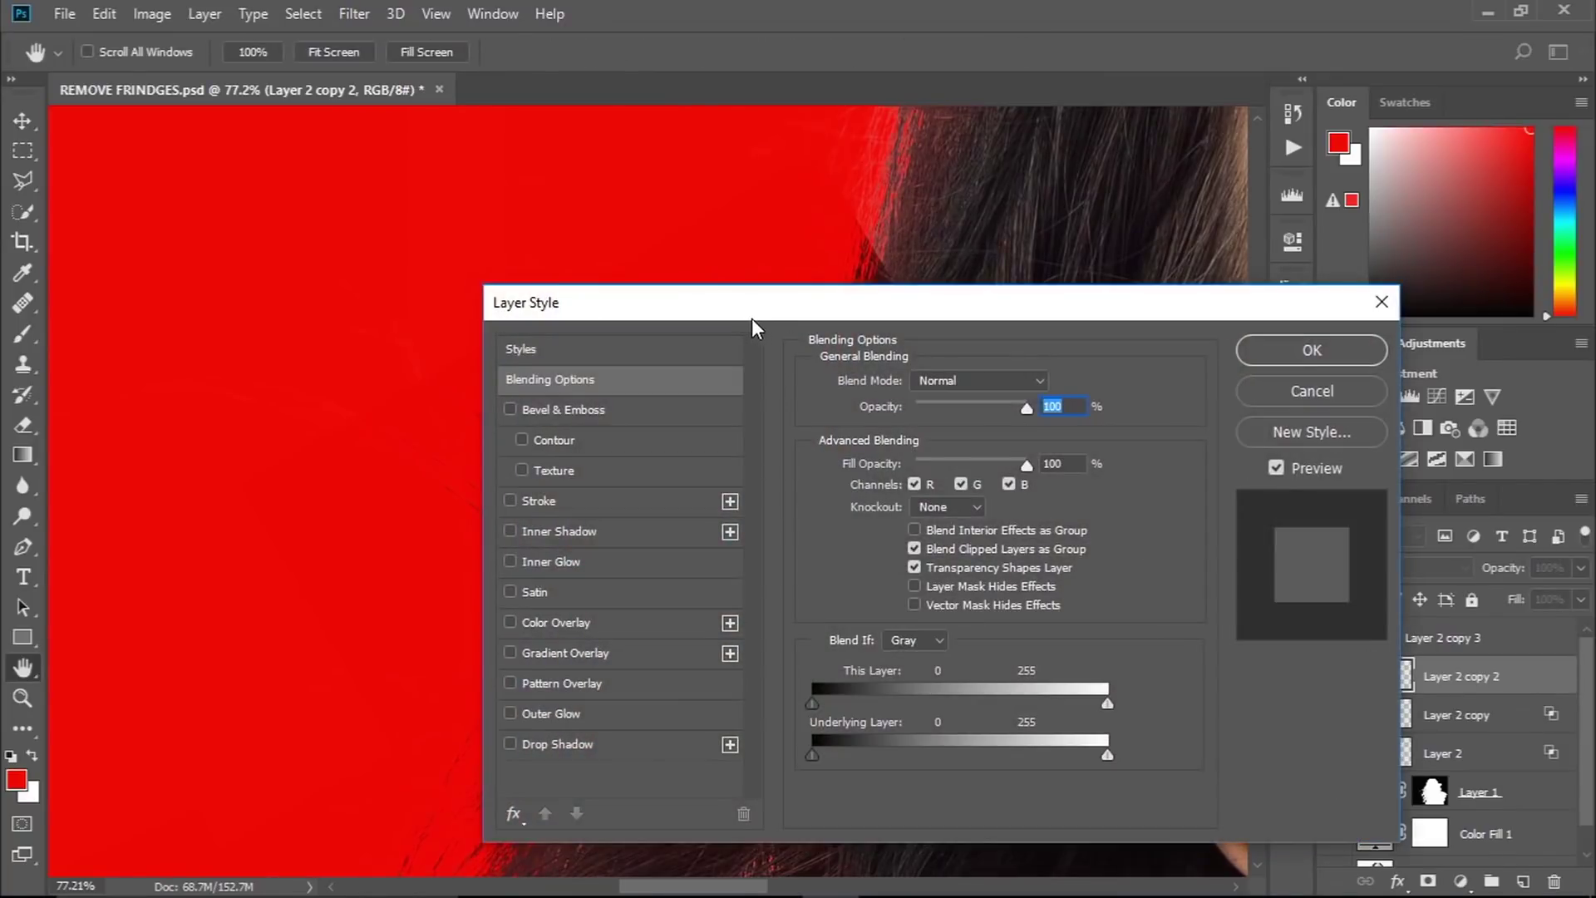
left_click_drag(751, 318, 1251, 226)
left_click_drag(1312, 663, 1314, 663)
left_click_drag(1180, 214, 705, 492)
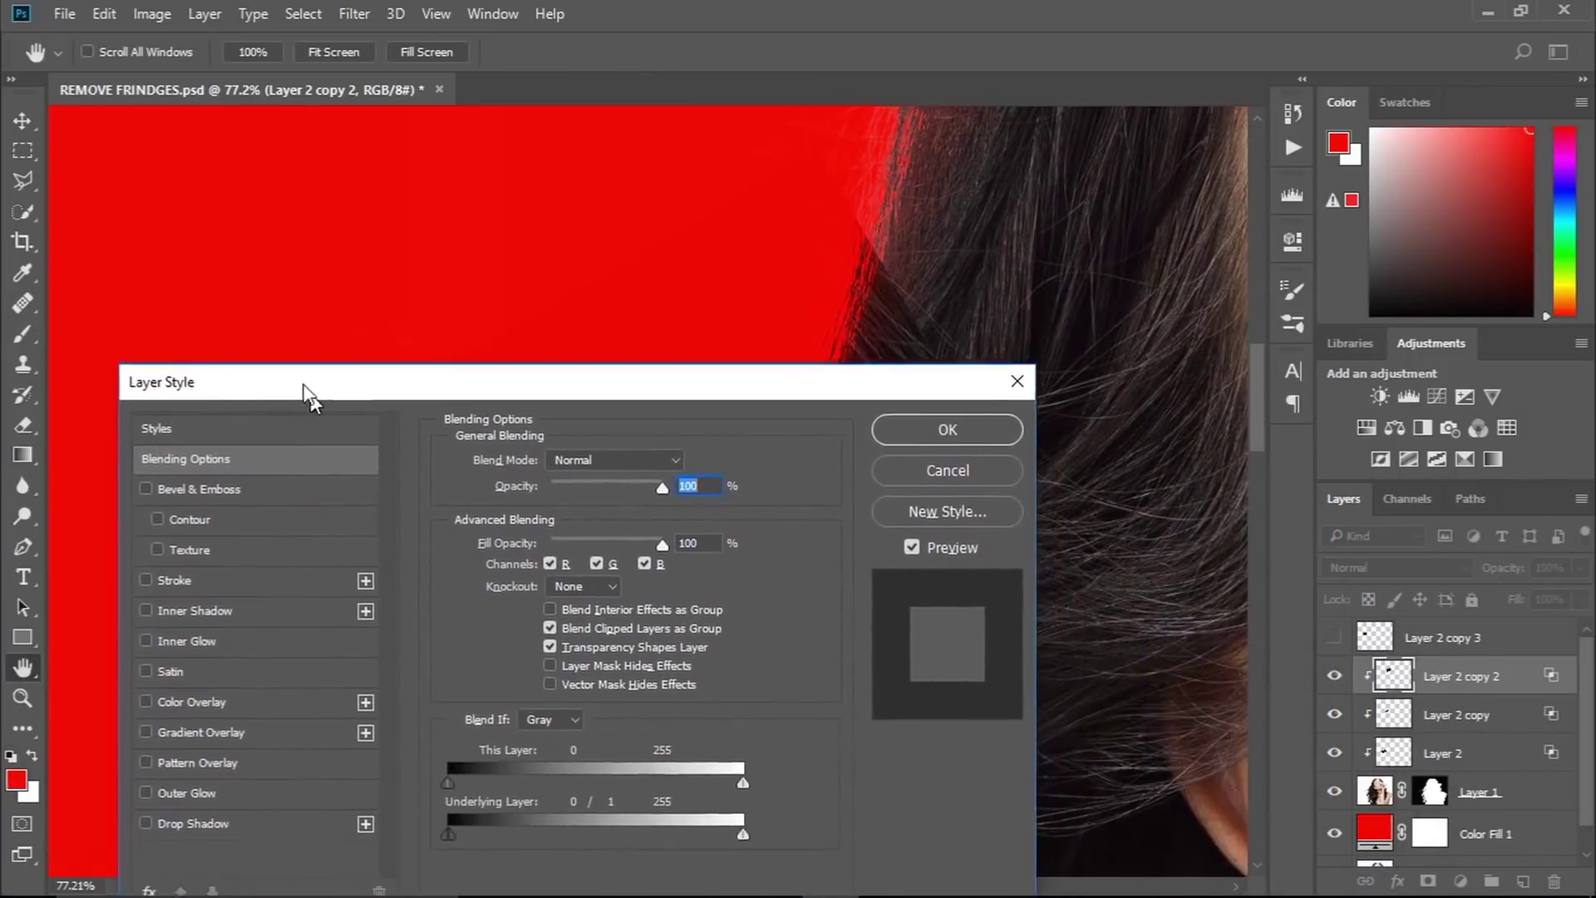
left_click_drag(705, 499, 297, 392)
left_click_drag(698, 249, 609, 251)
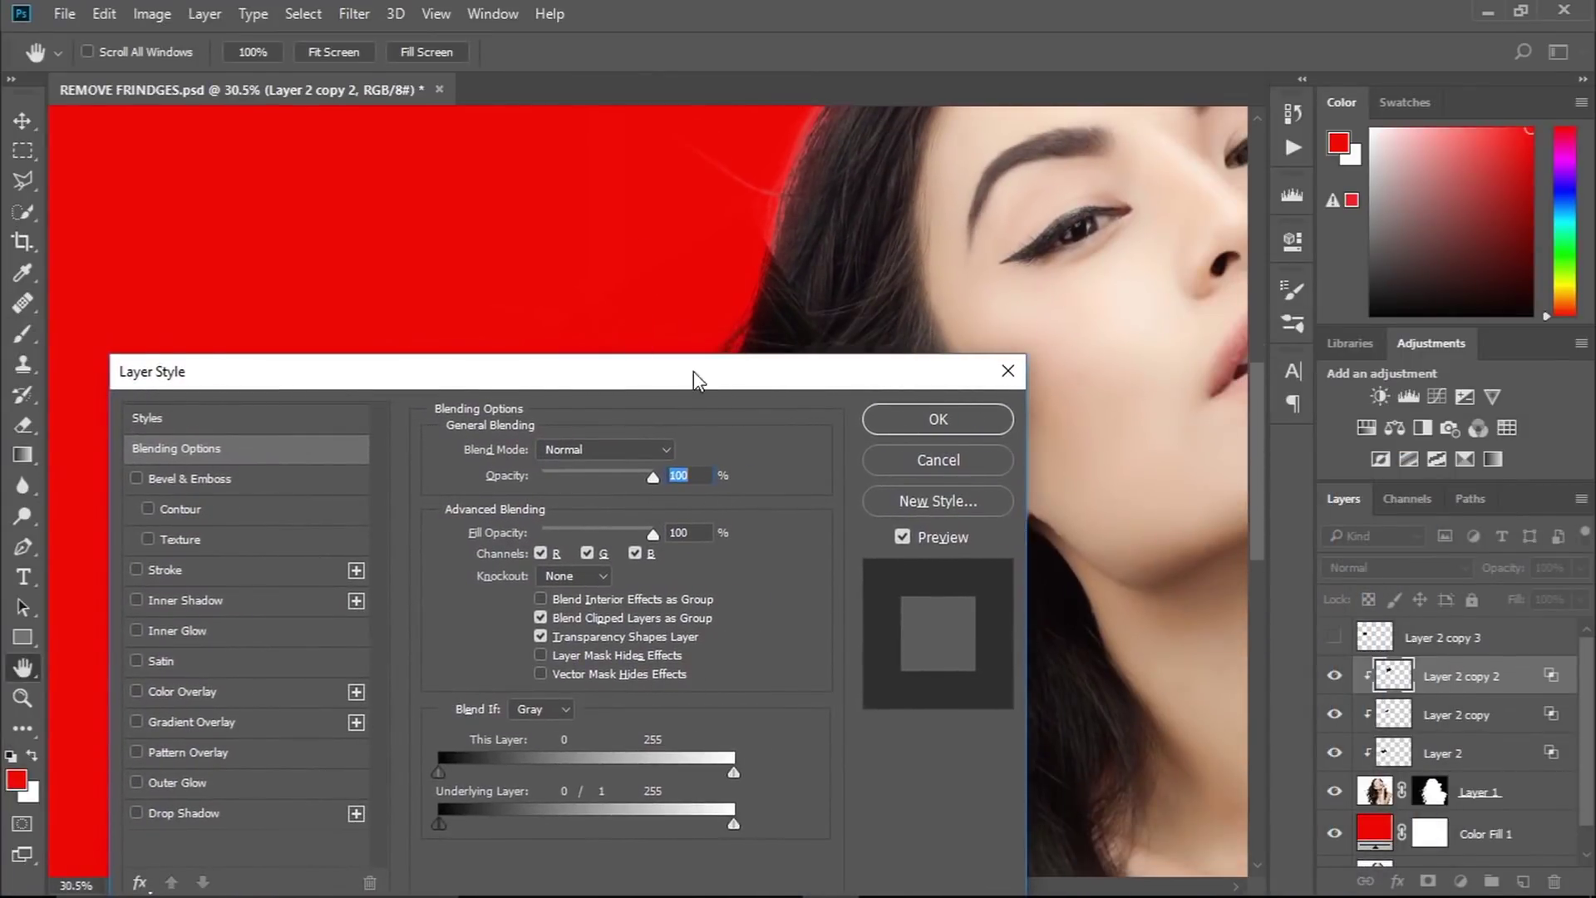
left_click_drag(665, 371, 1346, 237)
left_click_drag(1175, 243, 1178, 200)
left_click_drag(1248, 647, 1375, 650)
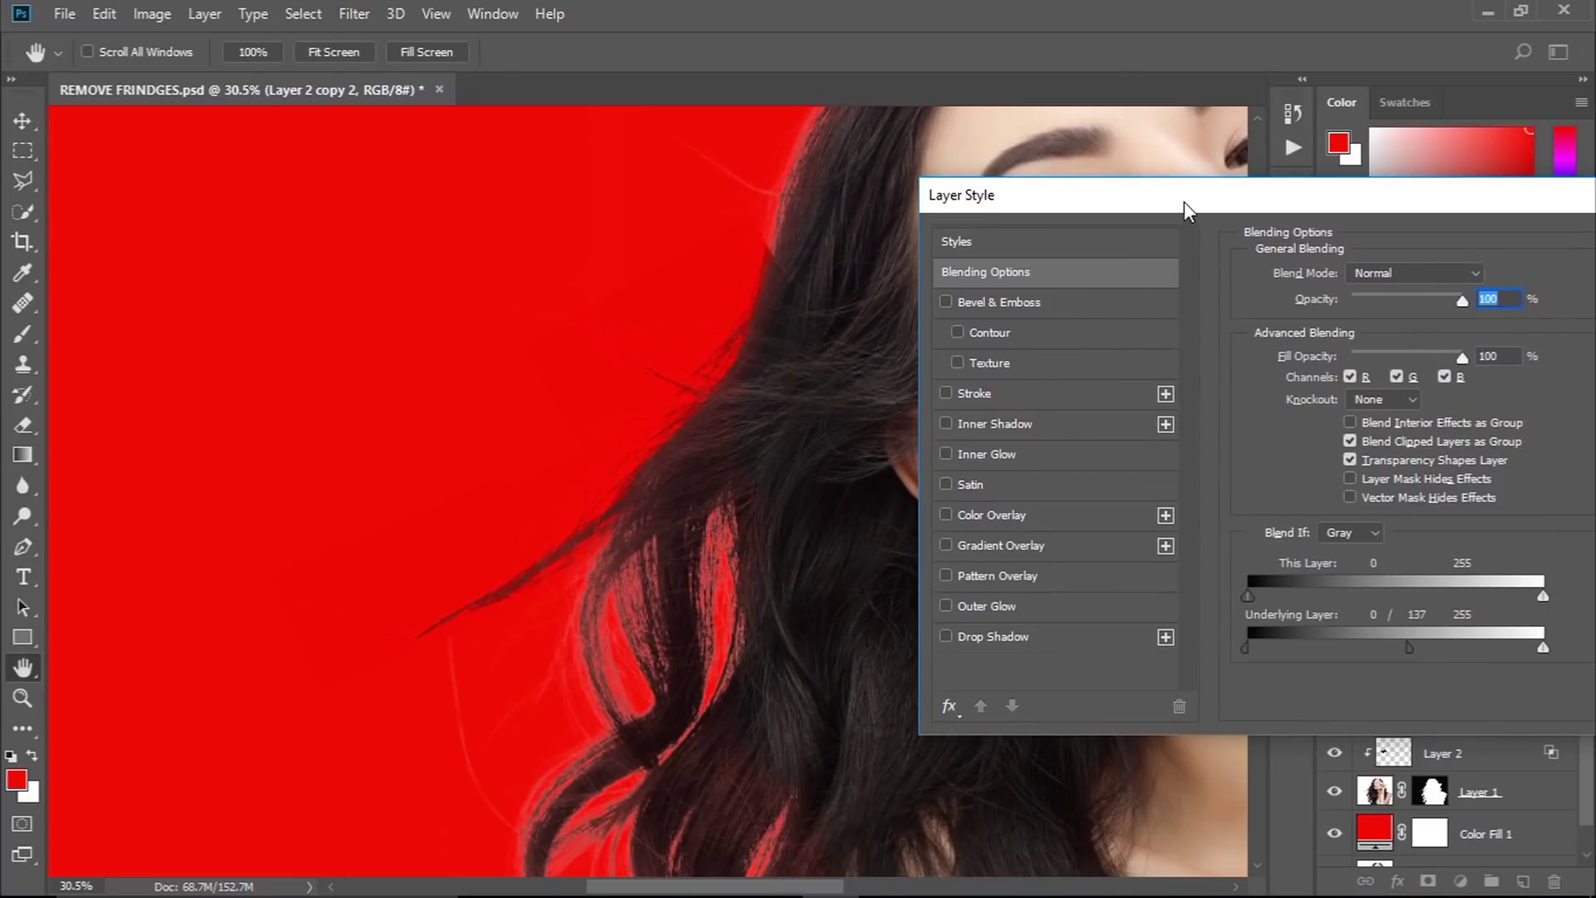
left_click_drag(1184, 206, 767, 235)
left_click(1263, 271)
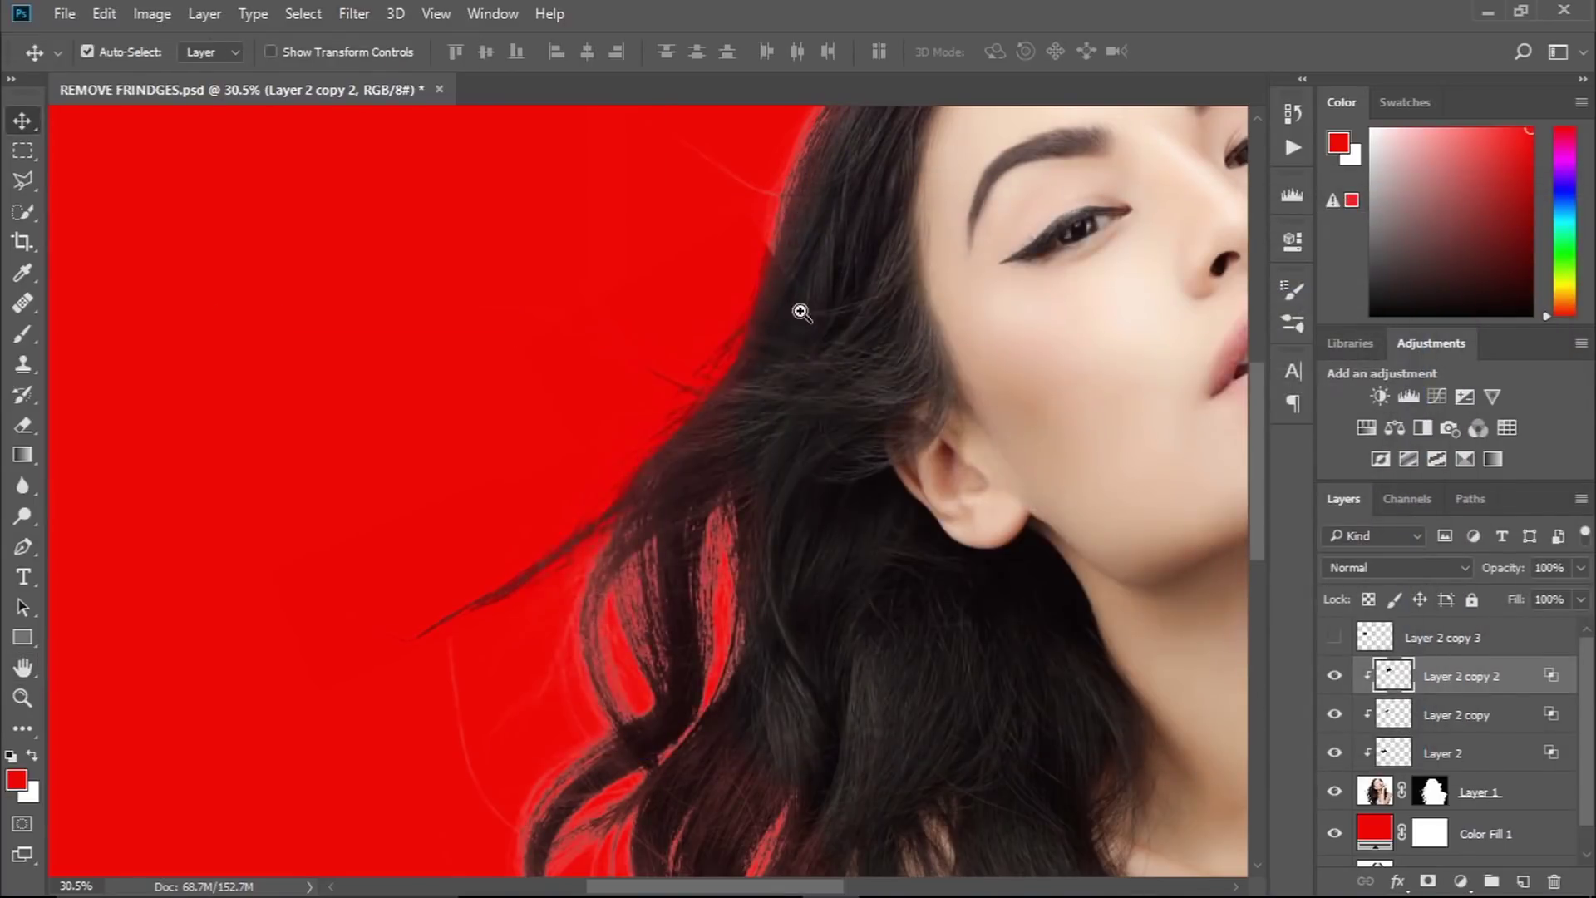
- Erase Layer 2 copy 2's hard edges along the upper hair edge with a soft 141 px eraser
scroll(823, 311, "up", 2)
scroll(864, 314, "up", 3)
key("e")
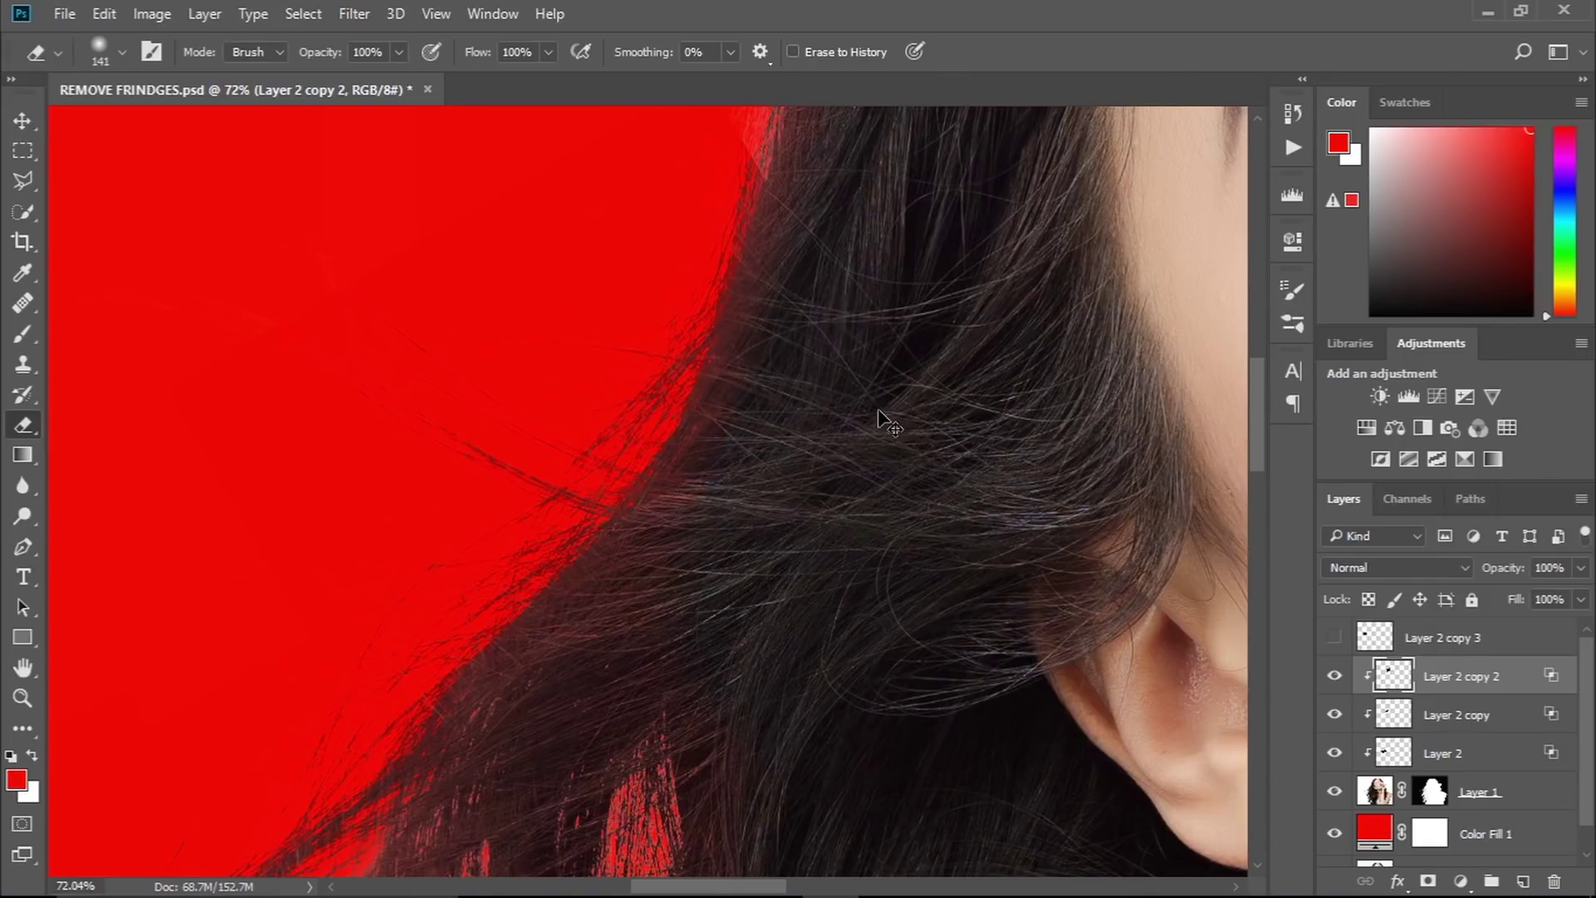
left_click_drag(856, 418, 796, 424)
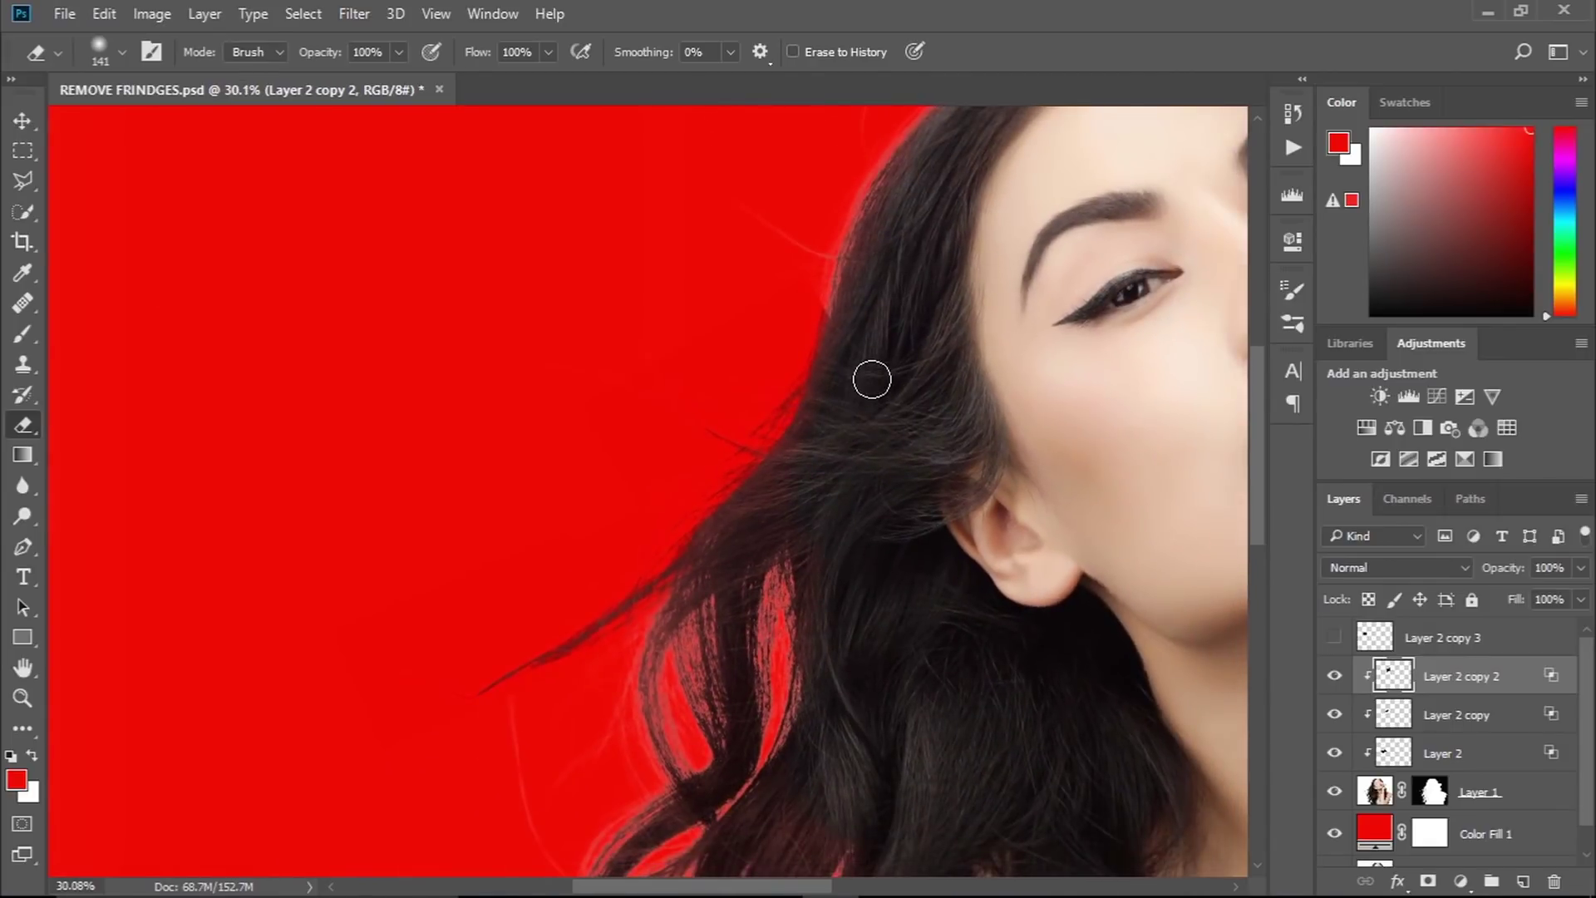
left_click_drag(843, 341, 847, 312)
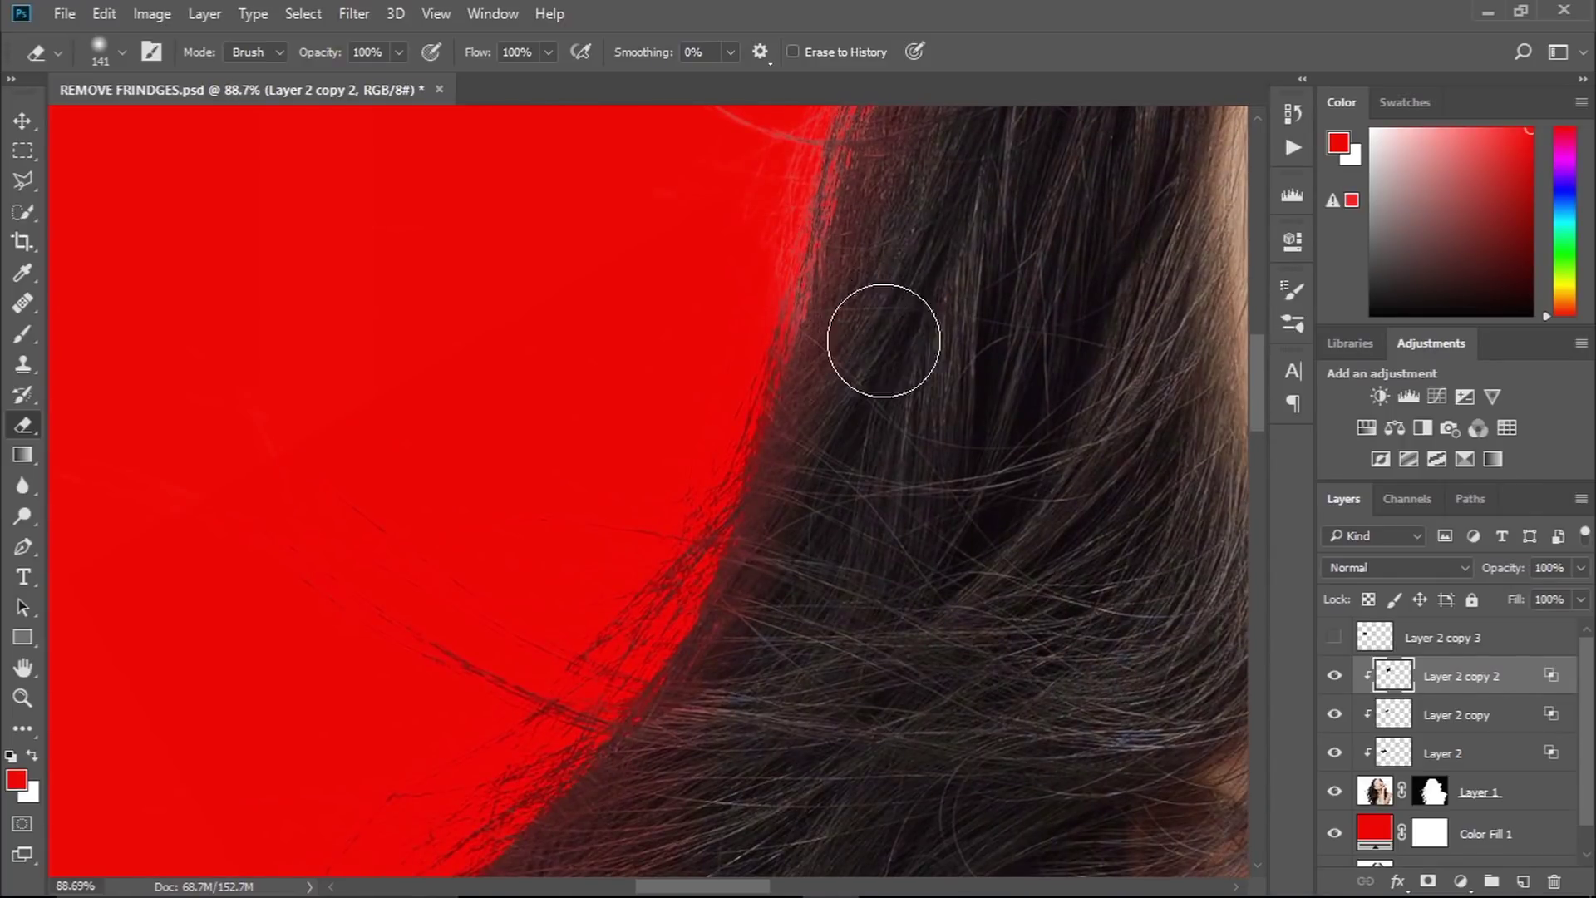
left_click_drag(921, 441, 804, 441)
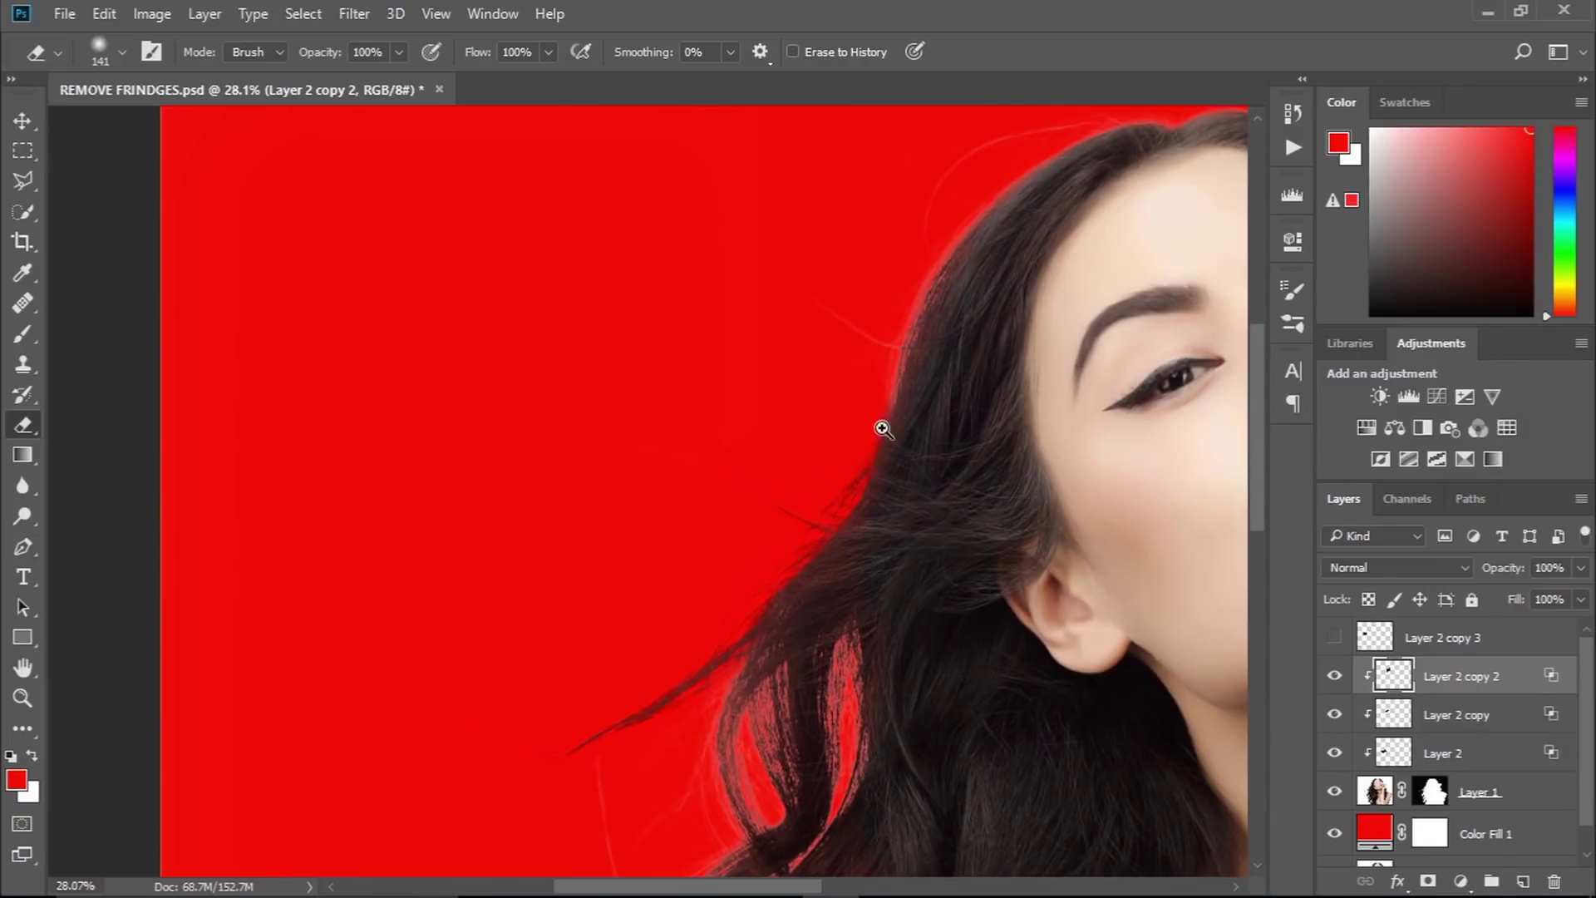
left_click_drag(893, 430, 952, 430)
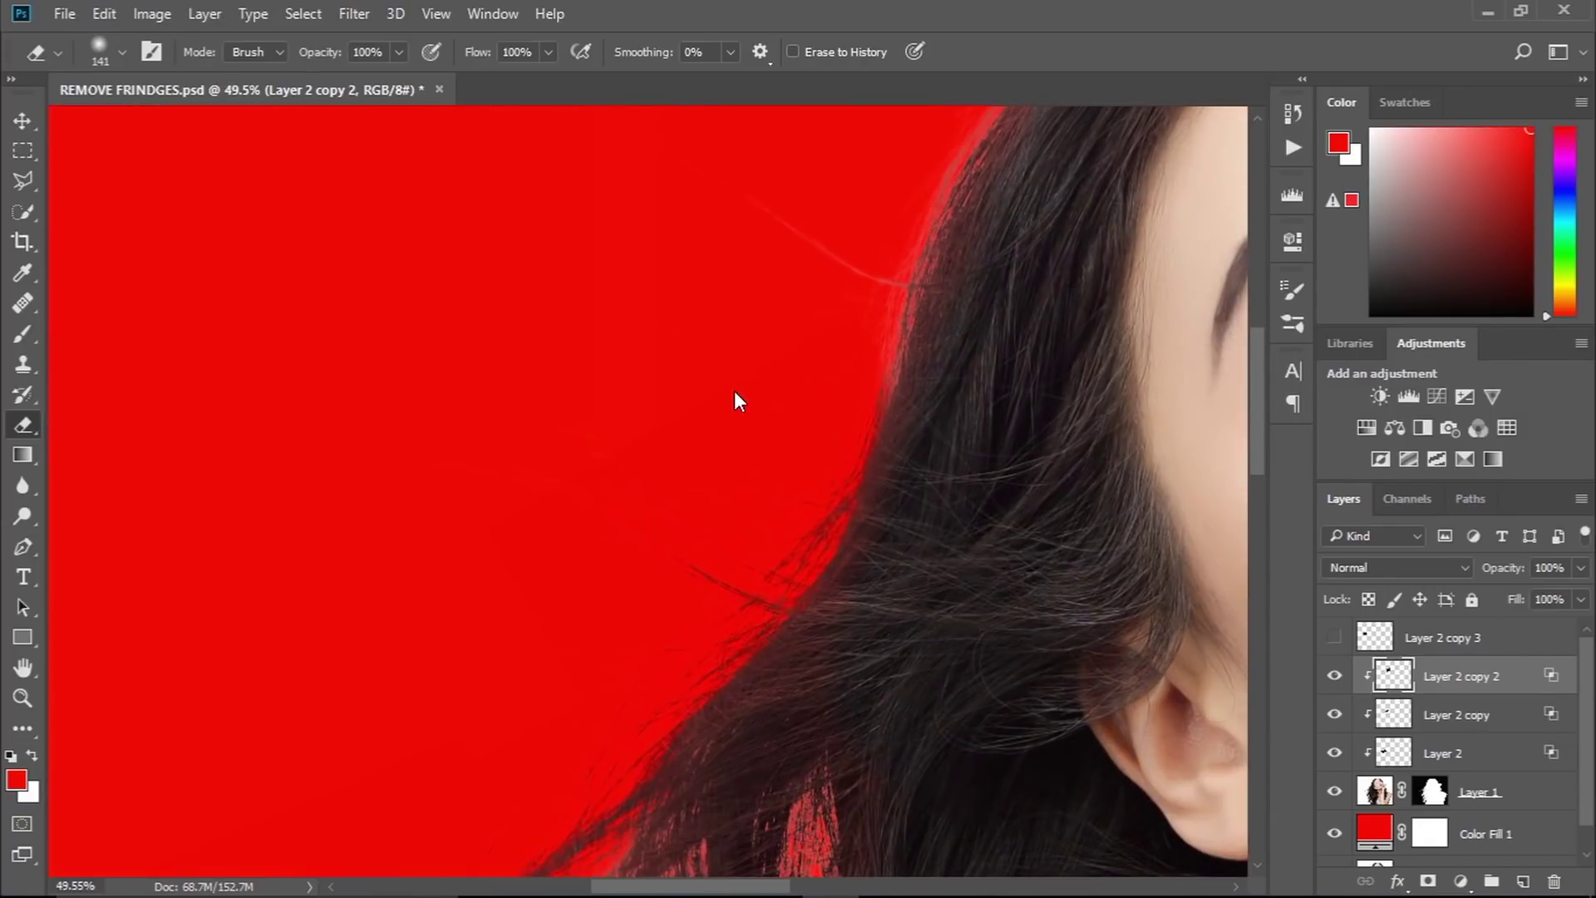
right_click(736, 399)
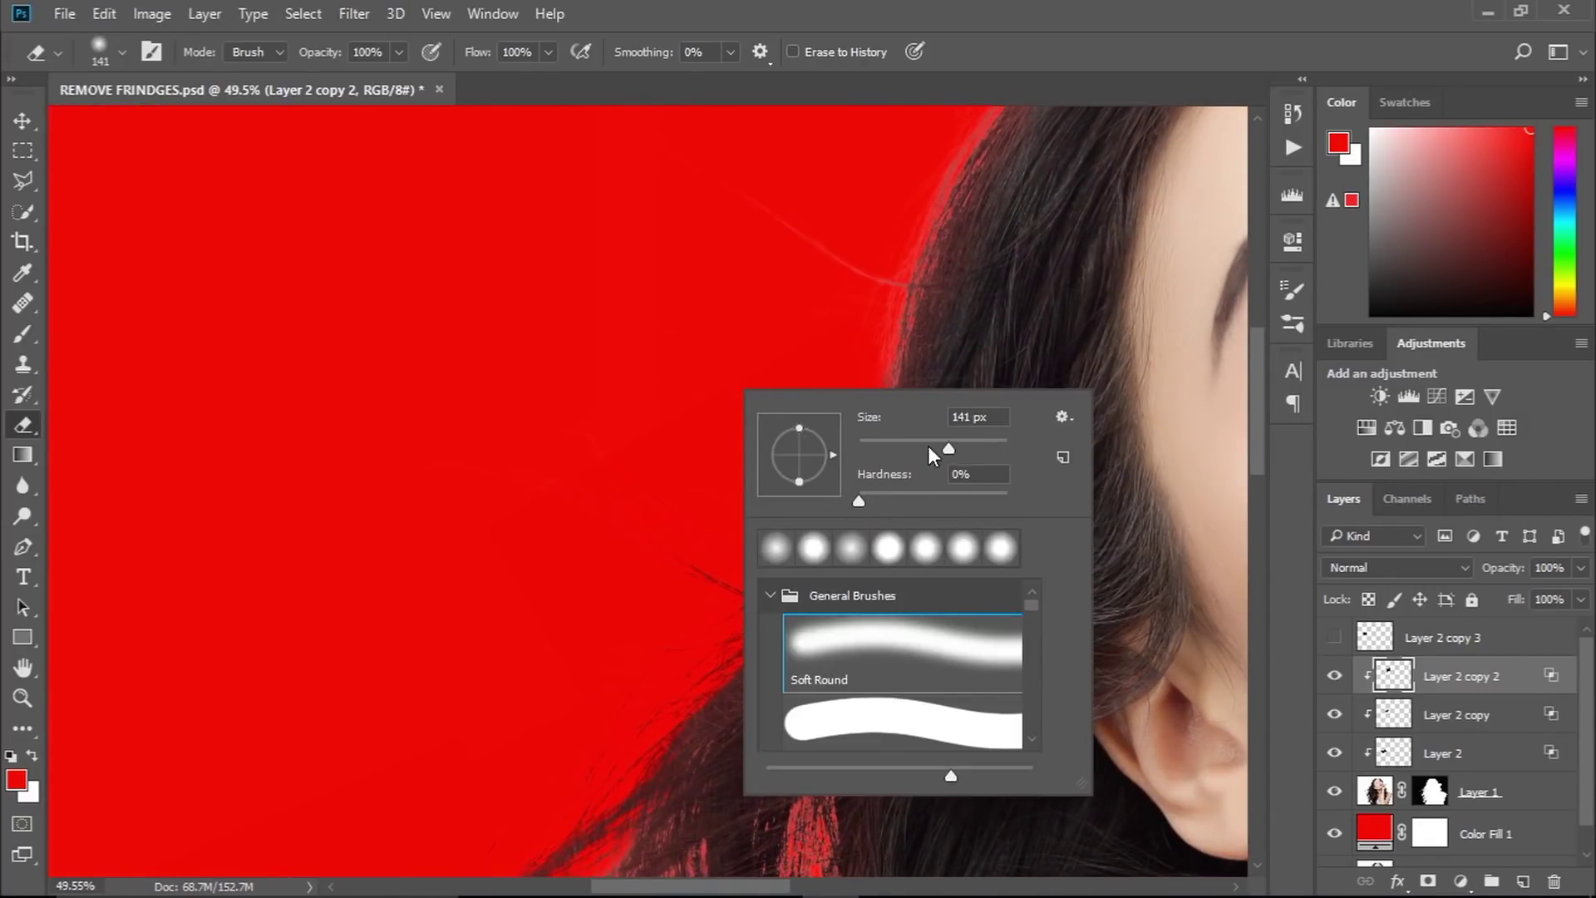
key("Escape")
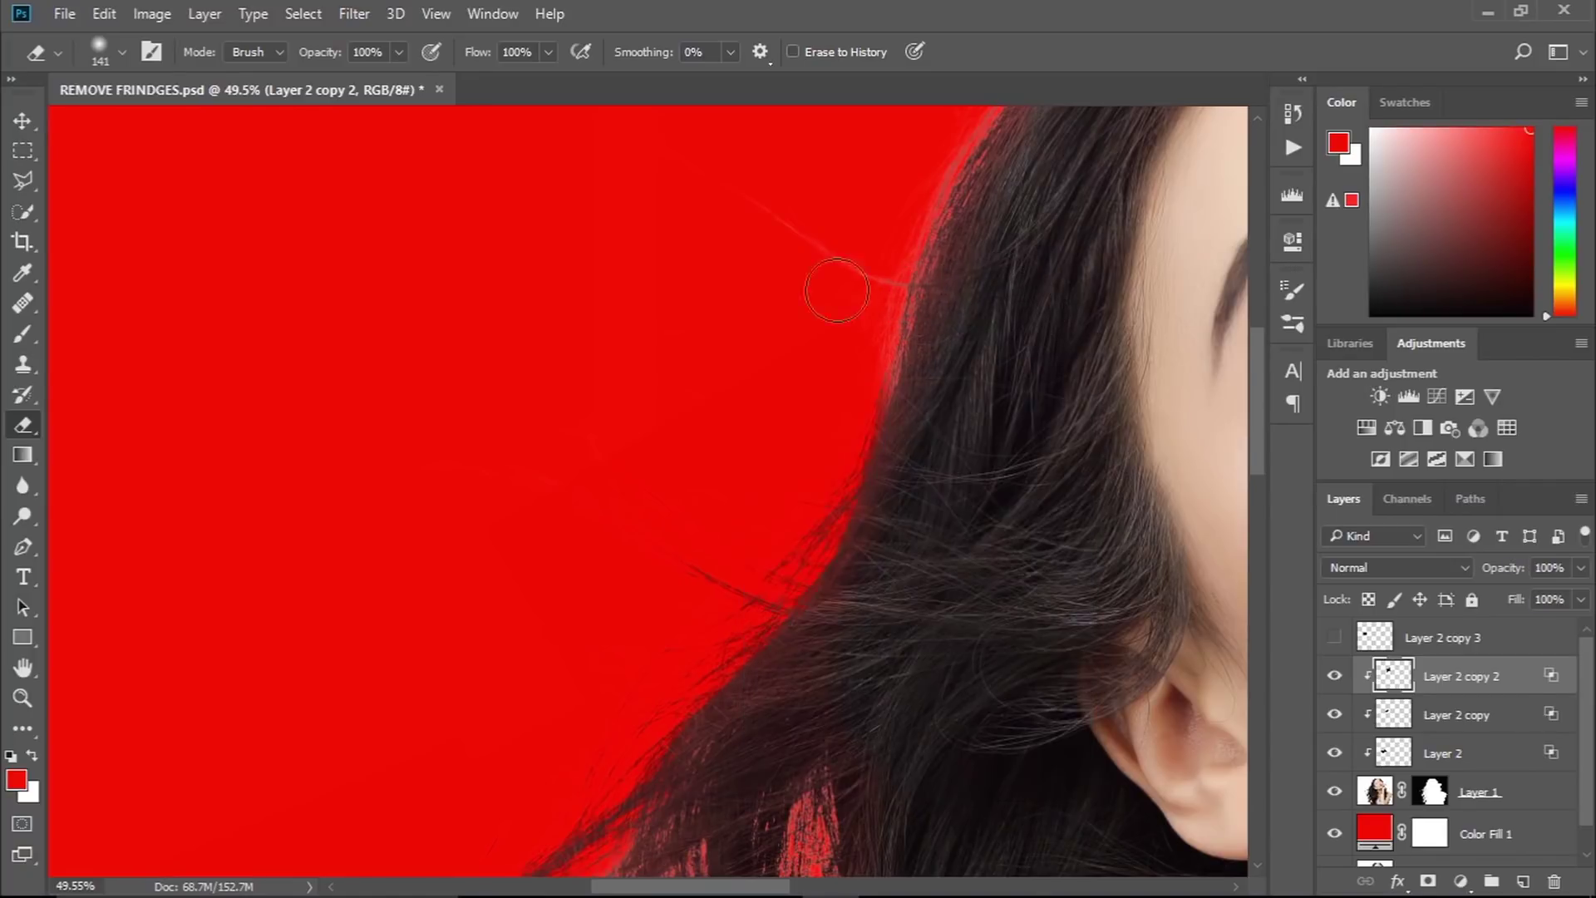
left_click(23, 123)
left_click_drag(1076, 427, 767, 432)
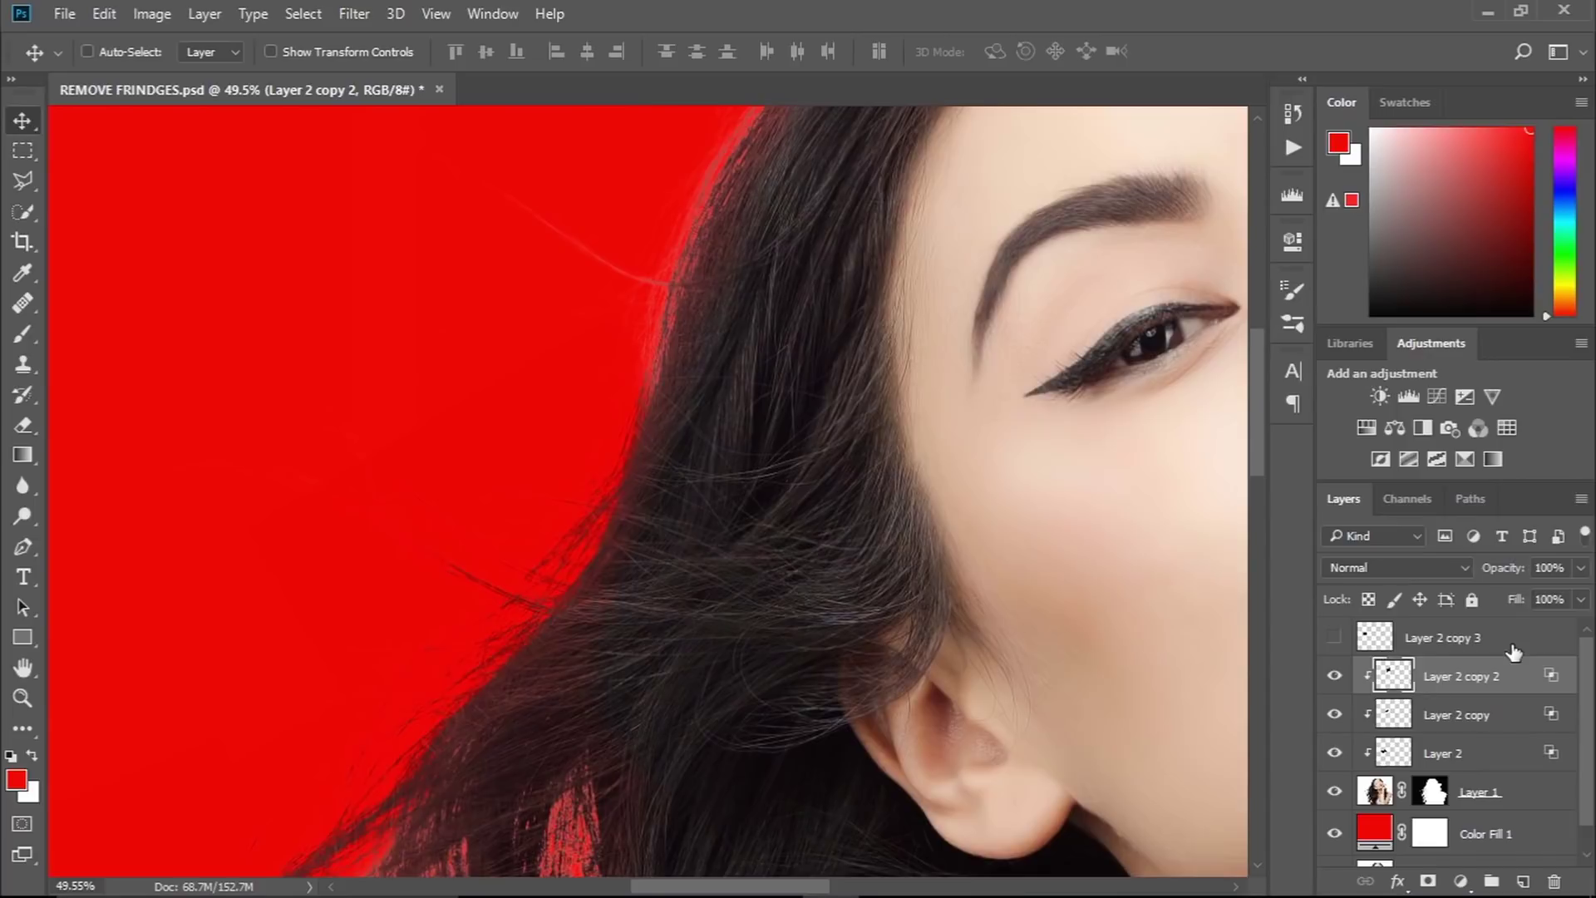
- Make spare copies of Layer 2 copy 3 and move its patch up to the hairline
left_click(1513, 652)
key("ctrl+j")
key("ctrl+j")
key("ctrl+j")
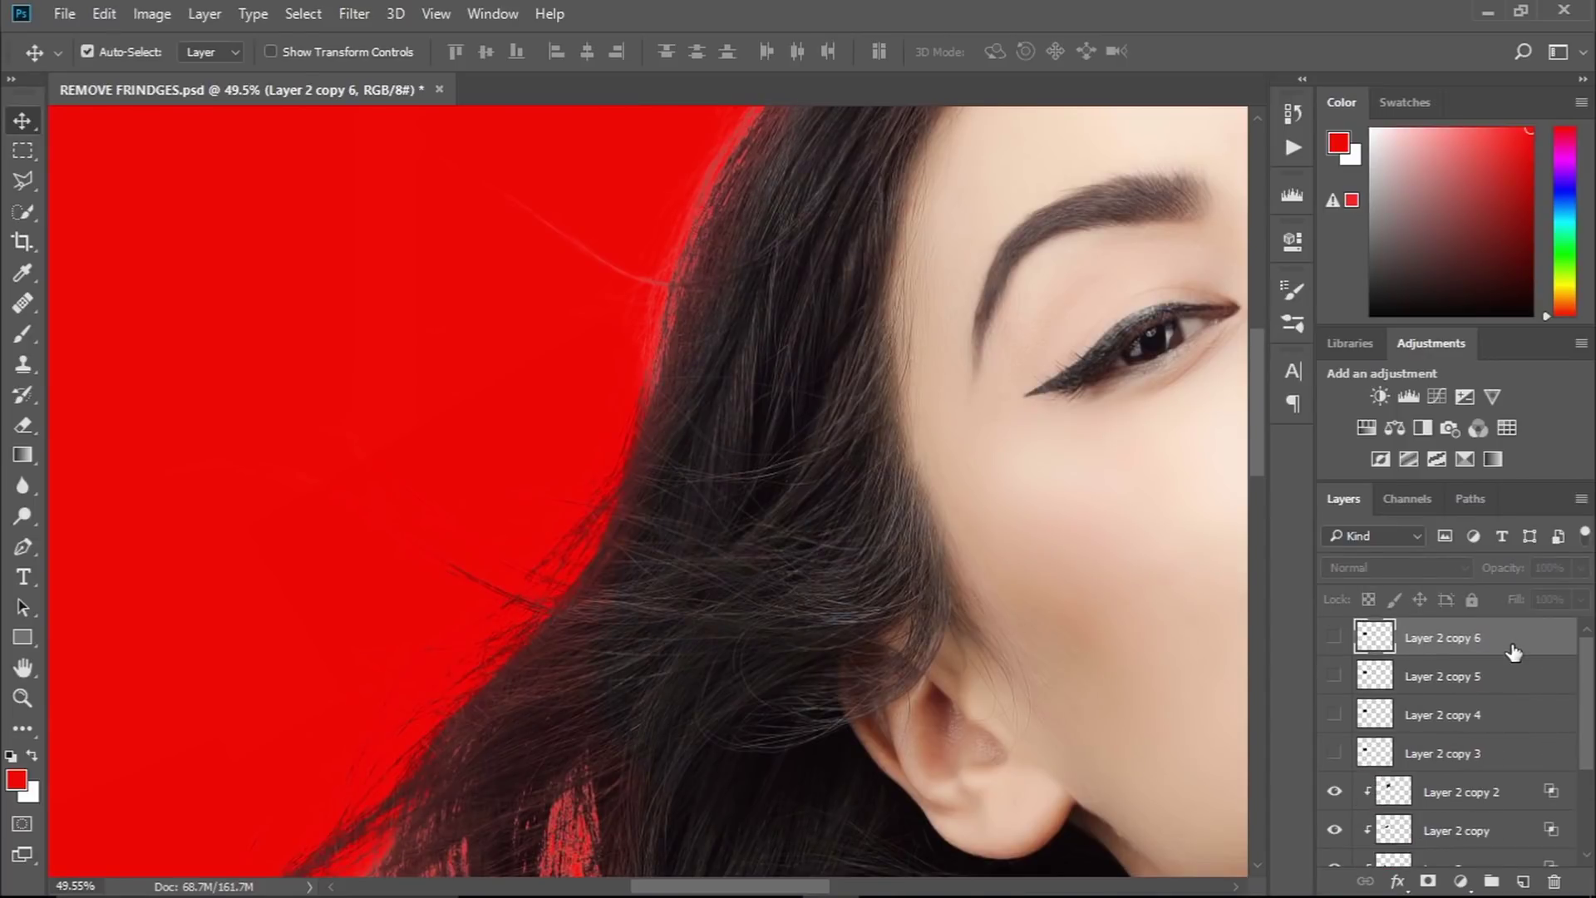
left_click(1492, 754)
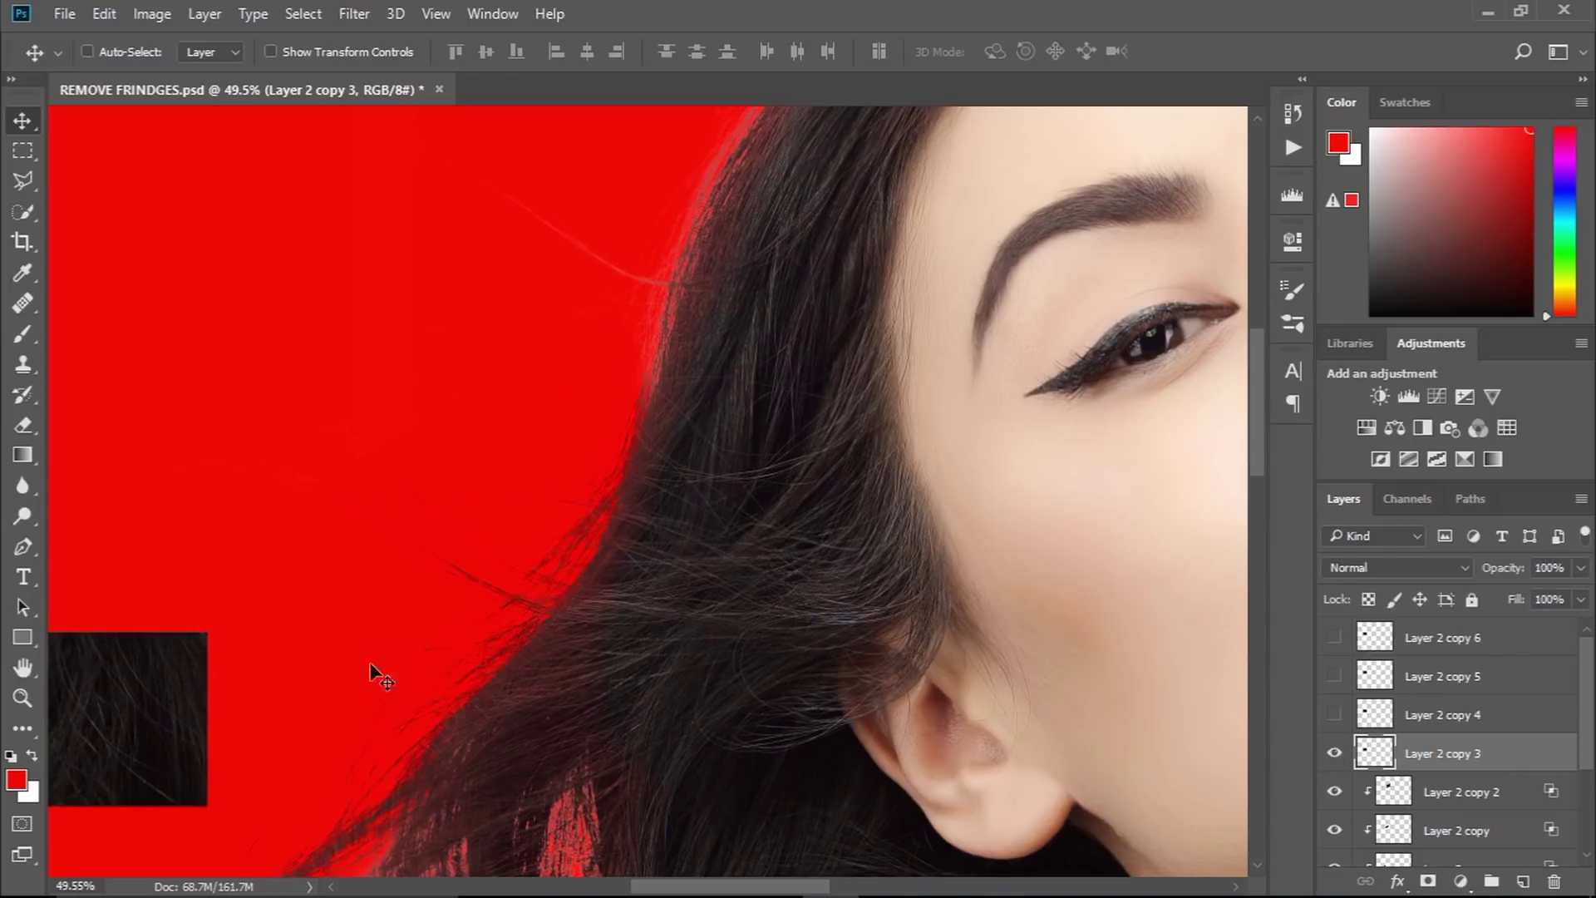
mouse_move(170, 713)
left_mouse_down()
mouse_move(470, 573)
mouse_move(723, 382)
left_mouse_up()
- Rotate the patch near-vertical over the fringe gap and clip it to the hair
key("ctrl+t")
left_click_drag(881, 557, 923, 411)
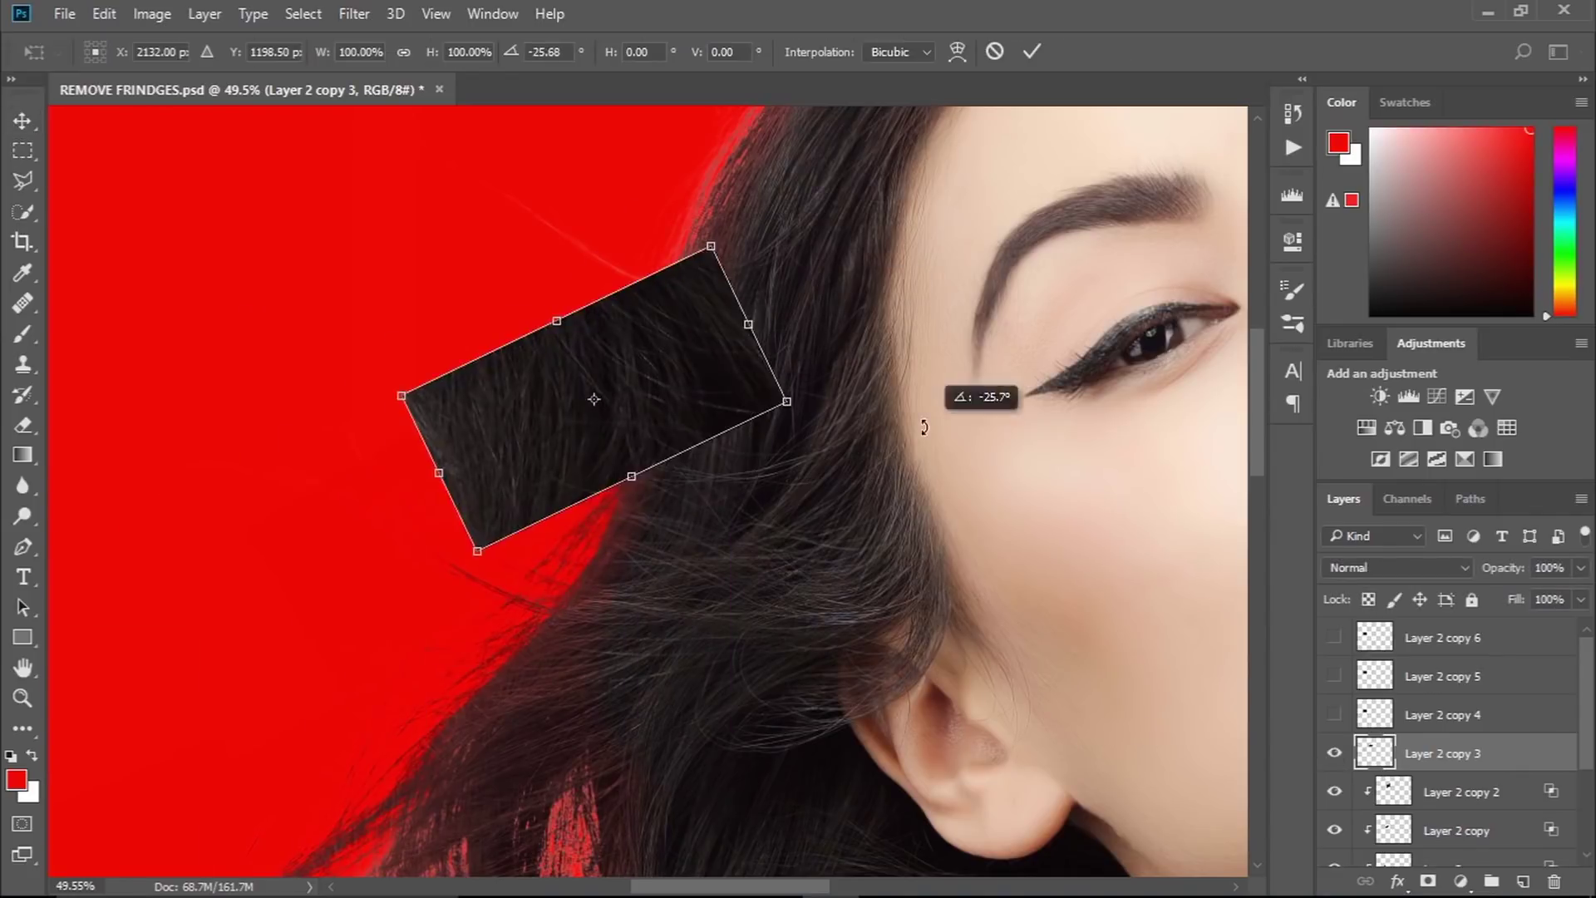
left_click_drag(685, 366, 735, 293)
left_click_drag(865, 232, 631, 235)
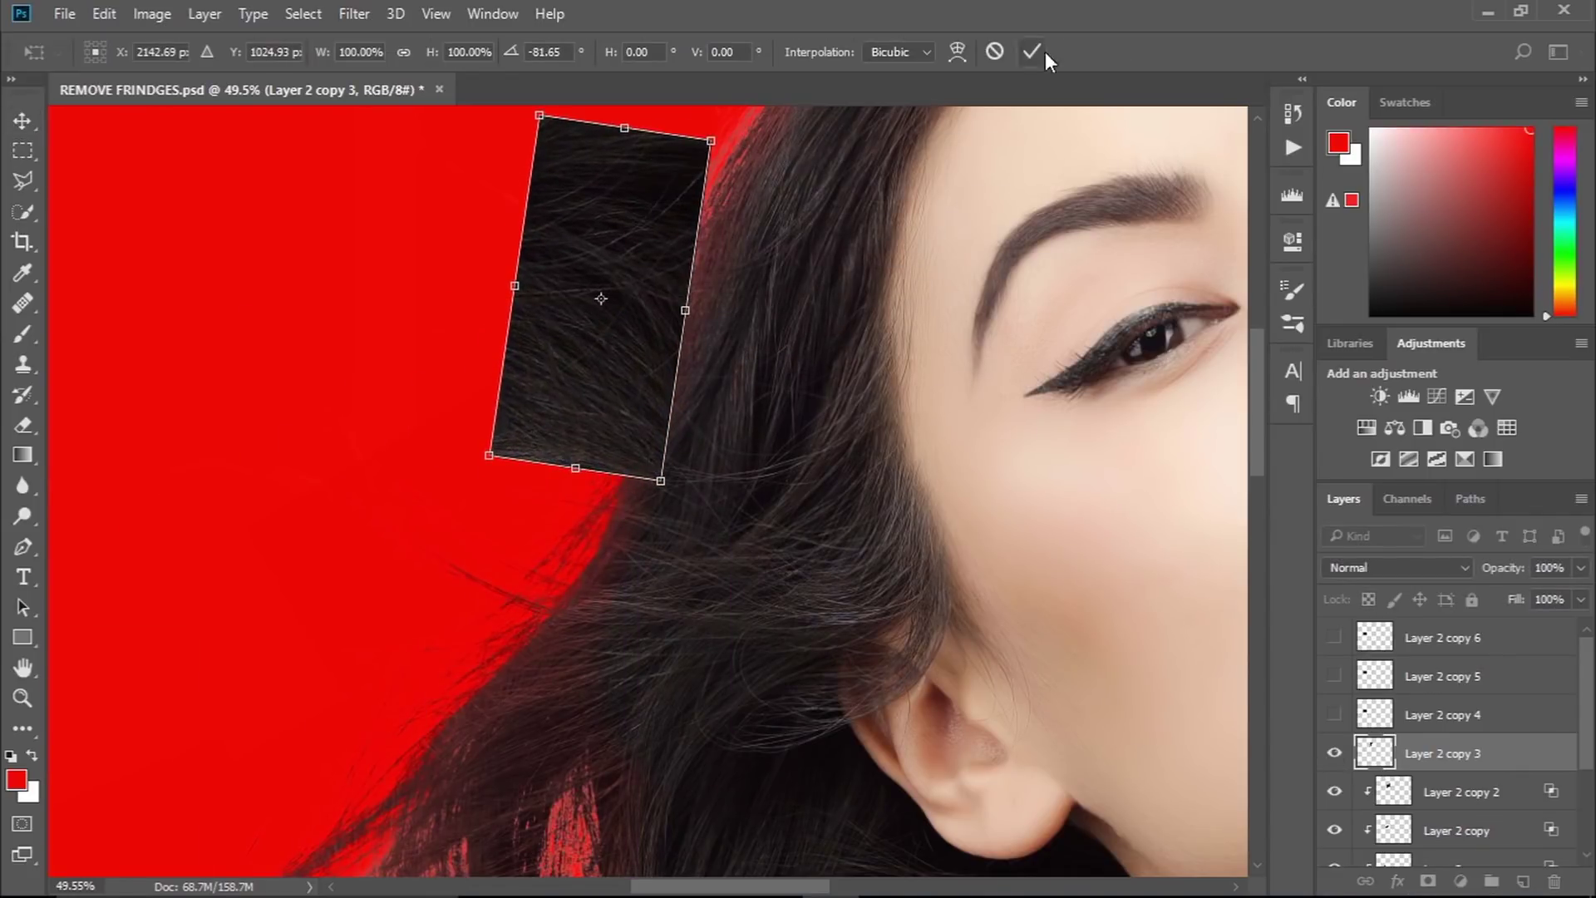
left_click(1032, 52)
left_click(1496, 761, "alt")
scroll(628, 324, "up", 3)
key("ctrl+t")
key("Return")
scroll(918, 307, "down", 1)
- Blend the patch with Underlying Layer Blend If split at 0/133, then erase its edges
double_click(1529, 753)
left_click_drag(1171, 701, 1317, 701)
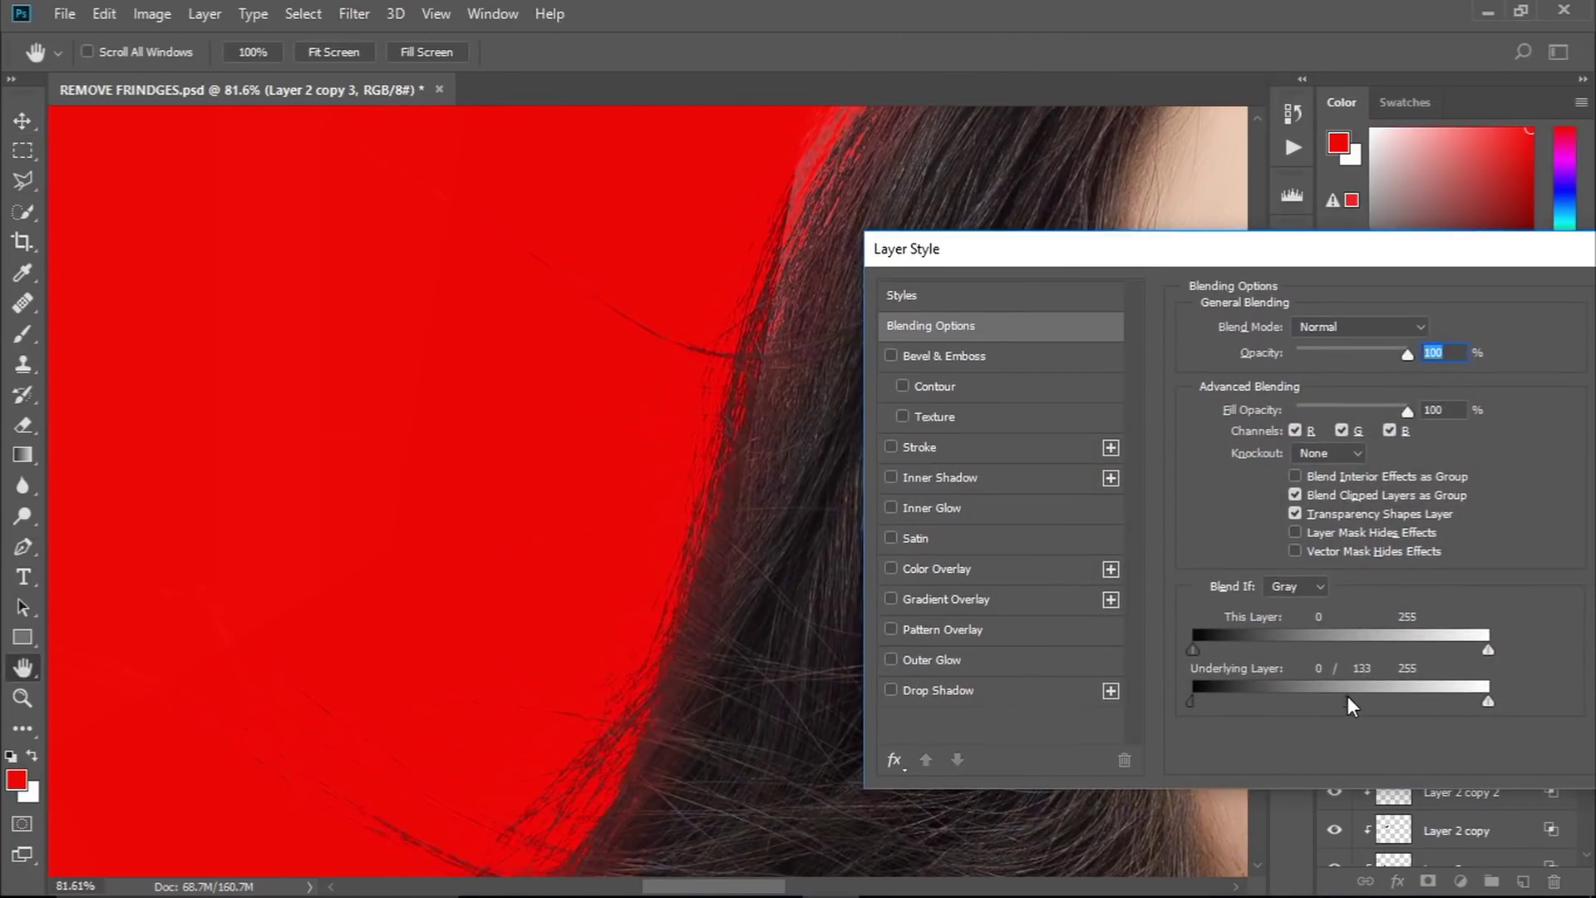
key("Return")
key("e")
scroll(777, 506, "up", 2)
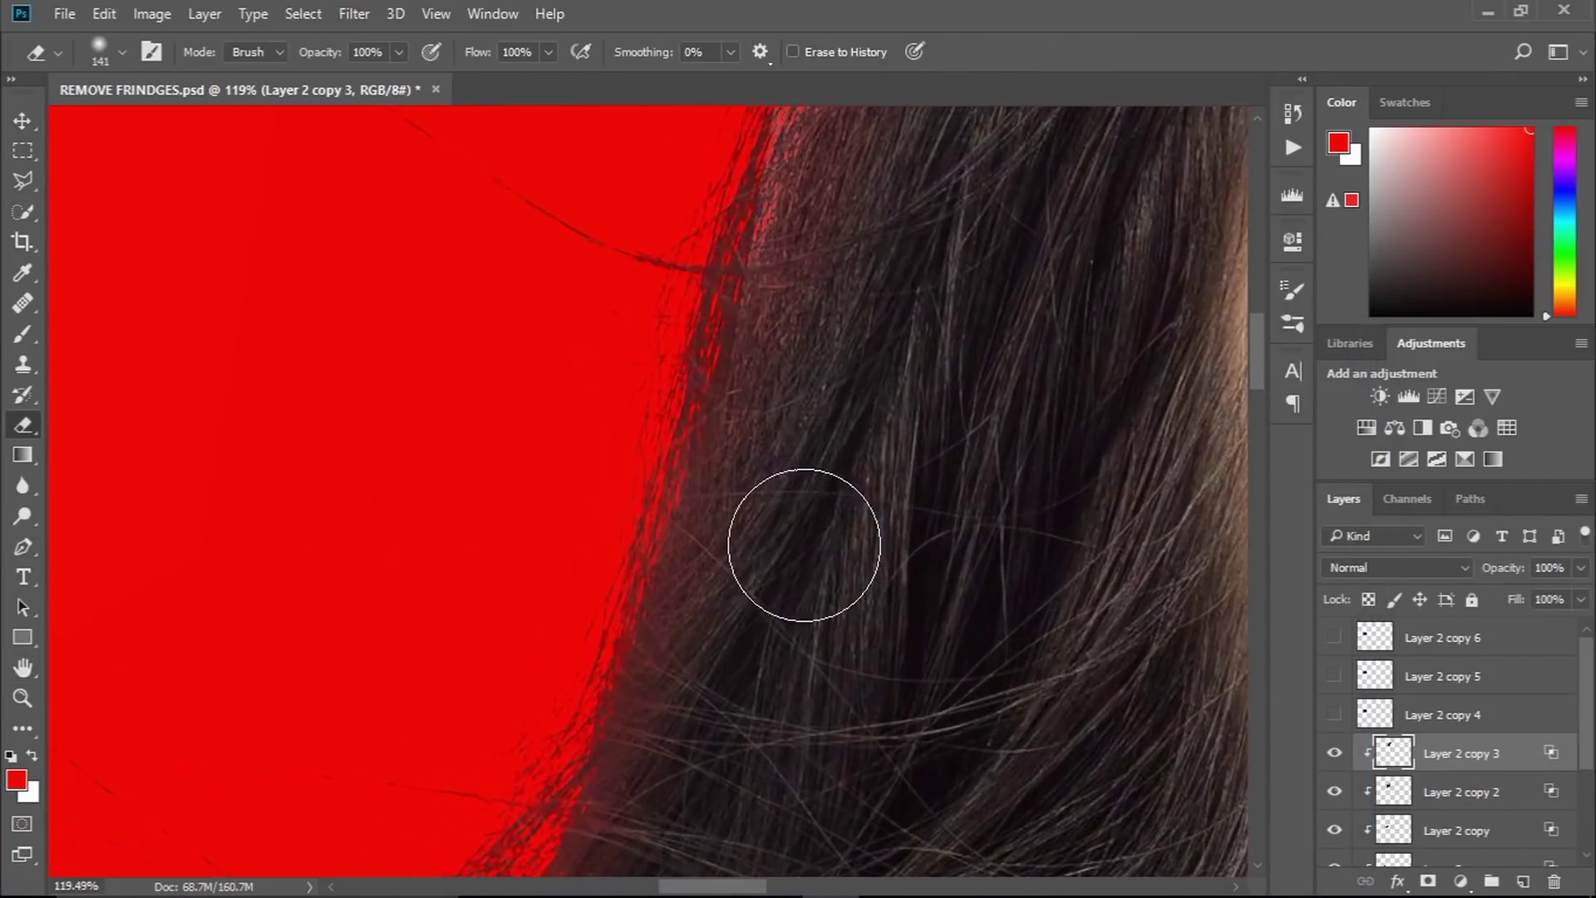
scroll(772, 310, "down", 1)
scroll(802, 249, "down", 1)
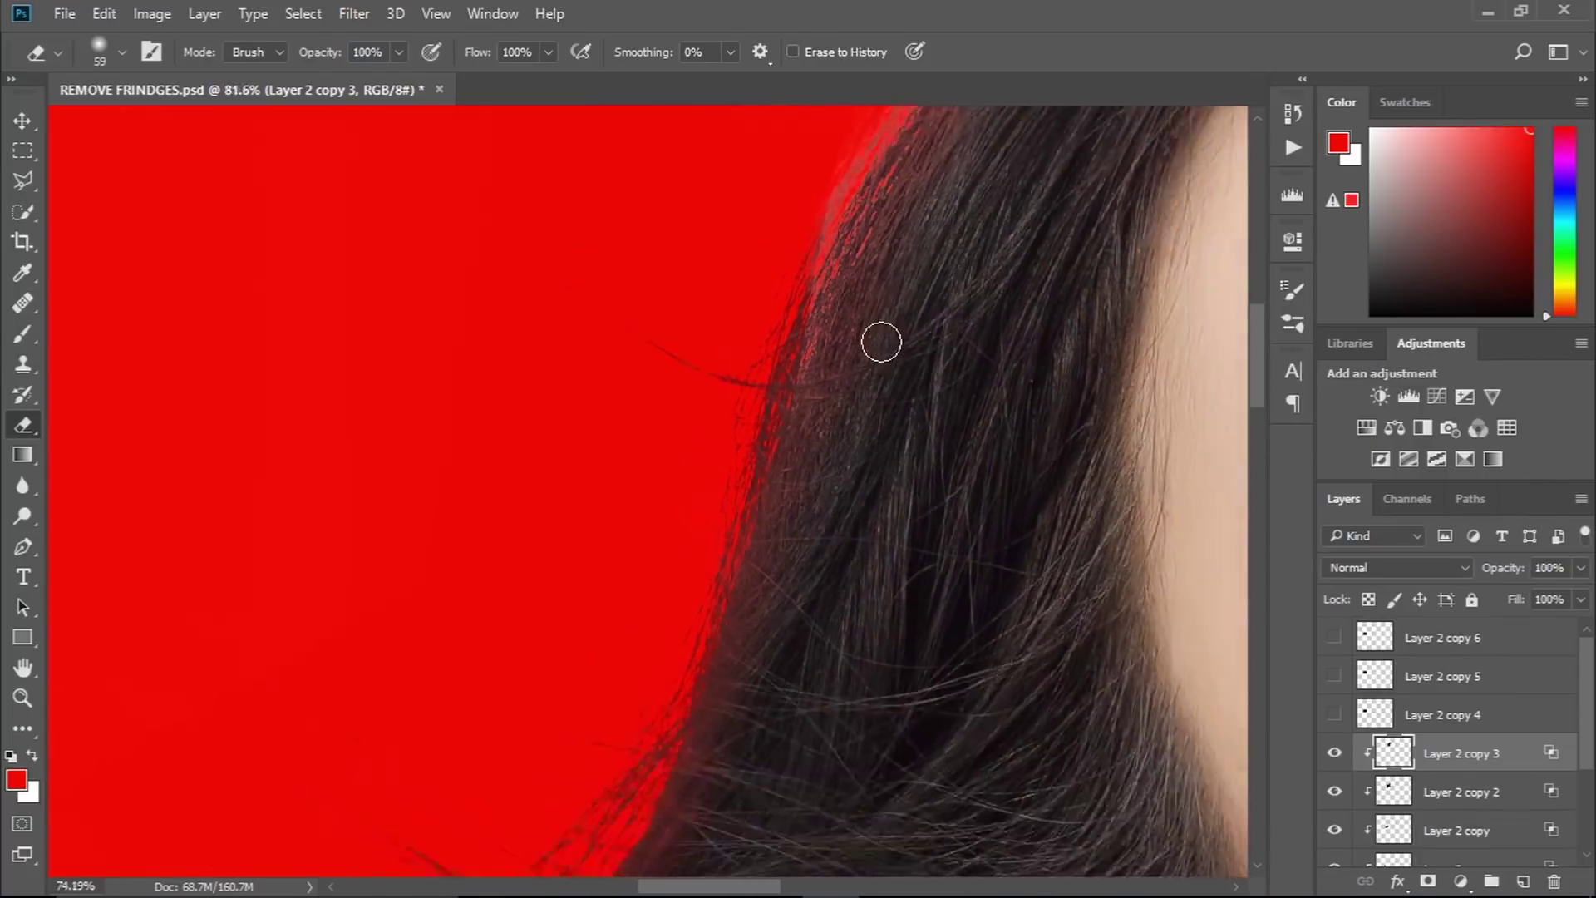
scroll(887, 321, "down", 2)
scroll(421, 242, "down", 1)
scroll(677, 259, "up", 3)
- Move and rotate the Layer 2 copy 4 patch onto the hairline, then clip it to the layer below
key("v")
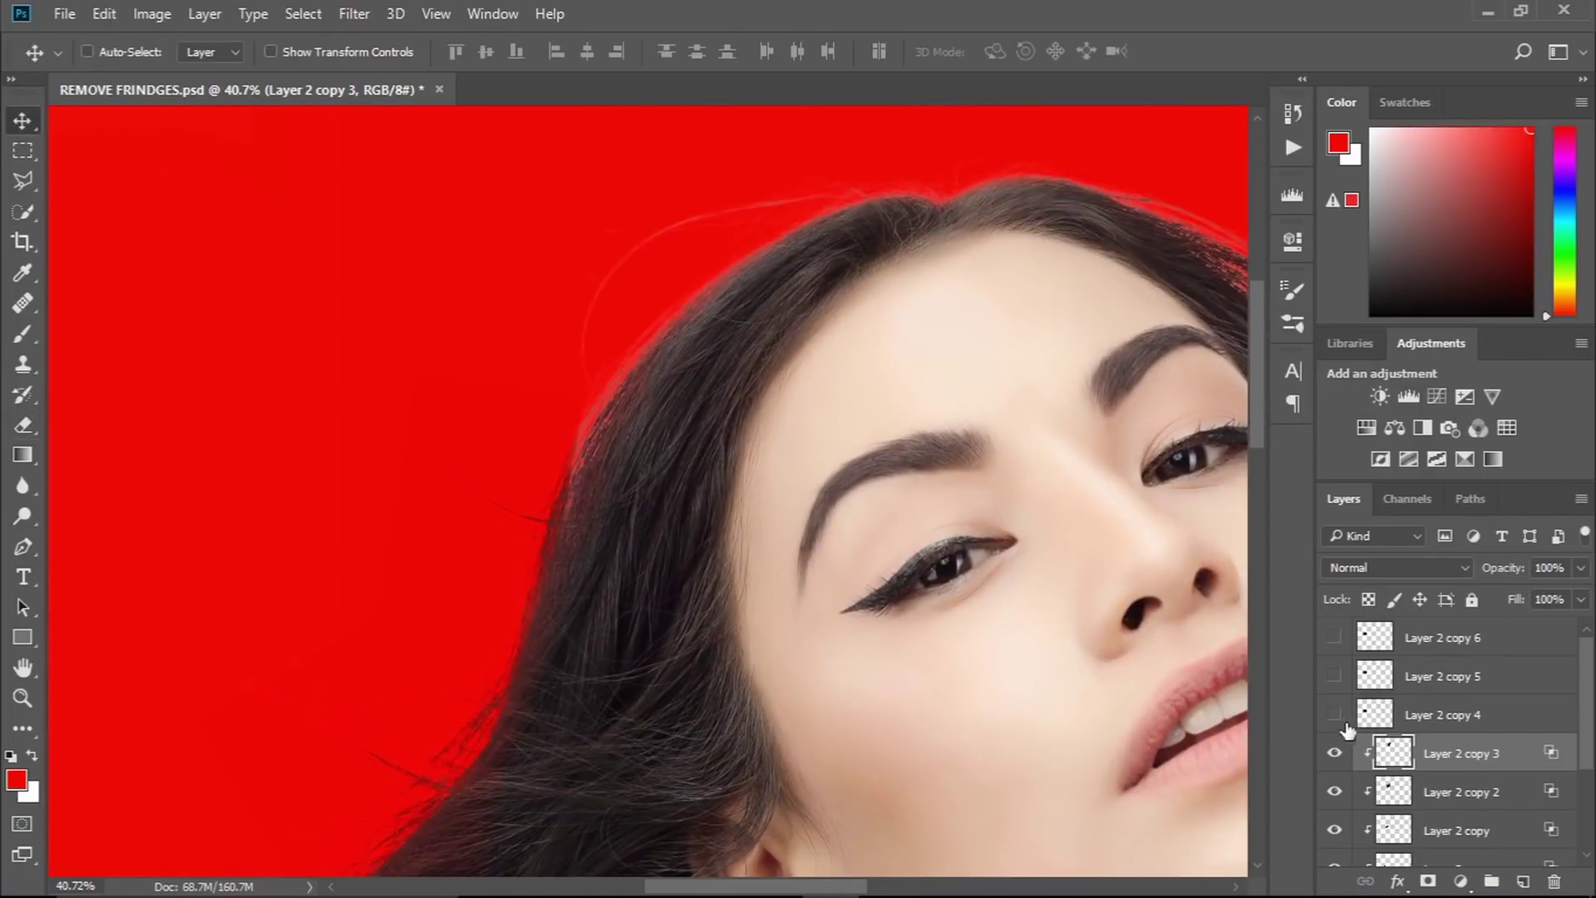
left_click_drag(481, 498, 577, 396)
scroll(577, 395, "up", 1)
key("ctrl+t")
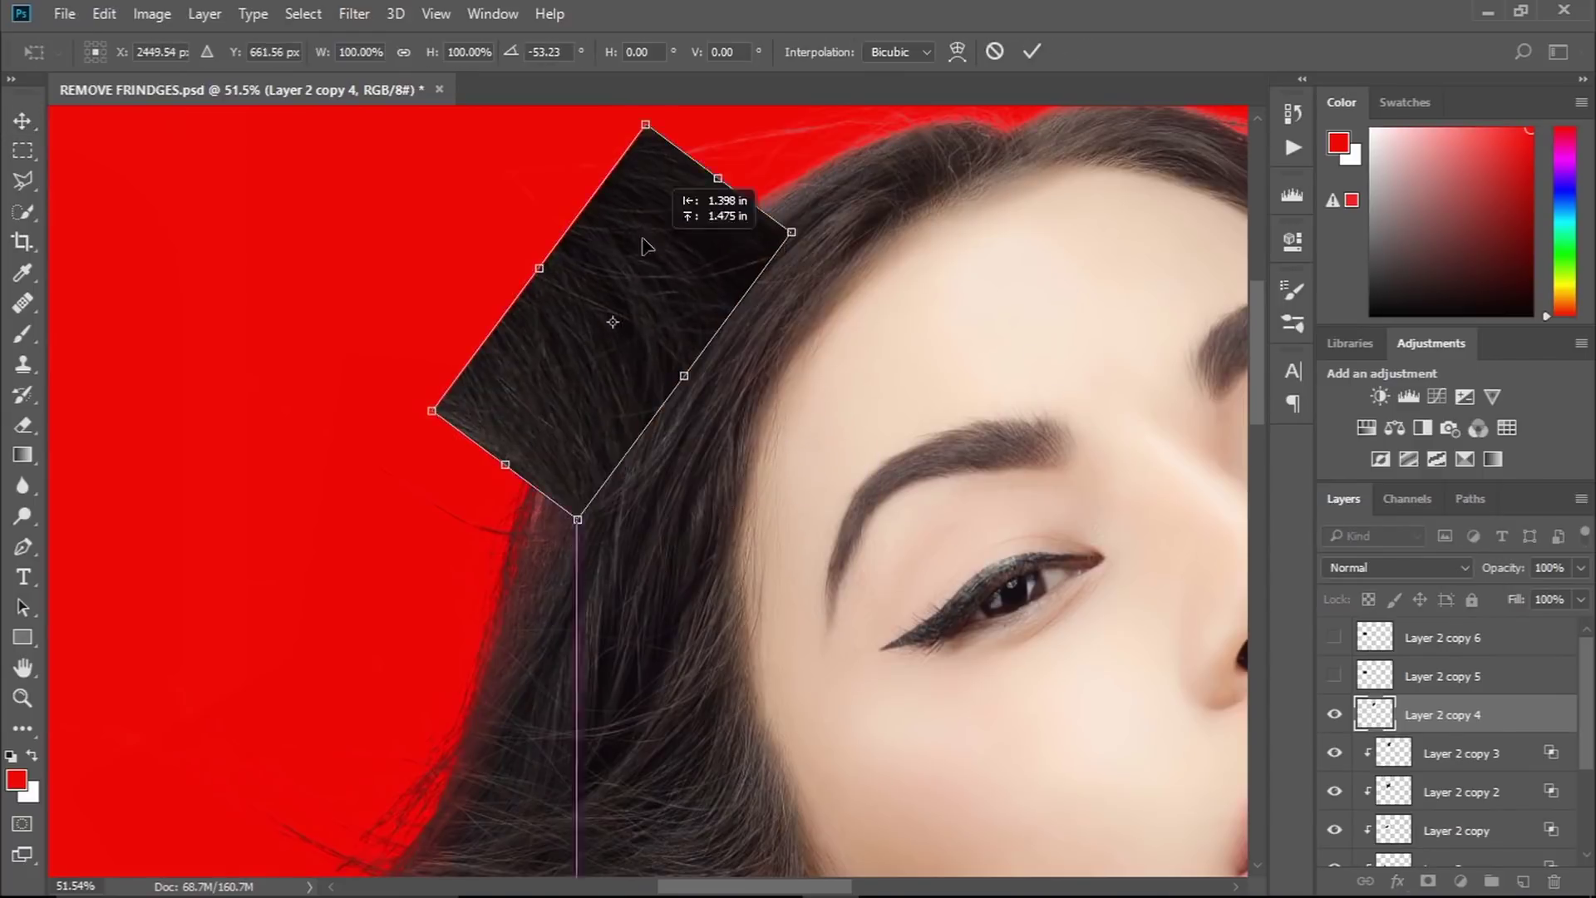
left_click_drag(814, 507, 822, 312)
key("Return")
key("ctrl+alt+g")
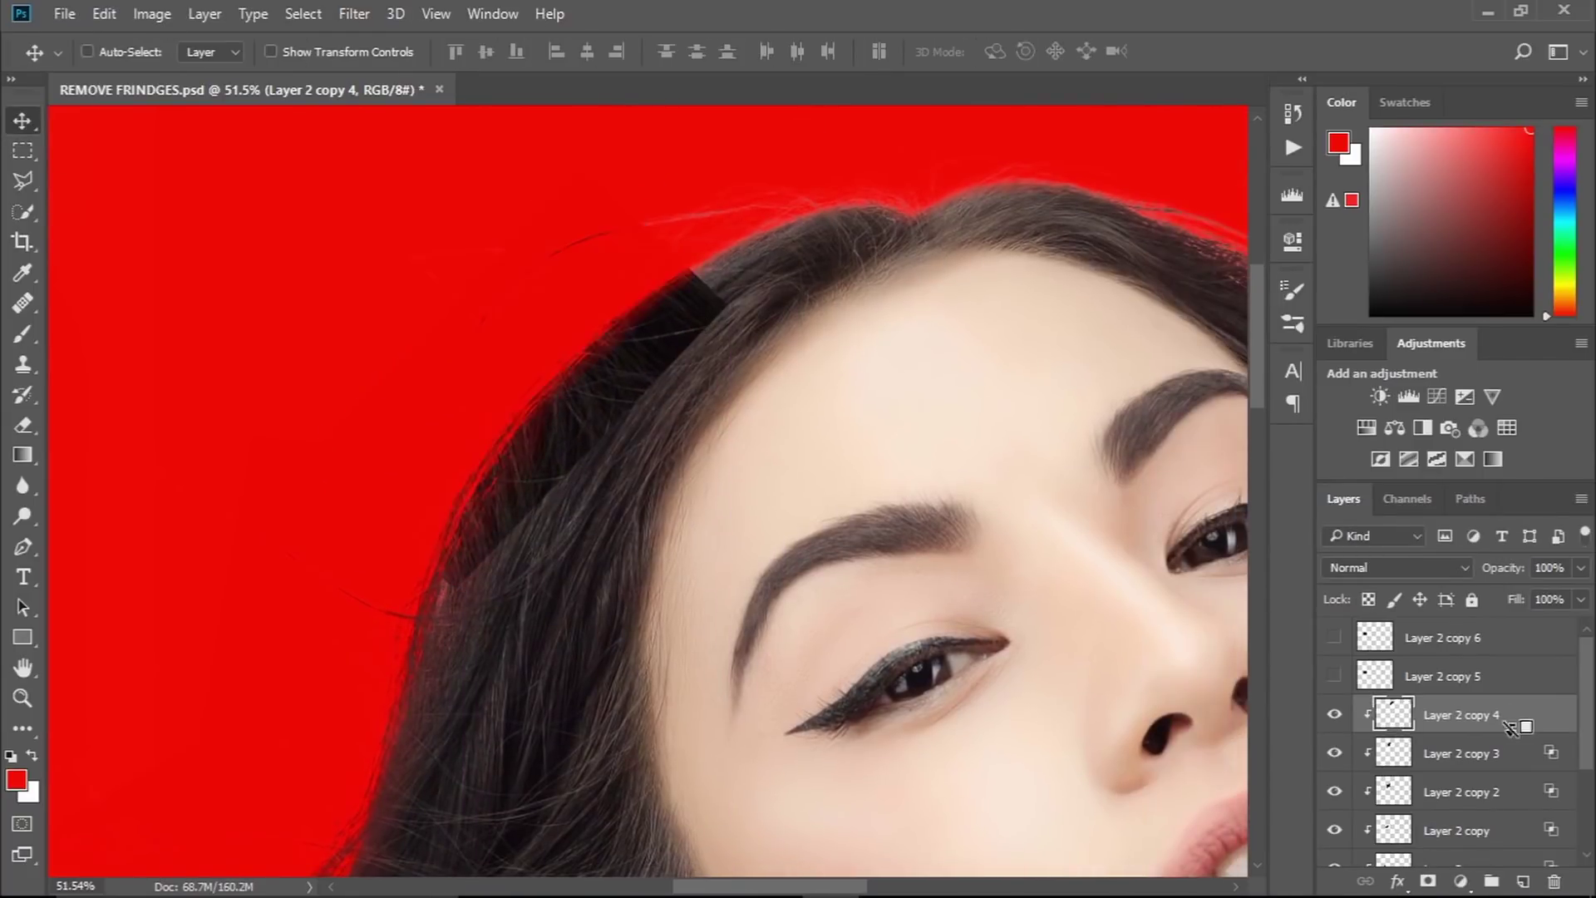
- Confirm blending options for Layer 2 copy 4 and erase the patch edges
scroll(574, 428, "up", 1)
left_click_drag(675, 526, 476, 593)
double_click(1537, 714)
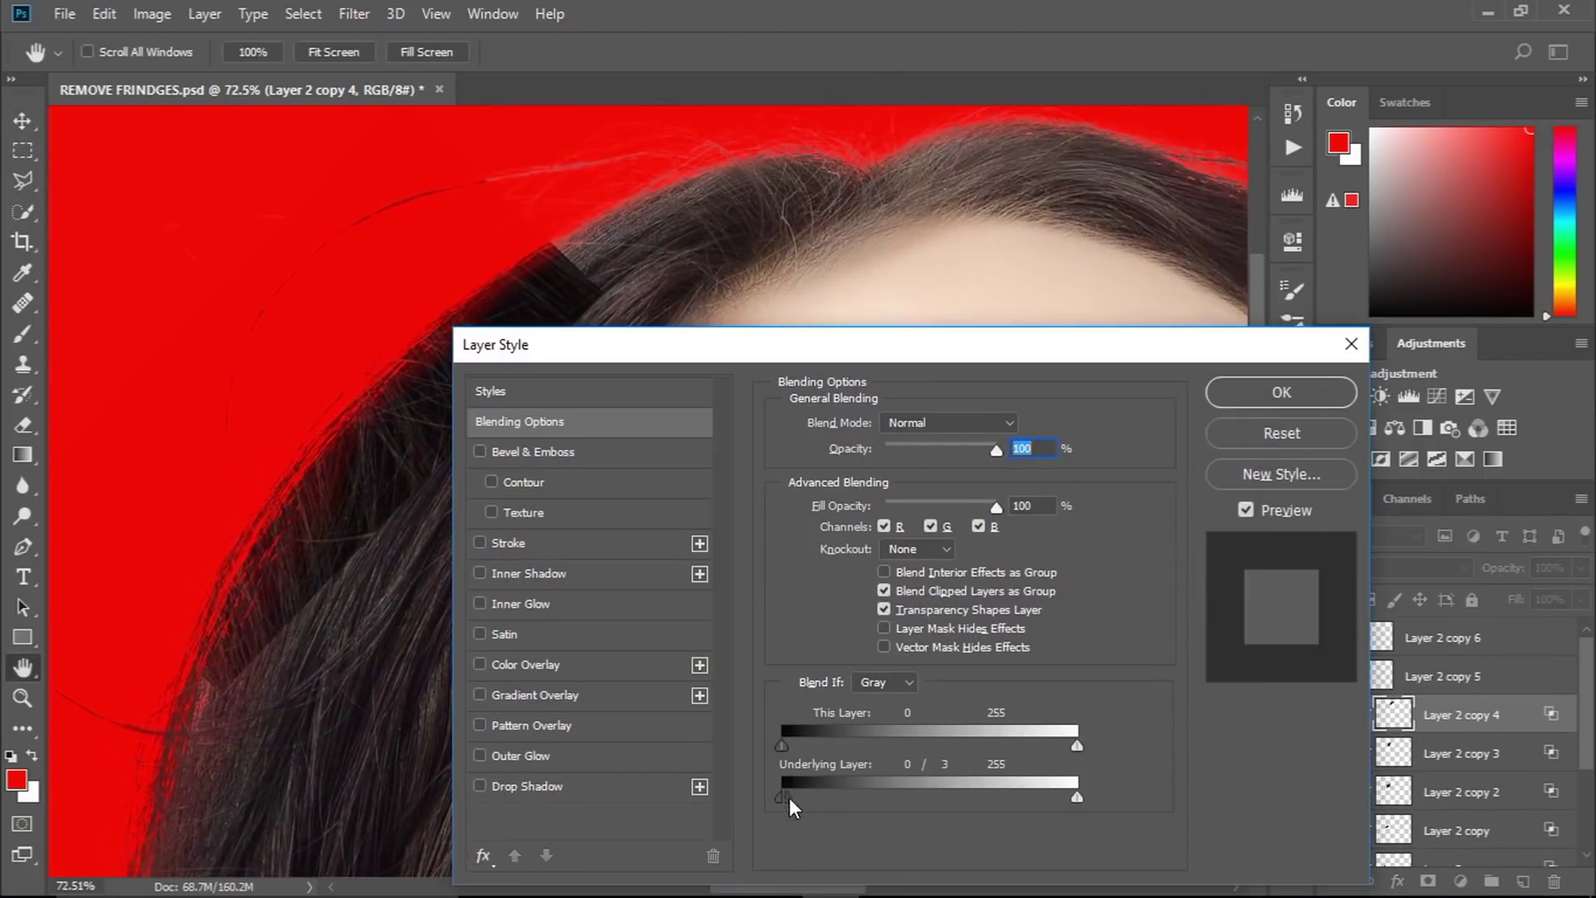
key("Return")
key("e")
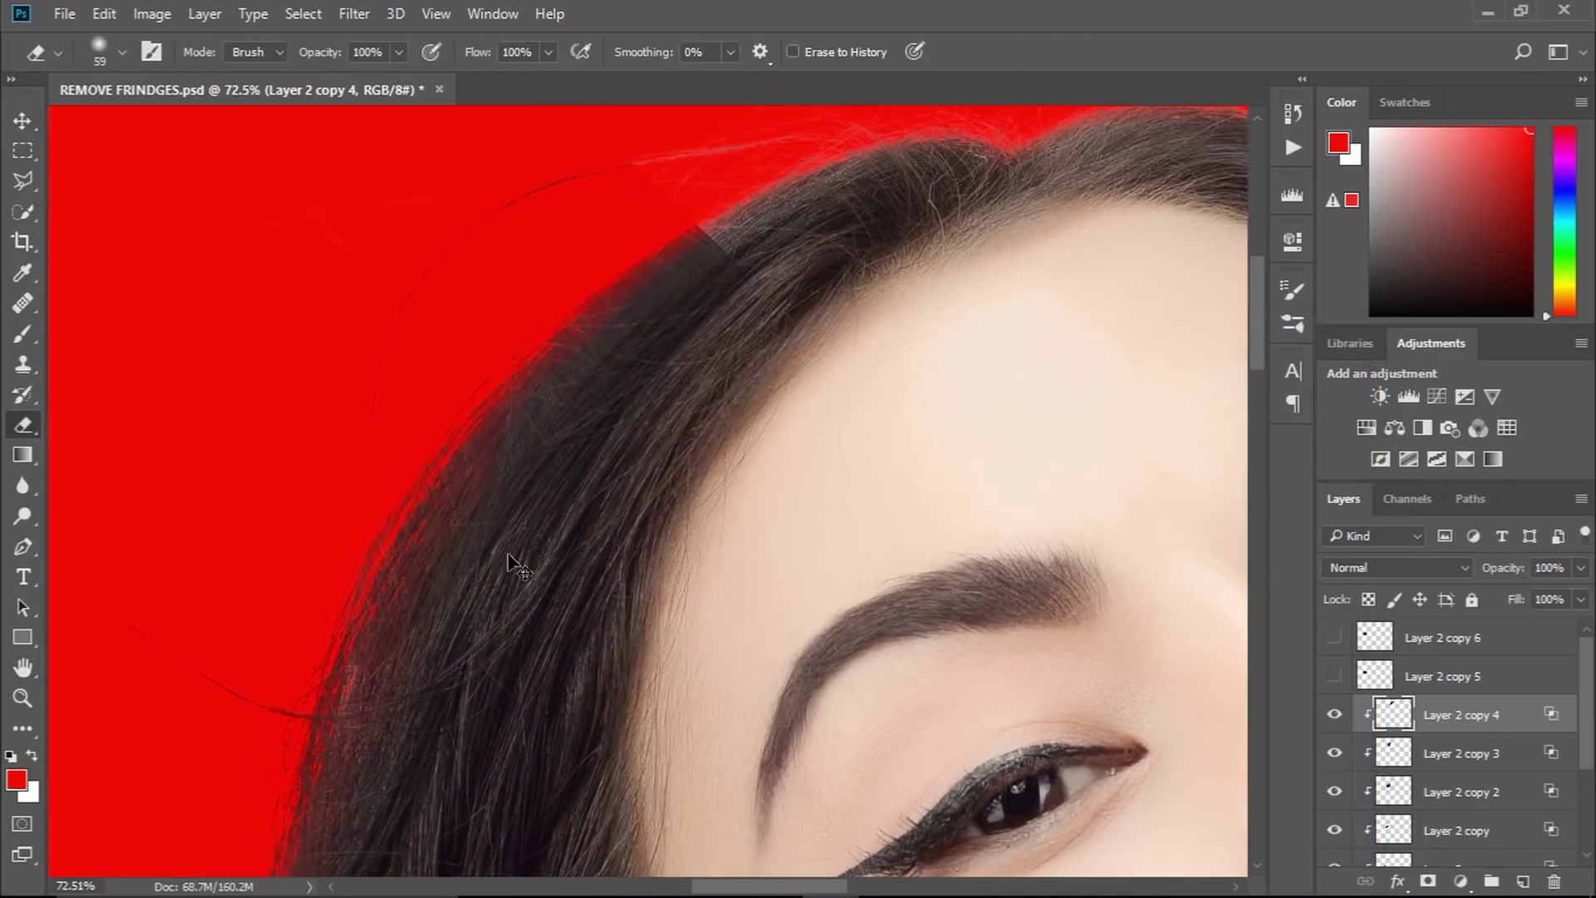
scroll(467, 606, "up", 2)
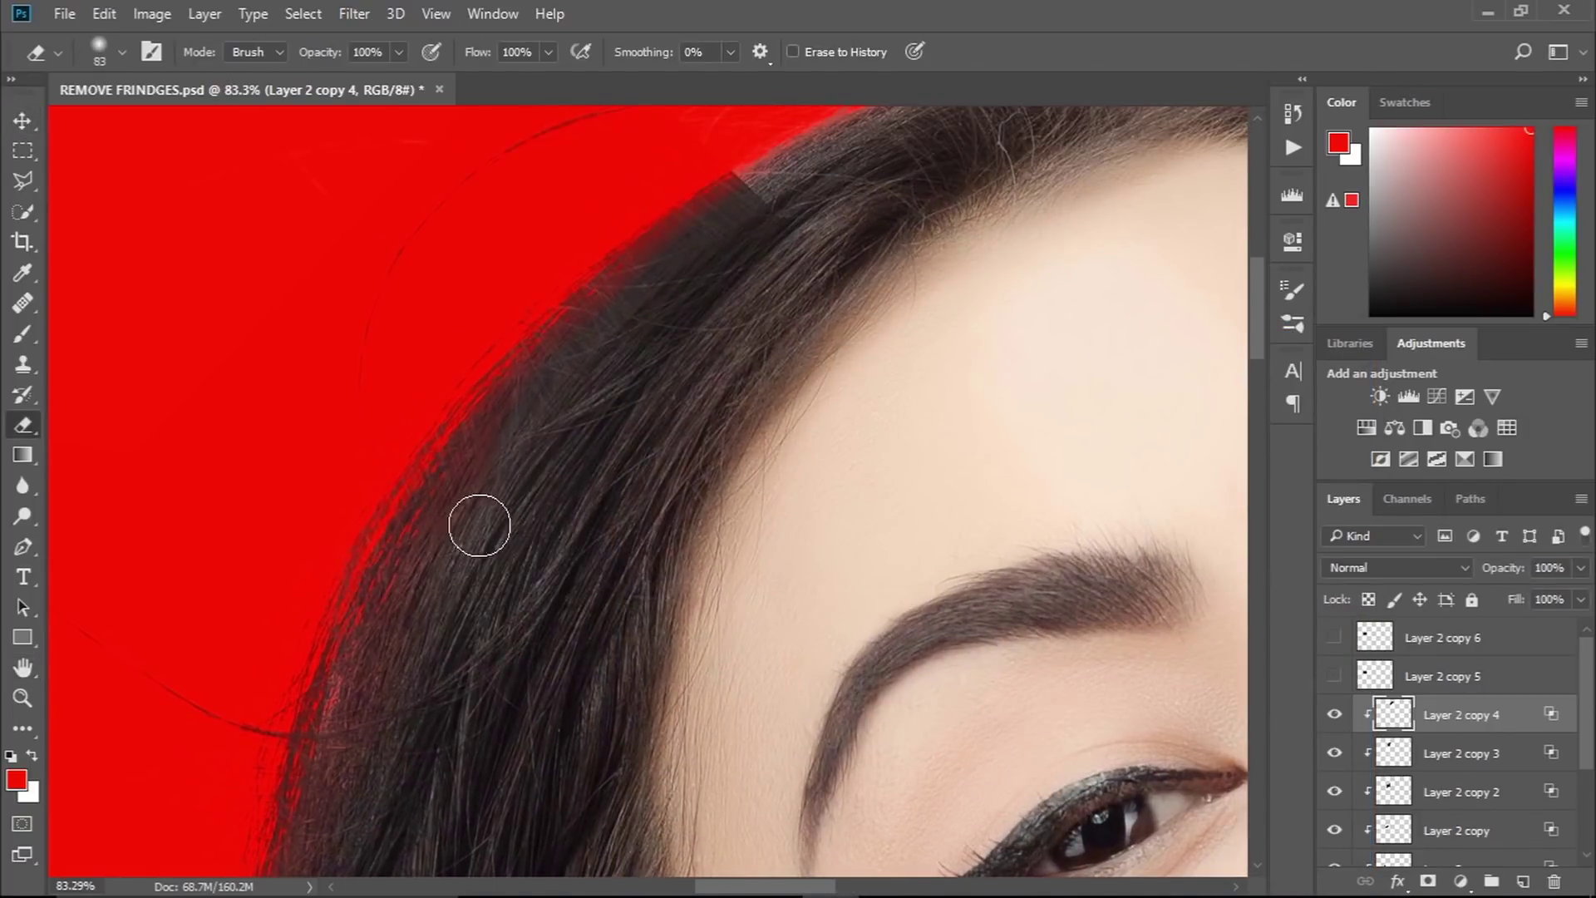
scroll(815, 258, "up", 2)
scroll(744, 380, "down", 3)
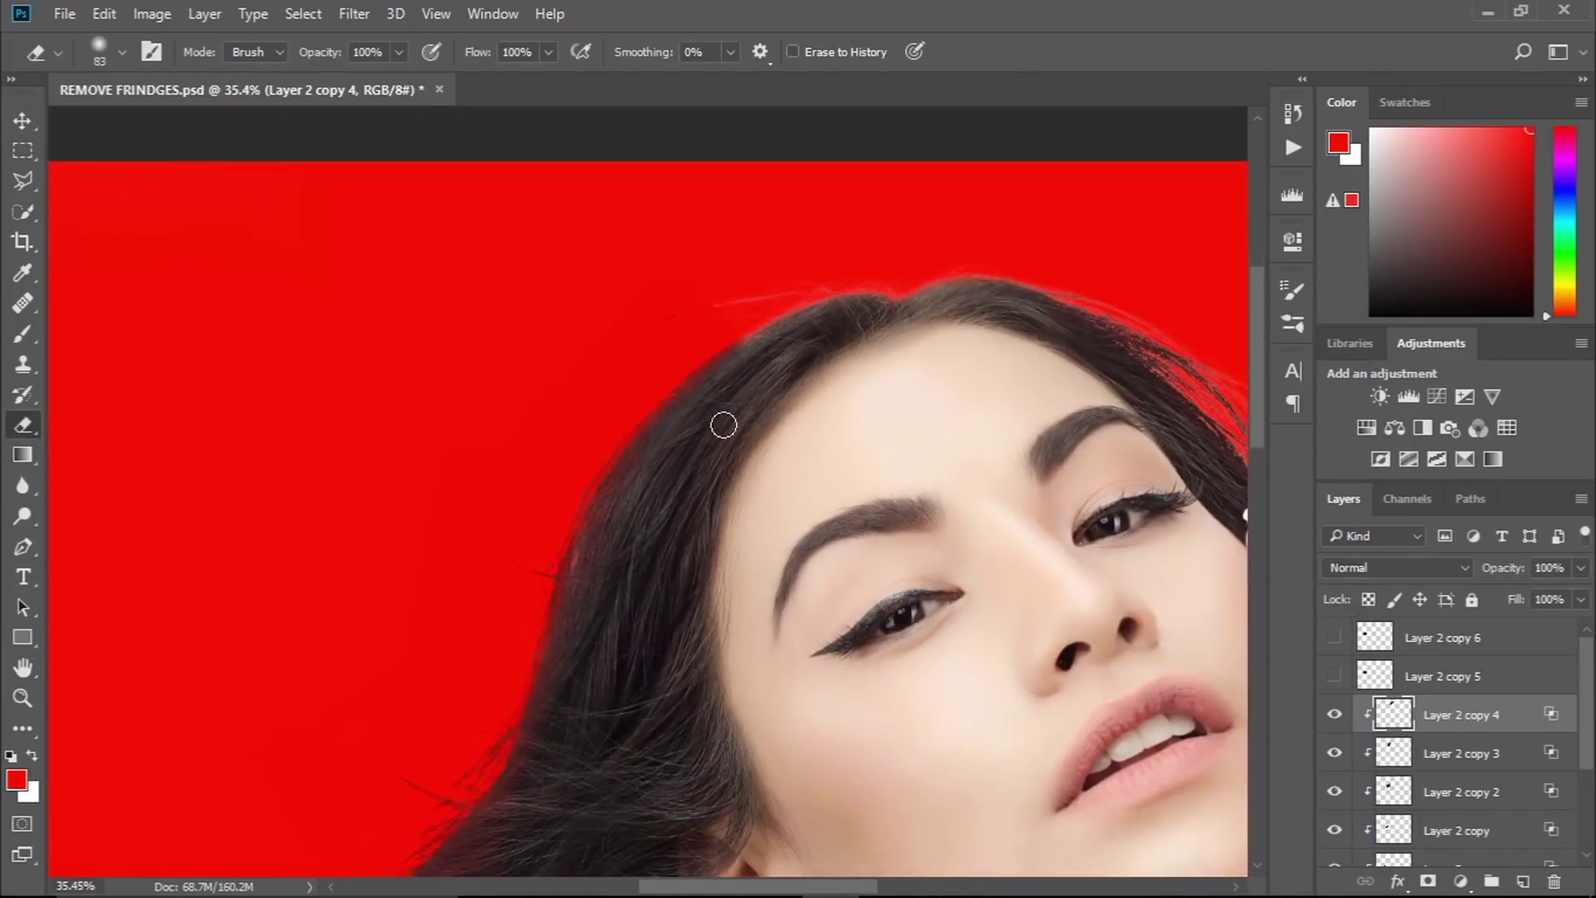
scroll(724, 424, "down", 2)
- Show the hidden Layer 2 copy 5 patch and move it up onto the head
key("v")
scroll(631, 221, "up", 1)
scroll(831, 374, "down", 2)
left_click(1334, 676)
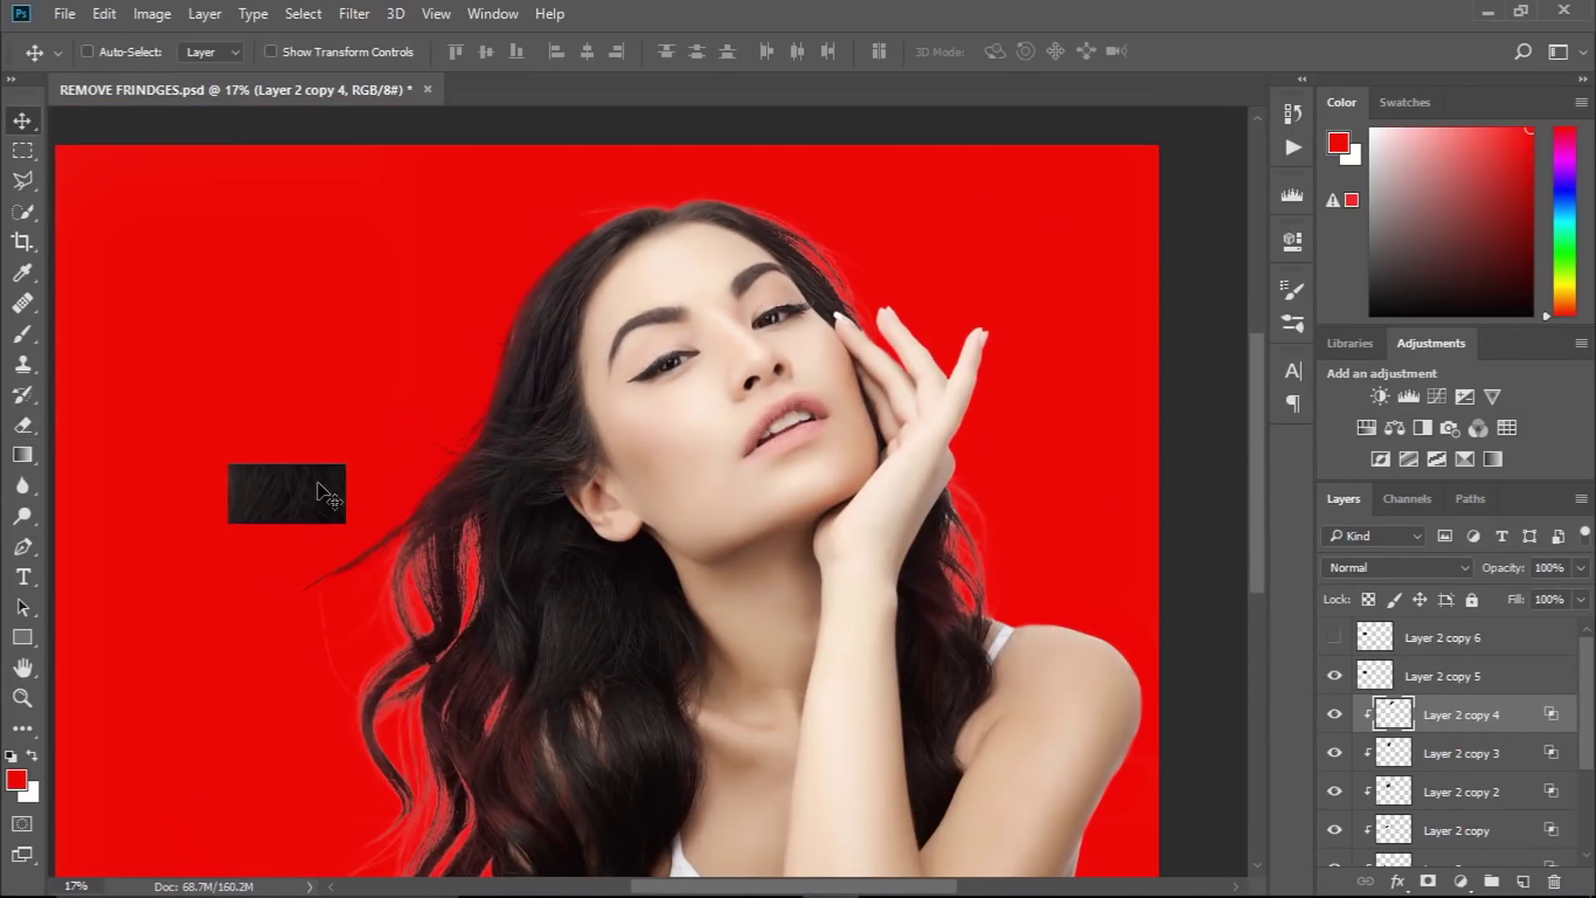
left_click_drag(299, 491, 602, 256)
scroll(631, 275, "up", 3)
scroll(687, 327, "up", 3)
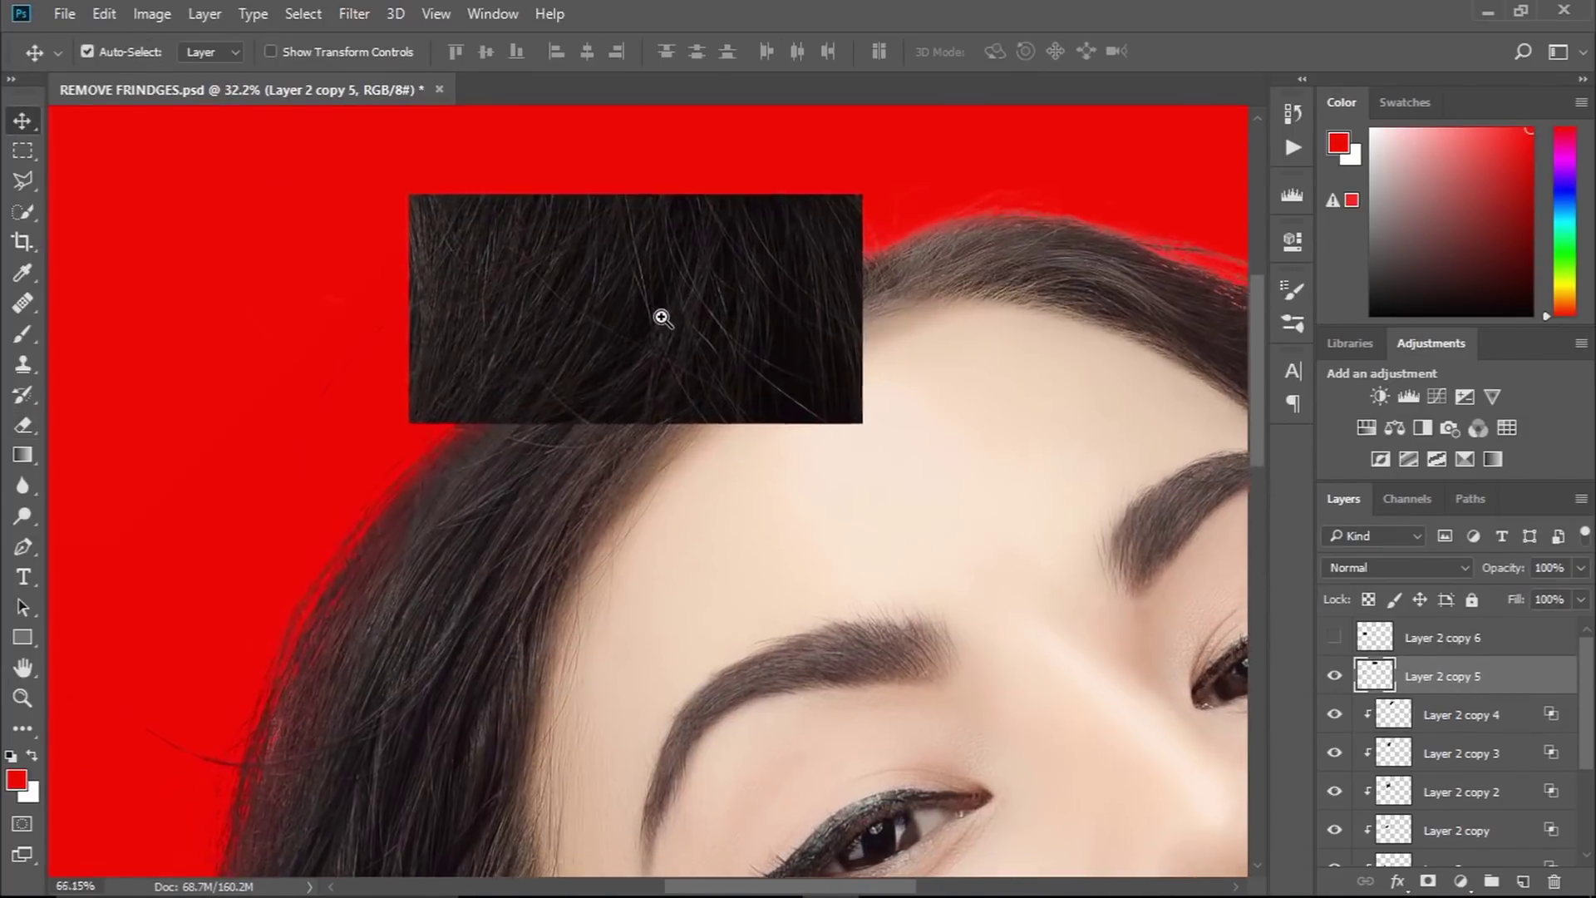
- Rotate the copy 5 patch about −15° and position it along the top hairline
key("ctrl+t")
left_click_drag(987, 565, 1022, 492)
mouse_move(845, 443)
left_mouse_down()
mouse_move(834, 246)
mouse_move(855, 242)
left_mouse_up()
key("Return")
scroll(994, 259, "up", 2)
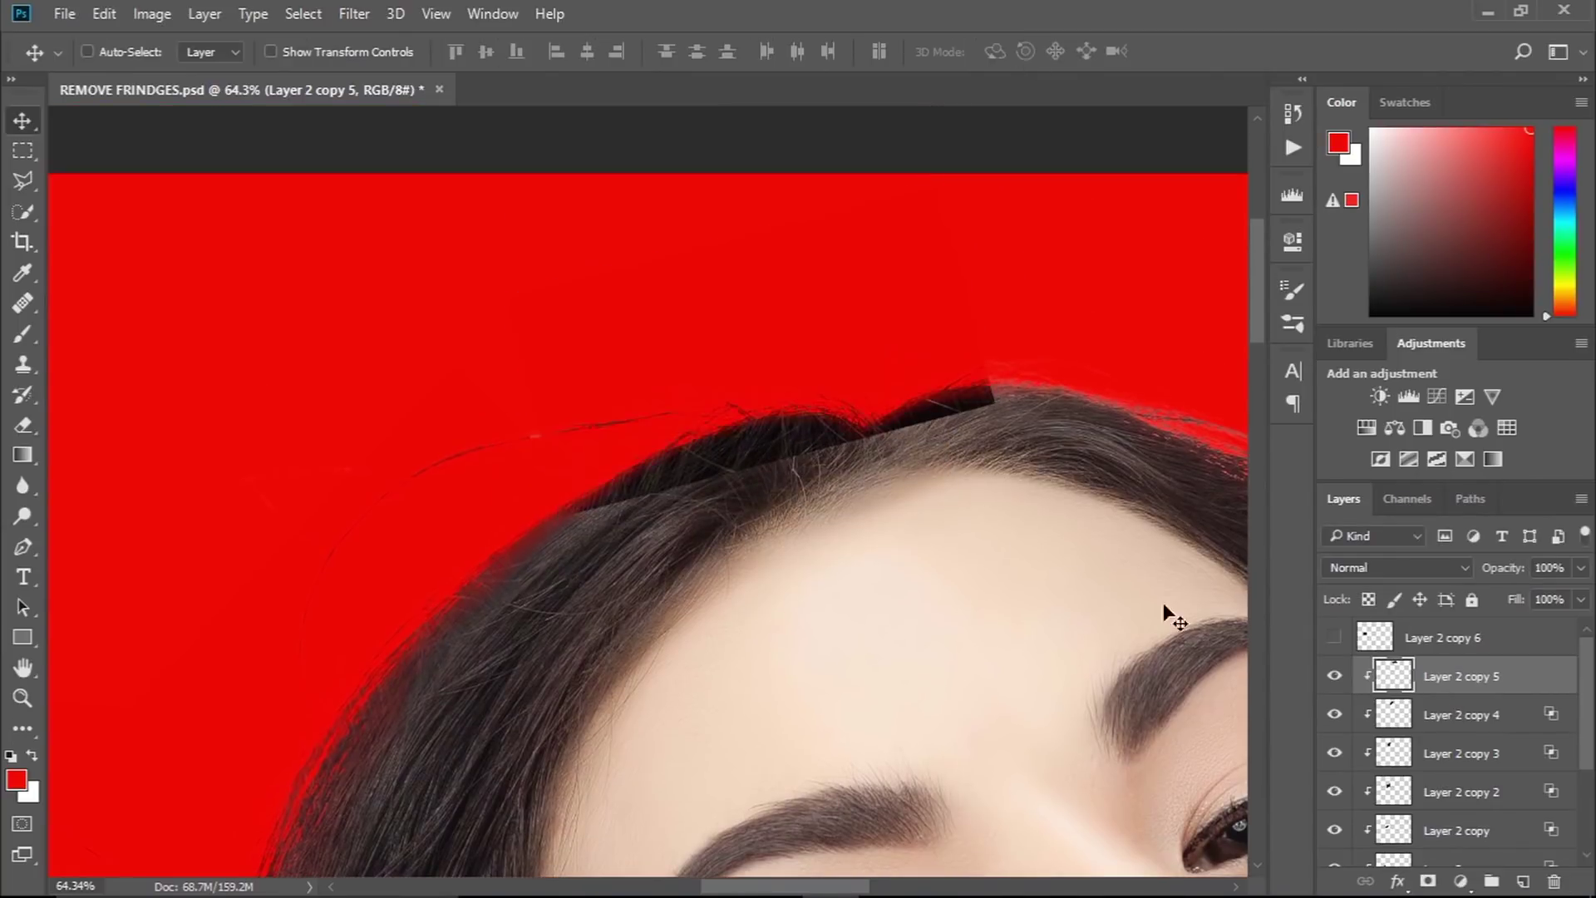
left_click_drag(700, 422, 850, 422)
left_click_drag(927, 456, 798, 456)
- Split the Underlying Layer dark threshold on Layer 2 copy 5 and erase its edges
double_click(1529, 676)
left_click_drag(1069, 659, 1225, 638)
left_click(1568, 254)
key("e")
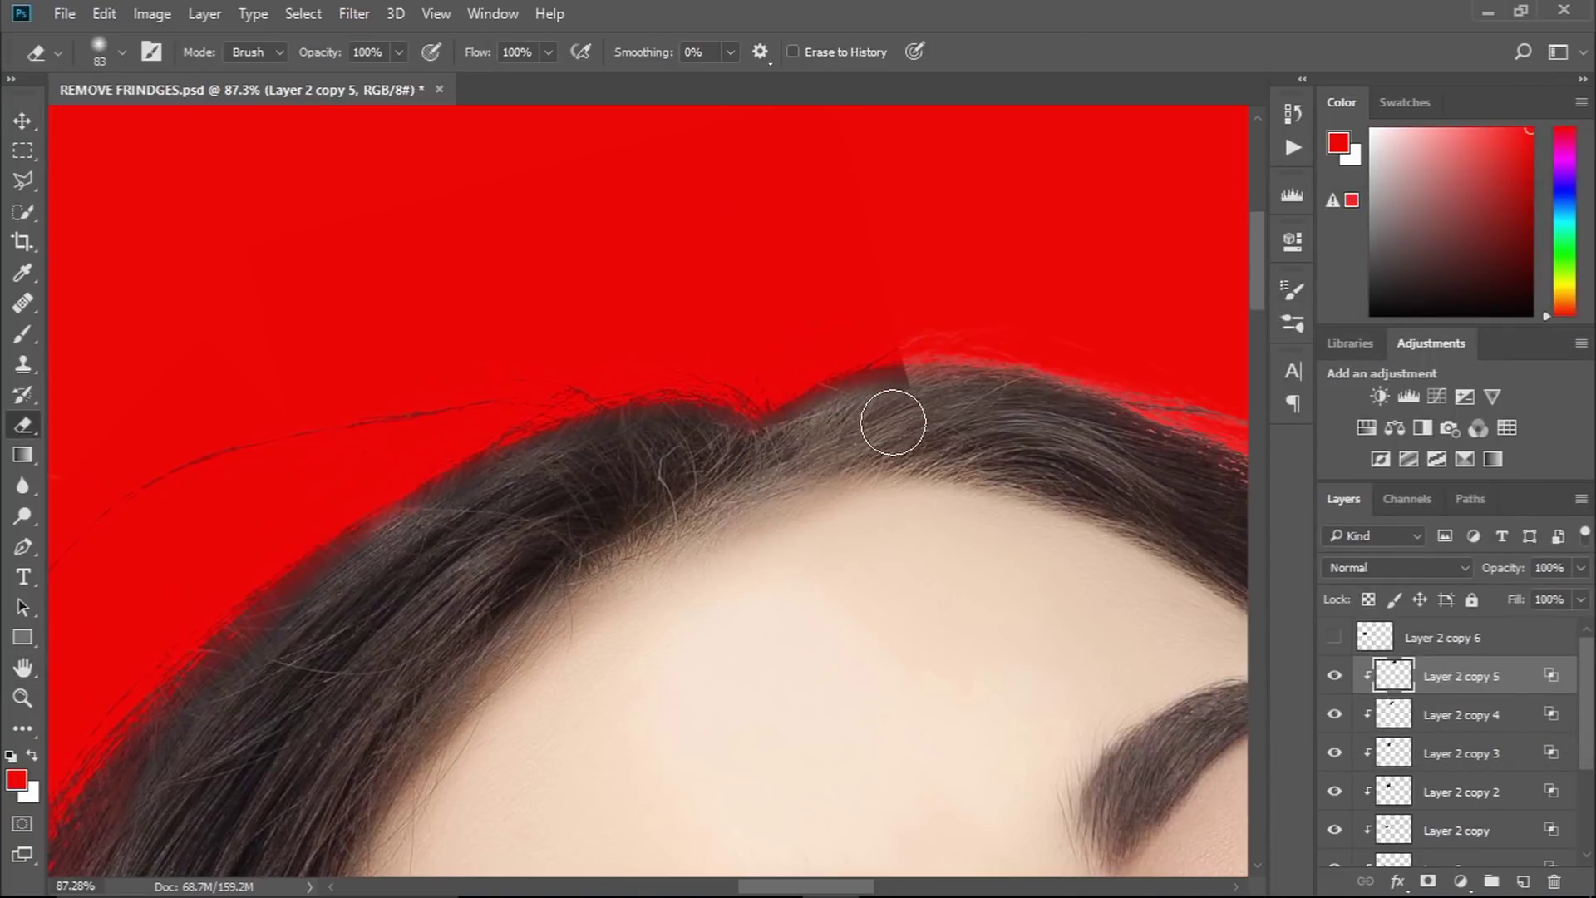
scroll(493, 502, "down", 2)
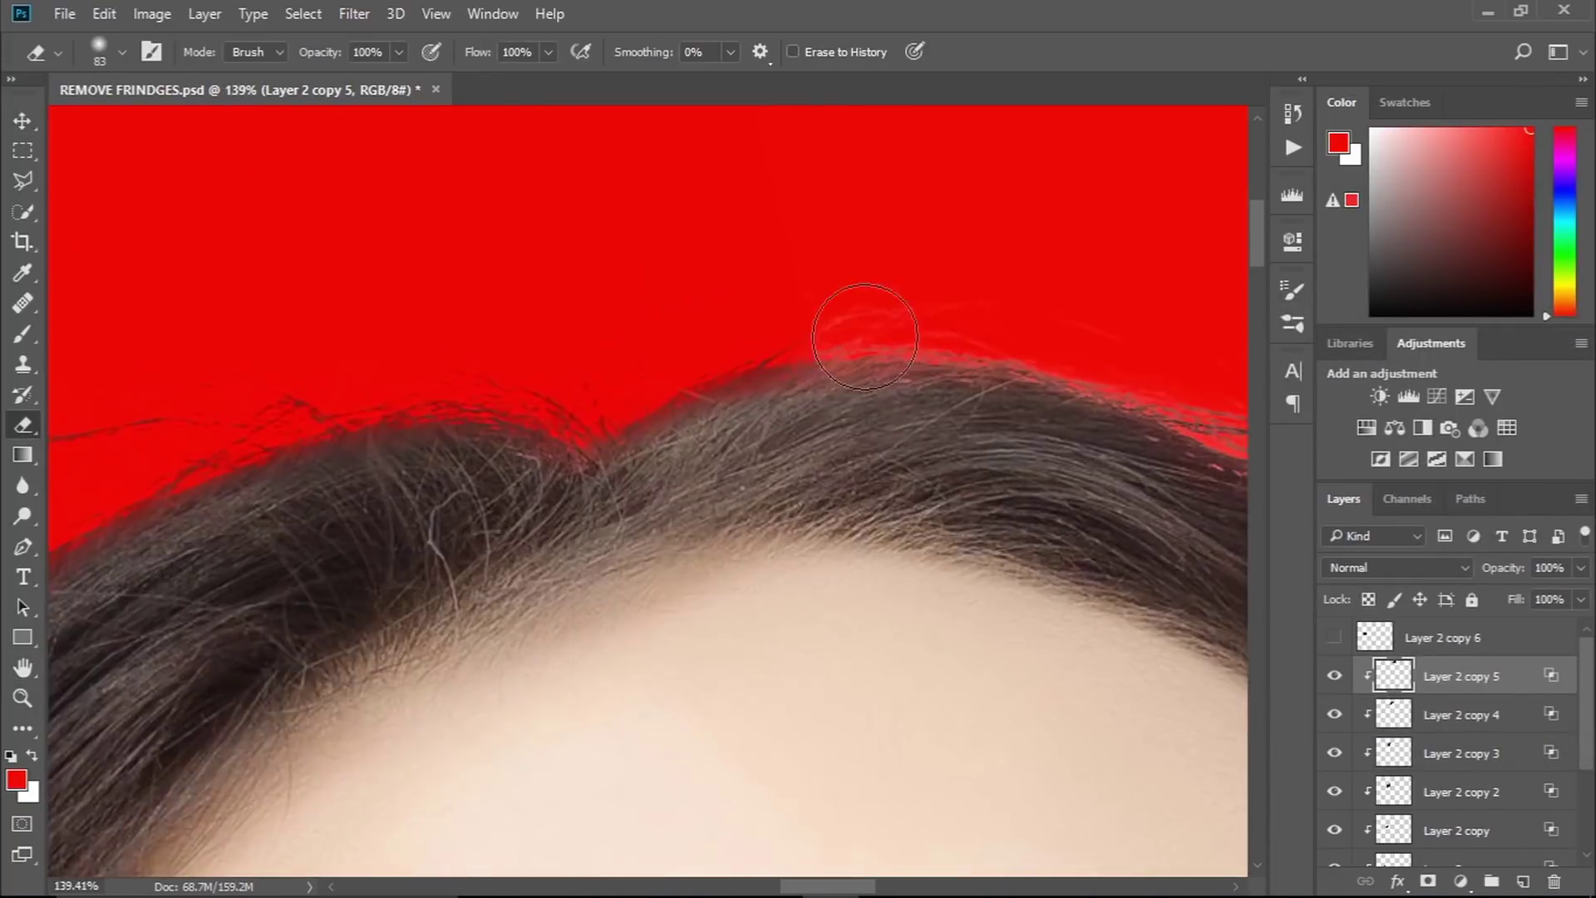
scroll(605, 374, "down", 3)
scroll(580, 430, "down", 3)
key("v")
scroll(1459, 786, "down", 1)
scroll(1458, 785, "up", 1)
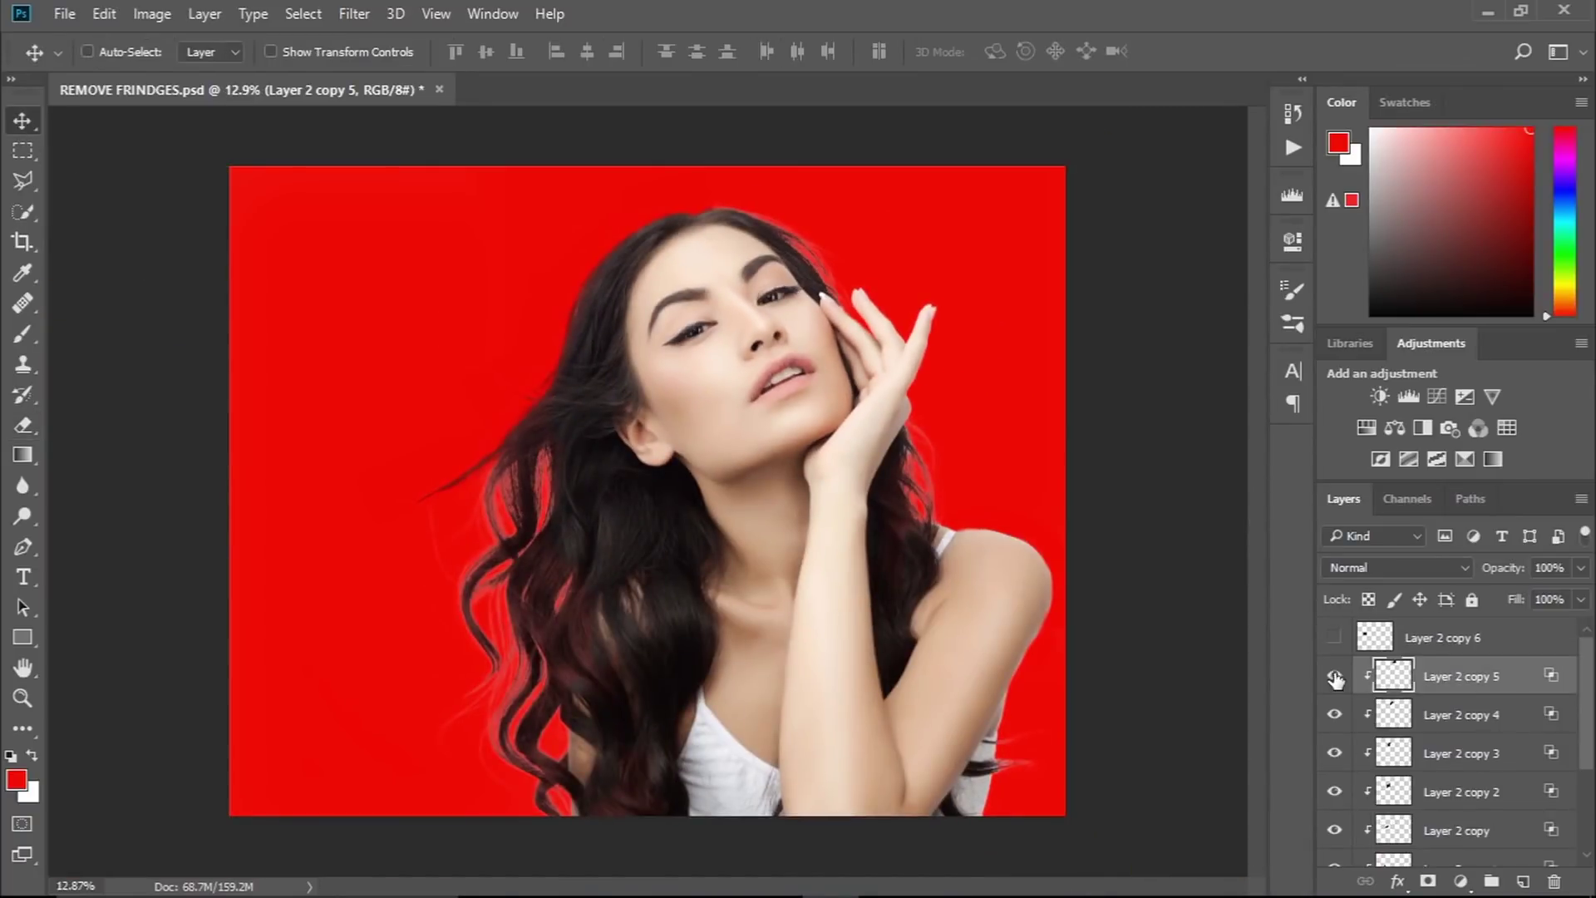
scroll(748, 489, "up", 2)
- Move the Layer 2 copy 6 patch toward the hairline and rotate it about 30° clockwise
mouse_move(1334, 715)
left_mouse_down()
mouse_move(1338, 852)
mouse_move(1334, 636)
left_mouse_up()
scroll(727, 634, "down", 2)
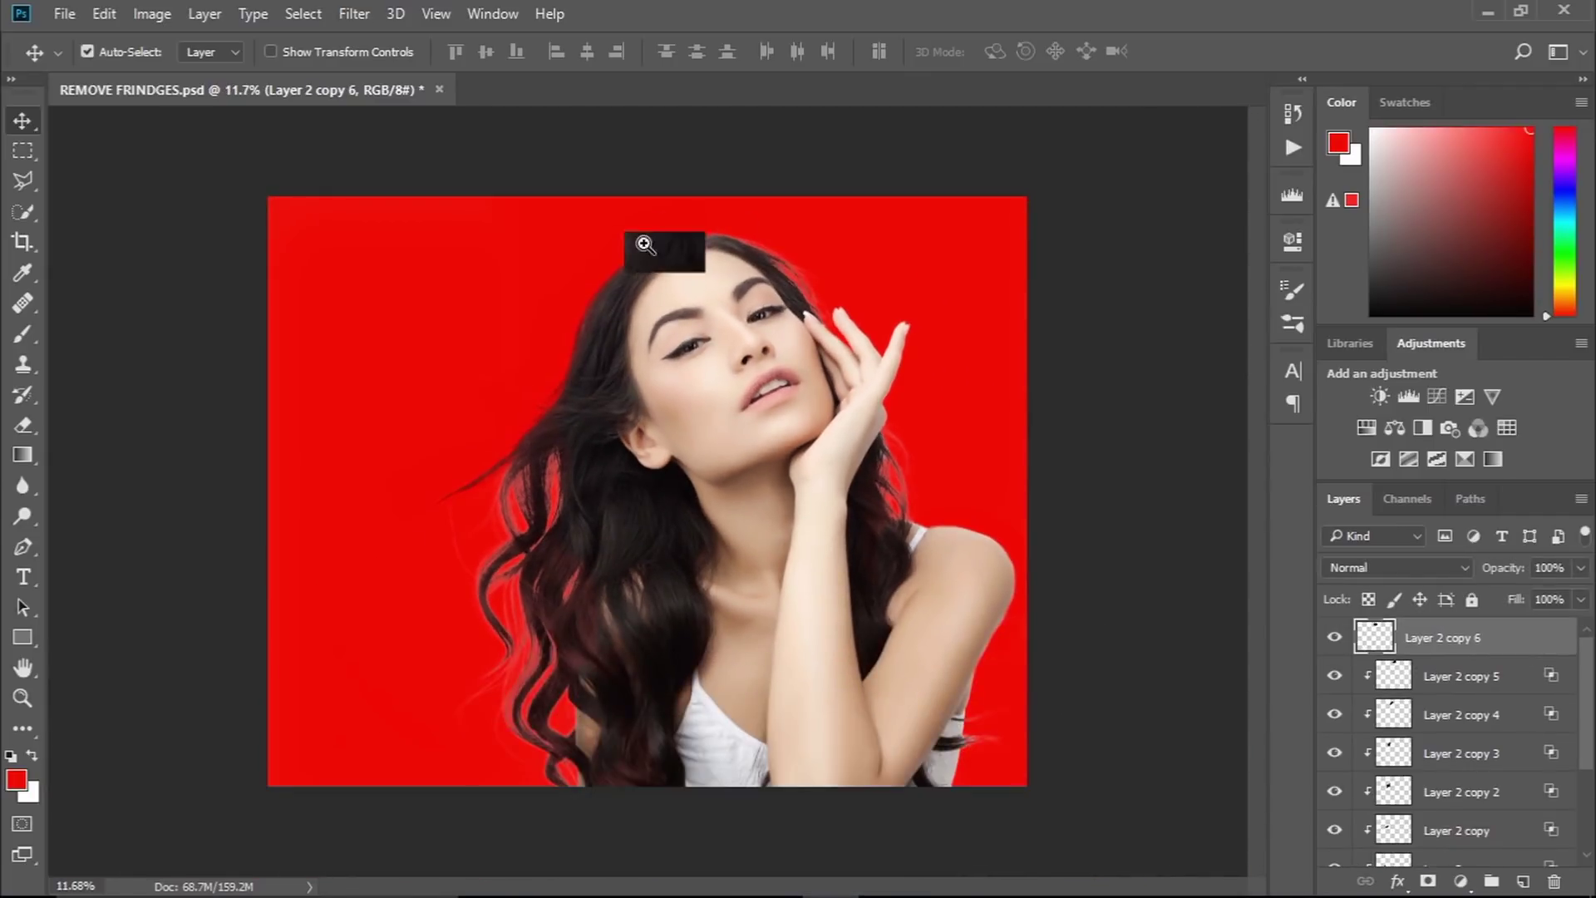
scroll(645, 246, "up", 5)
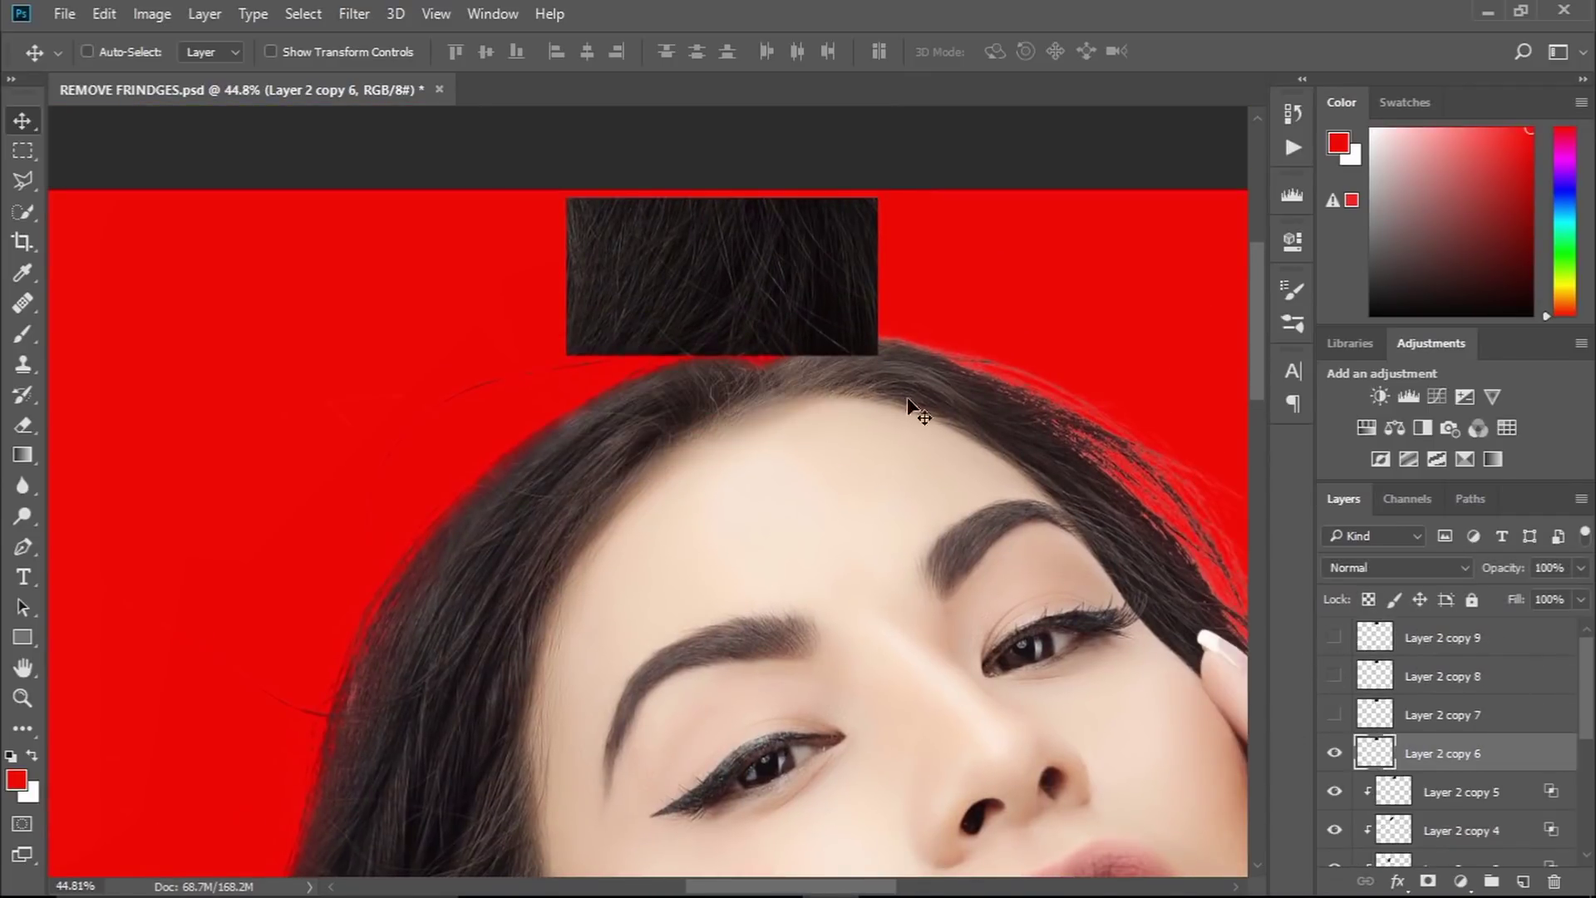
left_click_drag(987, 522, 955, 370)
scroll(860, 315, "up", 3)
key("ctrl+t")
left_click_drag(1064, 390, 1060, 532)
left_click_drag(807, 302, 757, 385)
key("Return")
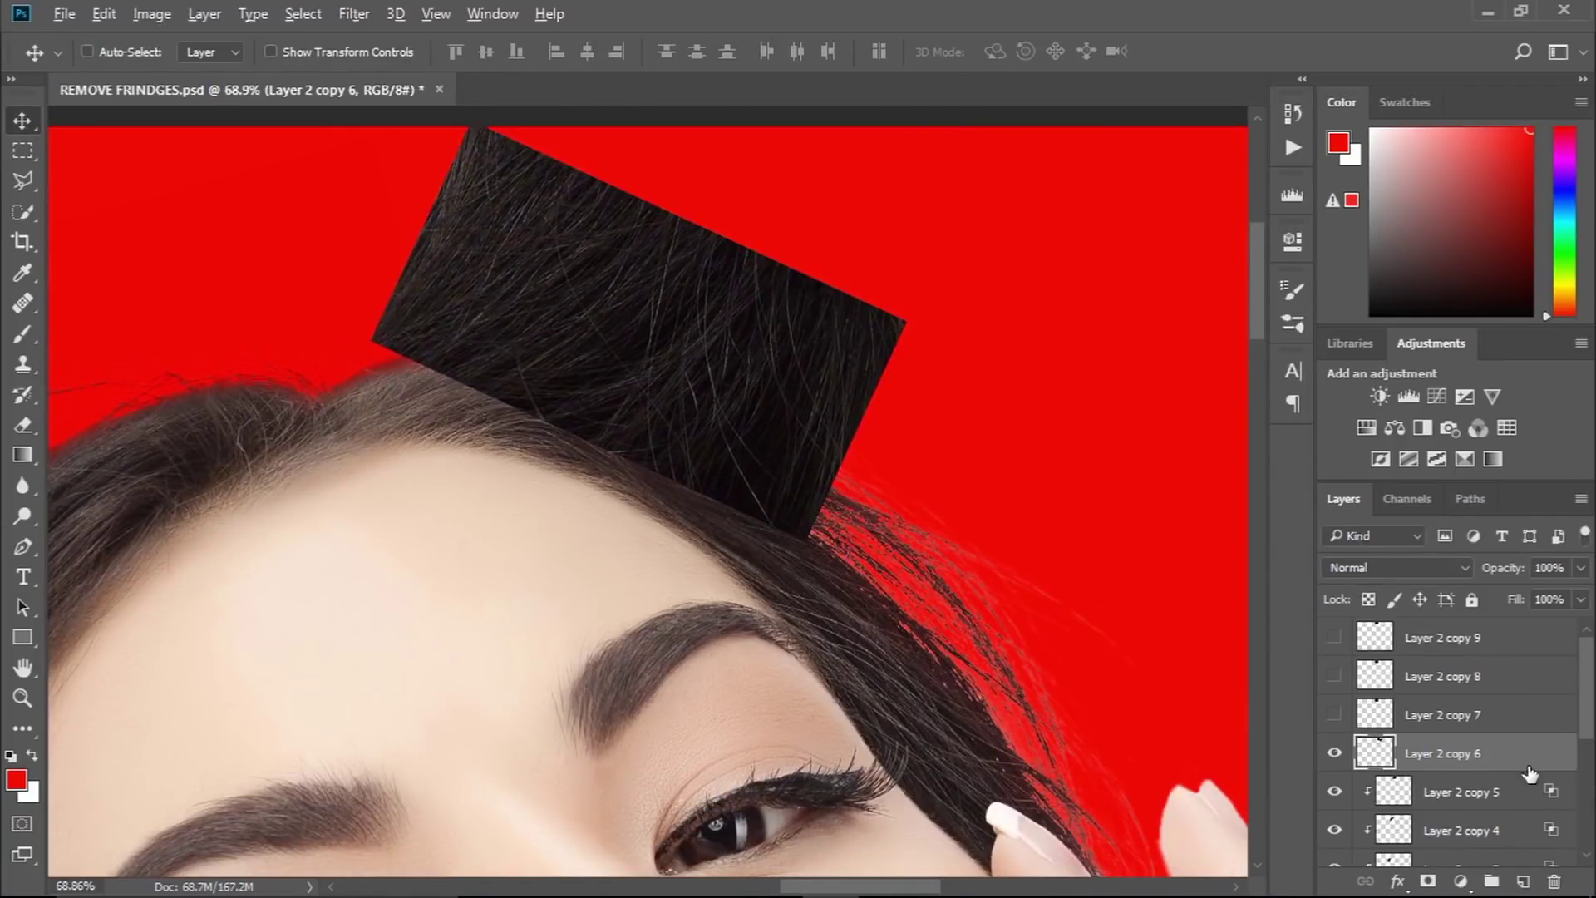
- Clip copy 6 to the hair layer, split Underlying Layer Blend If to 178/214, and erase edges
left_click(1528, 772, "alt")
double_click(1528, 752)
left_click_drag(1009, 219, 1084, 225)
left_click_drag(1181, 677, 1367, 678)
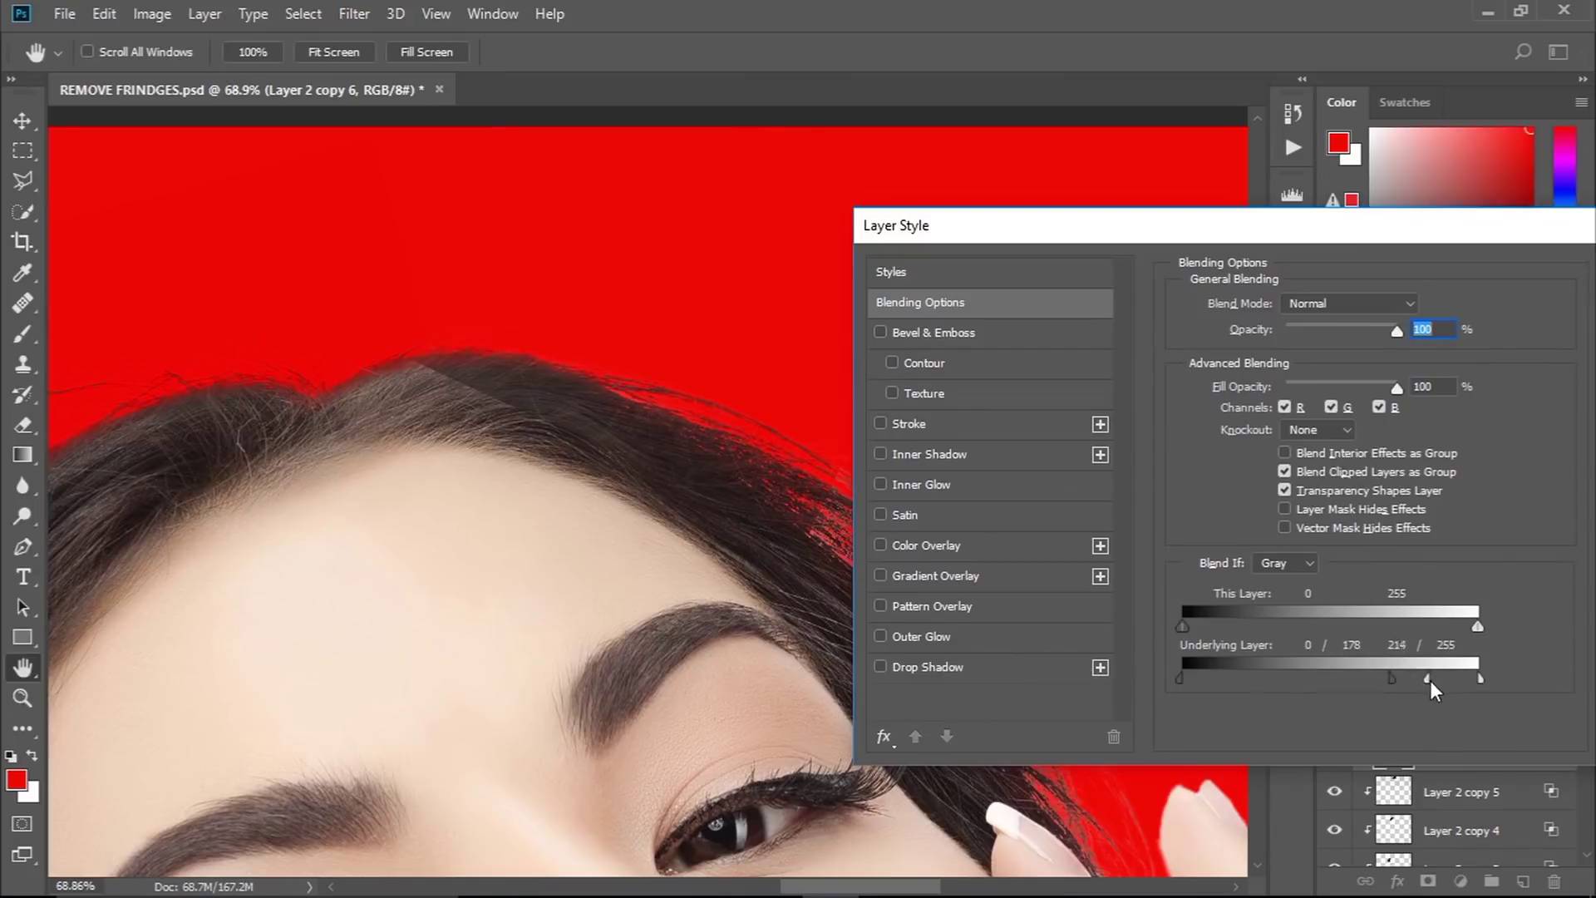
key("Return")
scroll(629, 481, "up", 3)
key("e")
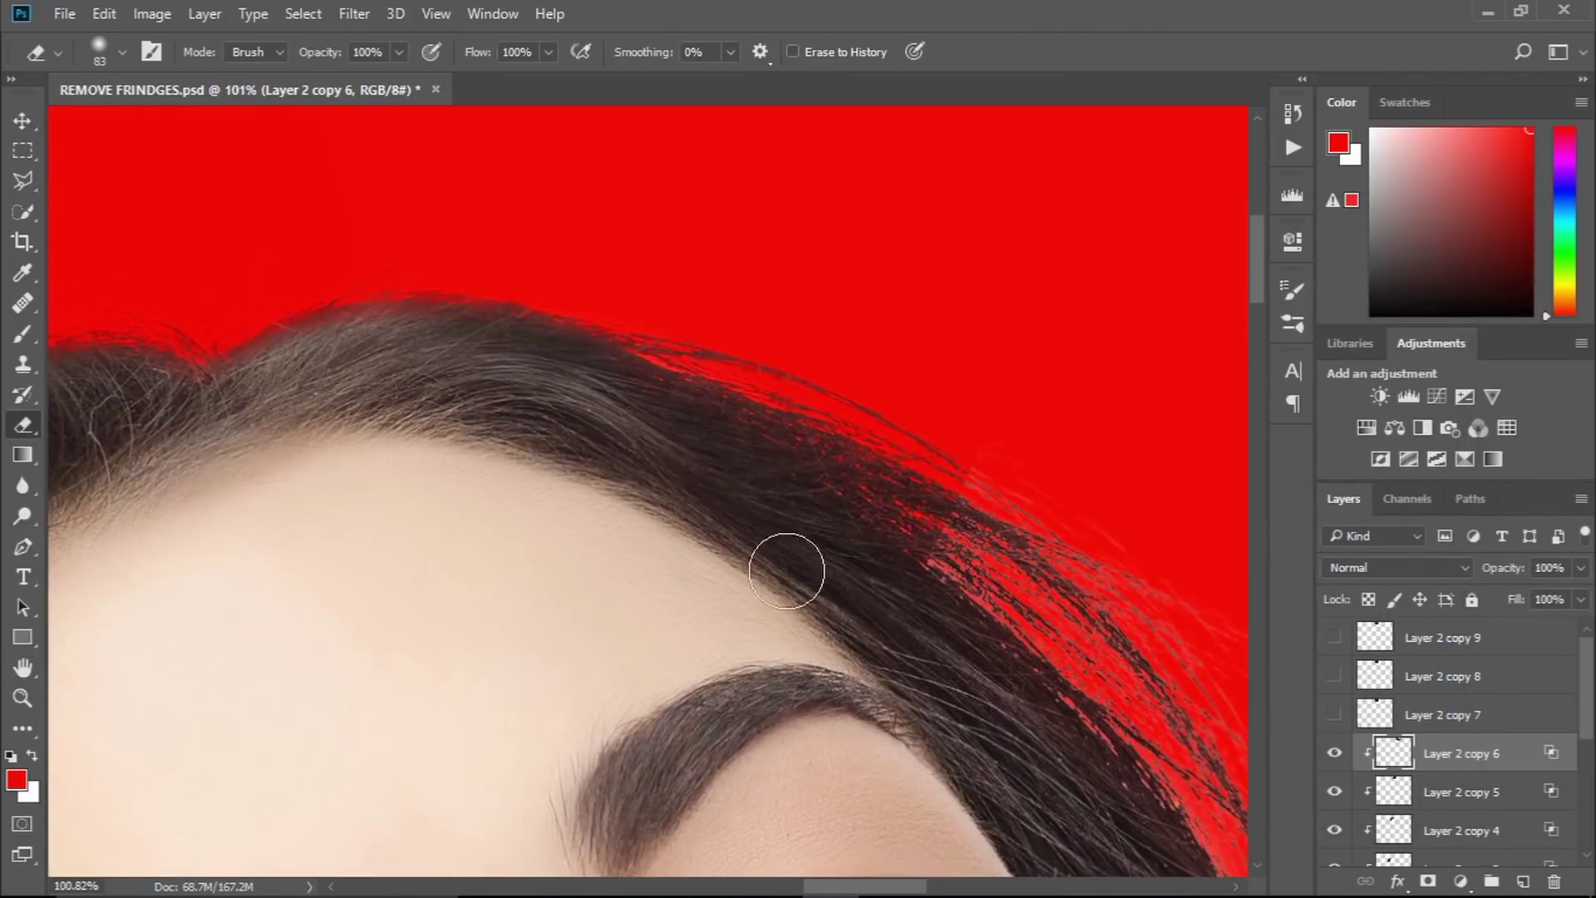
scroll(746, 571, "down", 5)
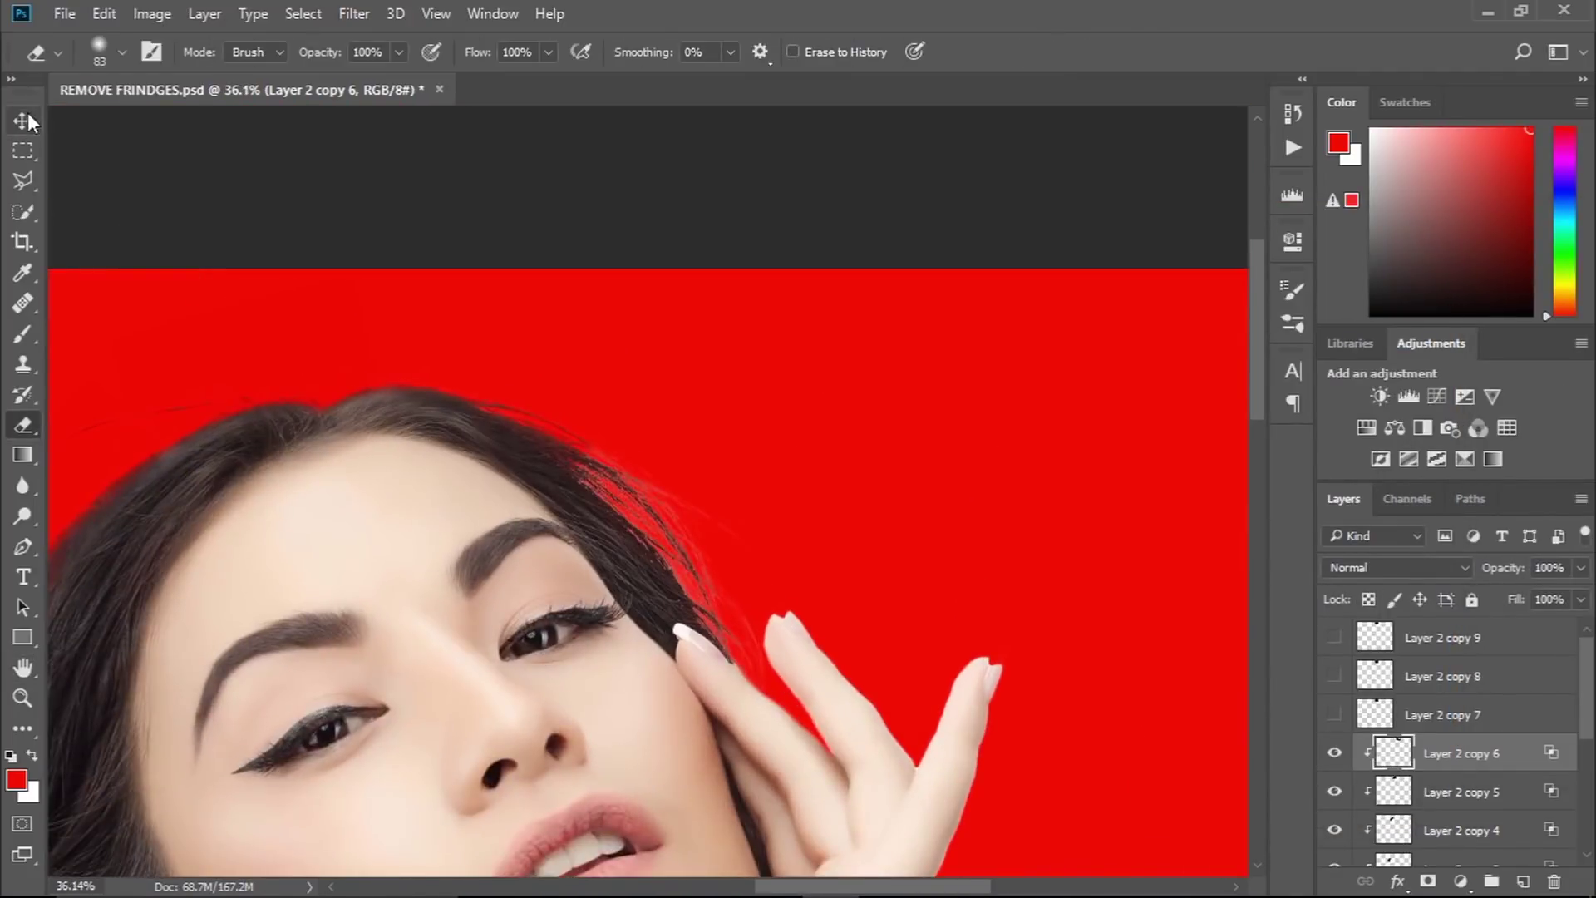
- Select Layer 2 copy 7, move it to the hair near the hand and rotate it about 50°
key("v")
key("alt+bracketright")
left_click_drag(367, 397, 787, 609)
key("ctrl+t")
left_click_drag(831, 449, 682, 432)
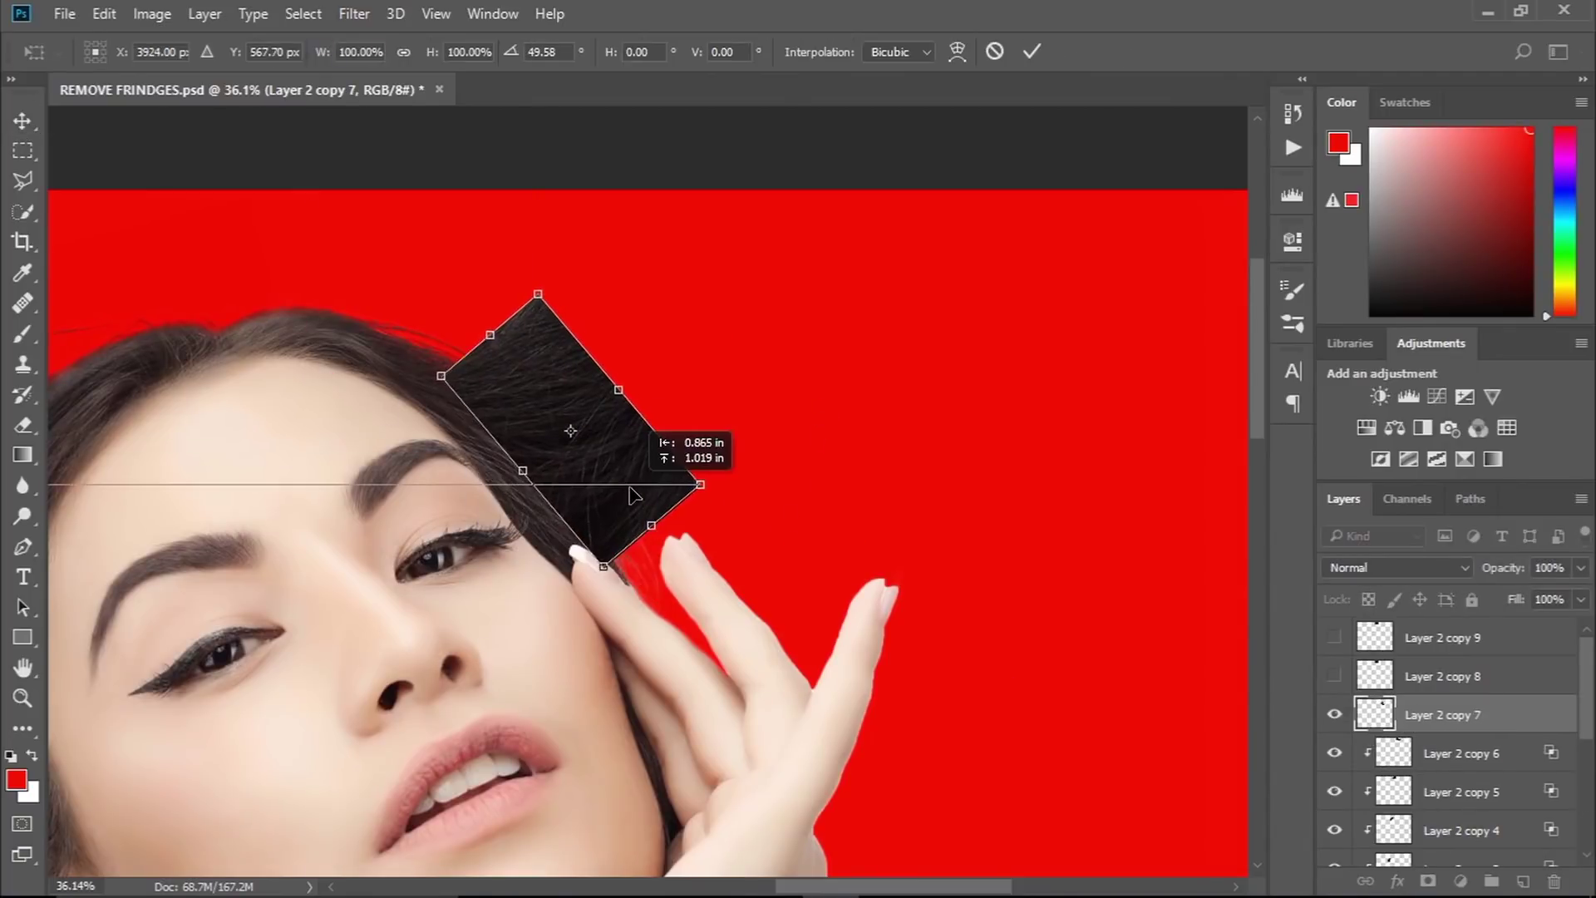
scroll(670, 488, "up", 3)
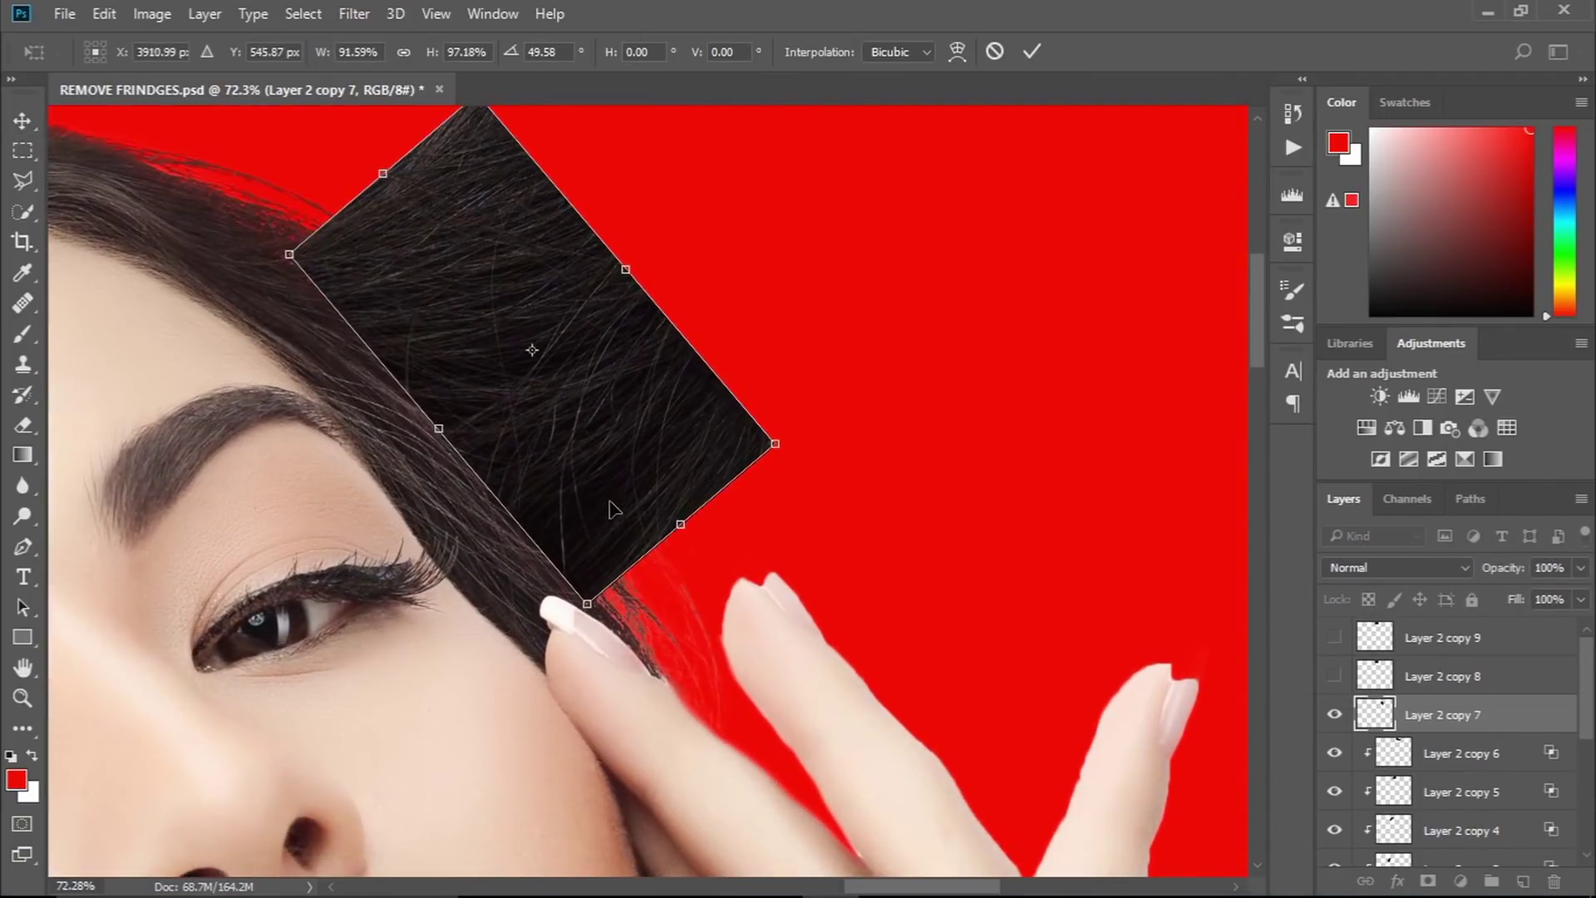
left_click_drag(612, 510, 595, 498)
left_click(1031, 52)
scroll(581, 557, "up", 2)
scroll(581, 557, "down", 1)
- Blend copy 7 with Underlying Layer 0/171, clip it, erase its edges, and bring copy 8 into view
double_click(1538, 715)
left_click_drag(901, 736, 1069, 732)
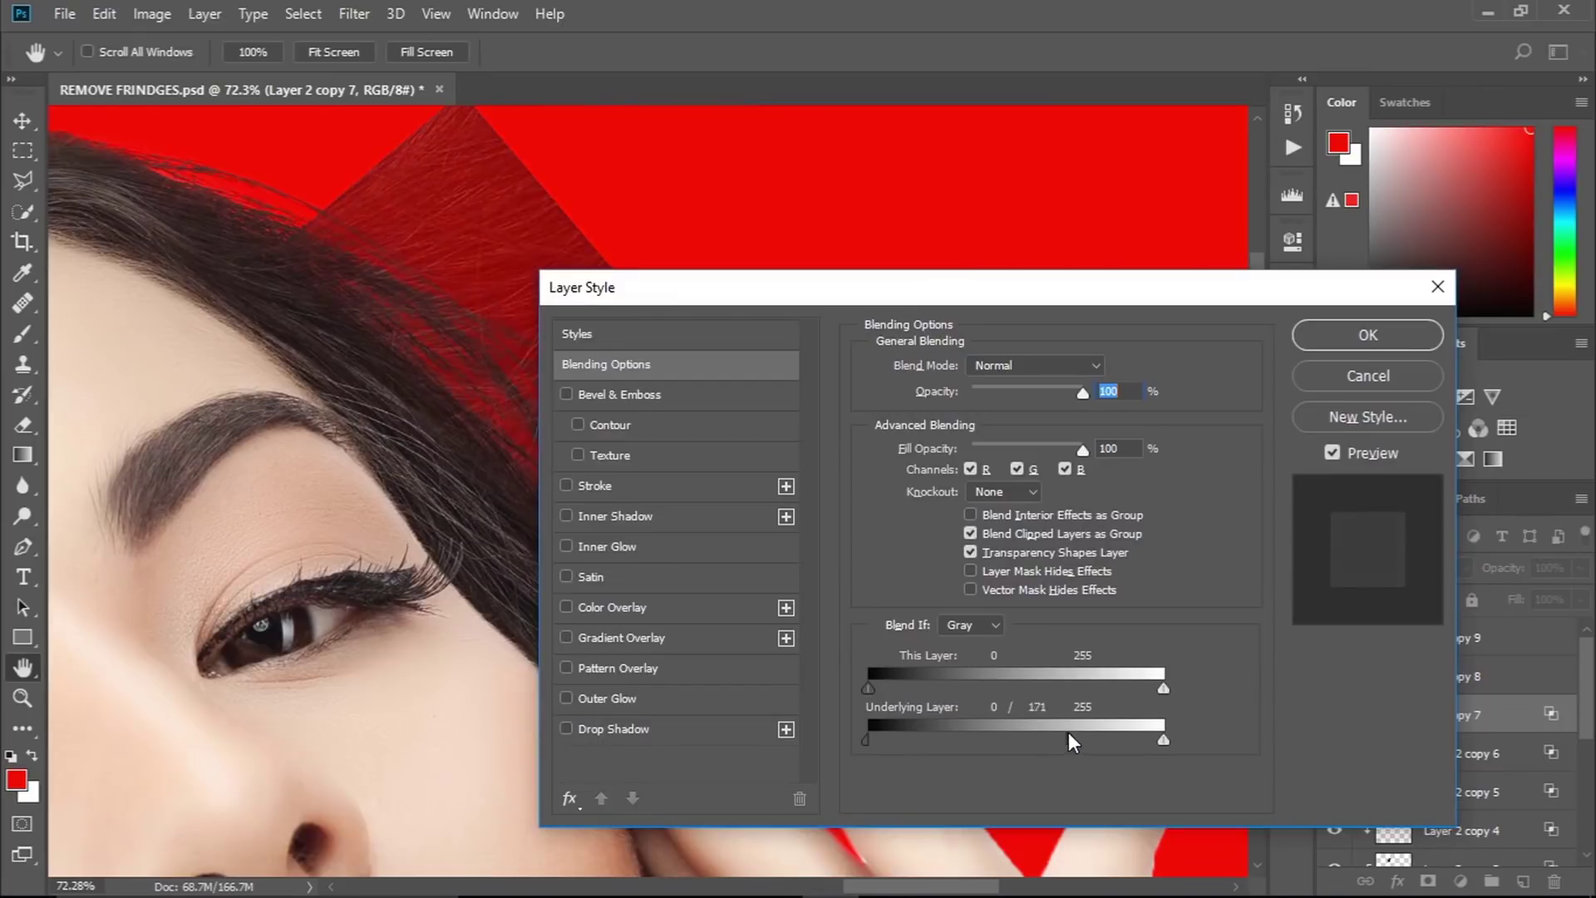
key("Return")
left_click(1479, 720, "alt")
key("e")
scroll(615, 590, "up", 2)
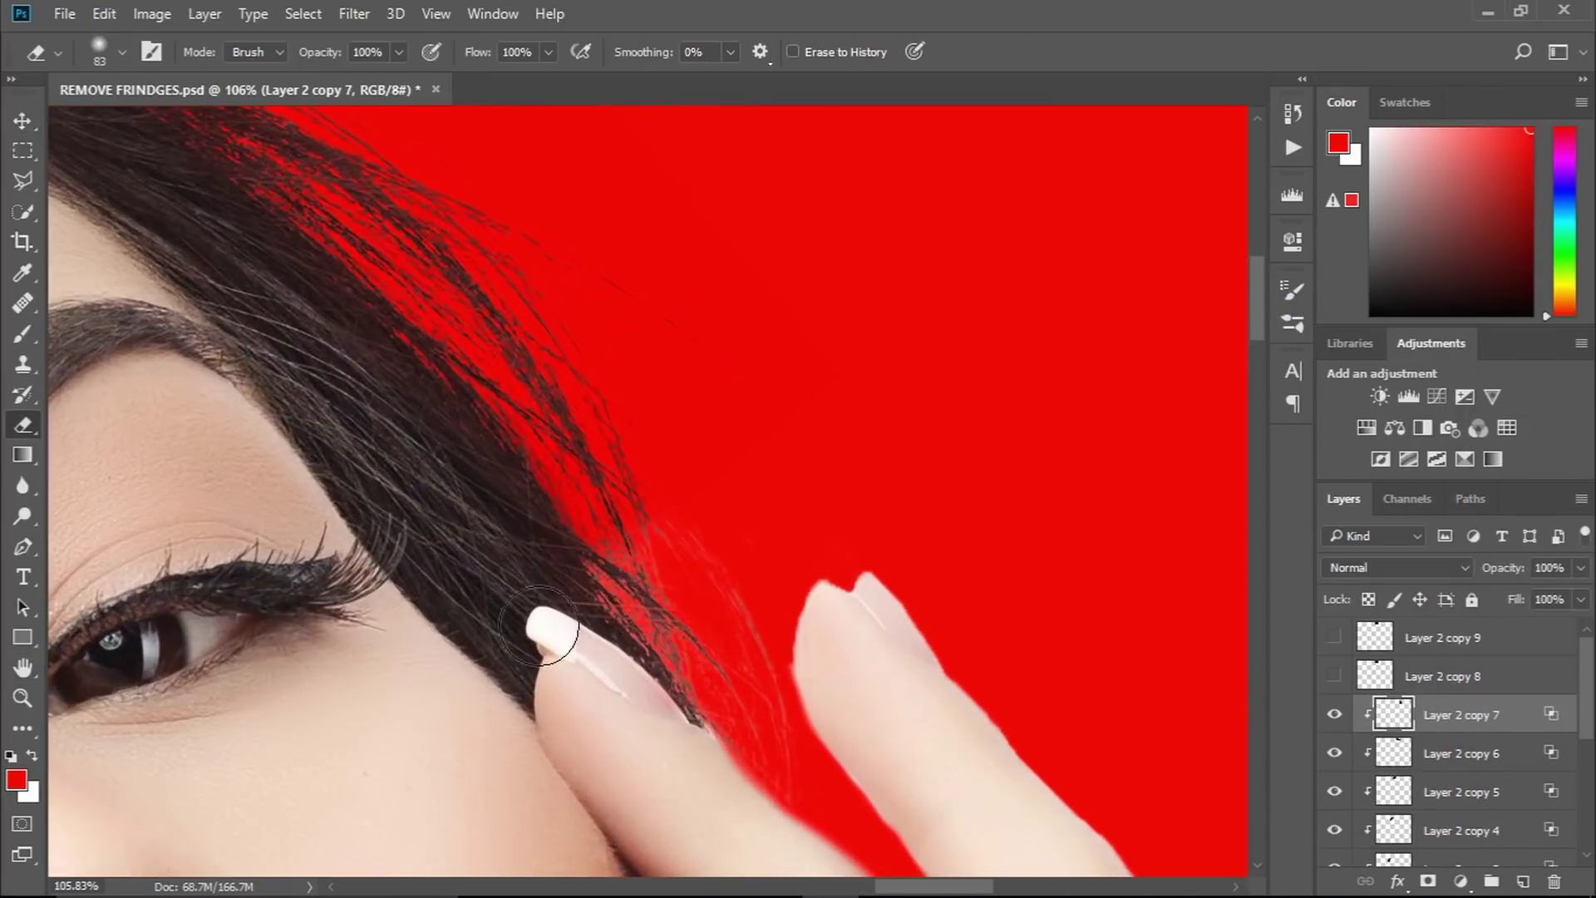
scroll(770, 463, "down", 4)
scroll(827, 285, "down", 3)
scroll(883, 367, "up", 6)
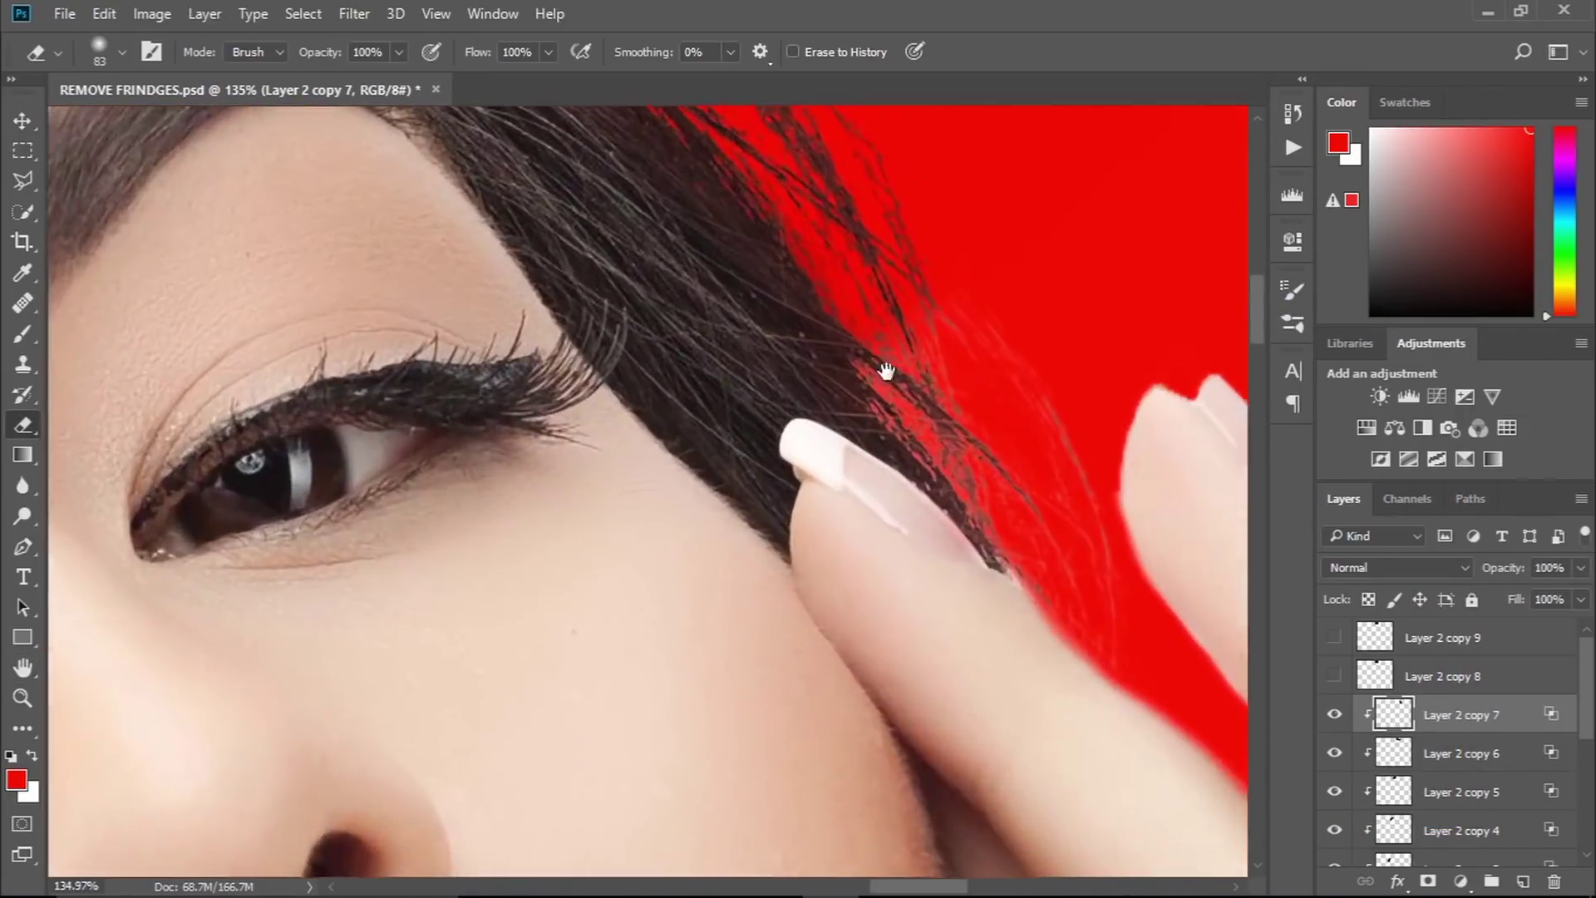
scroll(561, 534, "down", 3)
key("v")
left_click_drag(580, 331, 893, 490)
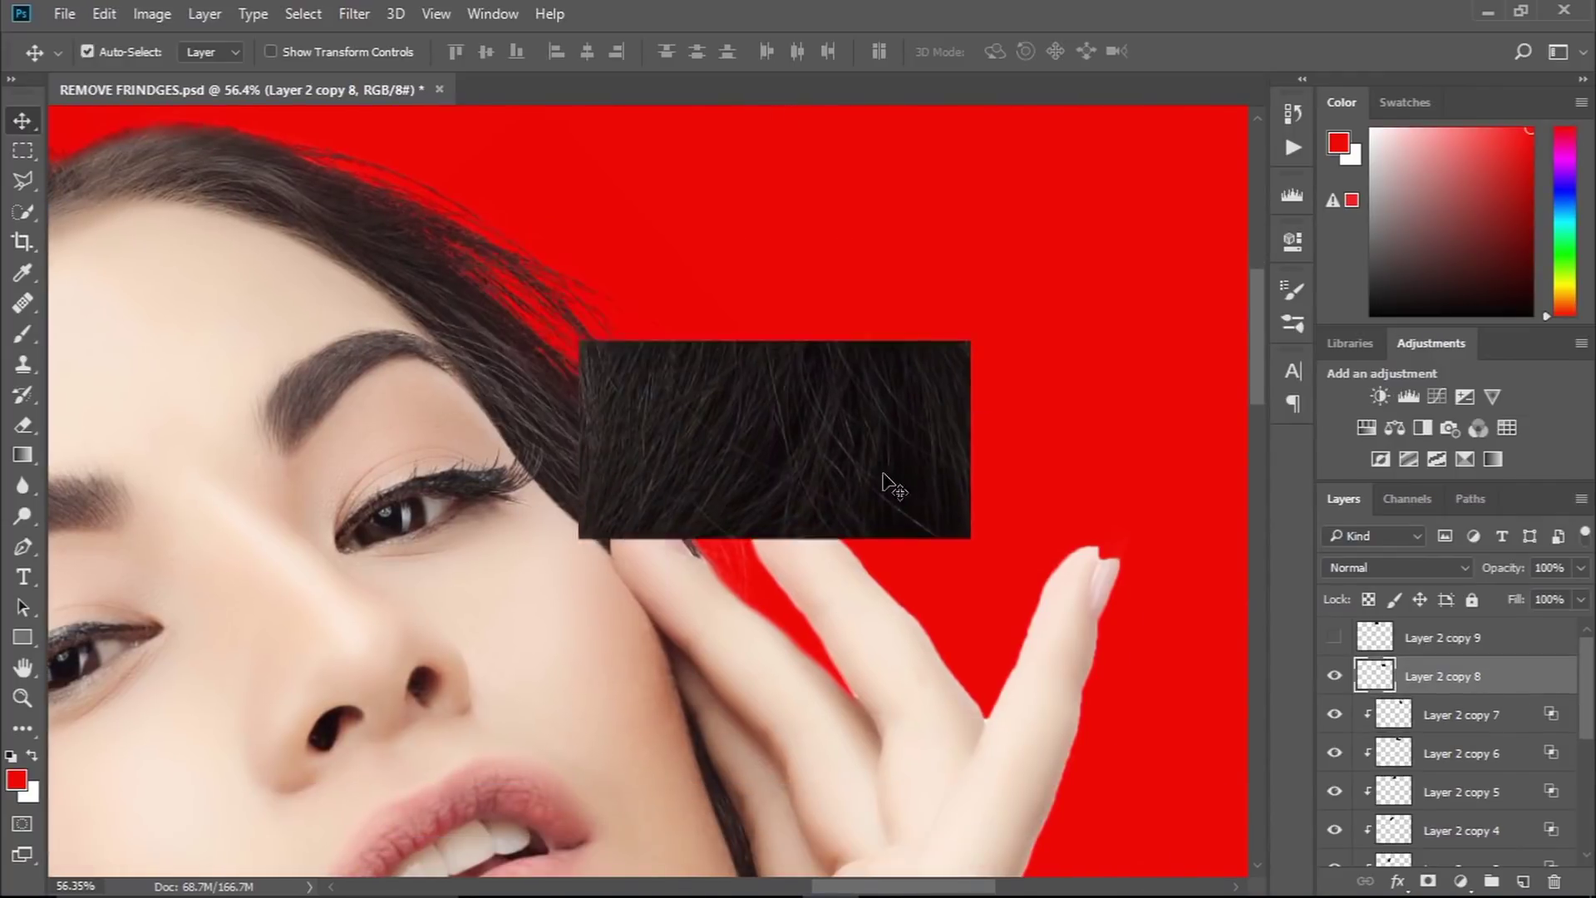
- Rotate Layer 2 copy 8 over the fringe gap by the fingers and clip it to the hair layer
key("ctrl+t")
mouse_move(985, 553)
left_mouse_down()
mouse_move(812, 488)
mouse_move(731, 275)
left_mouse_up()
left_click(1031, 51)
scroll(681, 382, "up", 3)
mouse_move(681, 381)
left_mouse_down()
mouse_move(613, 338)
mouse_move(829, 680)
mouse_move(919, 564)
left_mouse_up()
key("ctrl+t")
left_click_drag(1118, 802, 1105, 731)
key("Return")
left_click(1458, 688, "alt")
- Try erasing the hair over the finger edge, then undo the erase
key("e")
mouse_move(980, 659)
left_mouse_down()
mouse_move(919, 552)
mouse_move(901, 640)
mouse_move(912, 702)
mouse_move(886, 606)
left_mouse_up()
left_click_drag(868, 796, 866, 796)
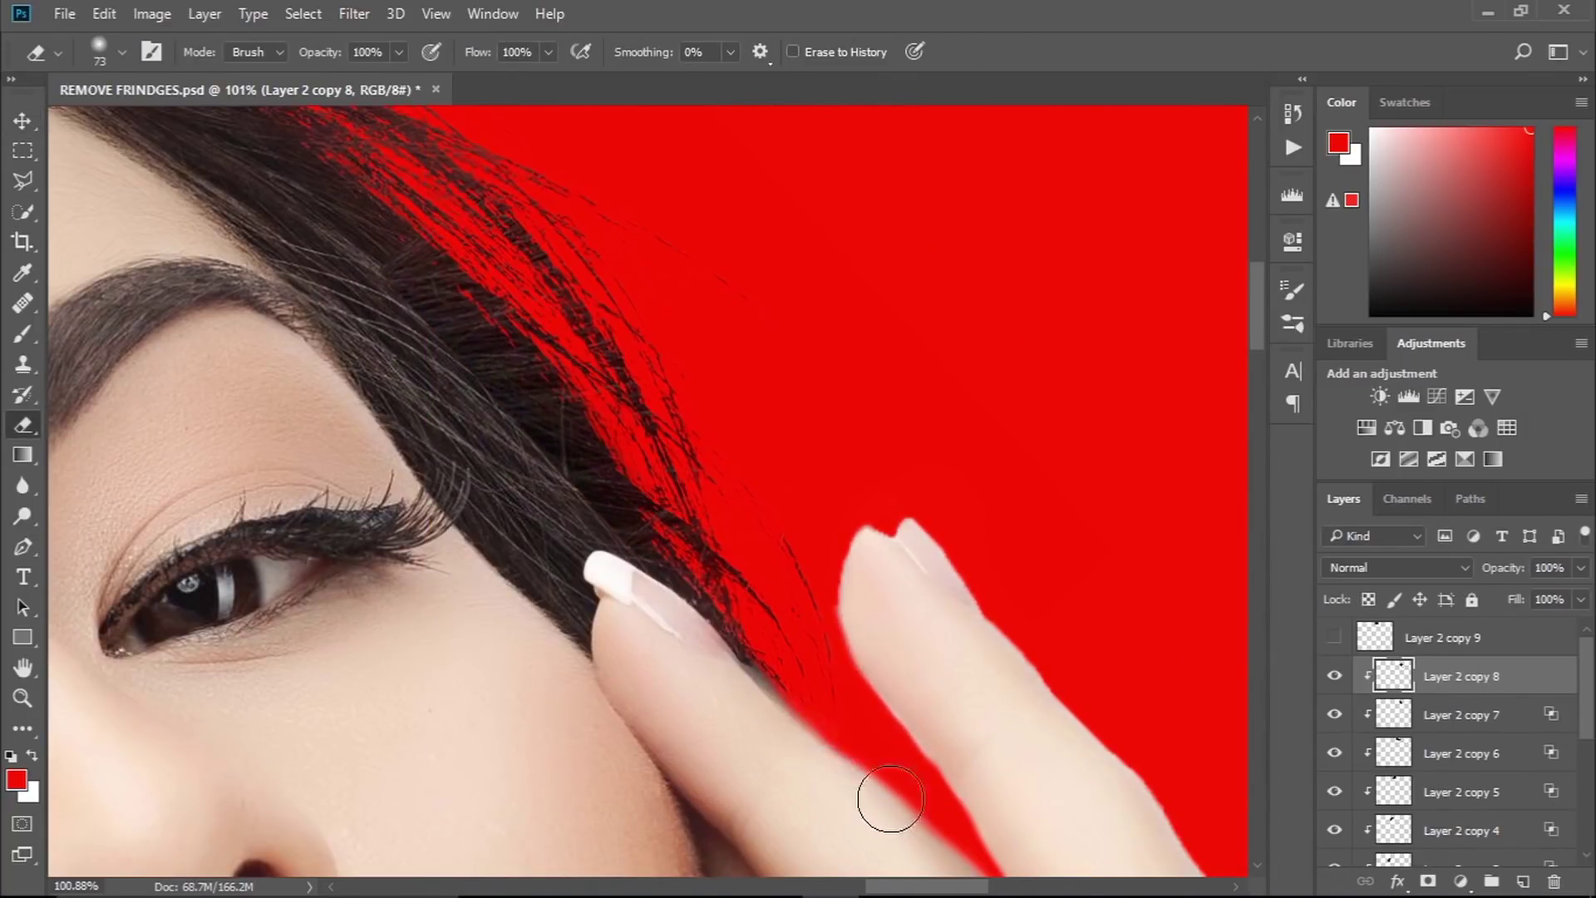
scroll(787, 520, "up", 1)
scroll(812, 598, "up", 1)
scroll(790, 502, "up", 1)
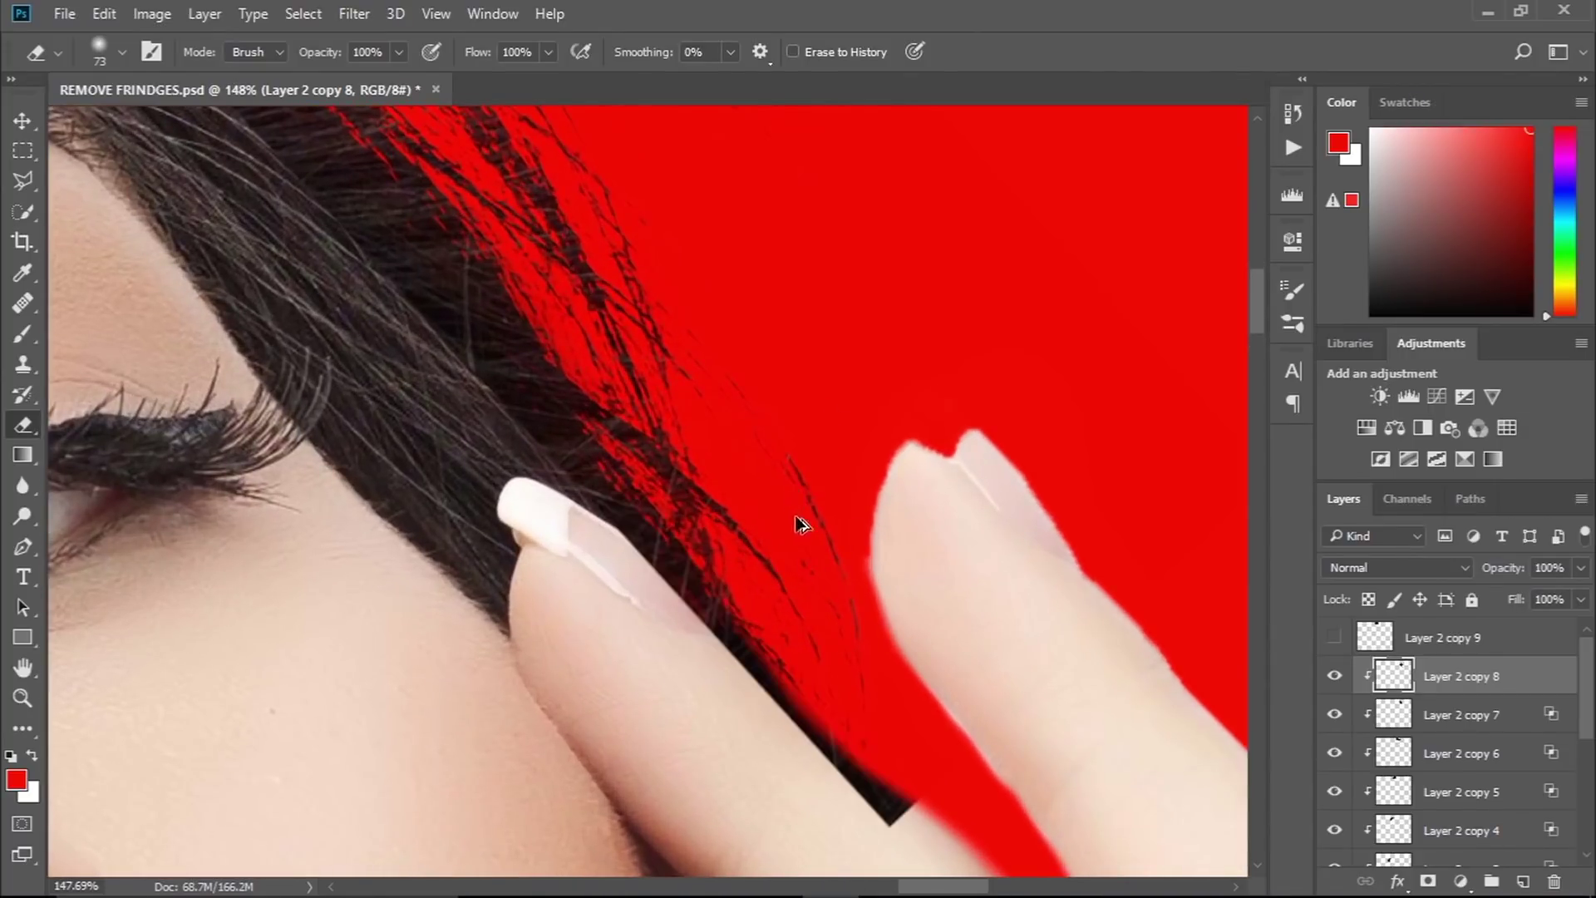
key("ctrl+z")
- Add a layer mask to copy 8 and paint black to hide hair over the fingers
key("x")
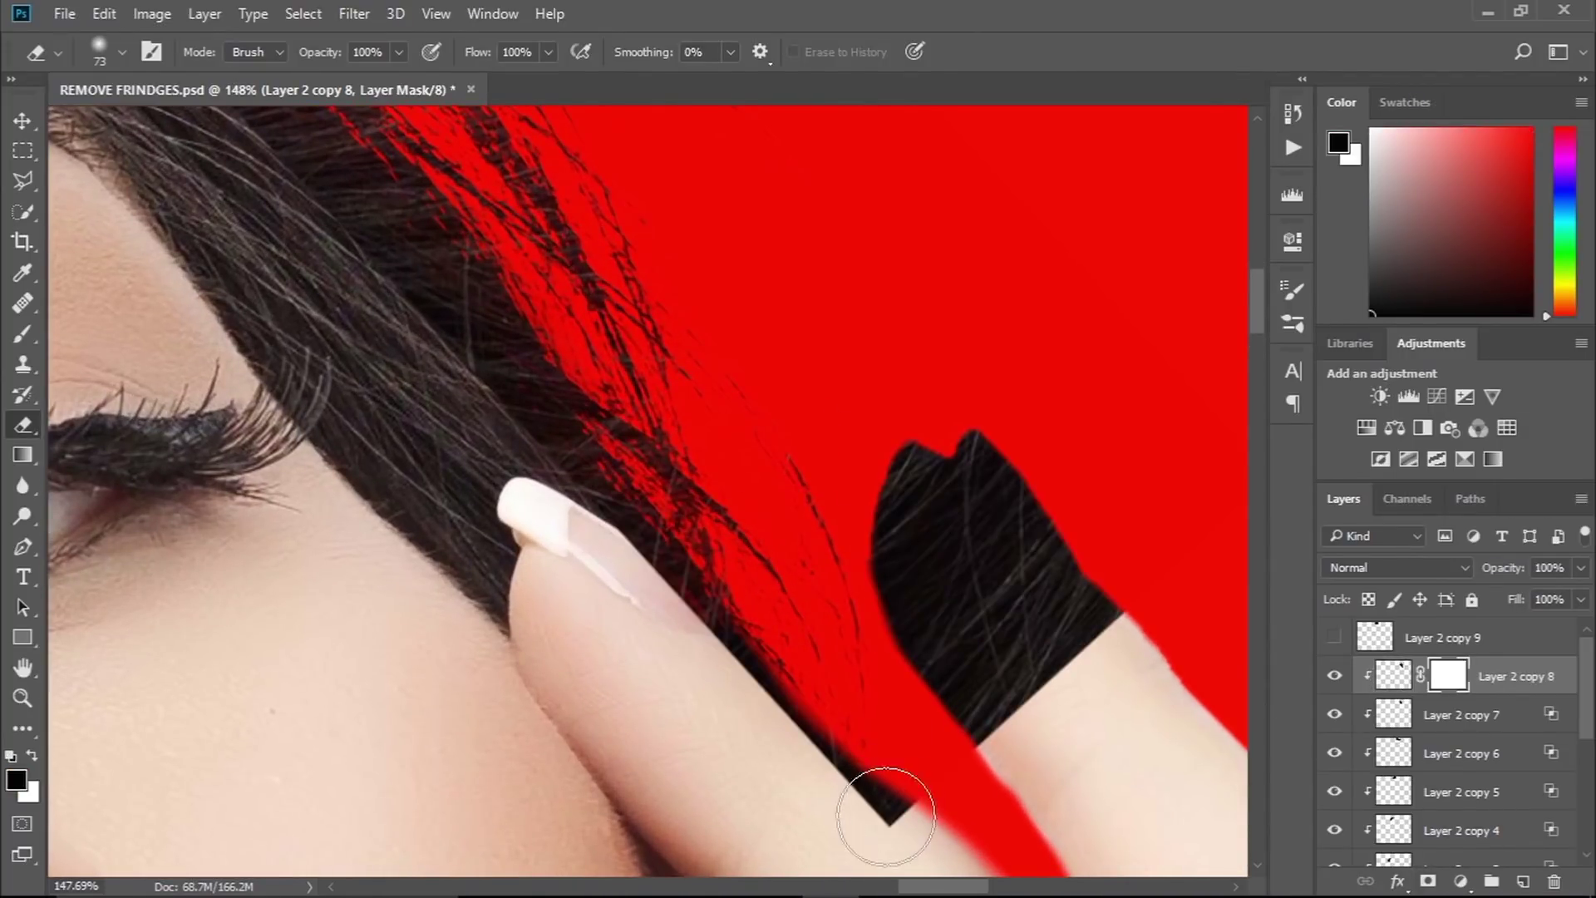
scroll(889, 798, "down", 1)
key("b")
key("bracketleft")
key("bracketleft")
key("bracketleft")
left_click_drag(889, 796, 856, 792)
left_click_drag(609, 538, 738, 679)
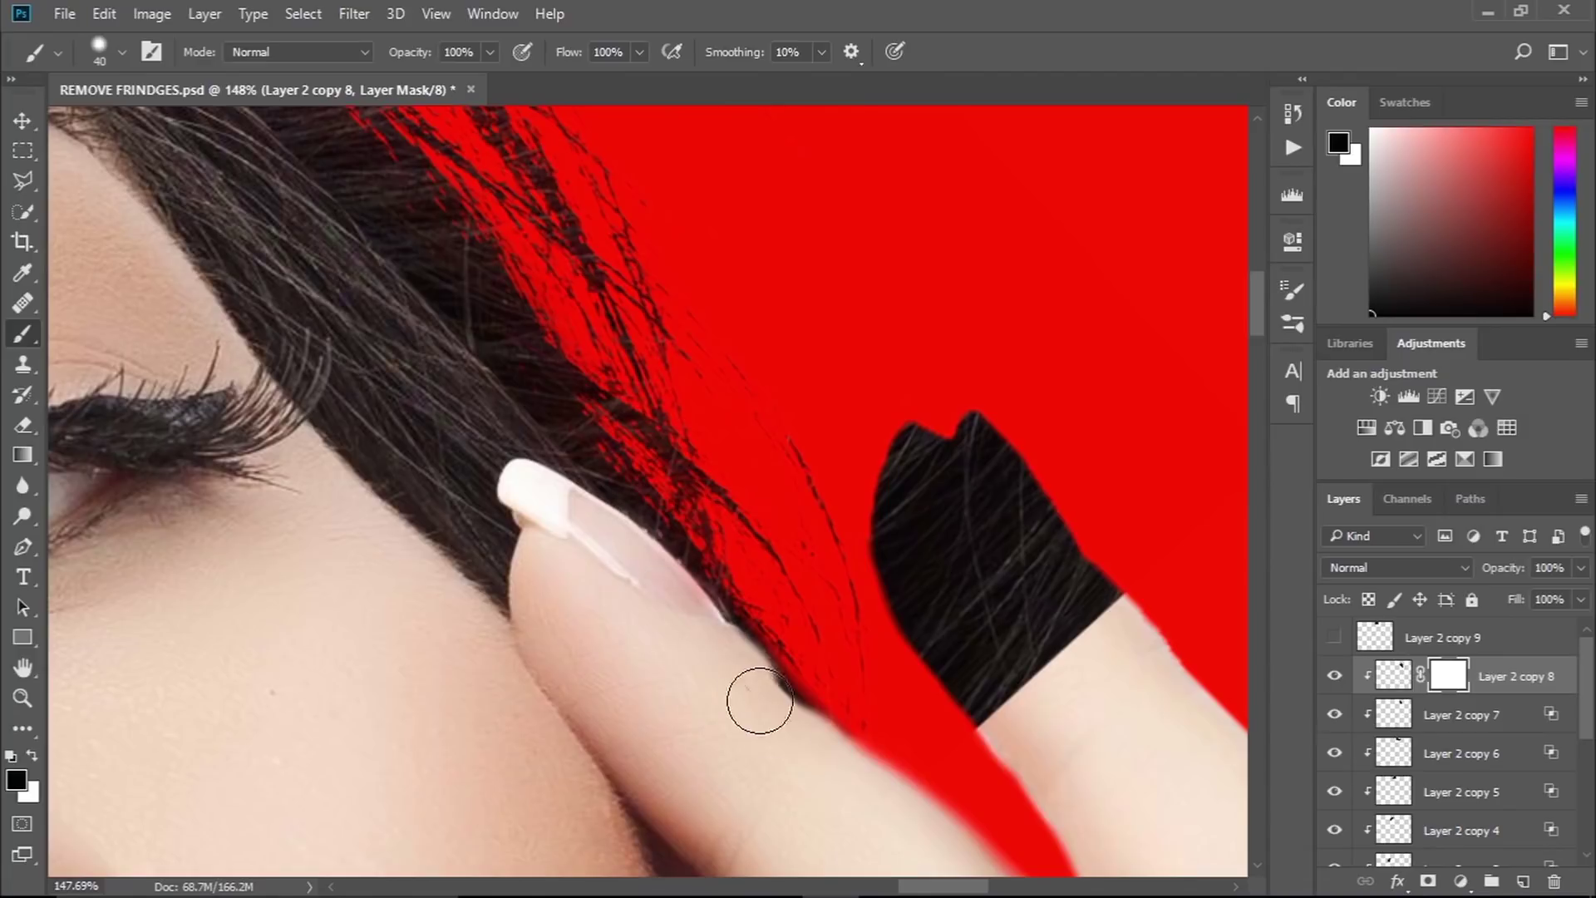
mouse_move(794, 731)
left_mouse_down()
mouse_move(937, 677)
mouse_move(969, 385)
mouse_move(1036, 509)
left_mouse_up()
scroll(946, 501, "down", 6)
scroll(946, 501, "up", 3)
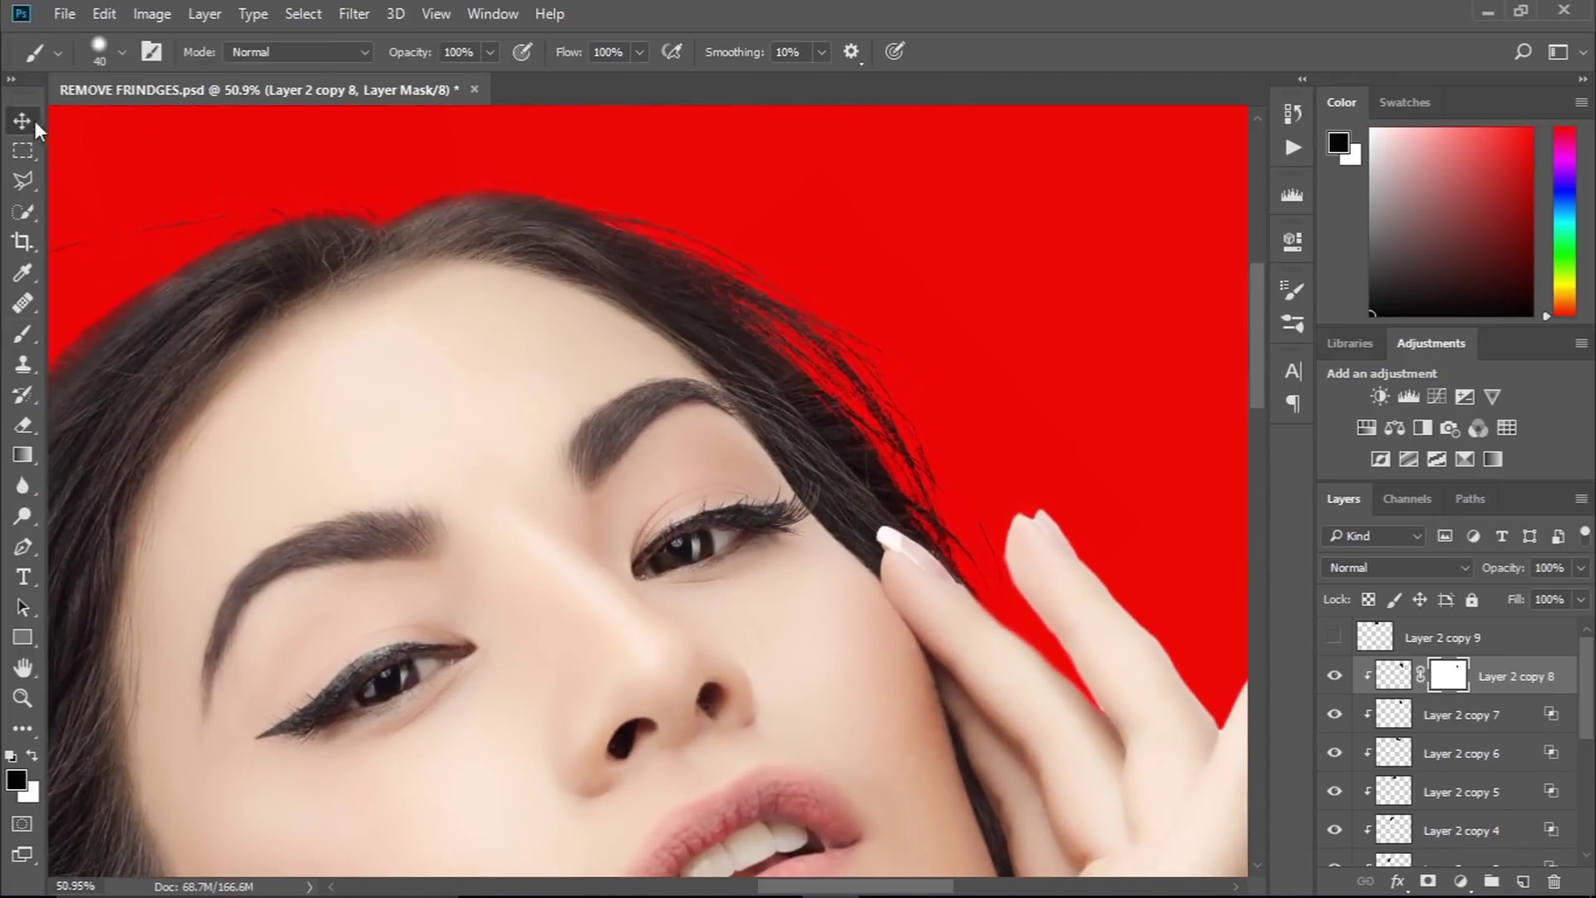
scroll(946, 502, "up", 2)
- Adjust copy 8's Blend If slider to keep the hair visible, then view the whole face
key("v")
left_click_drag(1233, 314, 1375, 314)
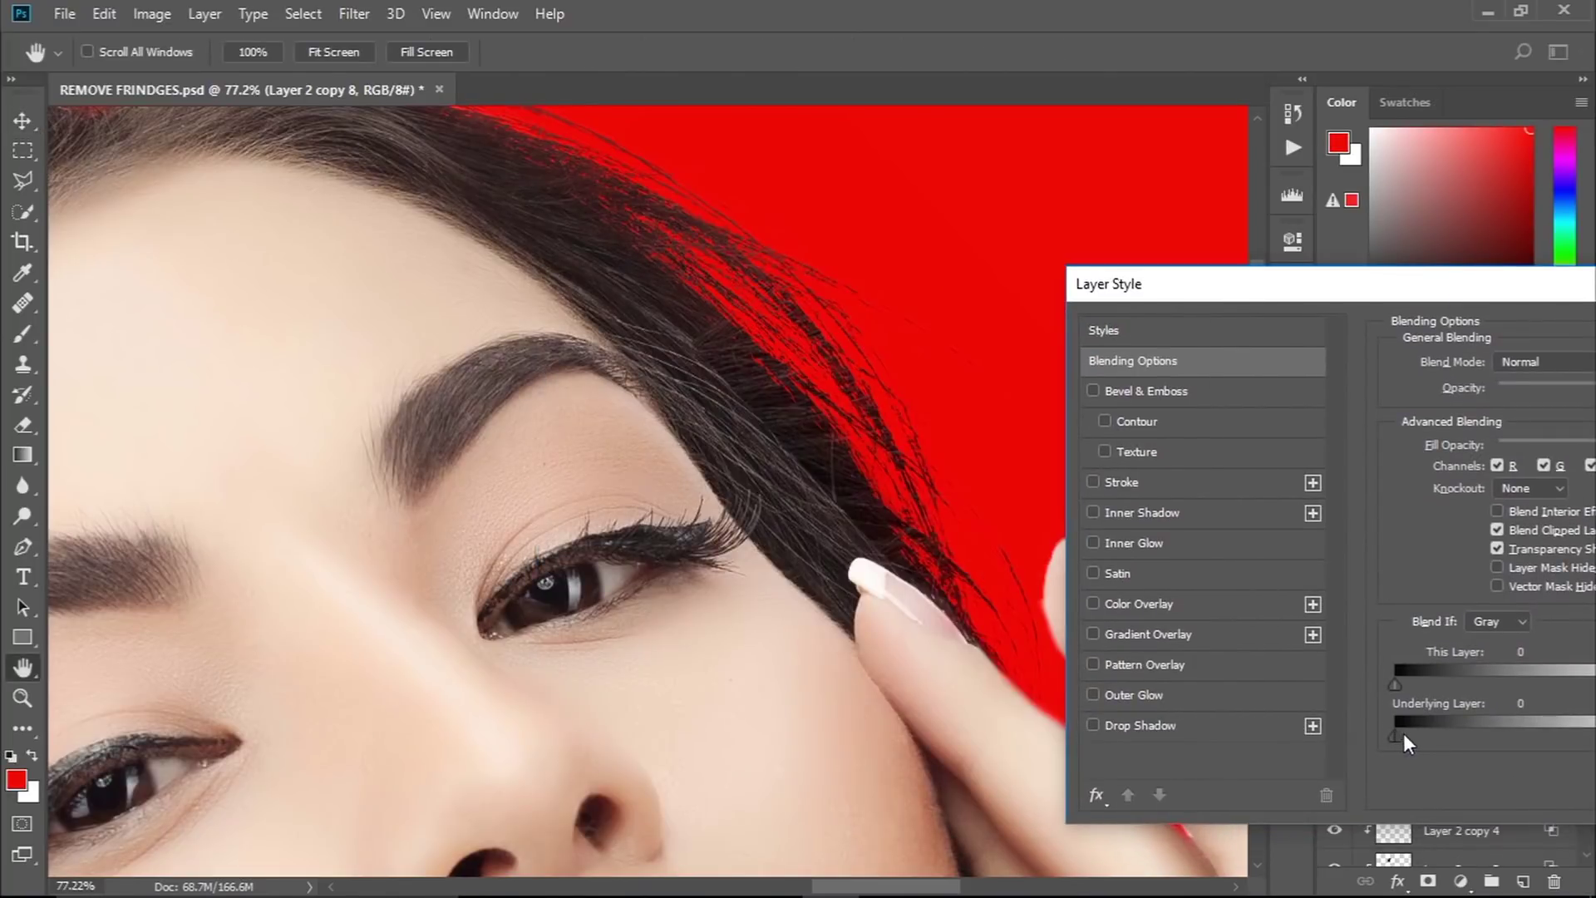
key("Return")
left_click(939, 460, "ctrl")
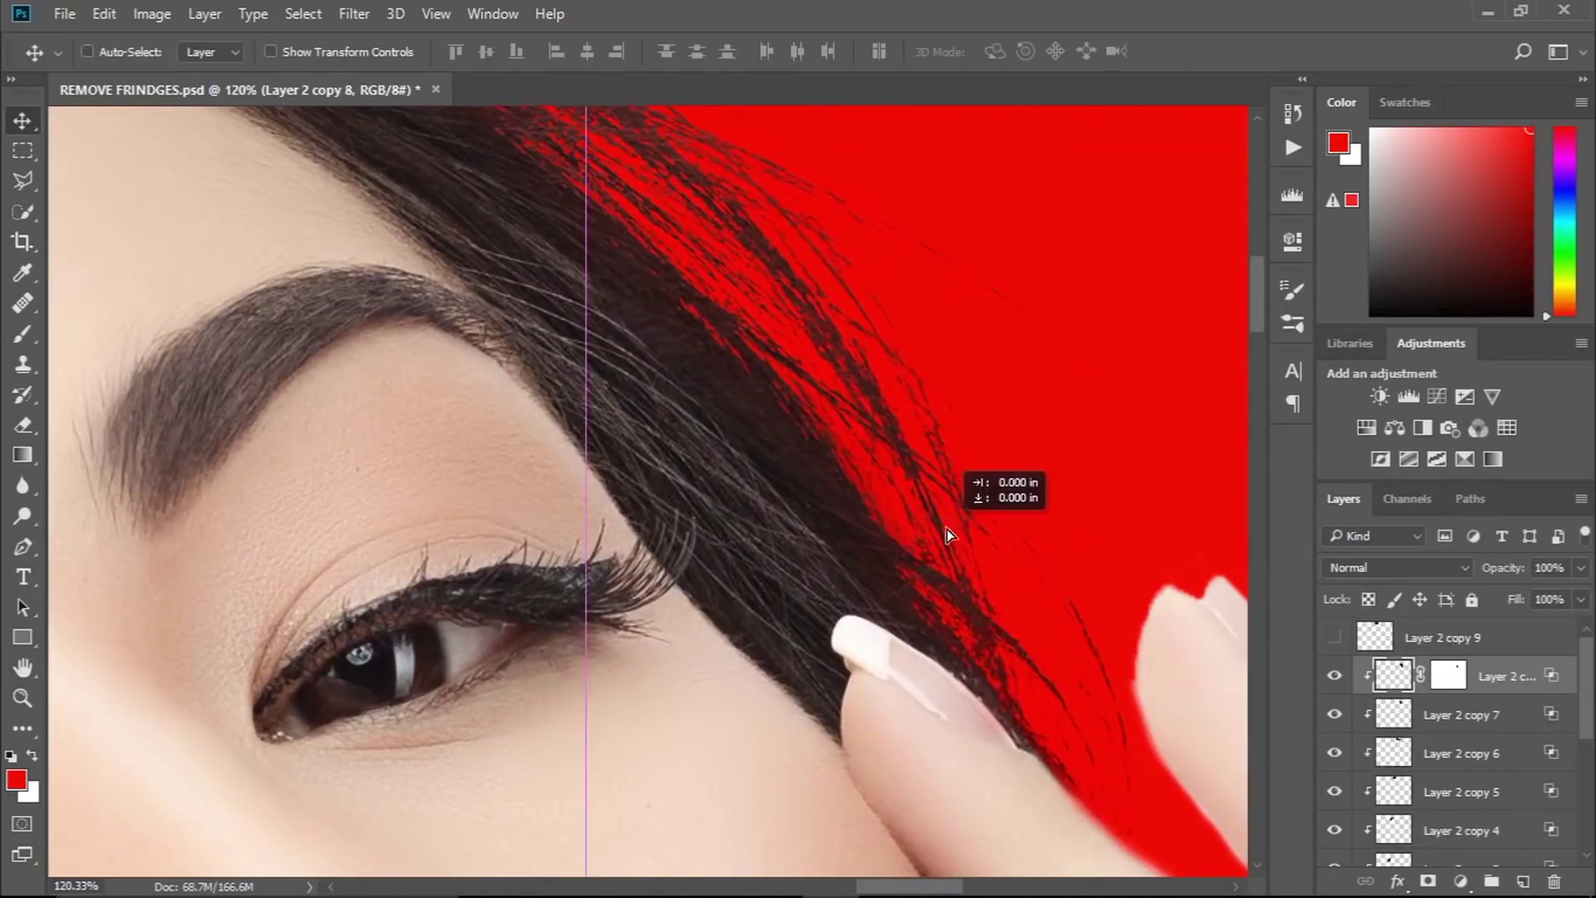
left_click(1044, 605, "ctrl+alt")
left_click_drag(871, 674, 948, 690)
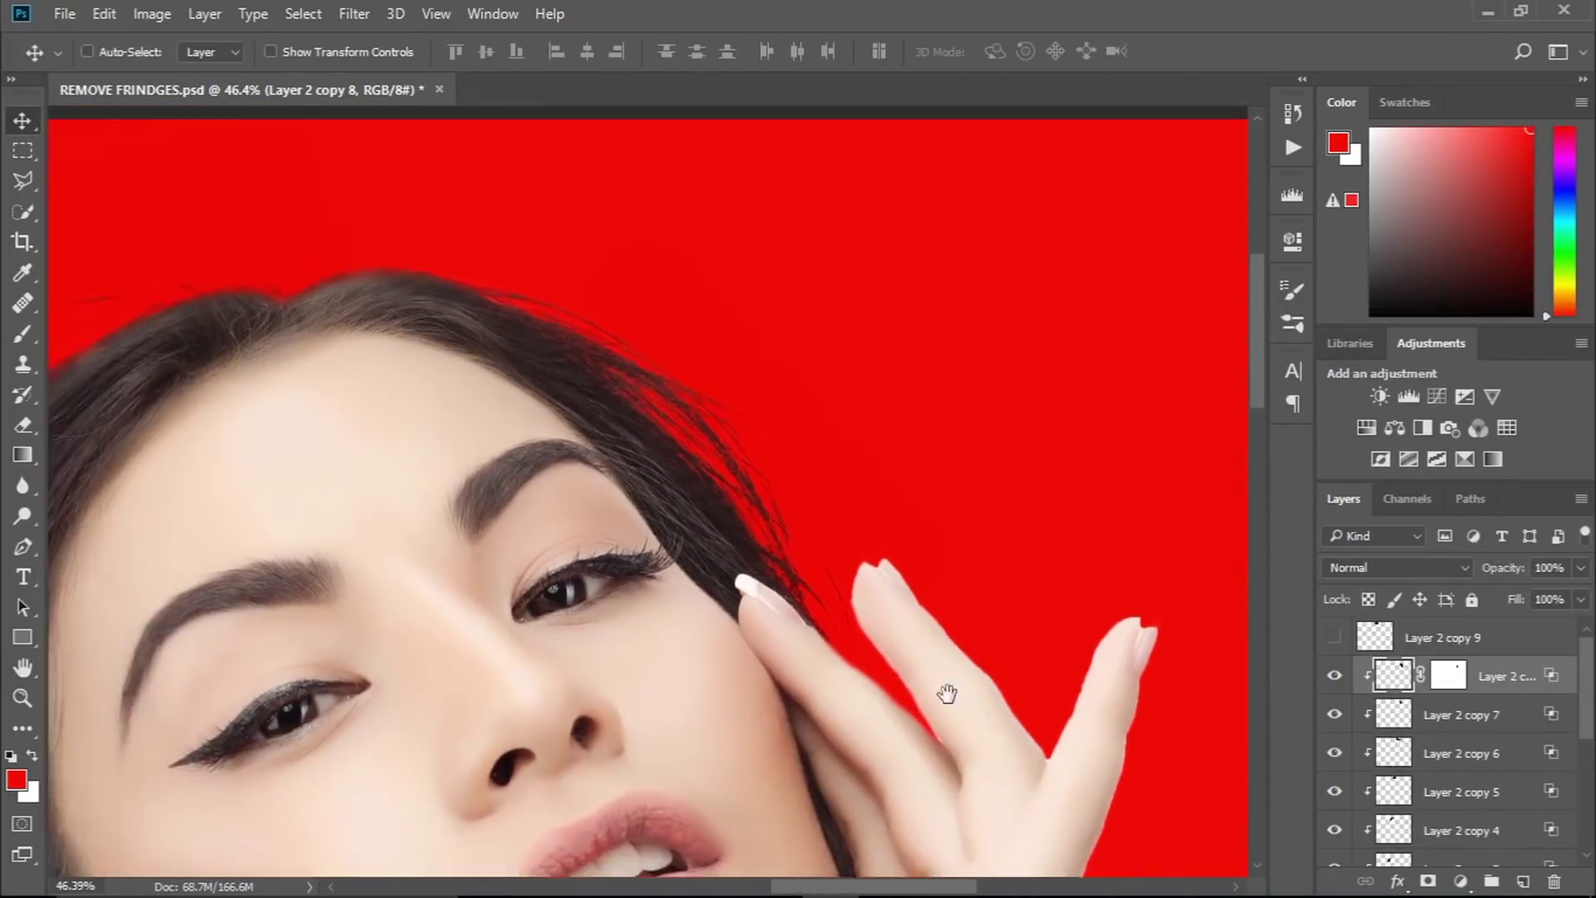
- Show Layer 2 copy 9, move it toward the hair and Alt-drag spare duplicates
left_click(1438, 637)
left_click(1334, 638)
mouse_move(1008, 606)
left_mouse_down()
mouse_move(985, 412)
mouse_move(594, 262)
left_mouse_up()
left_click_drag(712, 452, 981, 624)
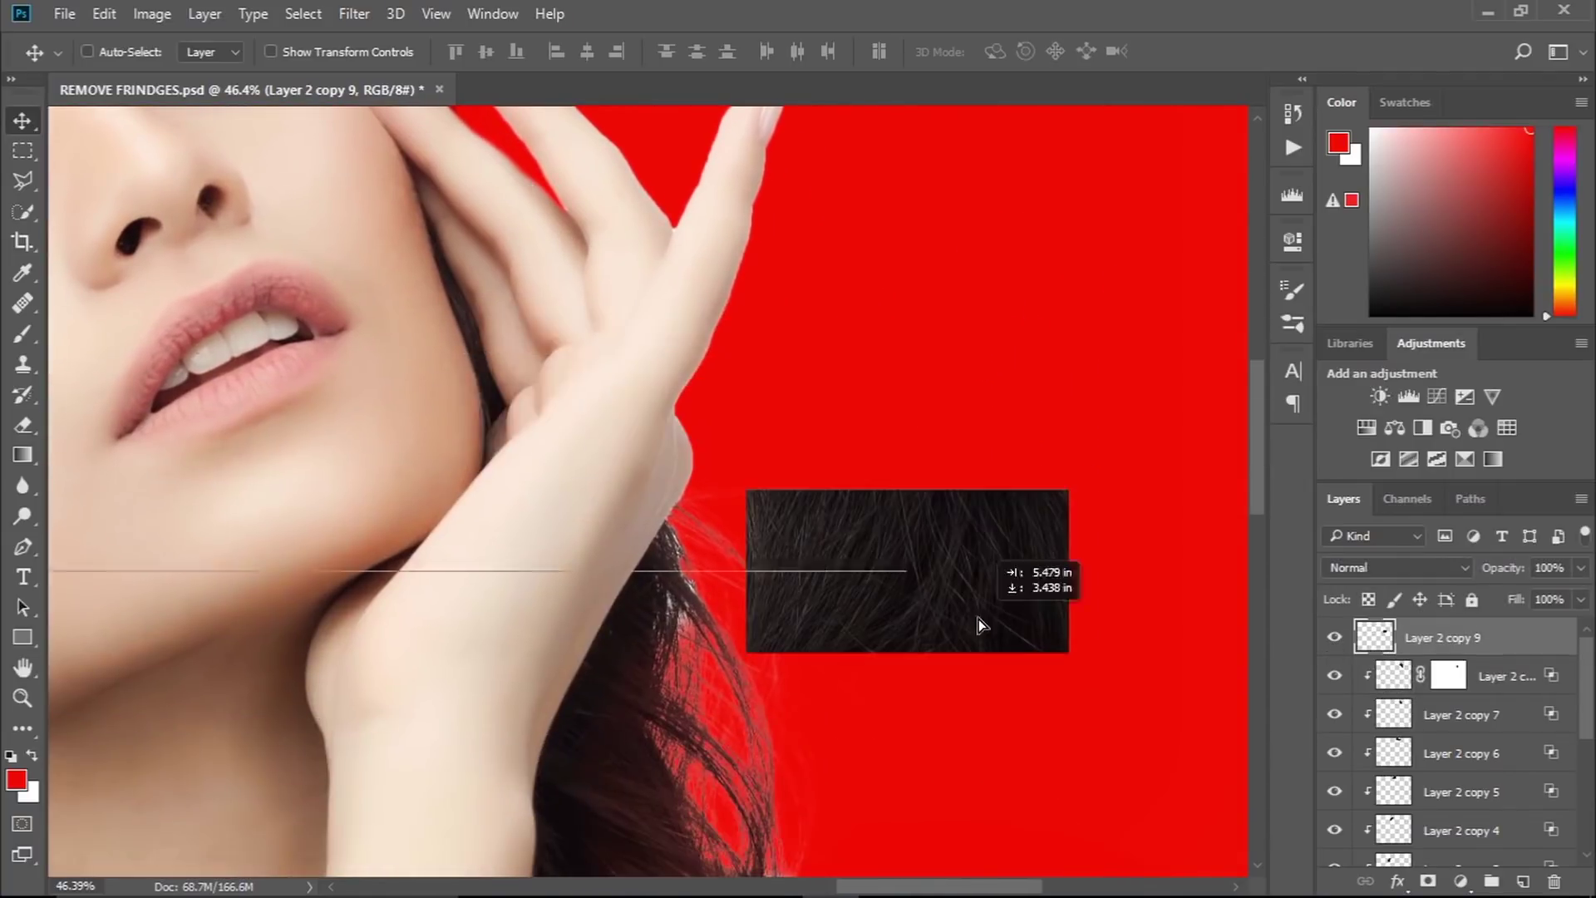
- Rotate Layer 2 copy 9 to about 21°, shrink it slightly and fit it over the hair gap
left_click(1454, 705)
key("ctrl+t")
left_click_drag(1072, 465, 1052, 646)
mouse_move(912, 591)
left_mouse_down()
mouse_move(744, 613)
mouse_move(812, 457)
left_mouse_up()
scroll(748, 615, "up", 3)
mouse_move(1152, 628)
left_mouse_down()
mouse_move(788, 723)
mouse_move(742, 604)
mouse_move(638, 599)
left_mouse_up()
left_click_drag(521, 119, 519, 163)
left_click_drag(704, 805, 716, 791)
left_click(1031, 55)
- Clip the copy 9 patch to the hair and split its Blend If slider to 152
left_click(1496, 735, "alt")
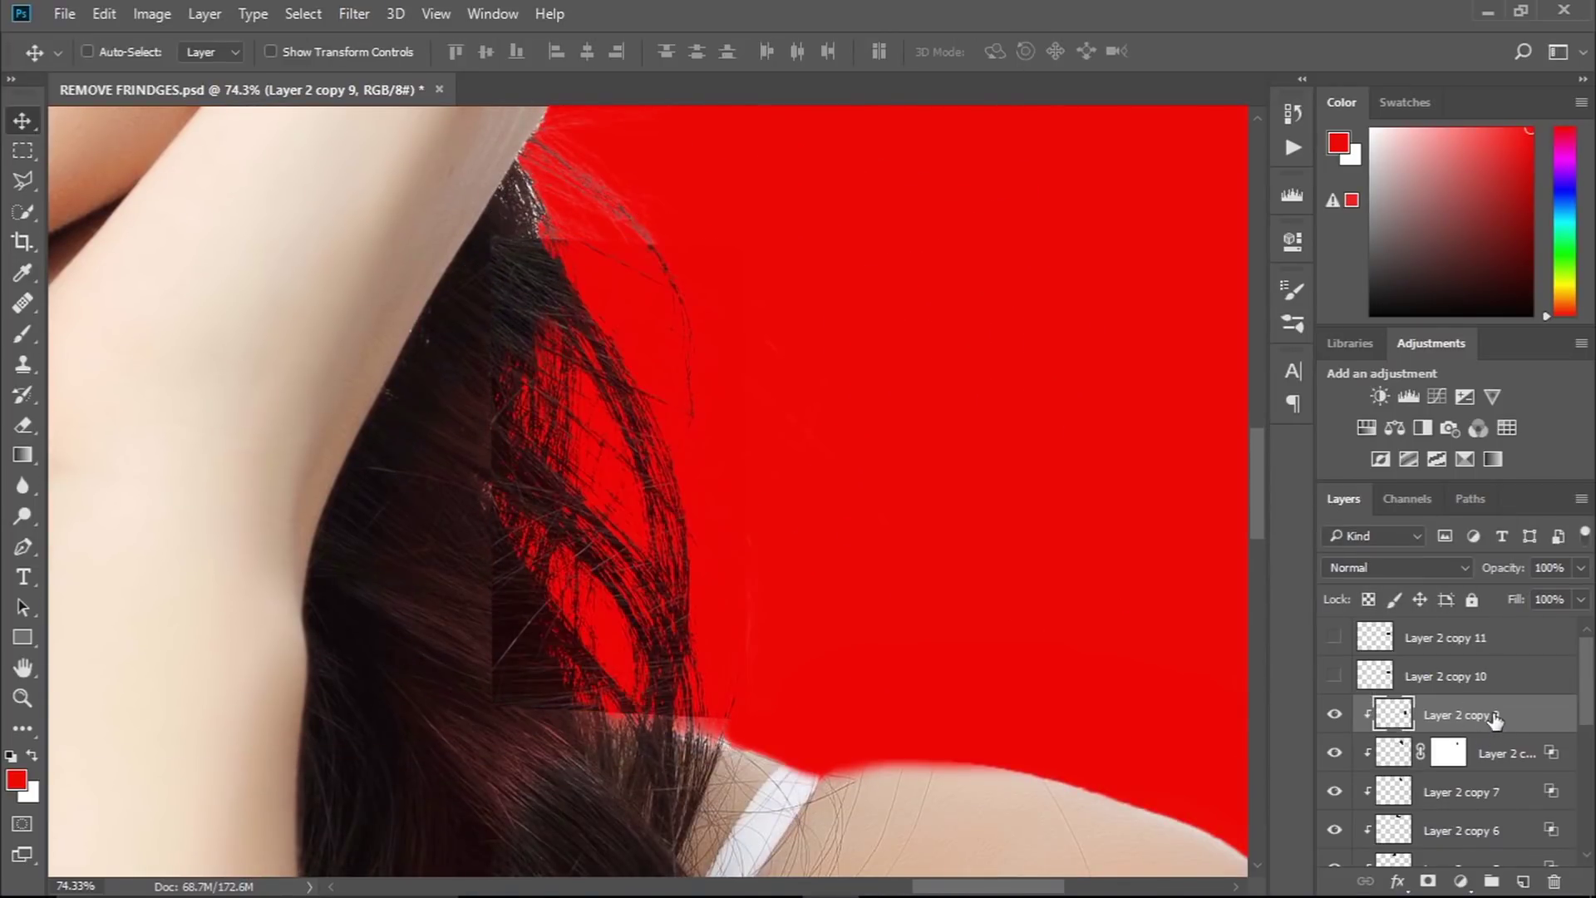
double_click(1505, 721)
left_click_drag(664, 285, 1141, 180)
left_click_drag(1145, 634, 1324, 634)
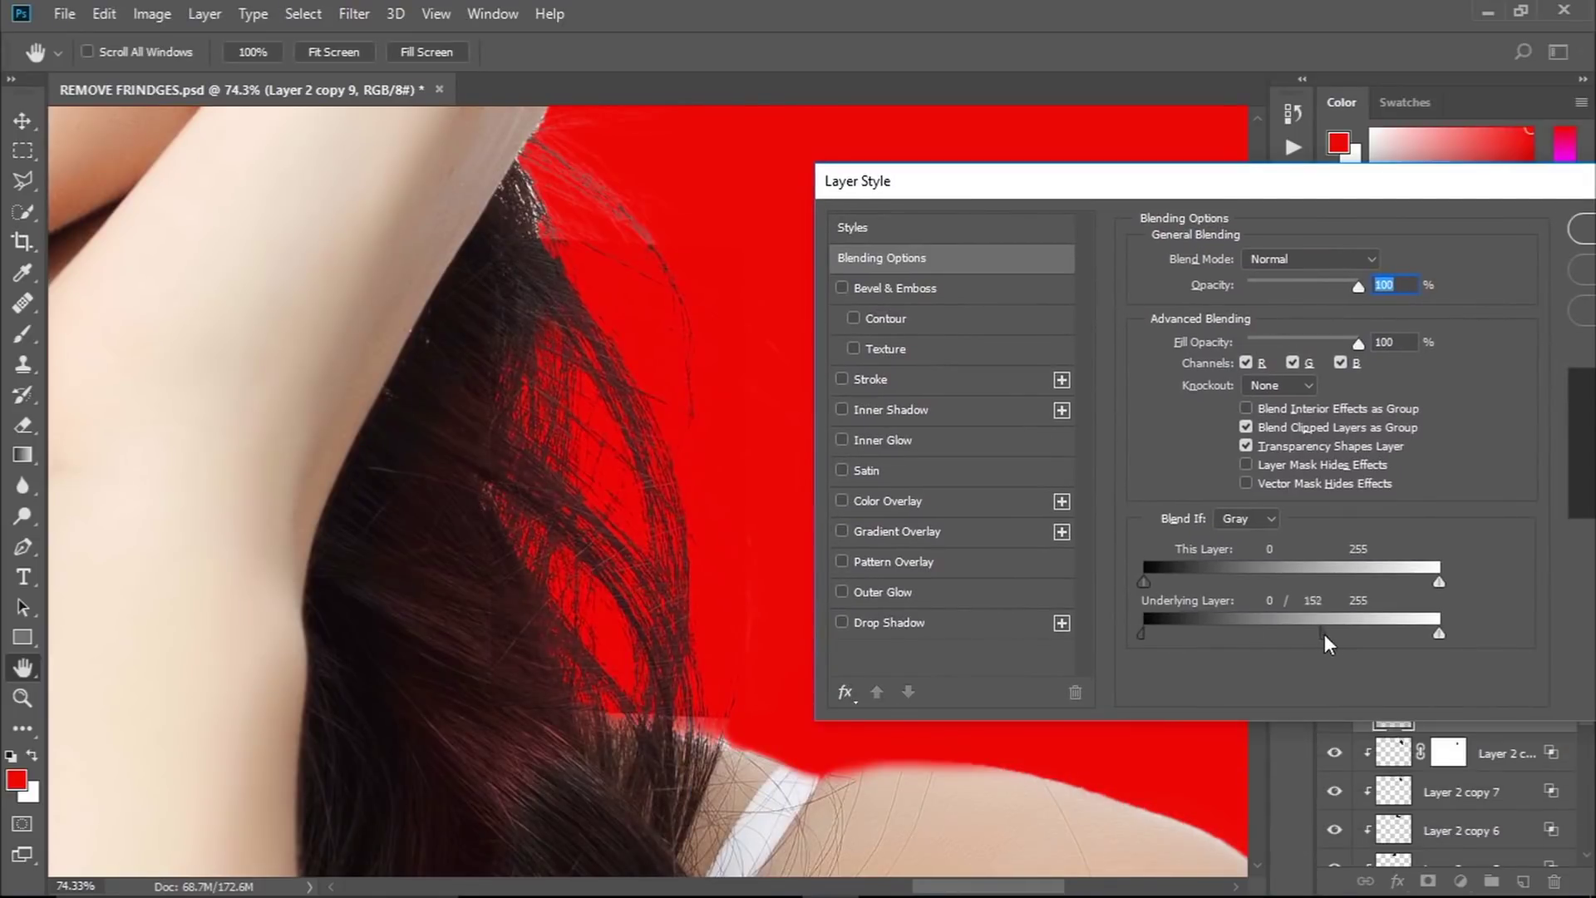
key("Return")
- Erase the excess edges of the copy 9 patch
key("e")
scroll(506, 643, "up", 2)
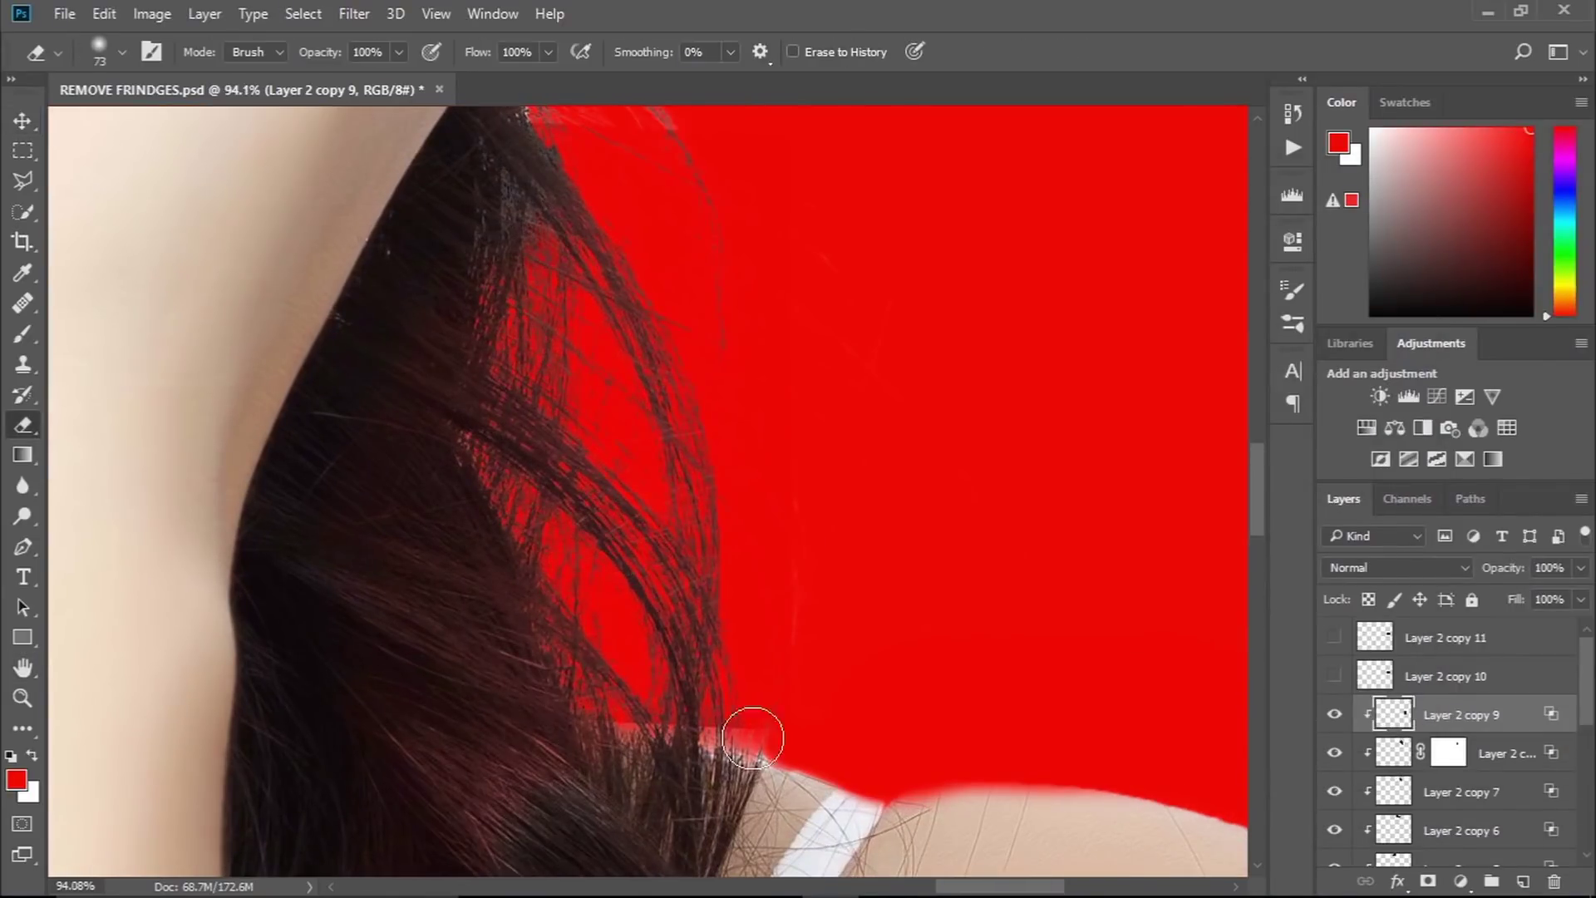
scroll(580, 327, "up", 3)
scroll(767, 390, "down", 3)
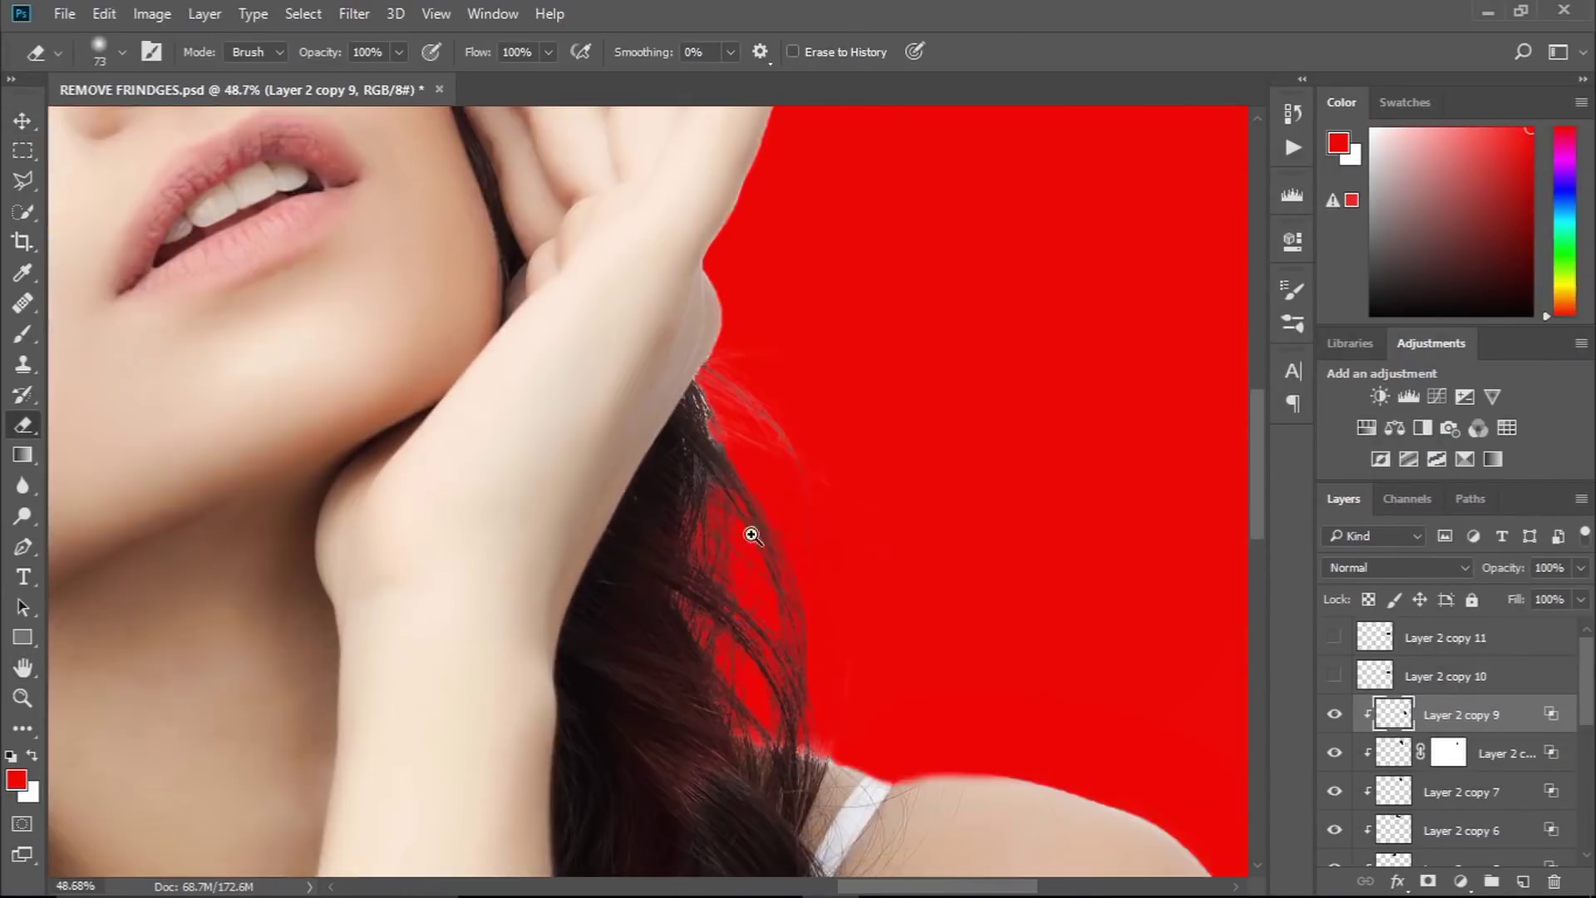
- Duplicate the patch as Layer 2 copy 12, move it up-left over the gap, then erase and blend it
key("v")
scroll(755, 540, "up", 3)
key("ctrl+j")
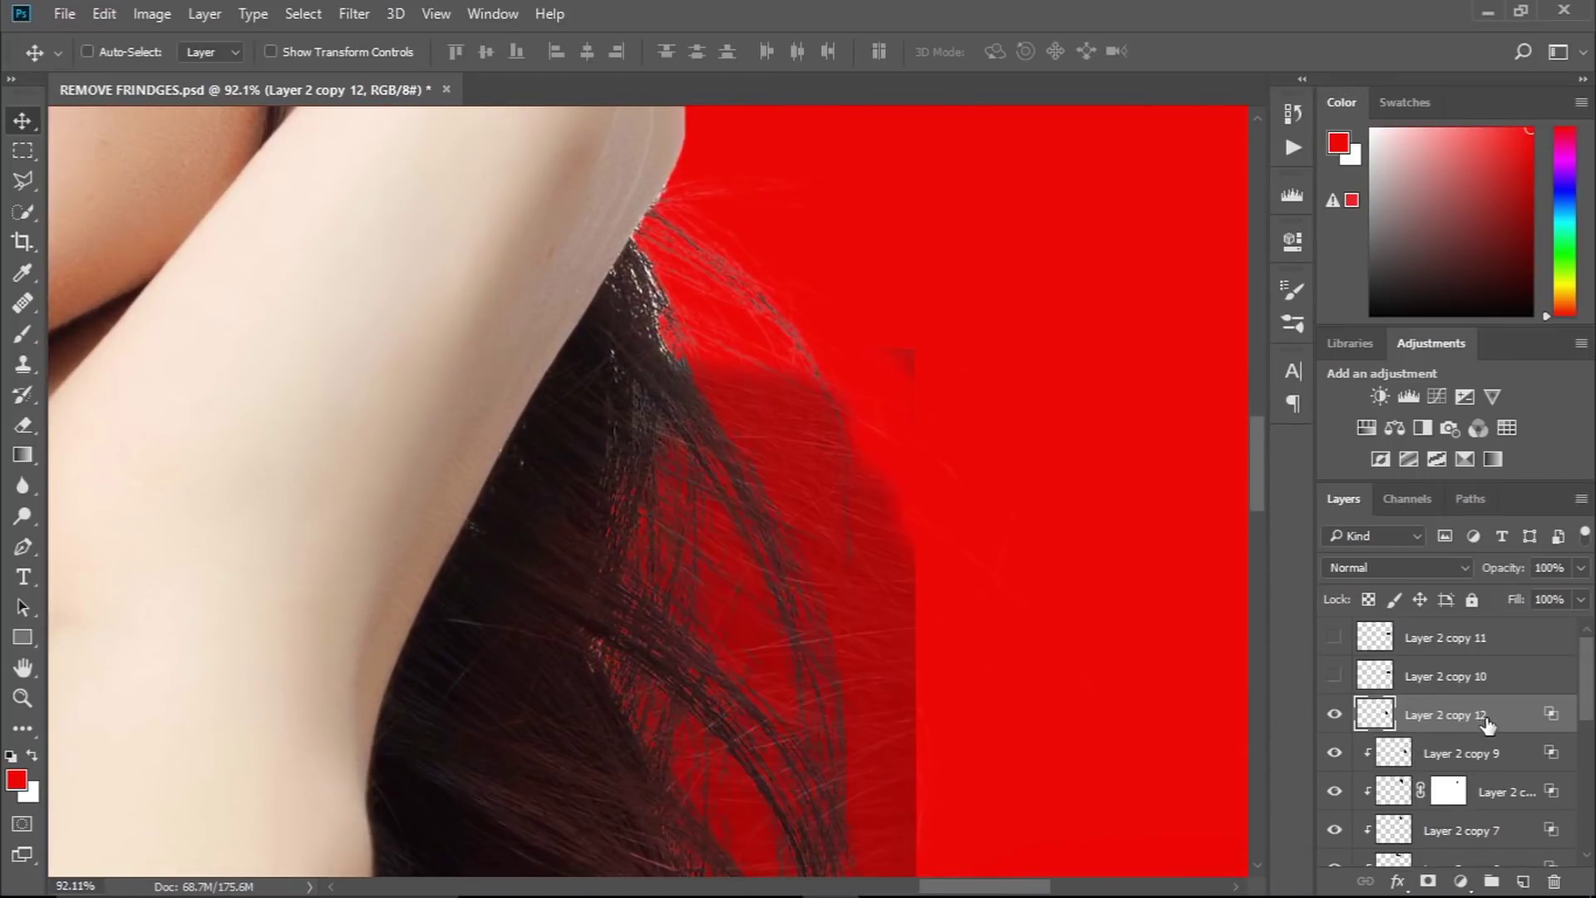
left_click_drag(798, 499, 740, 449)
key("e")
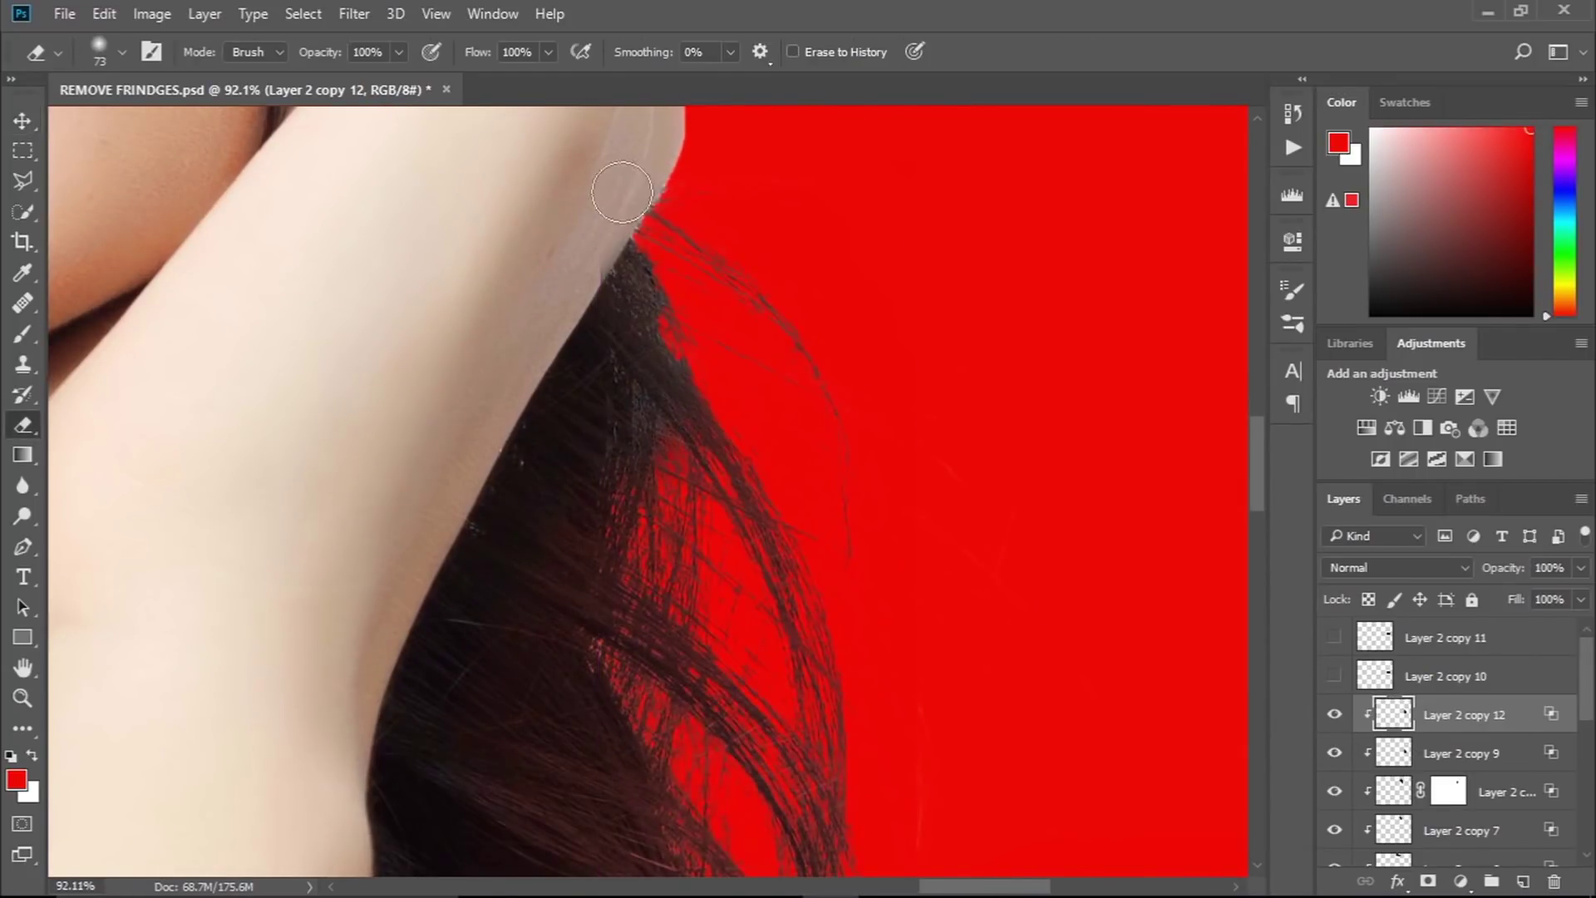
double_click(1521, 715)
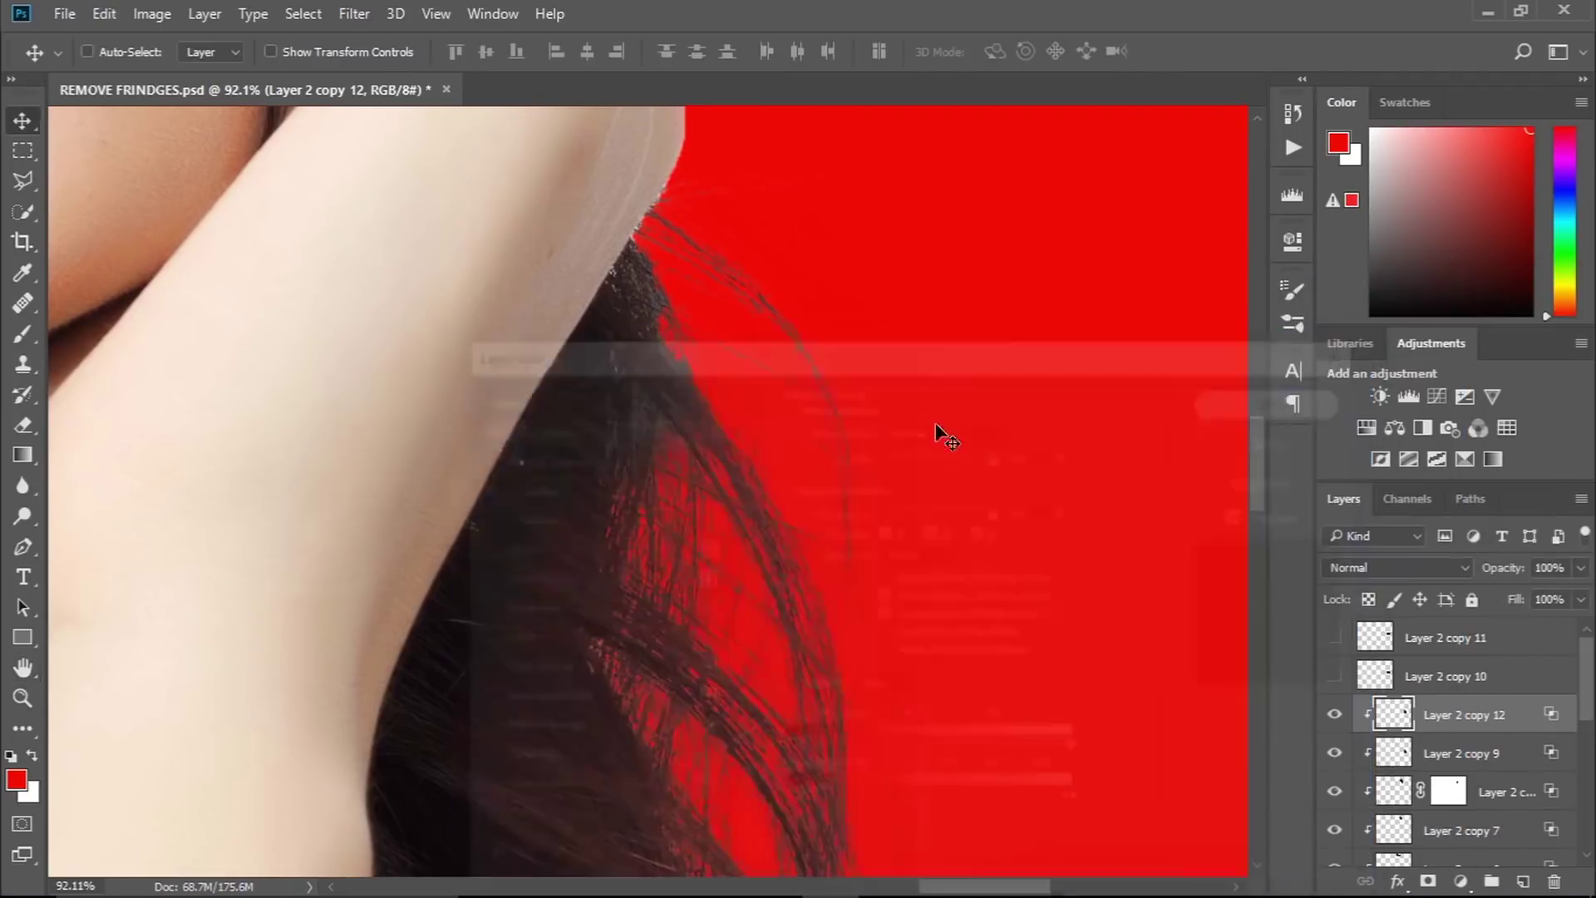
left_click(1325, 396)
scroll(719, 518, "up", 3)
scroll(631, 368, "down", 5)
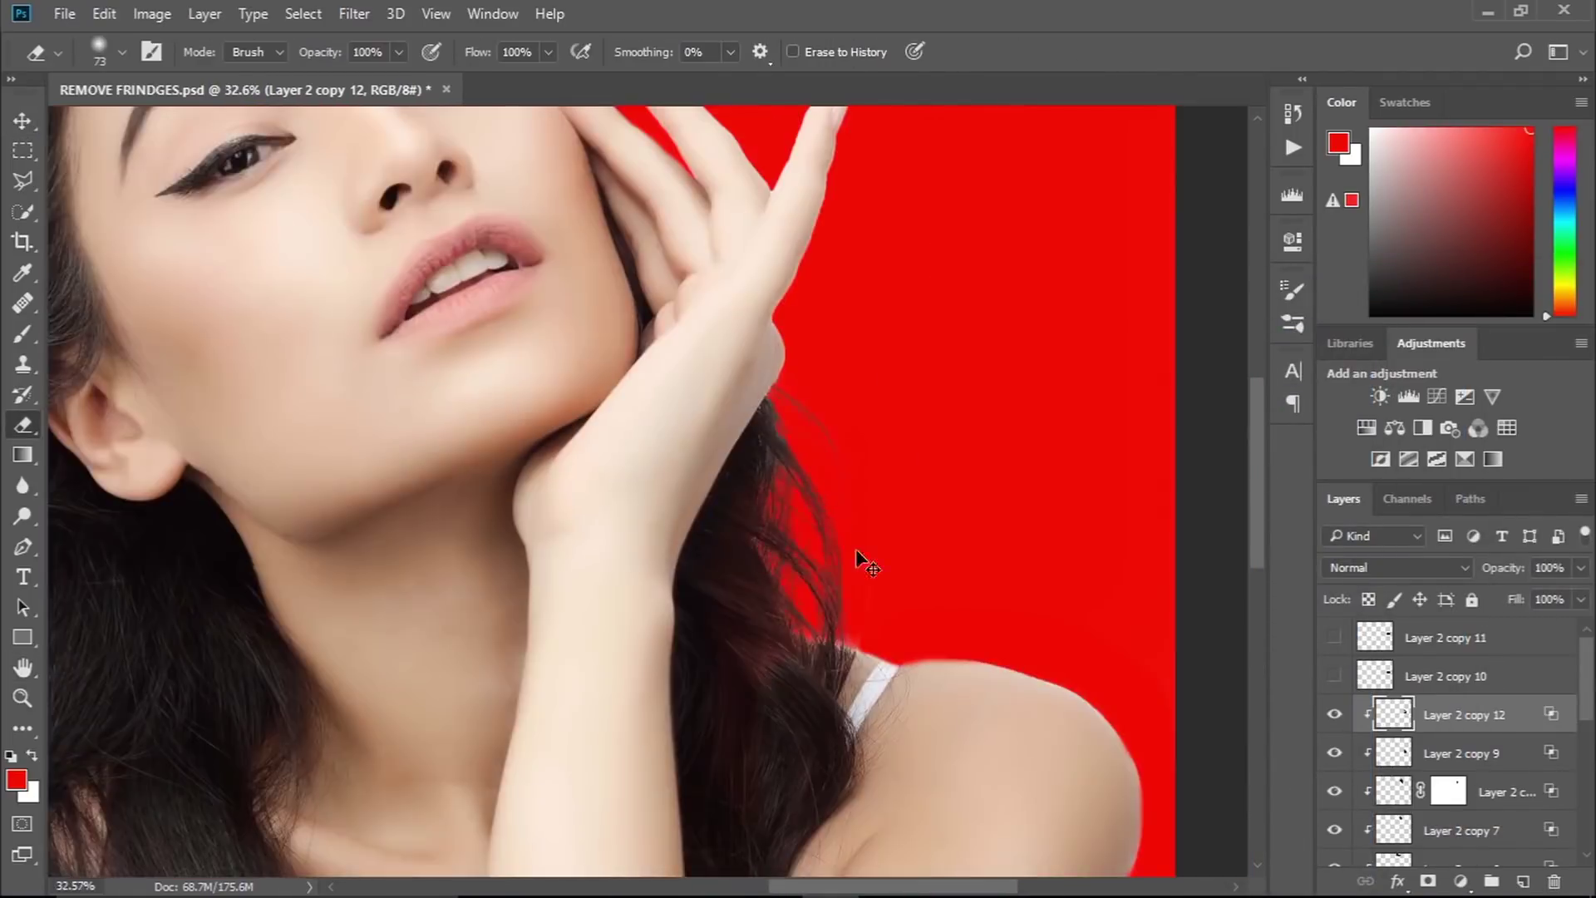
scroll(817, 513, "up", 5)
scroll(697, 406, "down", 5)
scroll(812, 576, "down", 3)
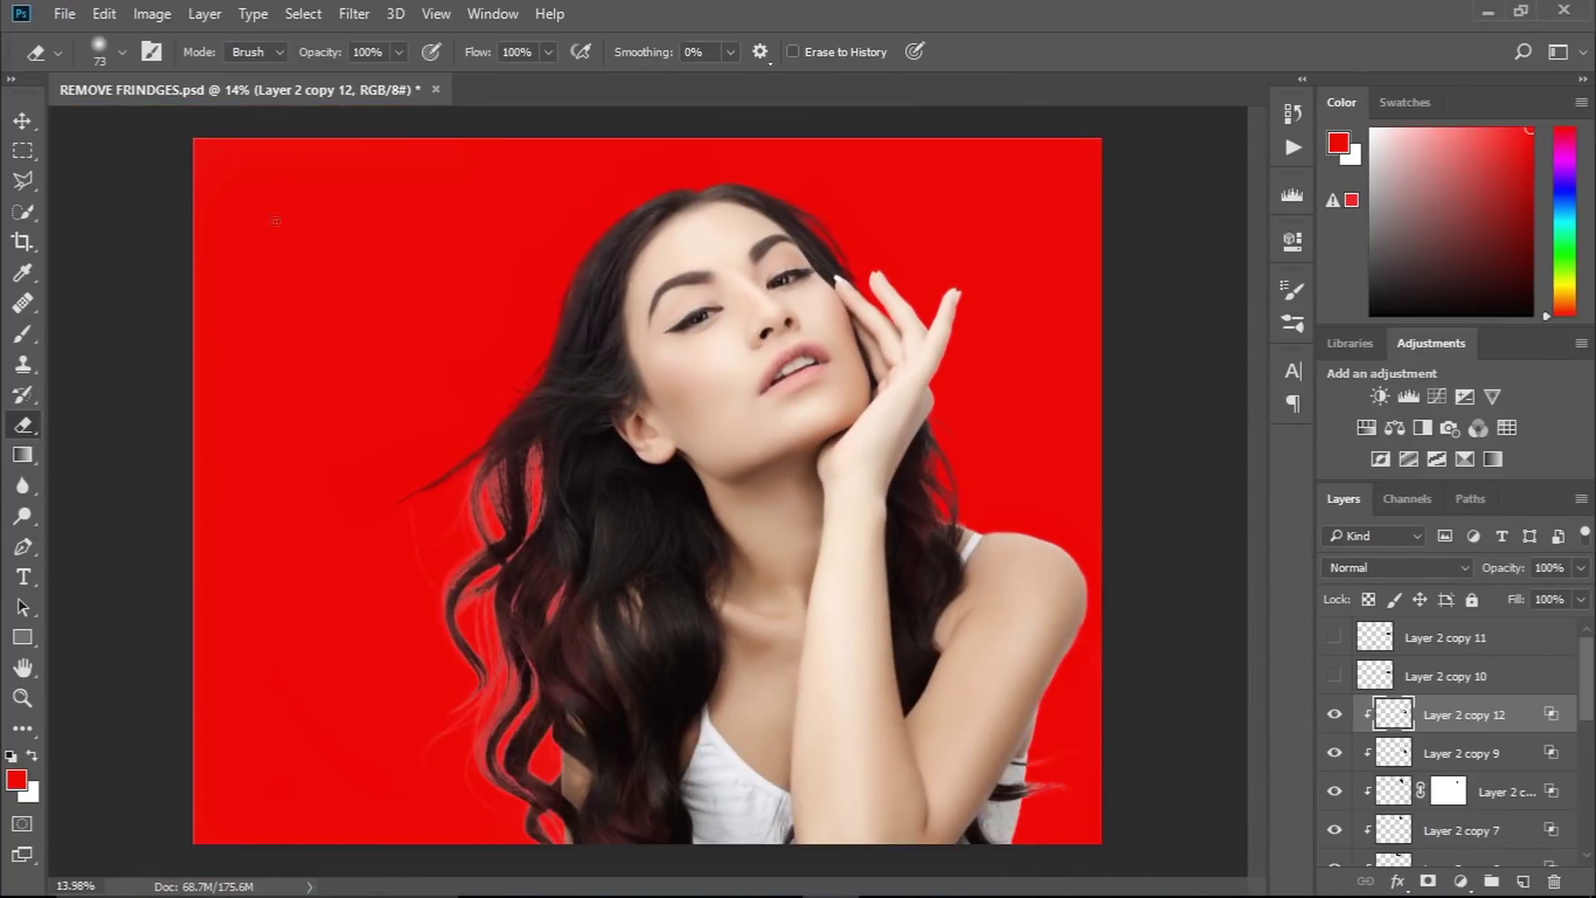
- Rotate Layer 2 copy 10 nearer vertical and move it left over the hair strands
key("v")
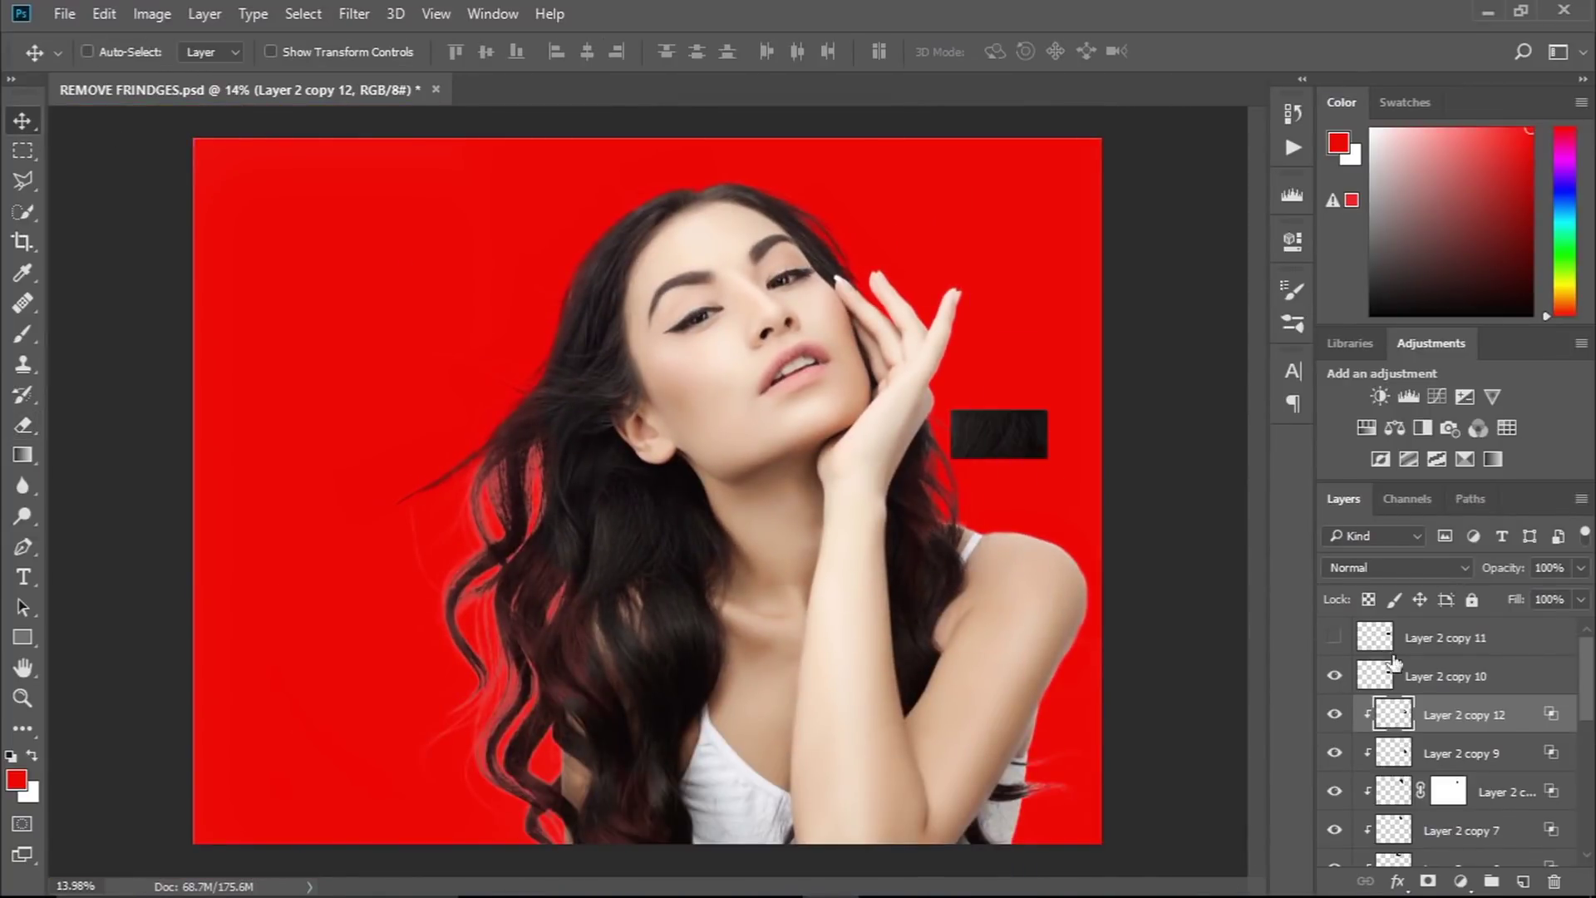
left_click(1415, 672)
scroll(956, 535, "up", 5)
scroll(938, 563, "up", 1)
key("ctrl+t")
mouse_move(867, 675)
left_mouse_down()
mouse_move(933, 713)
mouse_move(880, 730)
left_mouse_up()
left_click_drag(1072, 332, 1075, 321)
key("Return")
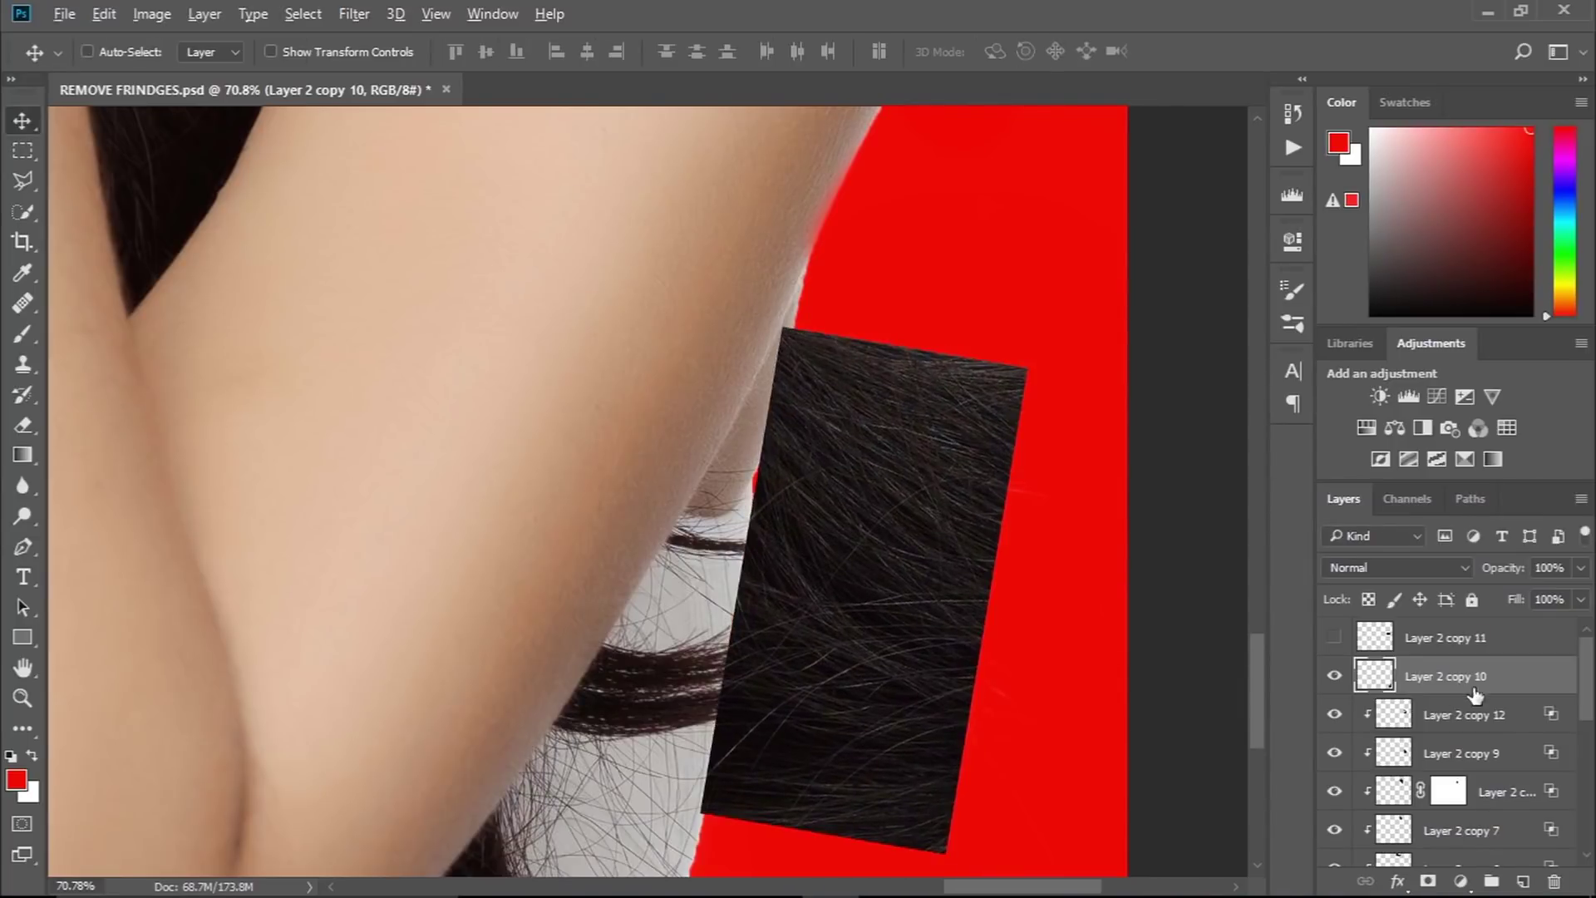
- Clip the copy 10 patch to the hair and brush its mask edges out with black
left_click(1474, 693, "alt")
left_click(1428, 881)
key("b")
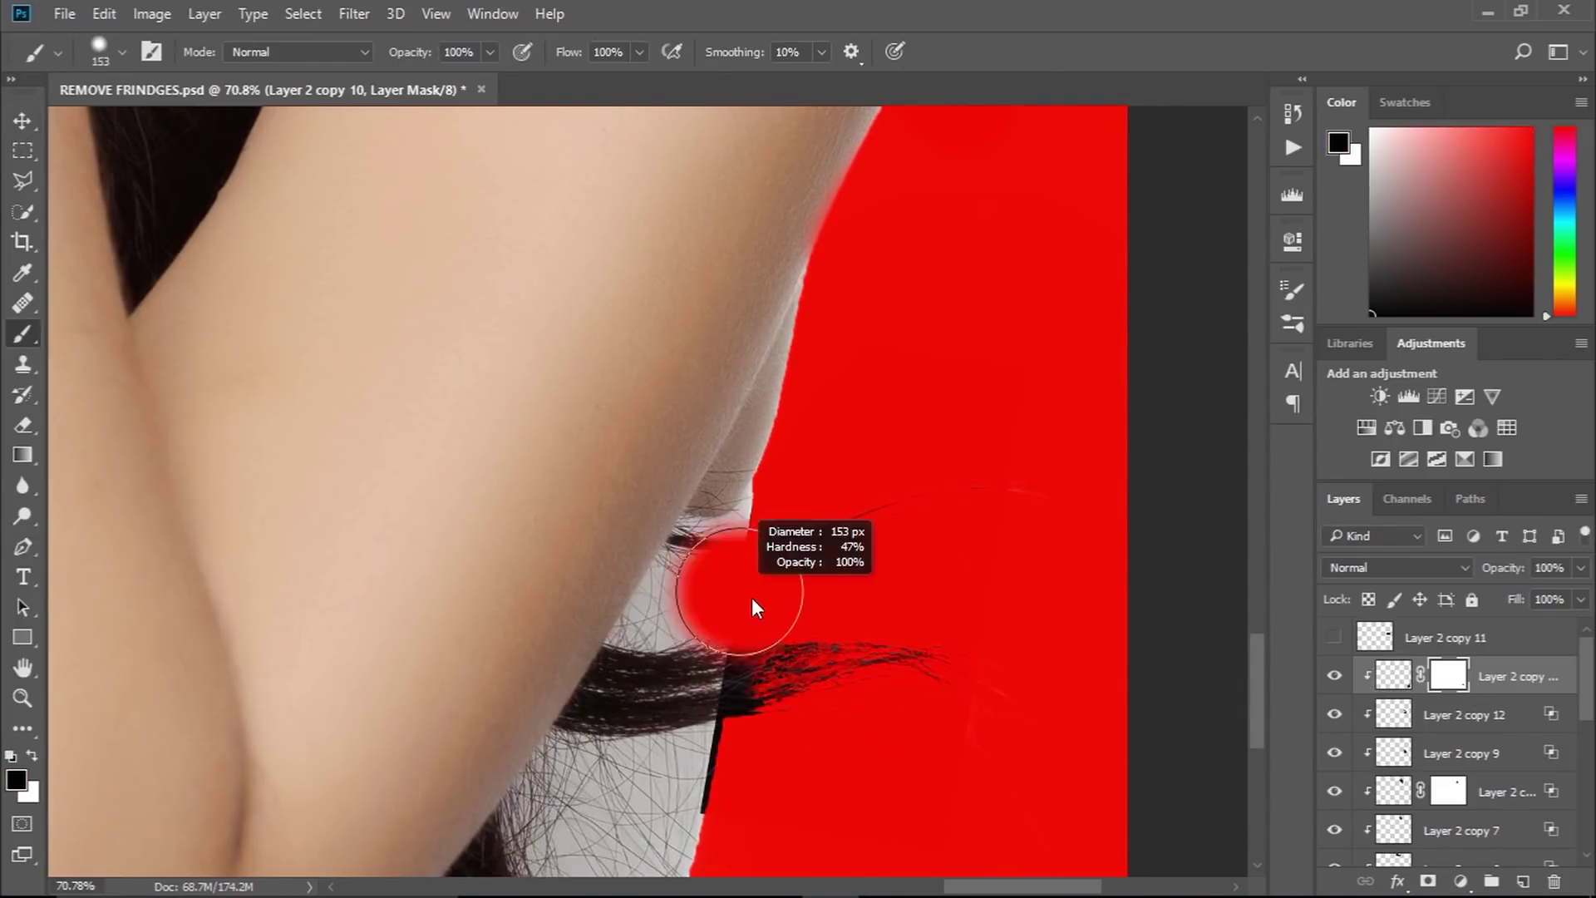
scroll(758, 587, "up", 5)
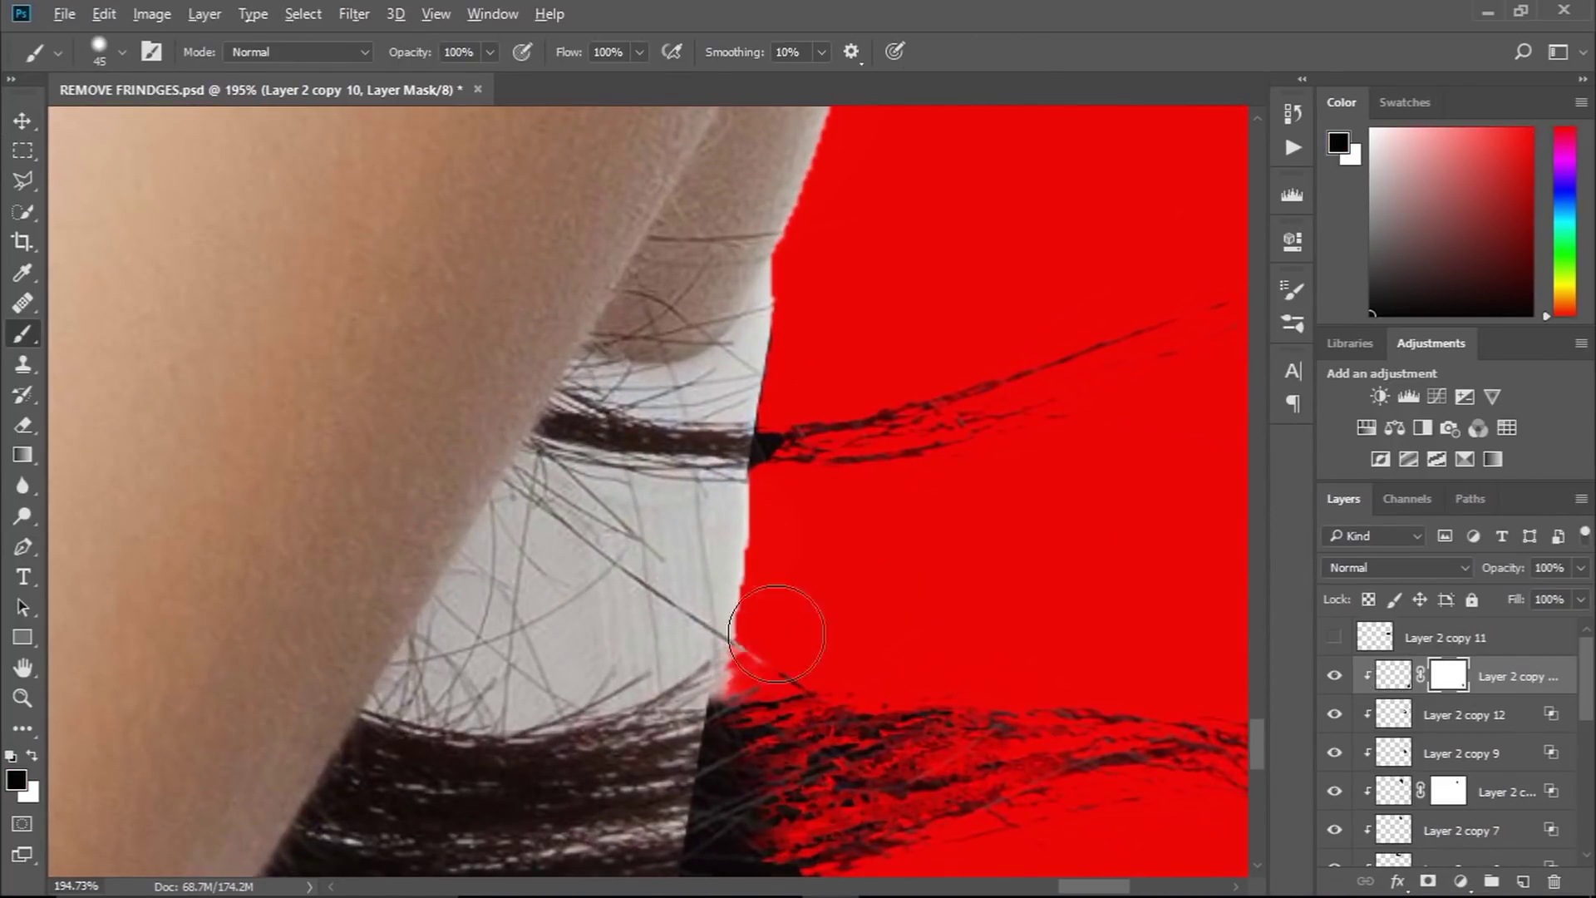
scroll(767, 634, "down", 5)
scroll(783, 738, "up", 4)
scroll(837, 716, "up", 2)
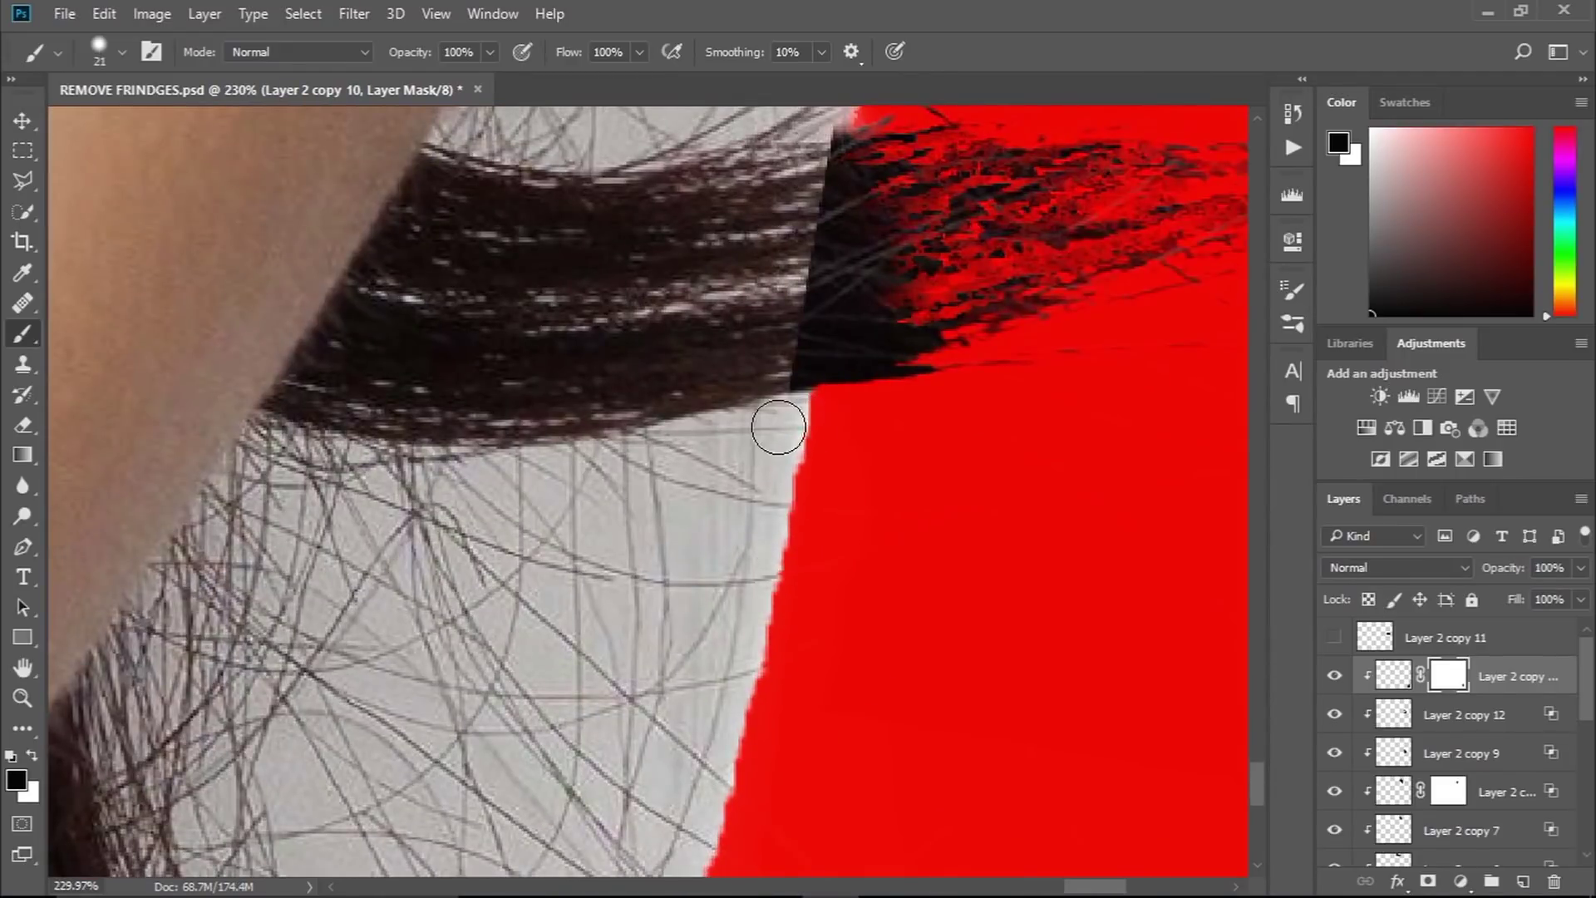
scroll(780, 426, "down", 5)
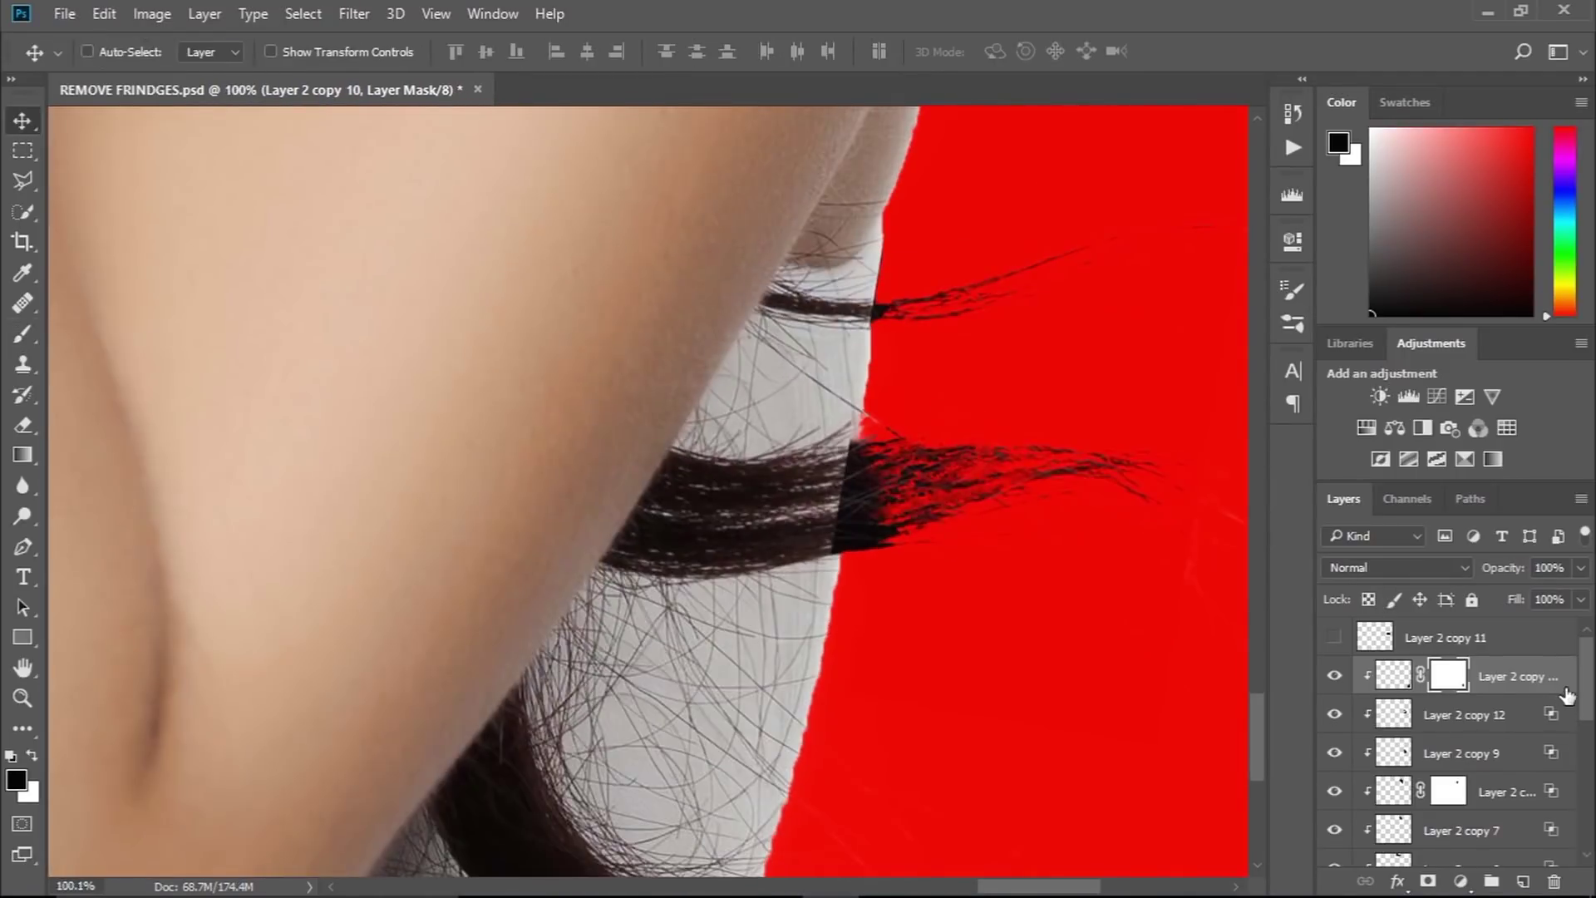
- Set the copy 10 Blend If to 184, erase extras, and make Layer 2 copy 11 visible
left_click_drag(894, 352, 292, 233)
left_click_drag(198, 669, 414, 670)
left_click(697, 264)
left_click_drag(948, 483, 748, 463)
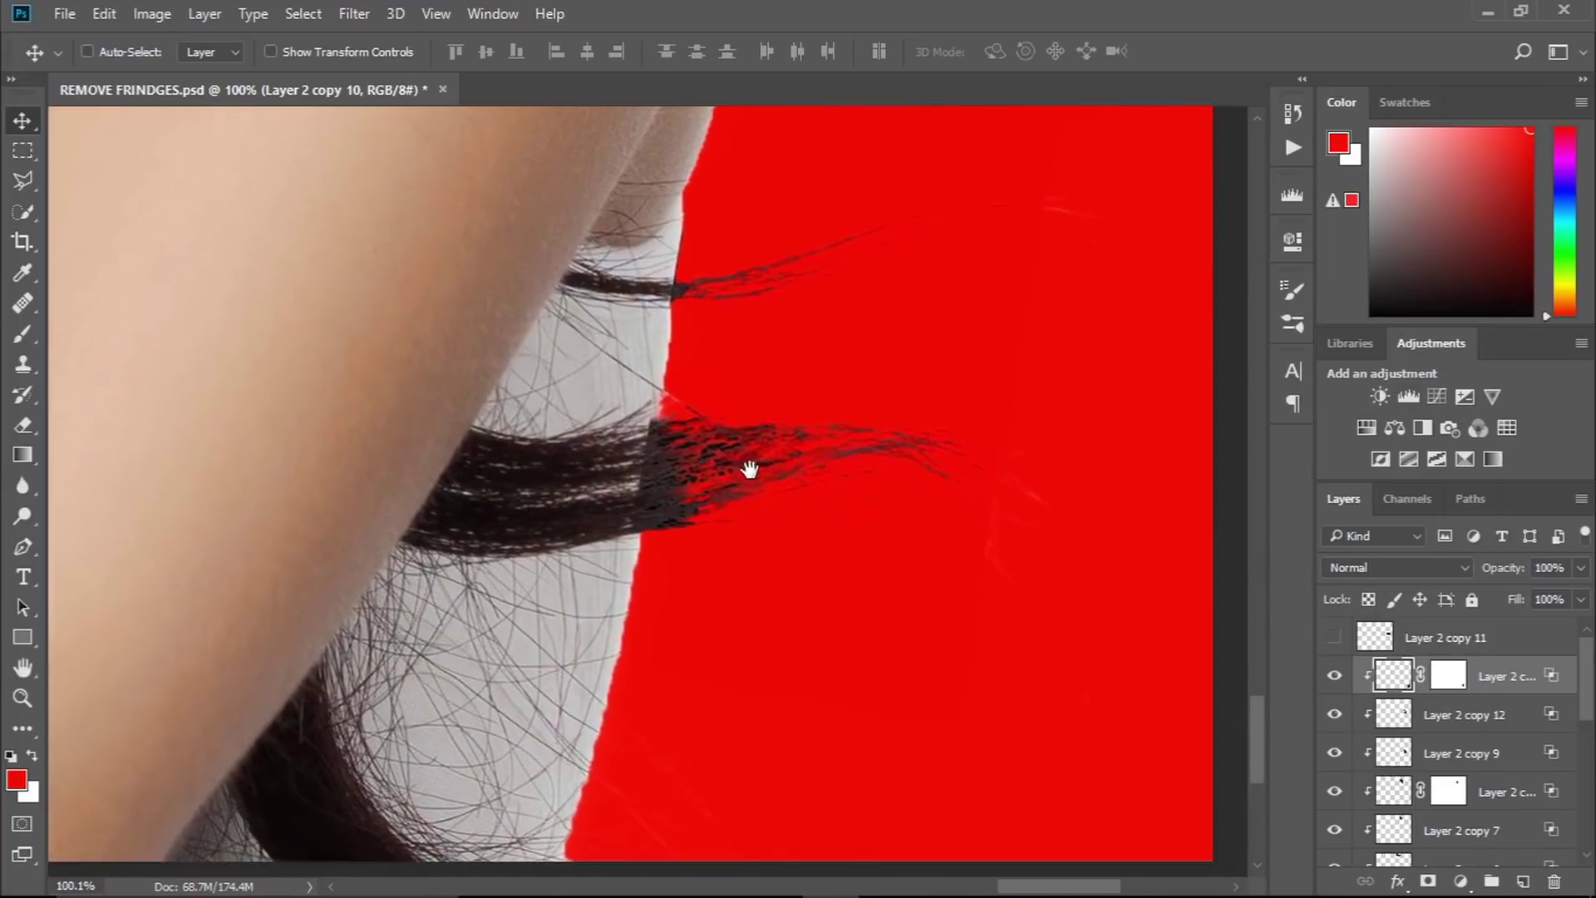
key("e")
scroll(1037, 338, "down", 8)
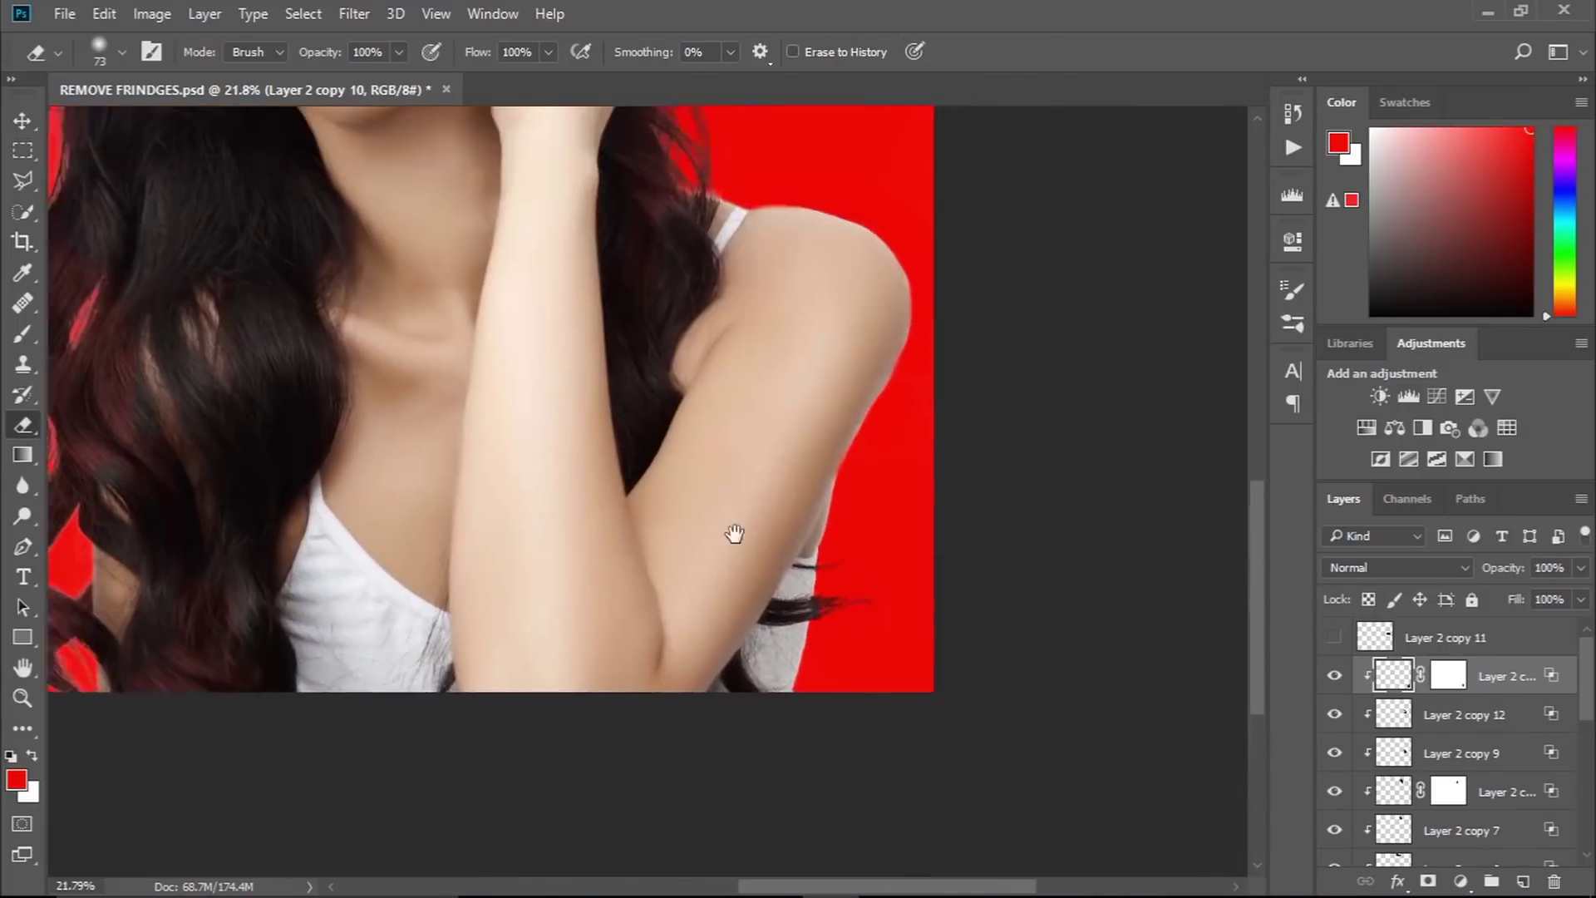
scroll(730, 533, "down", 3)
key("ctrl+0")
left_click(22, 117)
left_click(1337, 638)
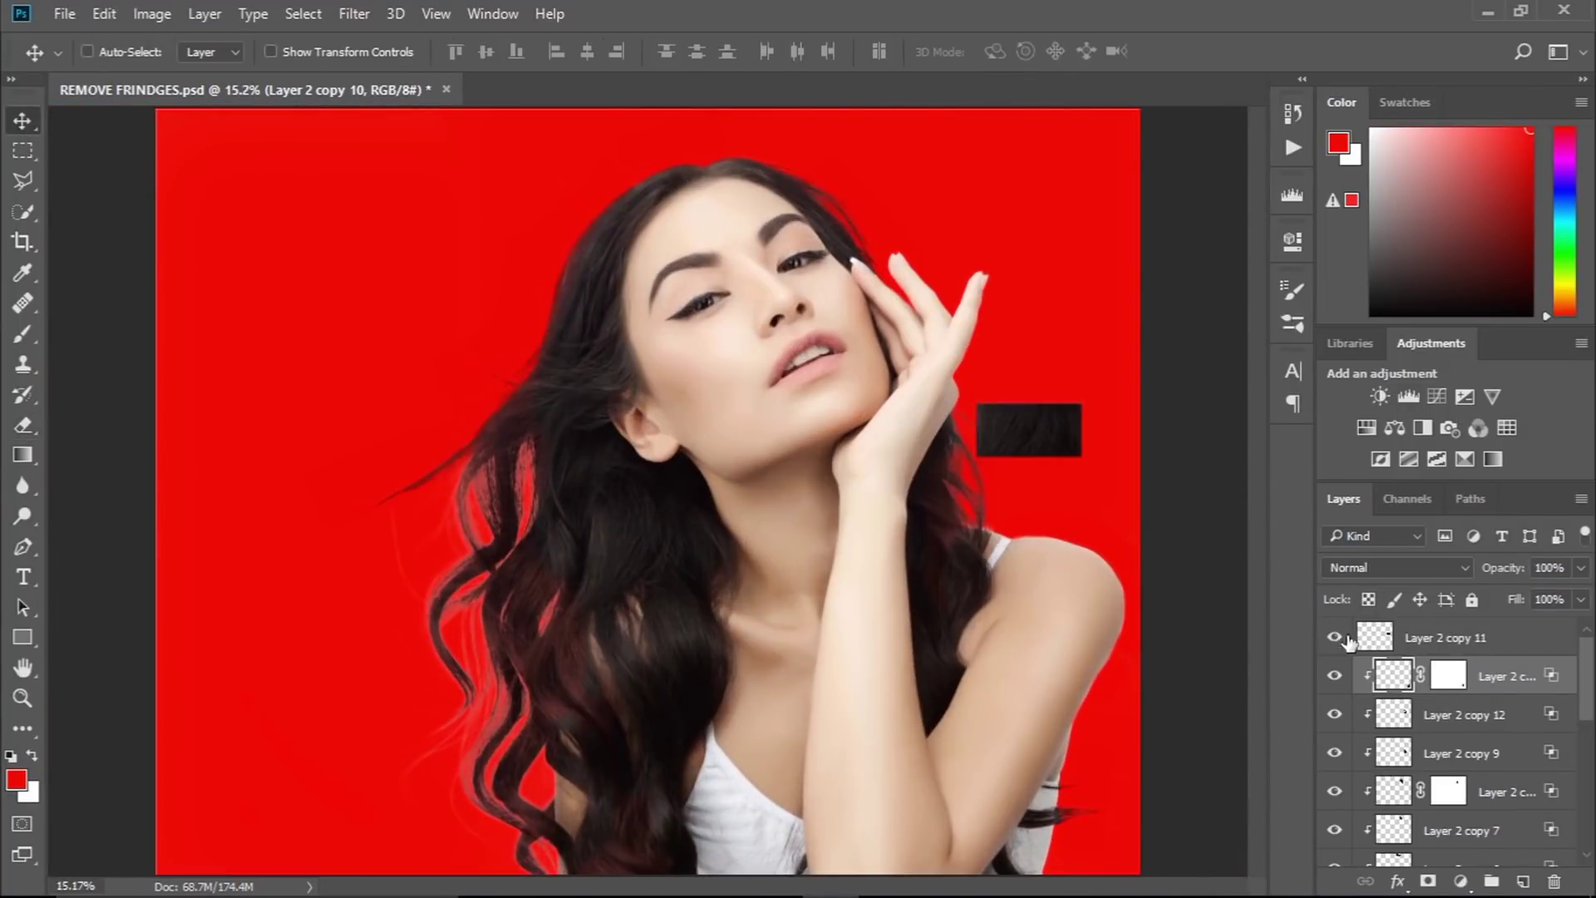
- Move the Layer 2 copy 11 patch left and down over the curly hair
left_click_drag(1028, 430, 353, 661)
scroll(353, 661, "up", 4)
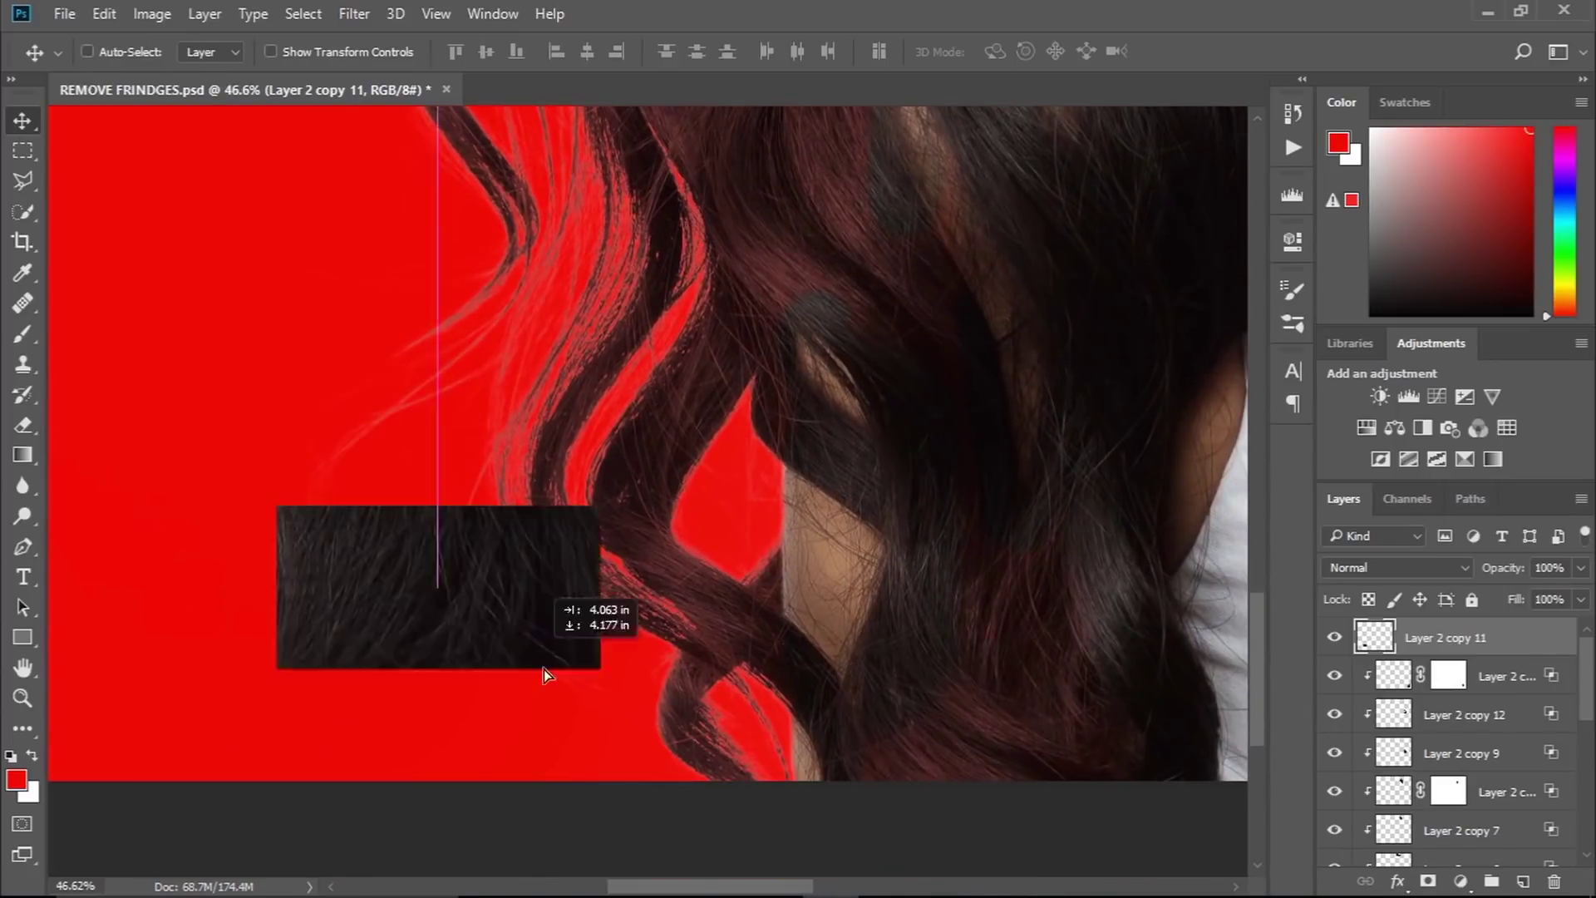
left_click_drag(543, 670, 357, 720)
left_click_drag(462, 710, 651, 720)
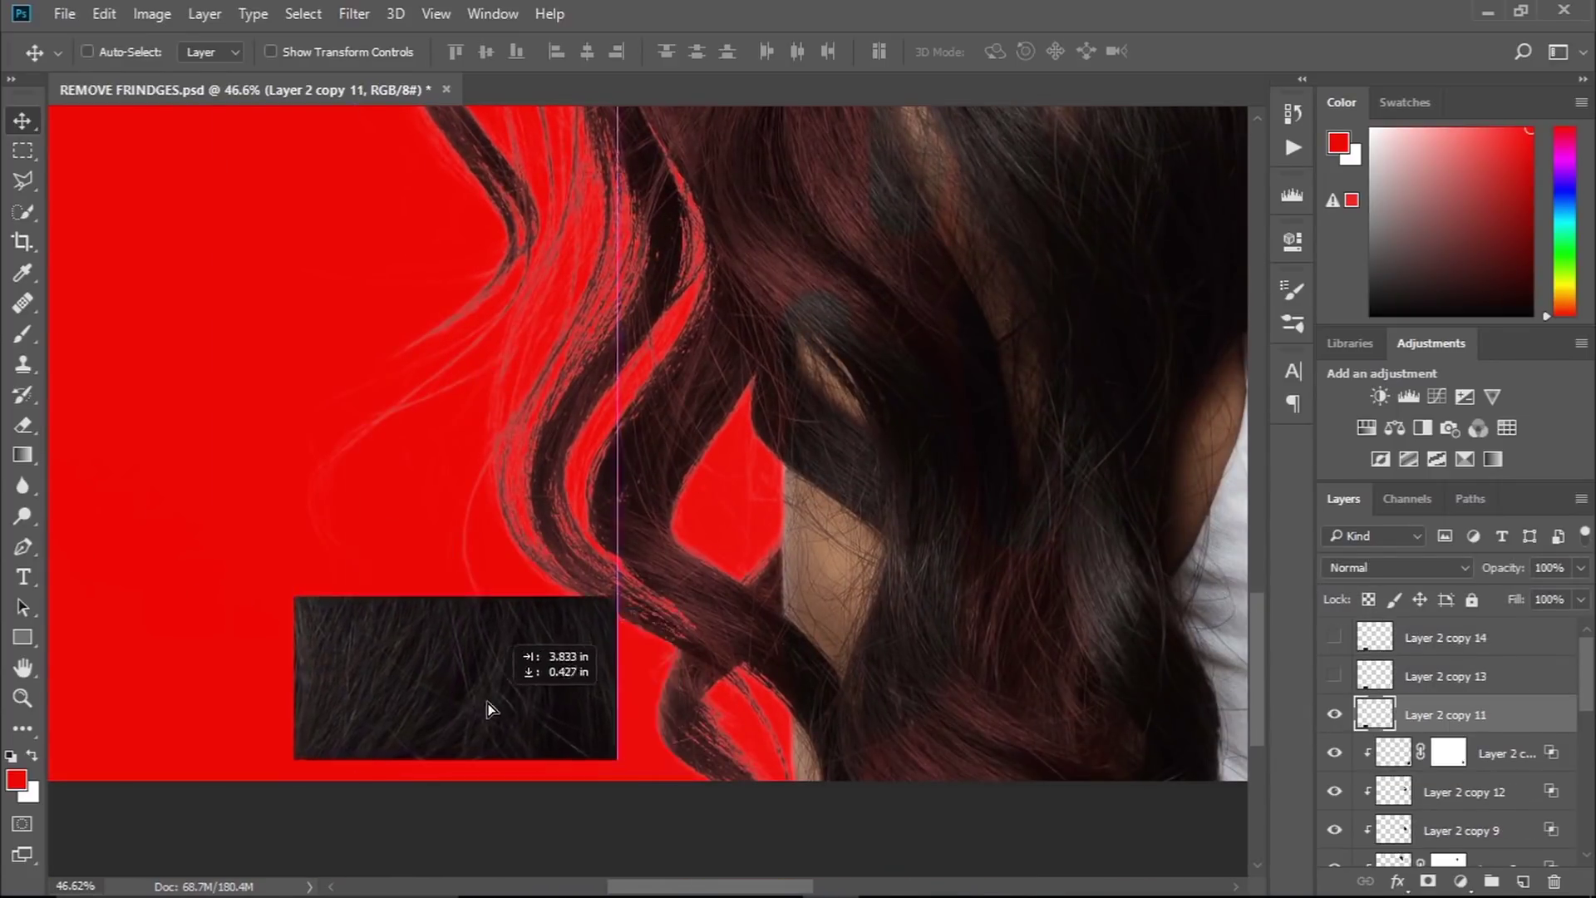
scroll(662, 713, "up", 2)
- Clip copy 11, split the Underlying Layer black slider to 0/66, and erase its edges
key("ctrl+alt+g")
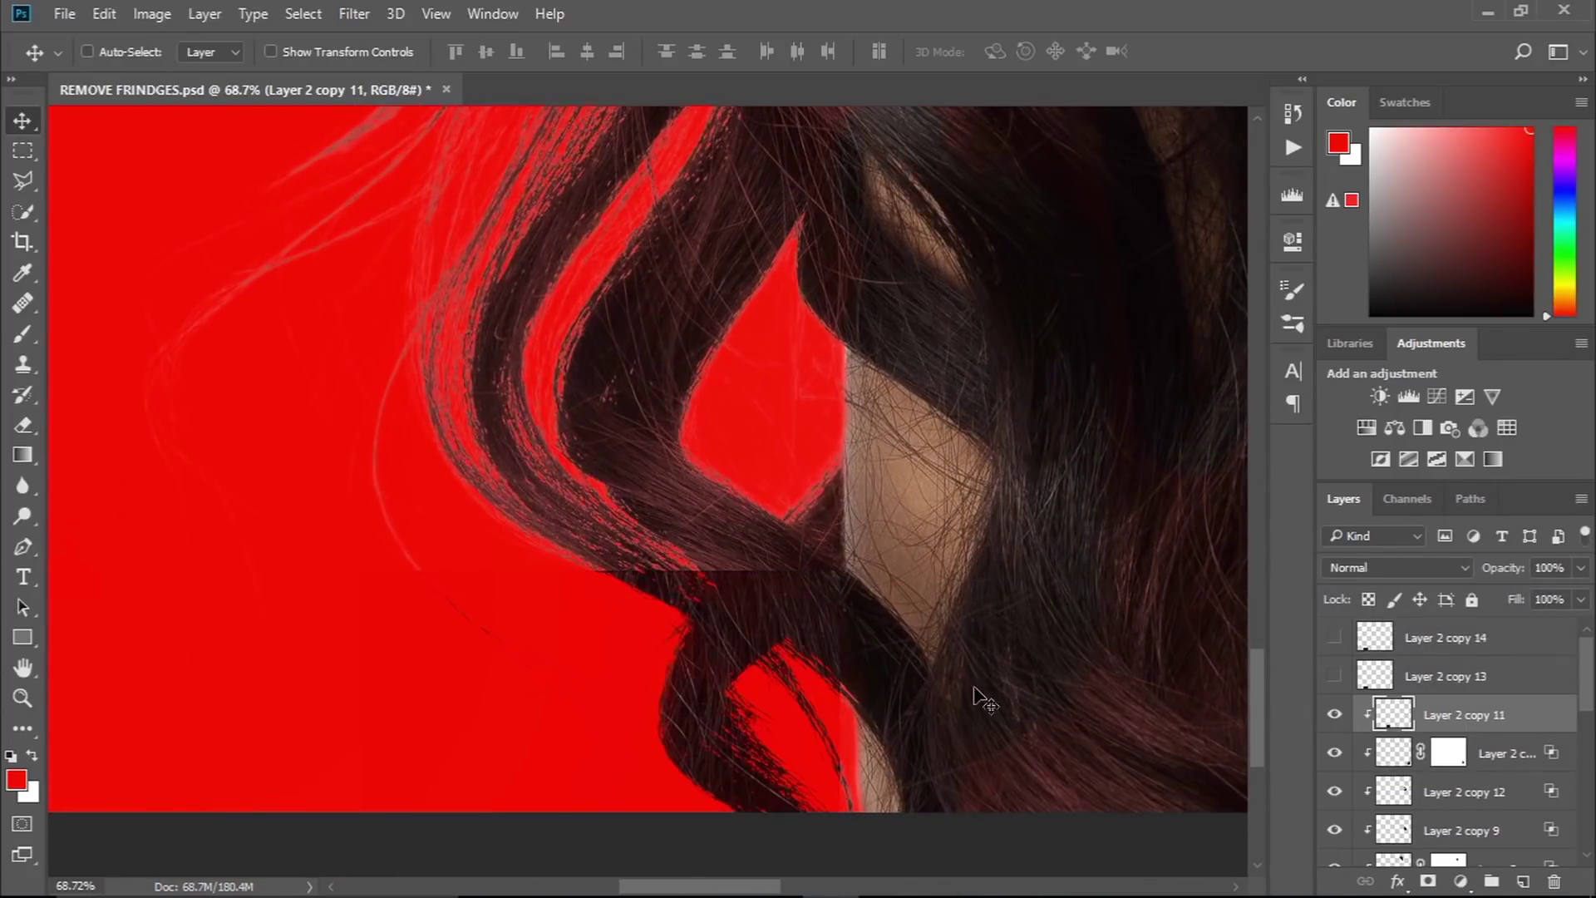
left_click_drag(735, 108, 730, 45)
left_click_drag(665, 491, 770, 490)
left_click(1106, 86)
key("e")
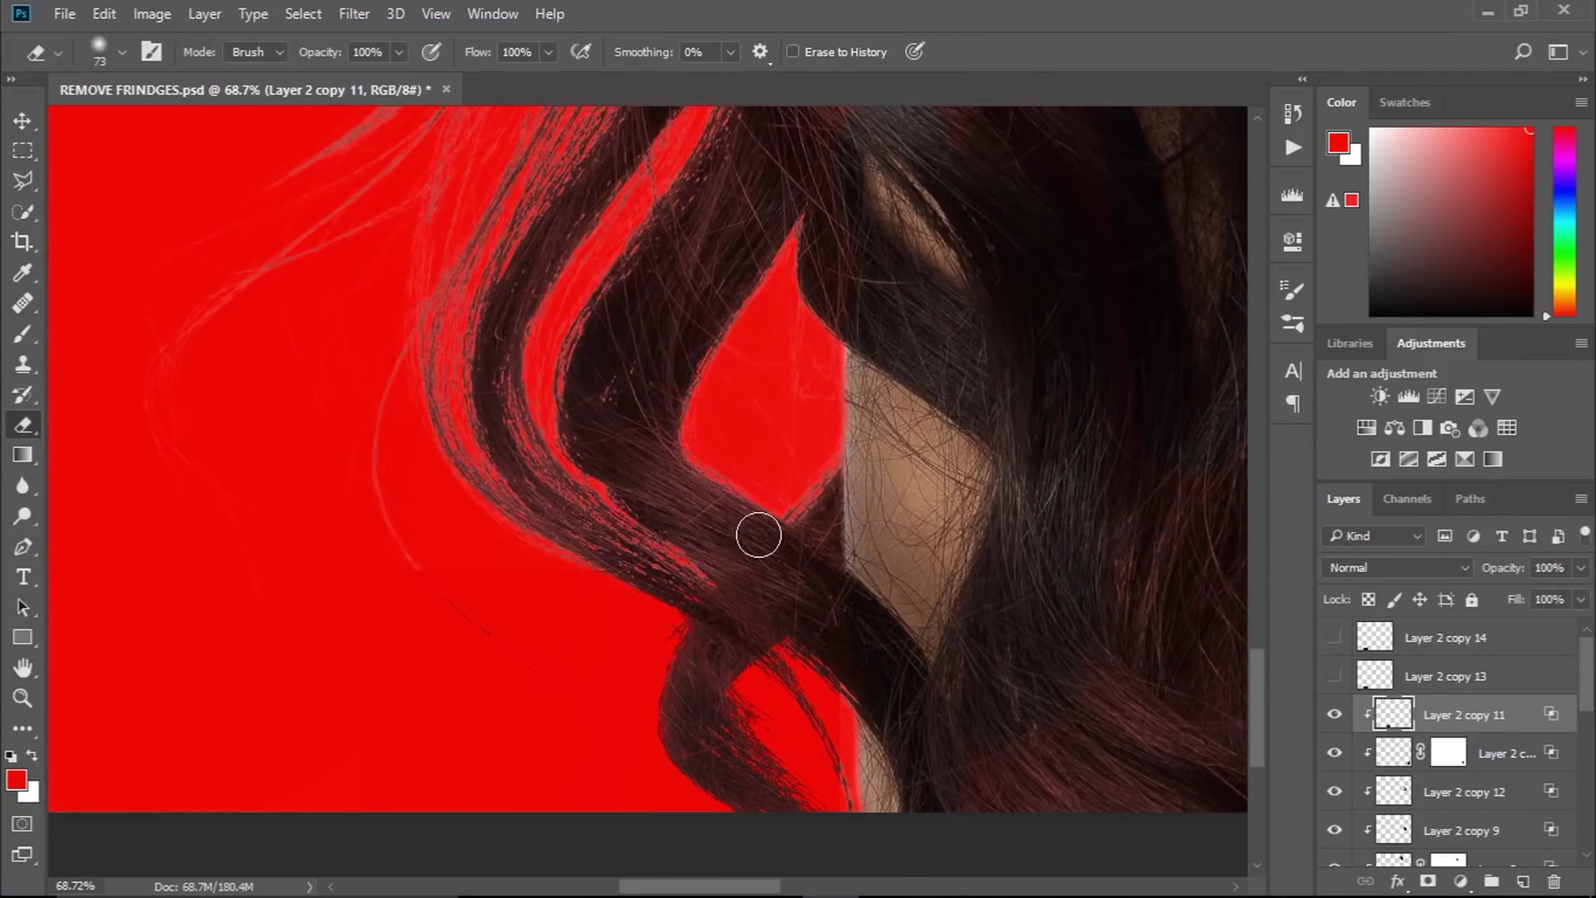
scroll(632, 575, "down", 2)
scroll(620, 623, "down", 2)
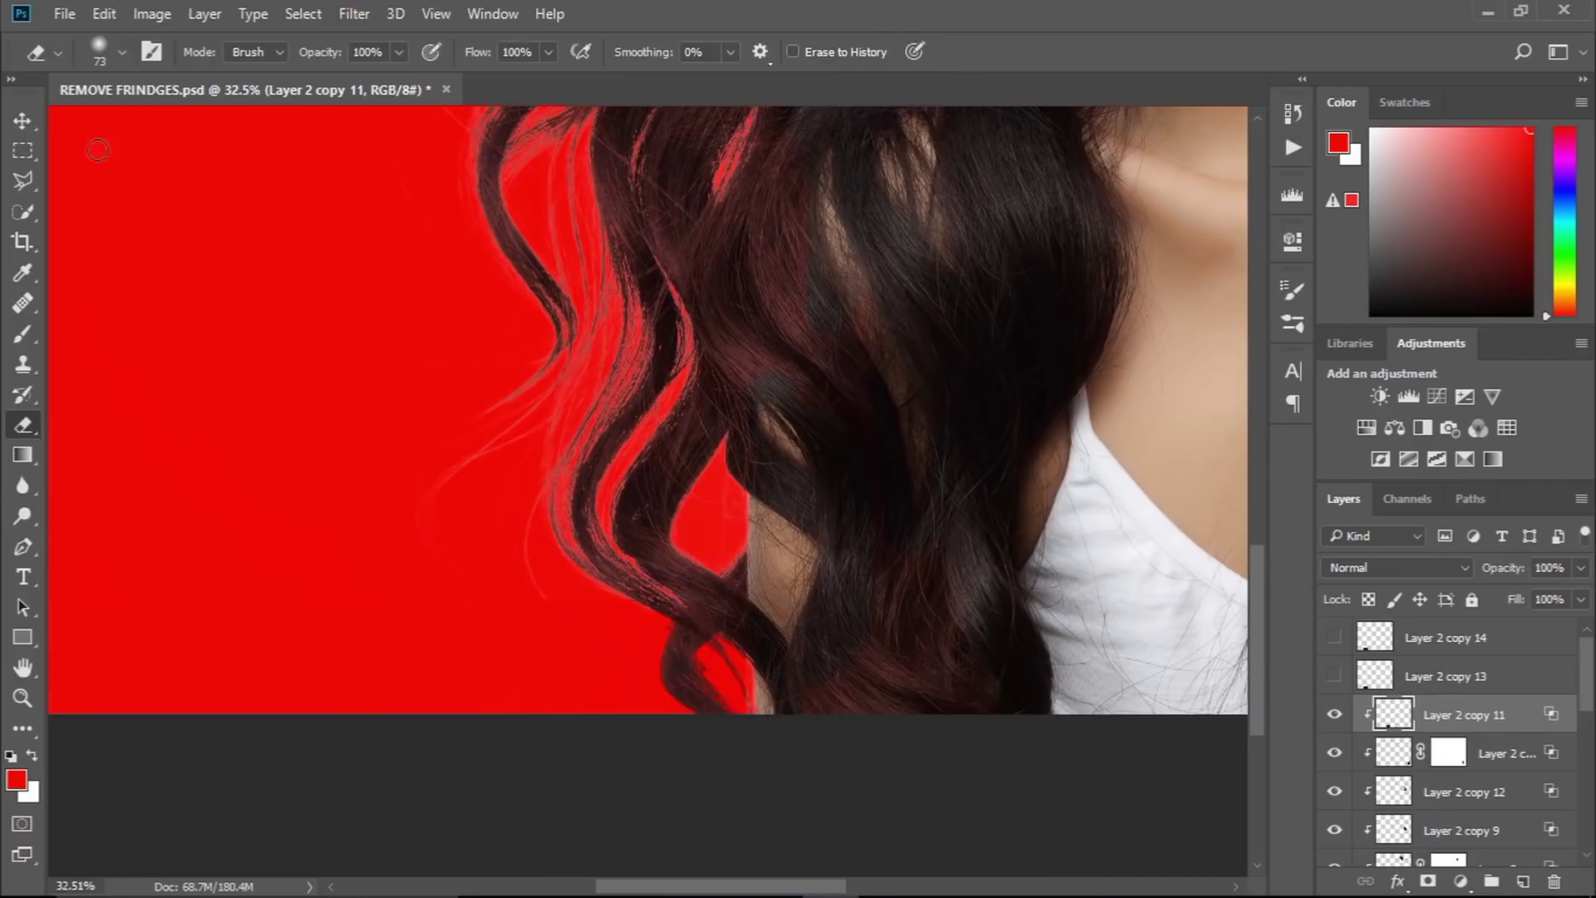
- Show Layer 2 copy 13, move it toward the fringe and rotate it to about 98°
key("v")
left_click(1334, 676)
left_click(1437, 675)
left_click_drag(391, 632, 427, 575)
left_click_drag(537, 478, 670, 595)
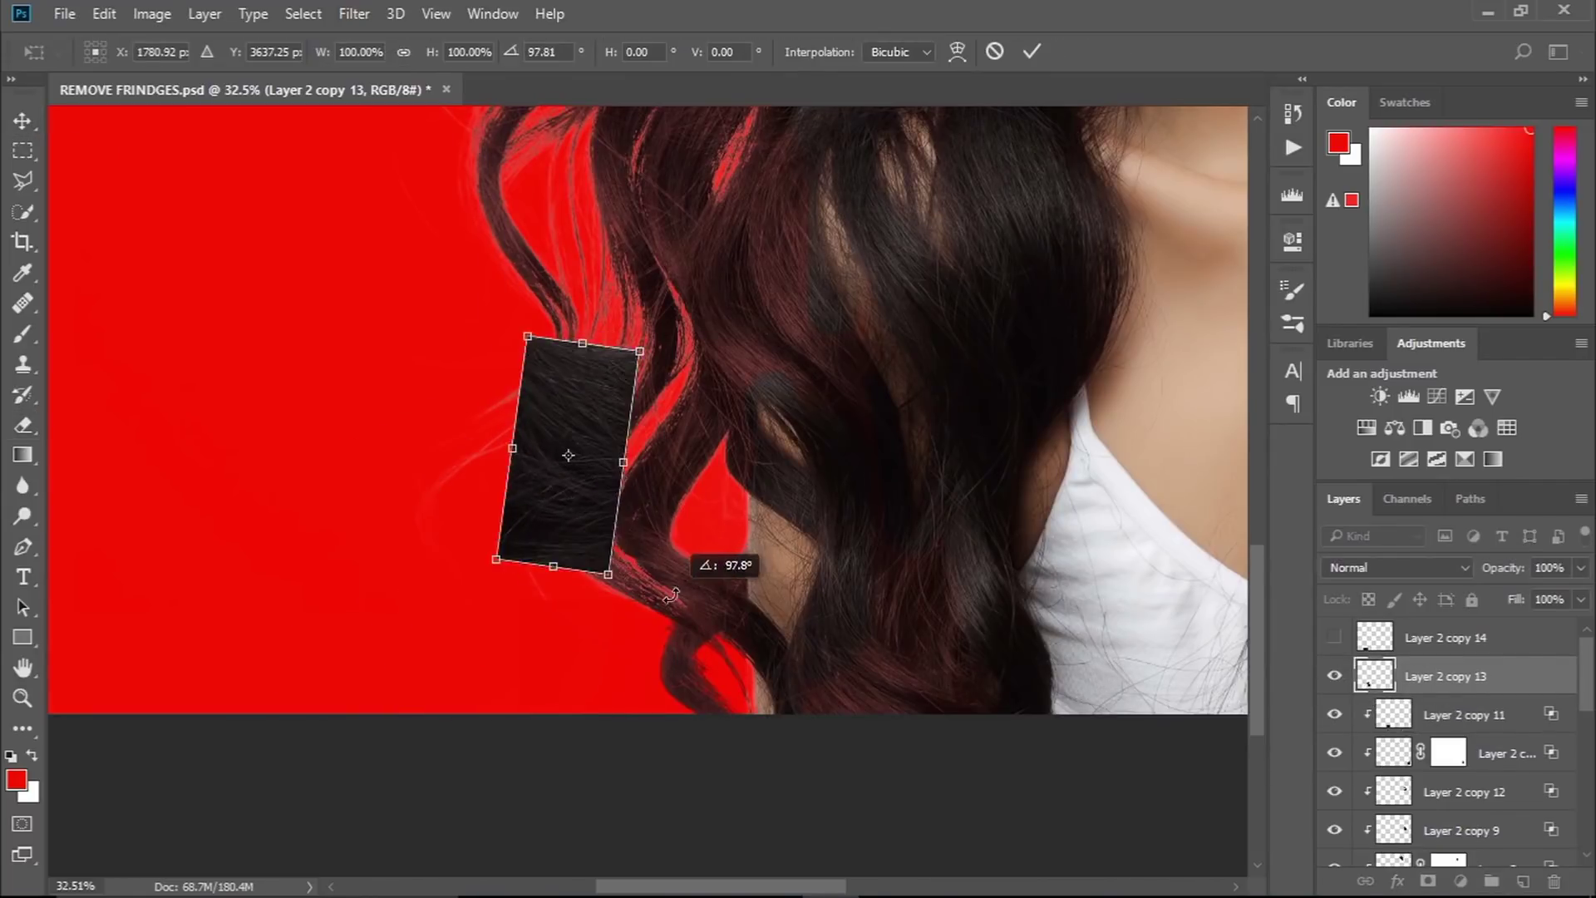
- Enlarge Layer 2 copy 13 over the fringe, clip it and apply Blend If settings
left_click_drag(624, 341, 727, 267)
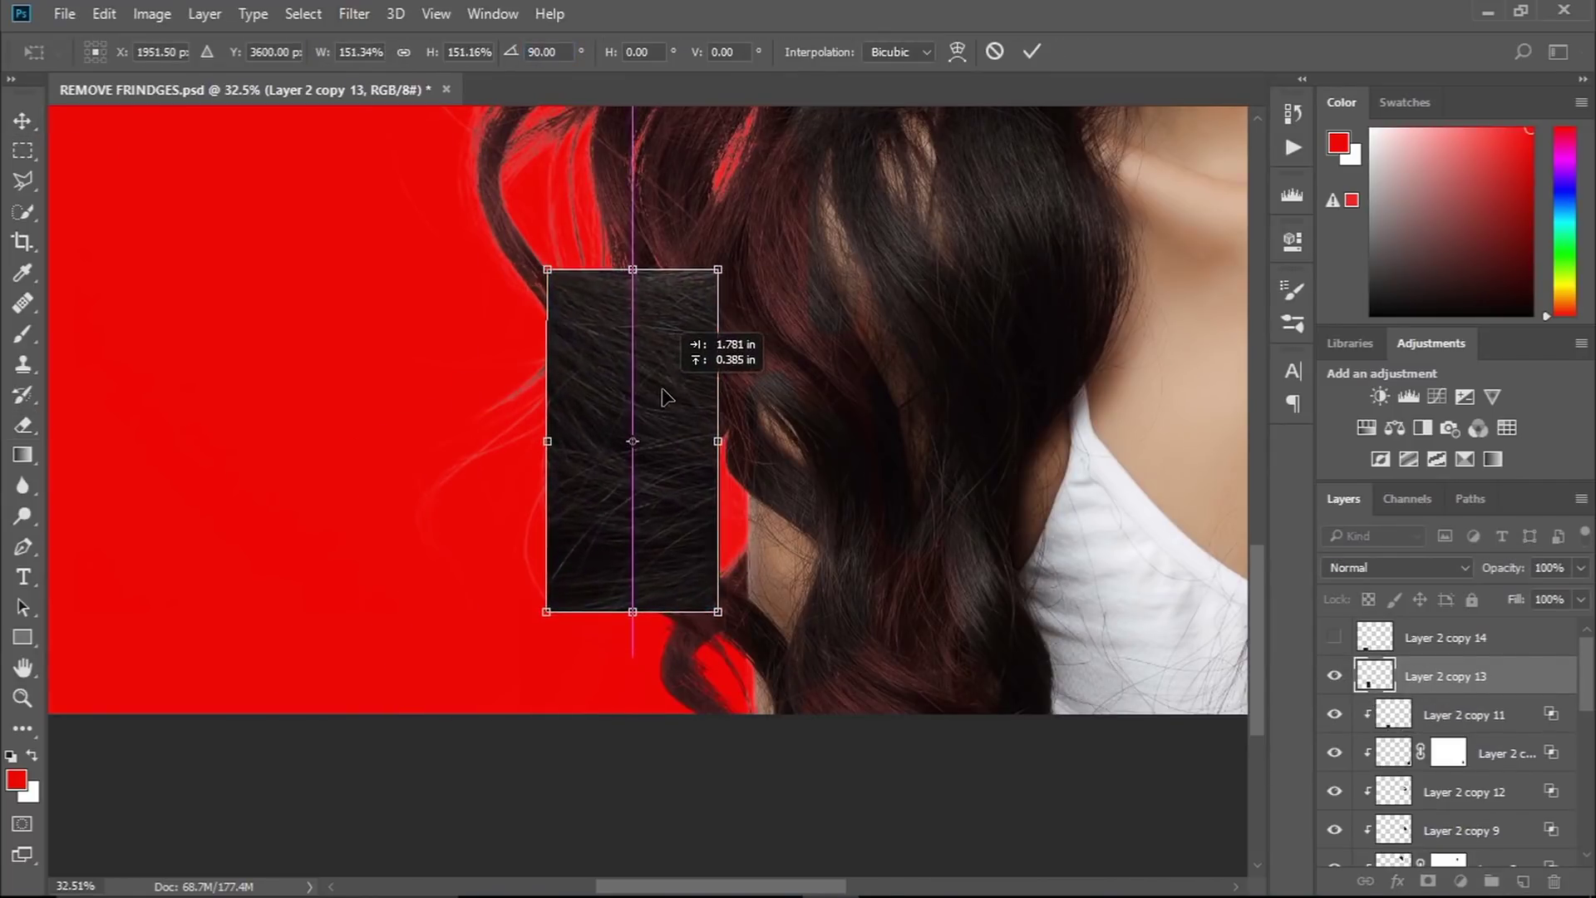
key("Return")
key("ctrl+alt+g")
scroll(772, 527, "up", 2)
double_click(1538, 676)
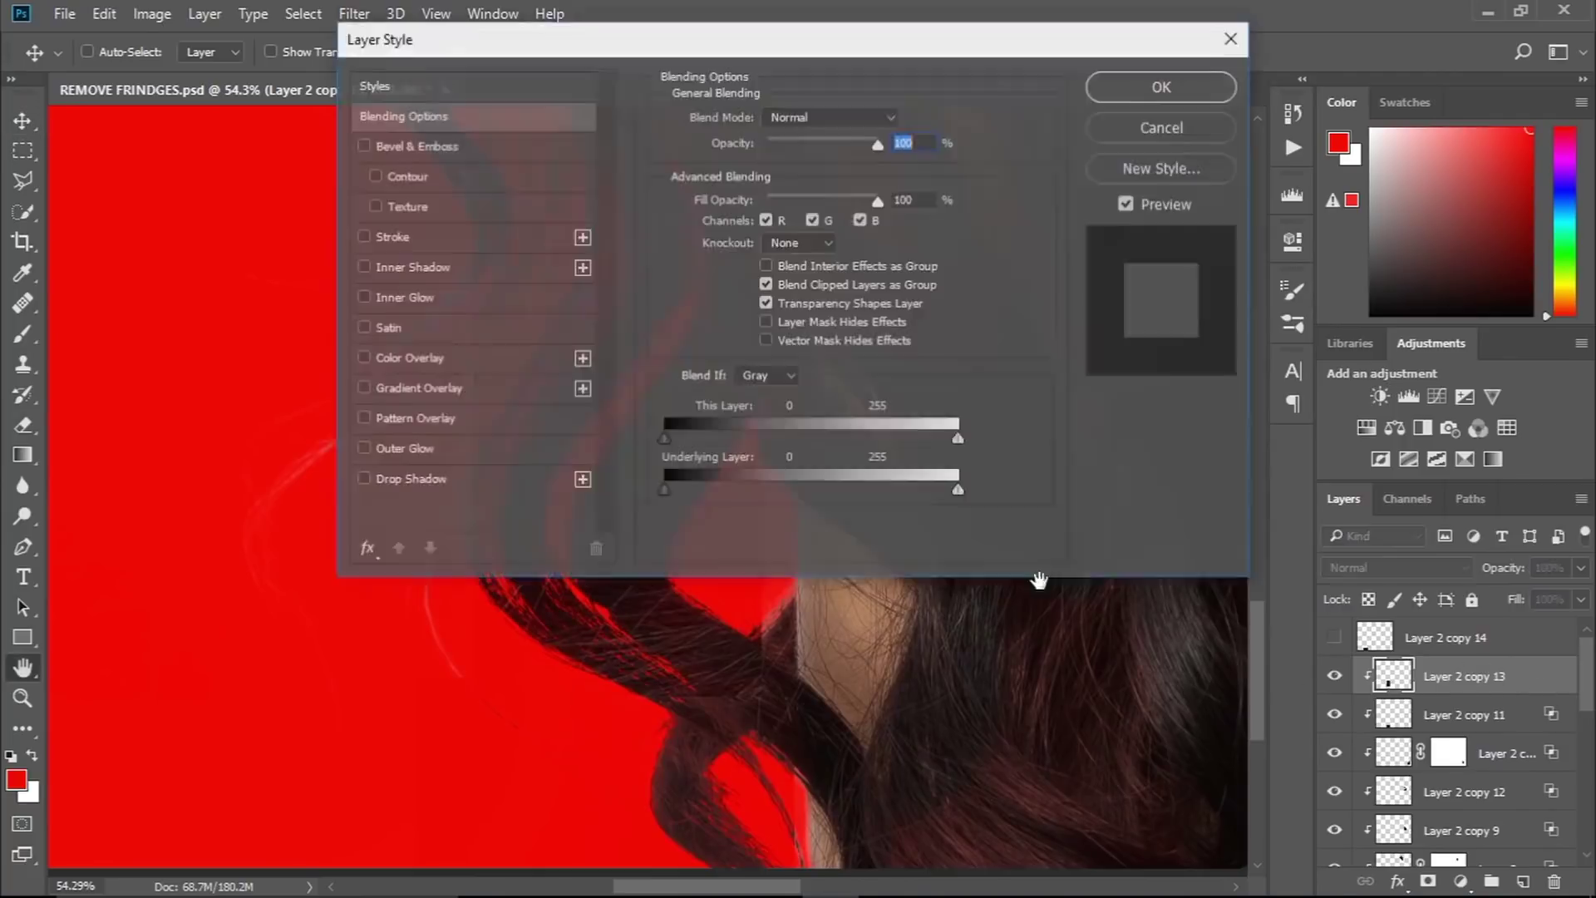
key("Return")
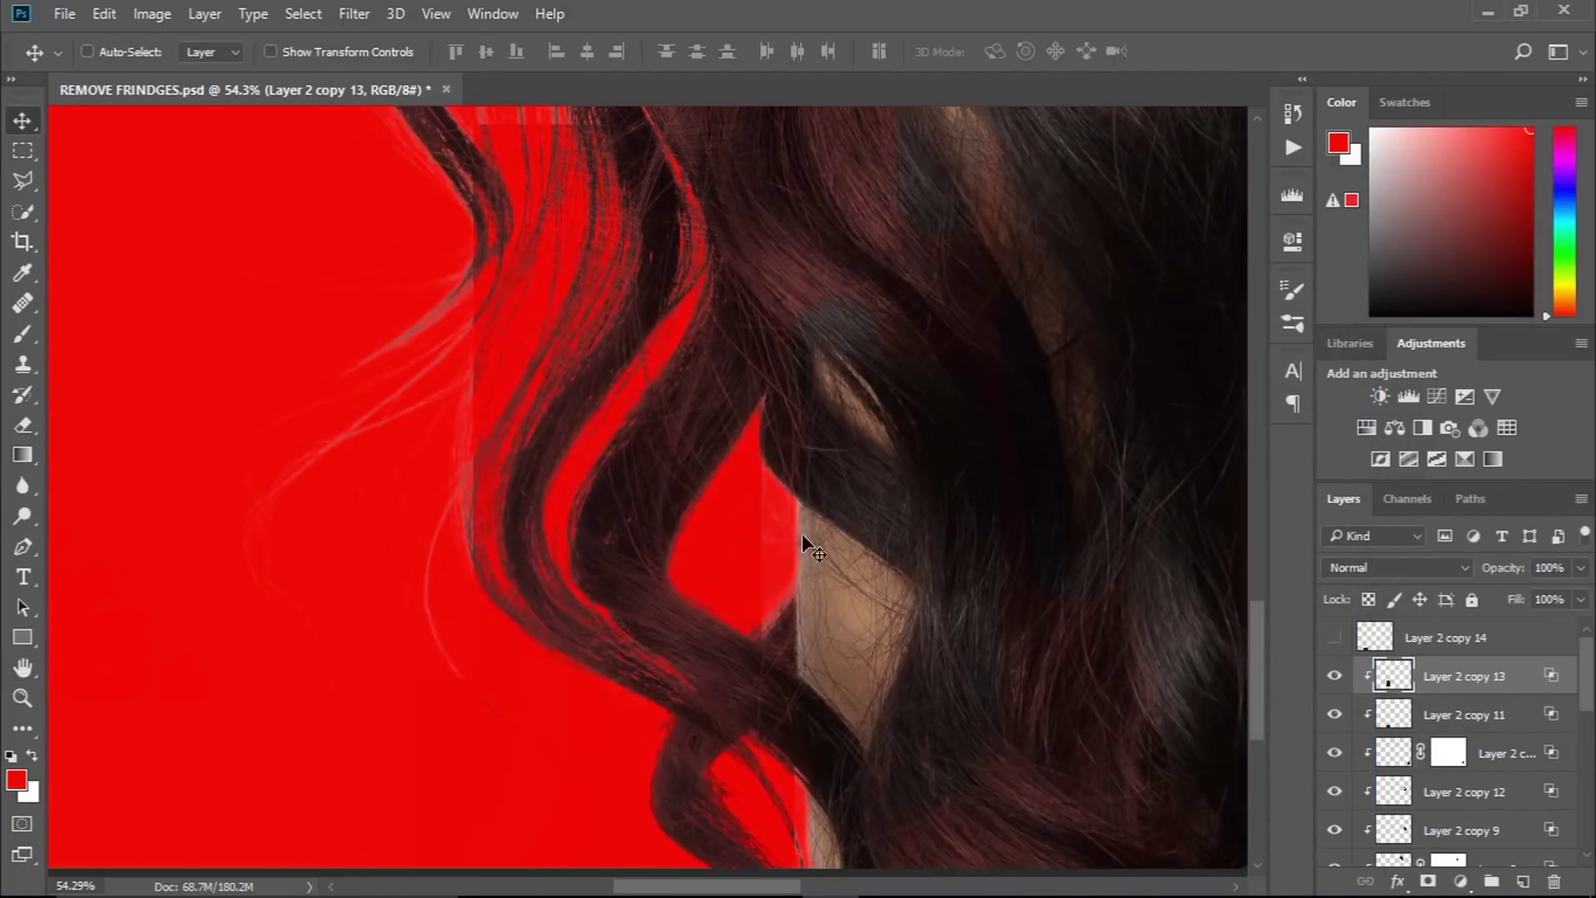
- Erase the copy 13 patch's edges into the lower curls
key("e")
scroll(782, 684, "up", 1)
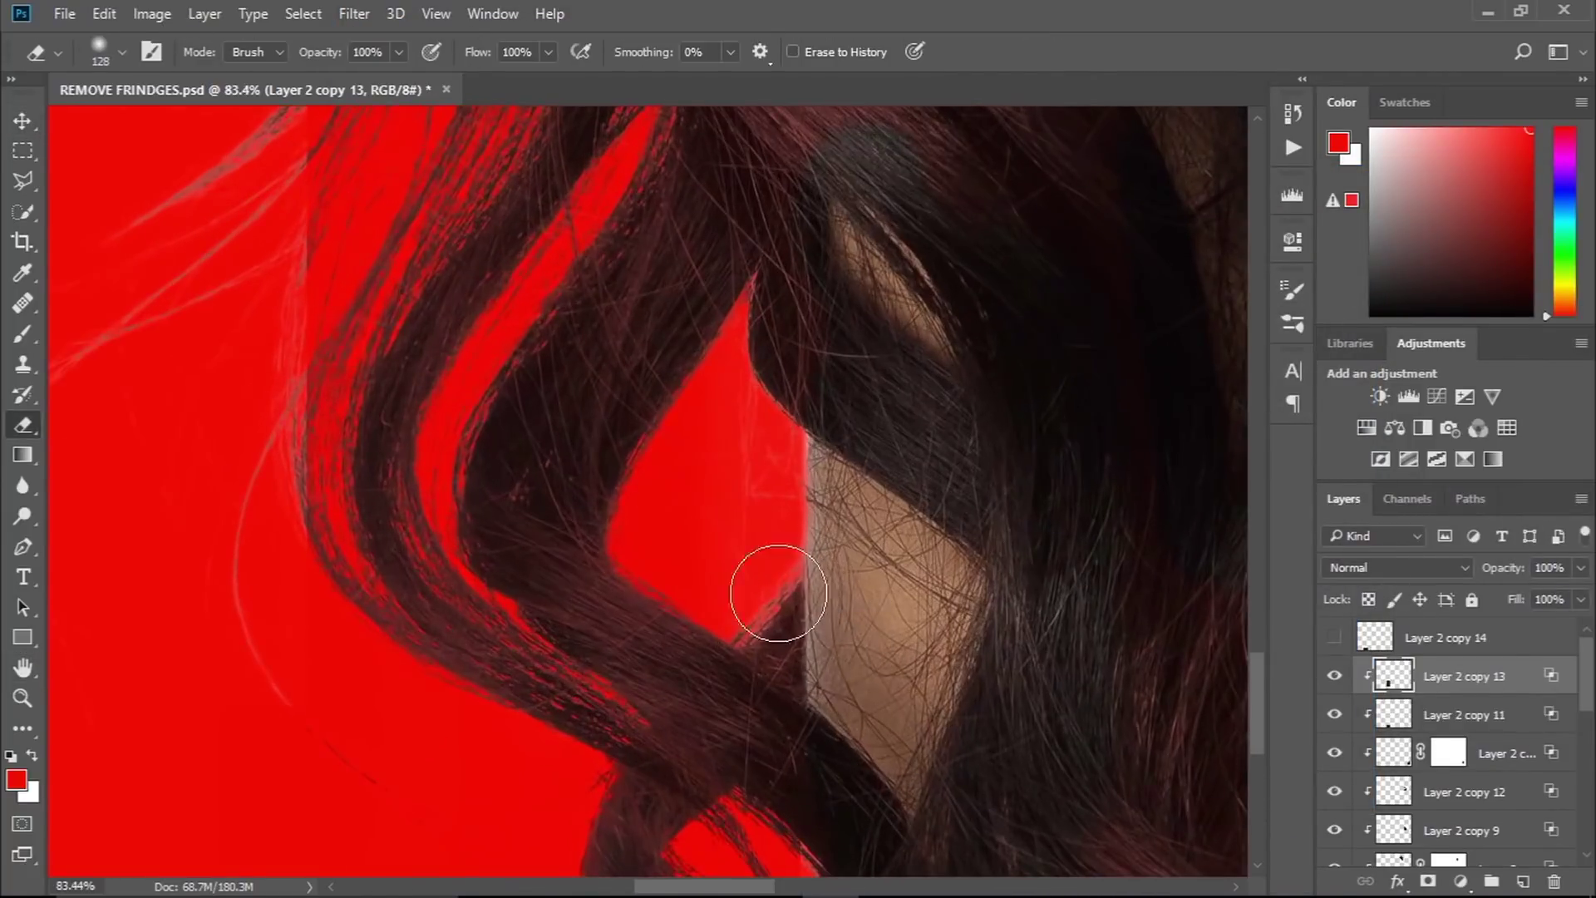
scroll(665, 416, "down", 2)
scroll(544, 216, "up", 3)
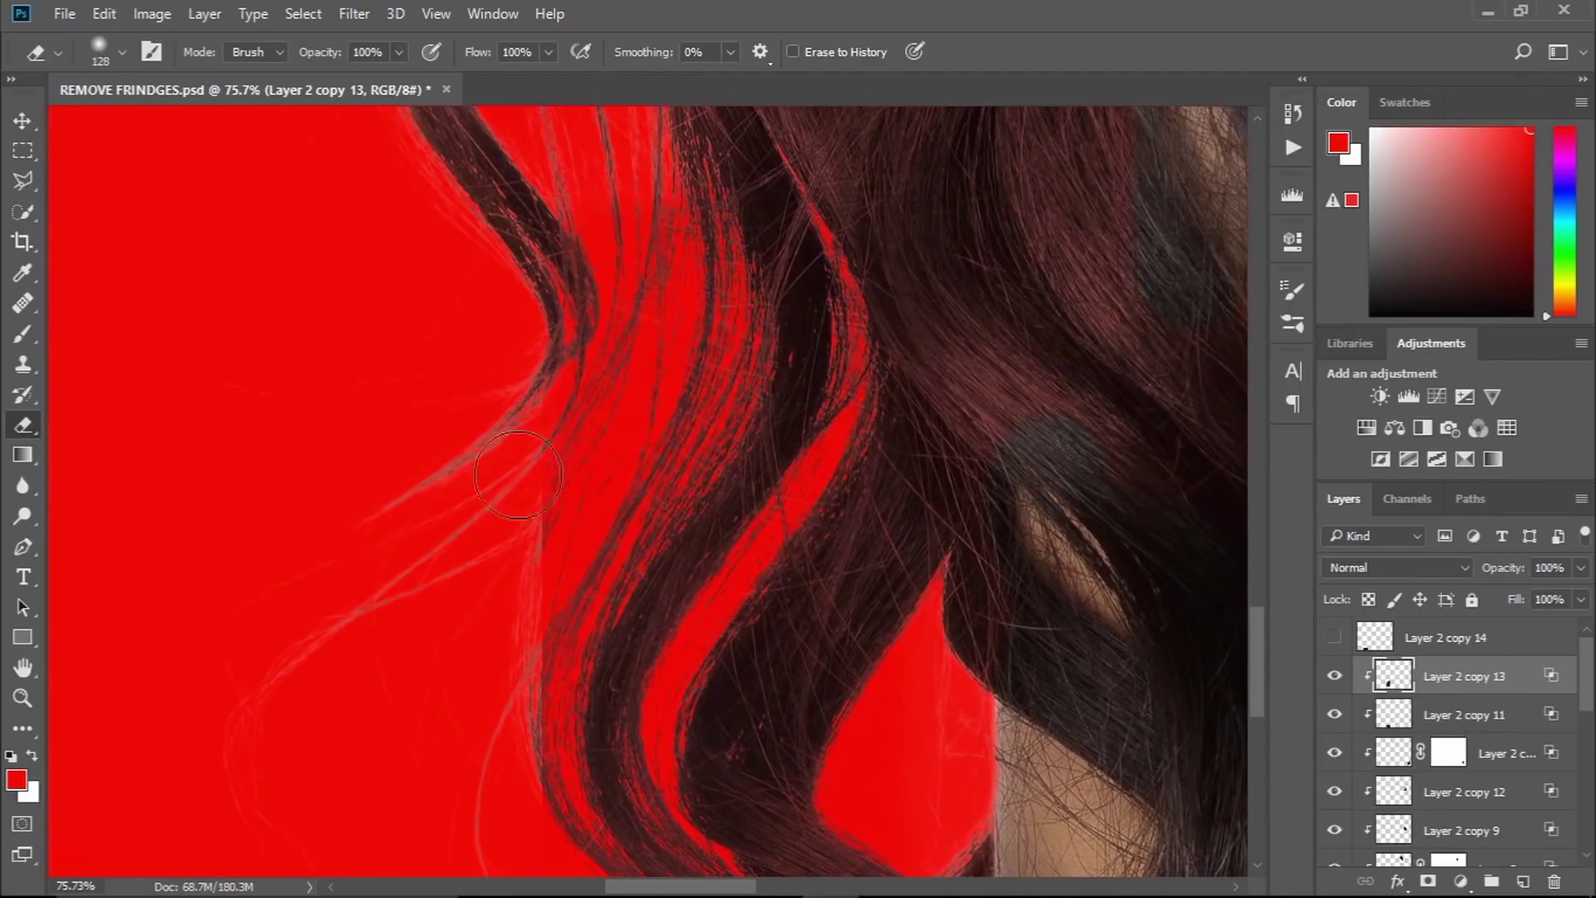
scroll(623, 353, "up", 1)
scroll(681, 413, "down", 2)
scroll(616, 484, "up", 3)
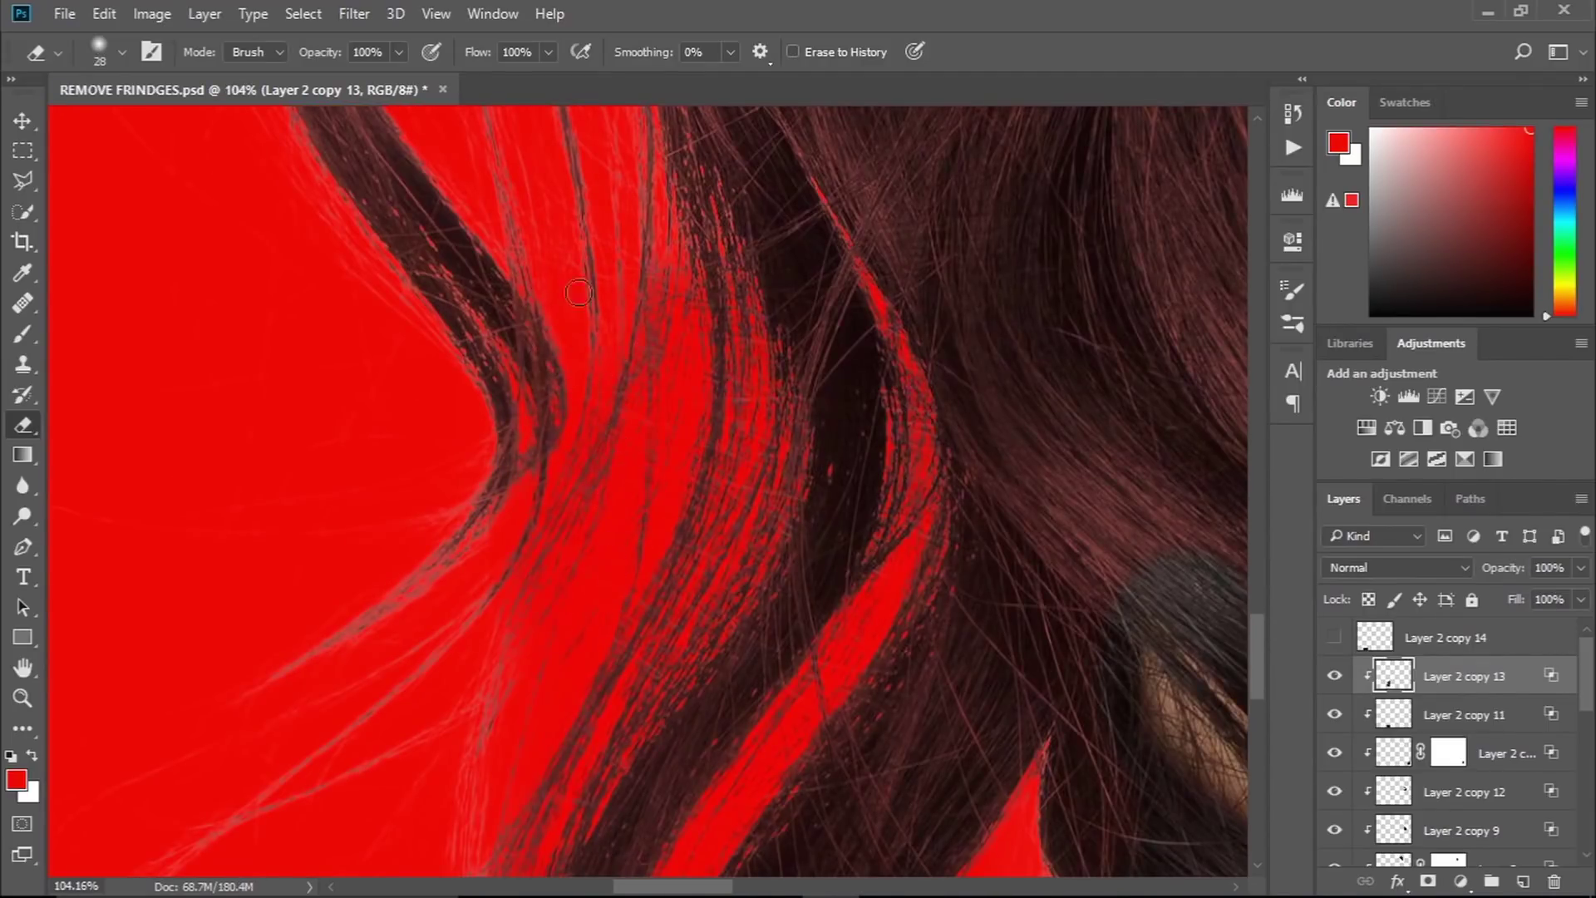
scroll(498, 449, "down", 2)
- Show Layer 2 copy 14 and move it up-left toward the hair
key("v")
scroll(770, 599, "down", 3)
left_click(1334, 637)
left_click(1446, 637)
left_click_drag(511, 751, 407, 498)
left_click_drag(1334, 637, 1334, 676)
left_click(1446, 715)
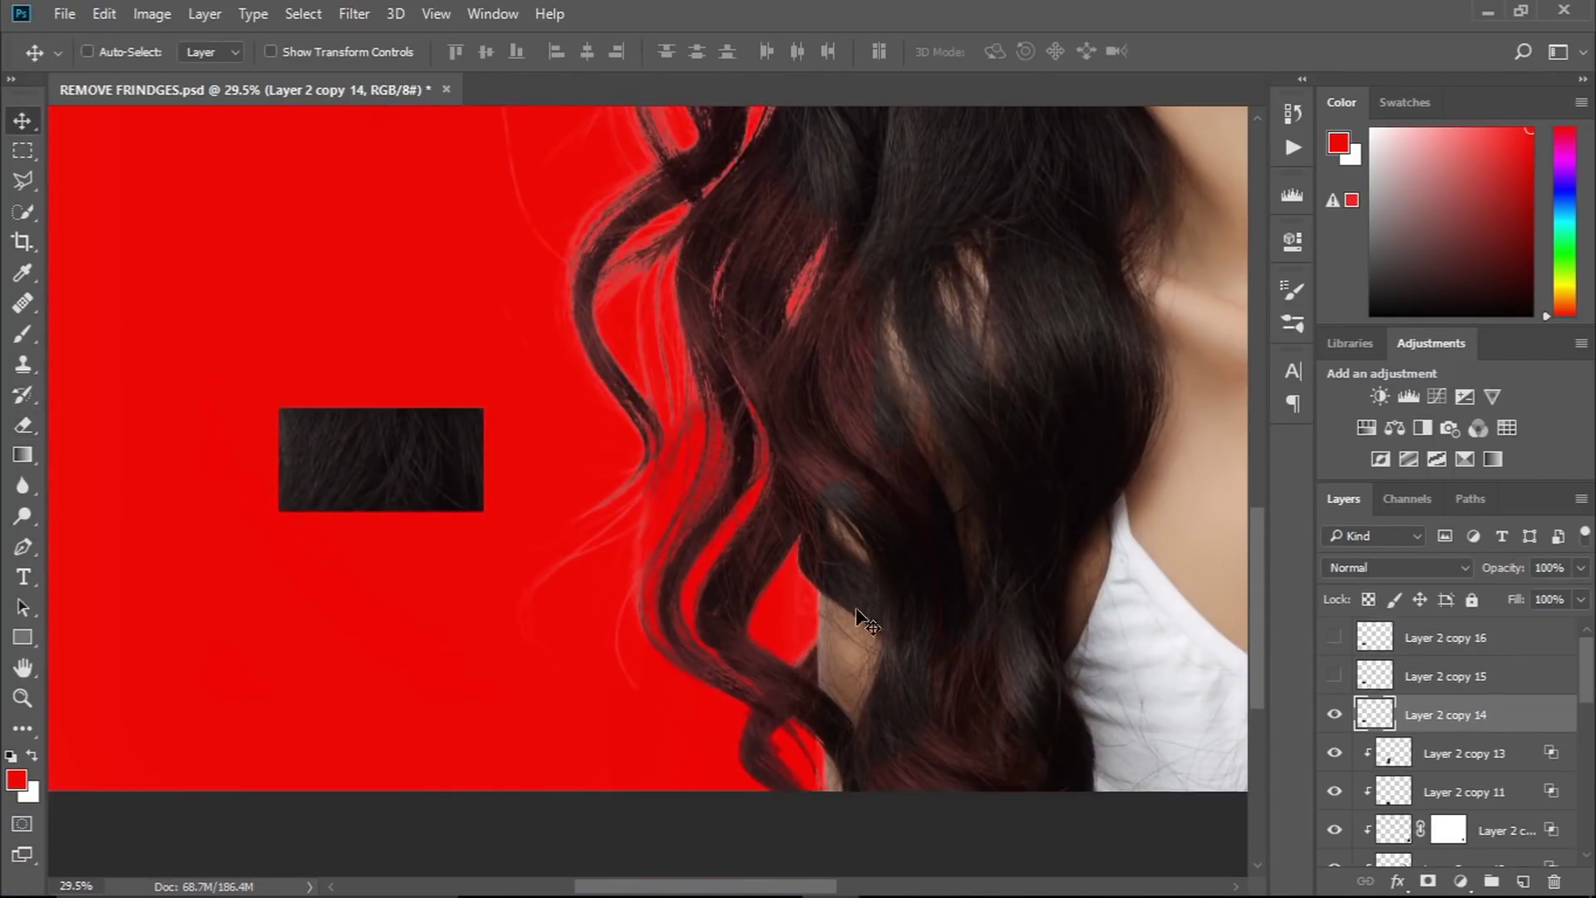
- Rotate Layer 2 copy 14 about 88°, enlarge it, and tilt it onto the fringe gap
key("ctrl+t")
left_click_drag(498, 523, 541, 520)
mouse_move(381, 460)
left_mouse_down()
mouse_move(624, 549)
mouse_move(696, 552)
left_mouse_up()
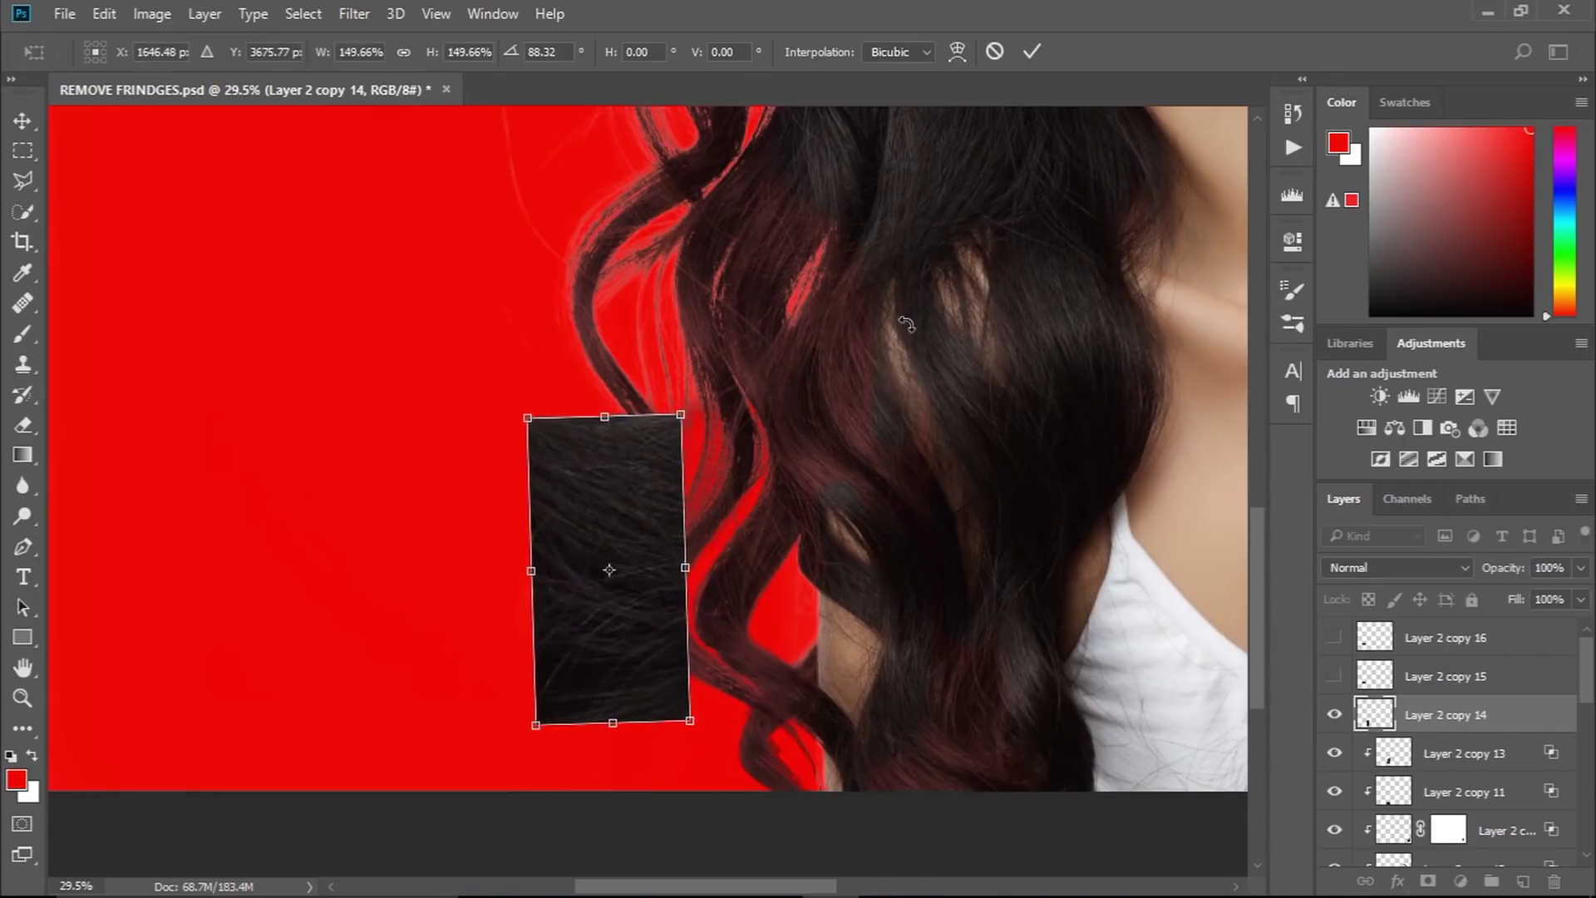
key("Return")
scroll(648, 659, "up", 3)
key("ctrl+t")
left_click_drag(881, 798, 764, 719)
key("Return")
scroll(765, 719, "down", 2)
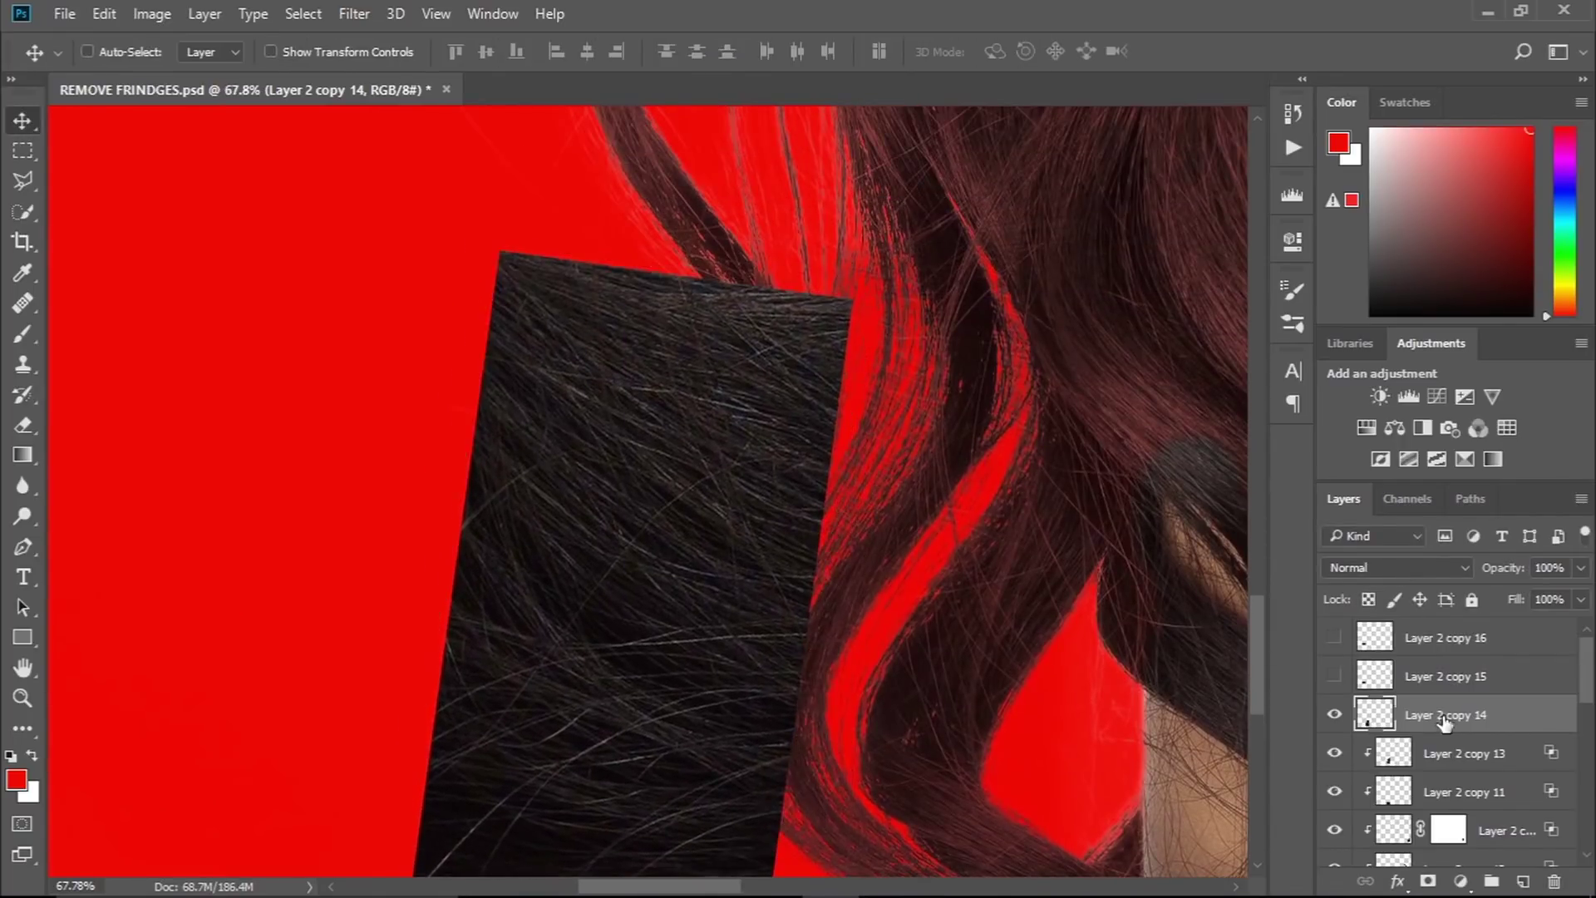
left_click_drag(890, 610, 510, 478)
- Split the copy 14 Underlying Layer black slider to 0/154 and erase the patch's edges
double_click(1521, 714)
mouse_move(784, 727)
left_mouse_down()
mouse_move(999, 724)
mouse_move(988, 735)
left_mouse_up()
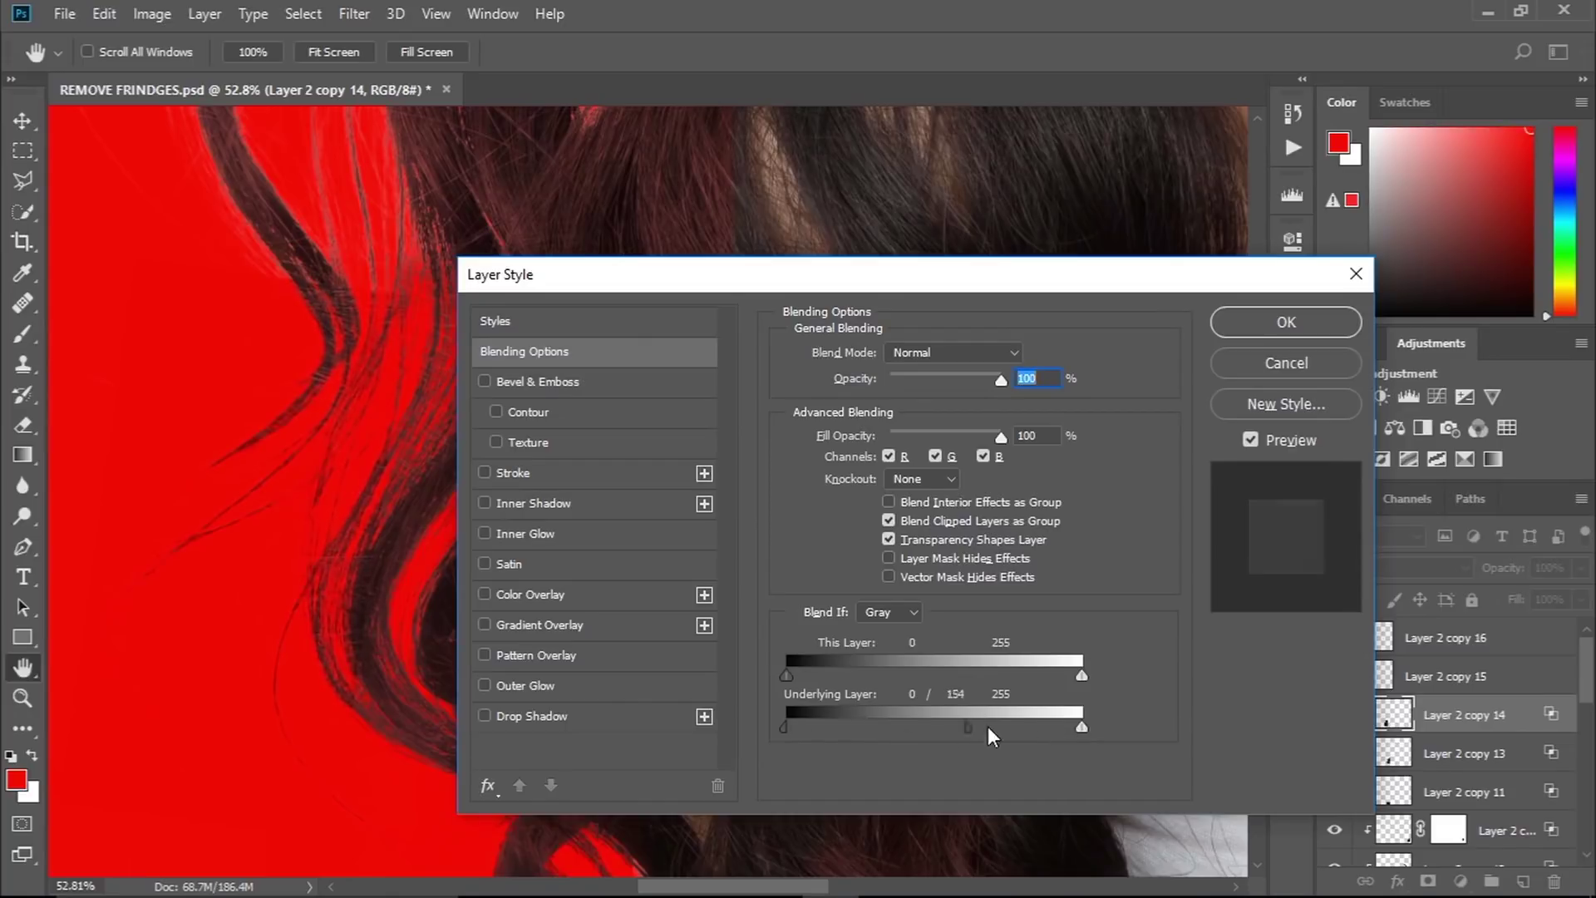
key("Return")
key("e")
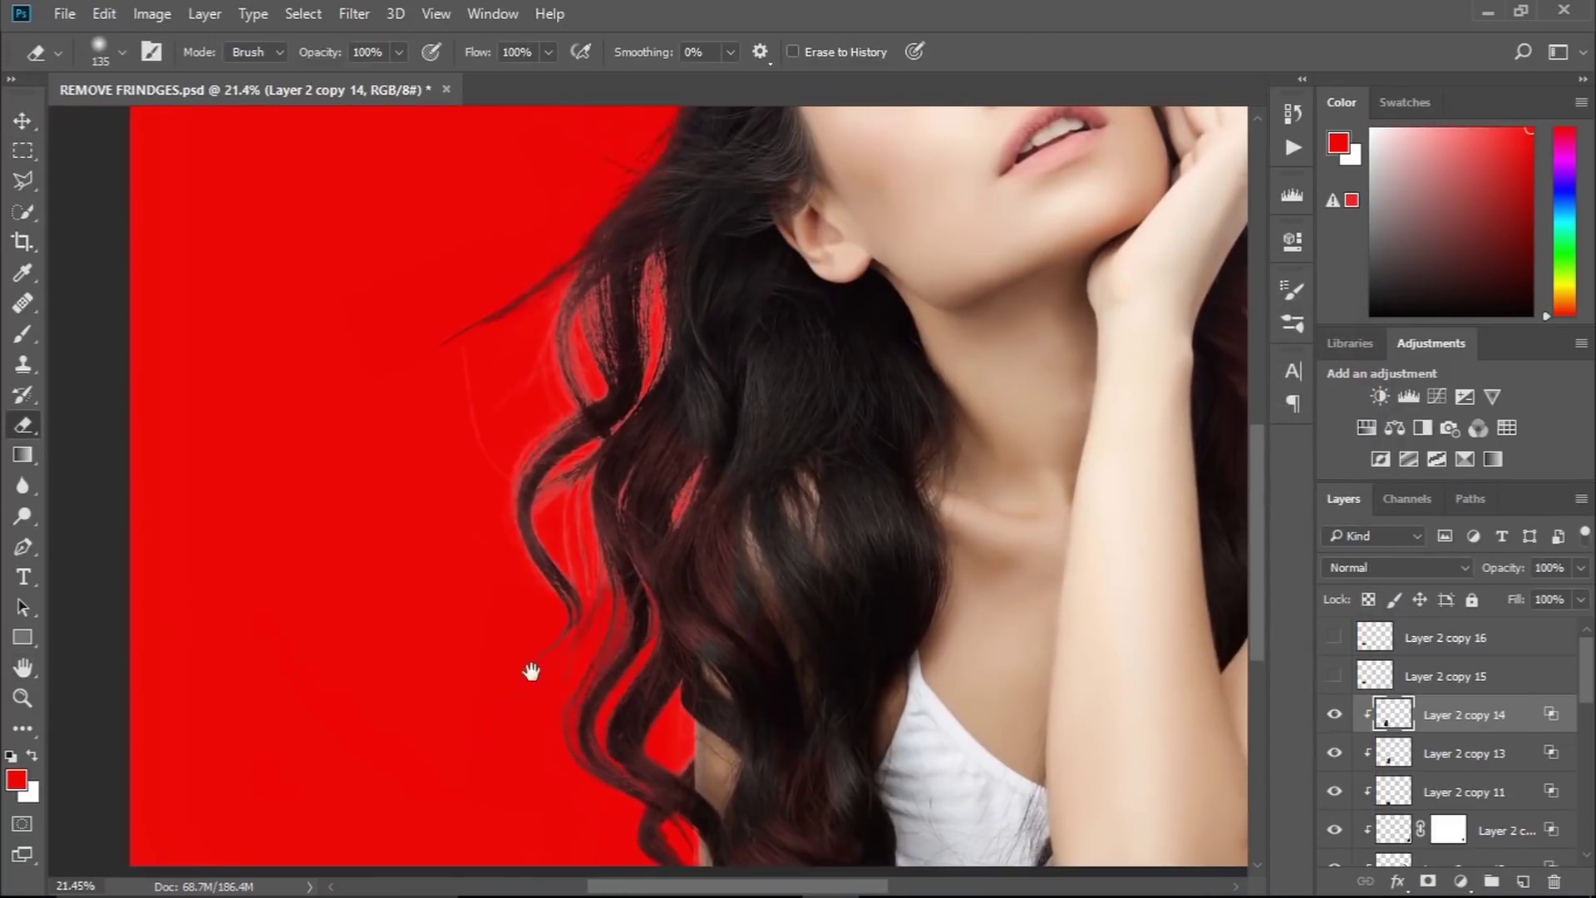
left_click_drag(488, 604, 441, 413)
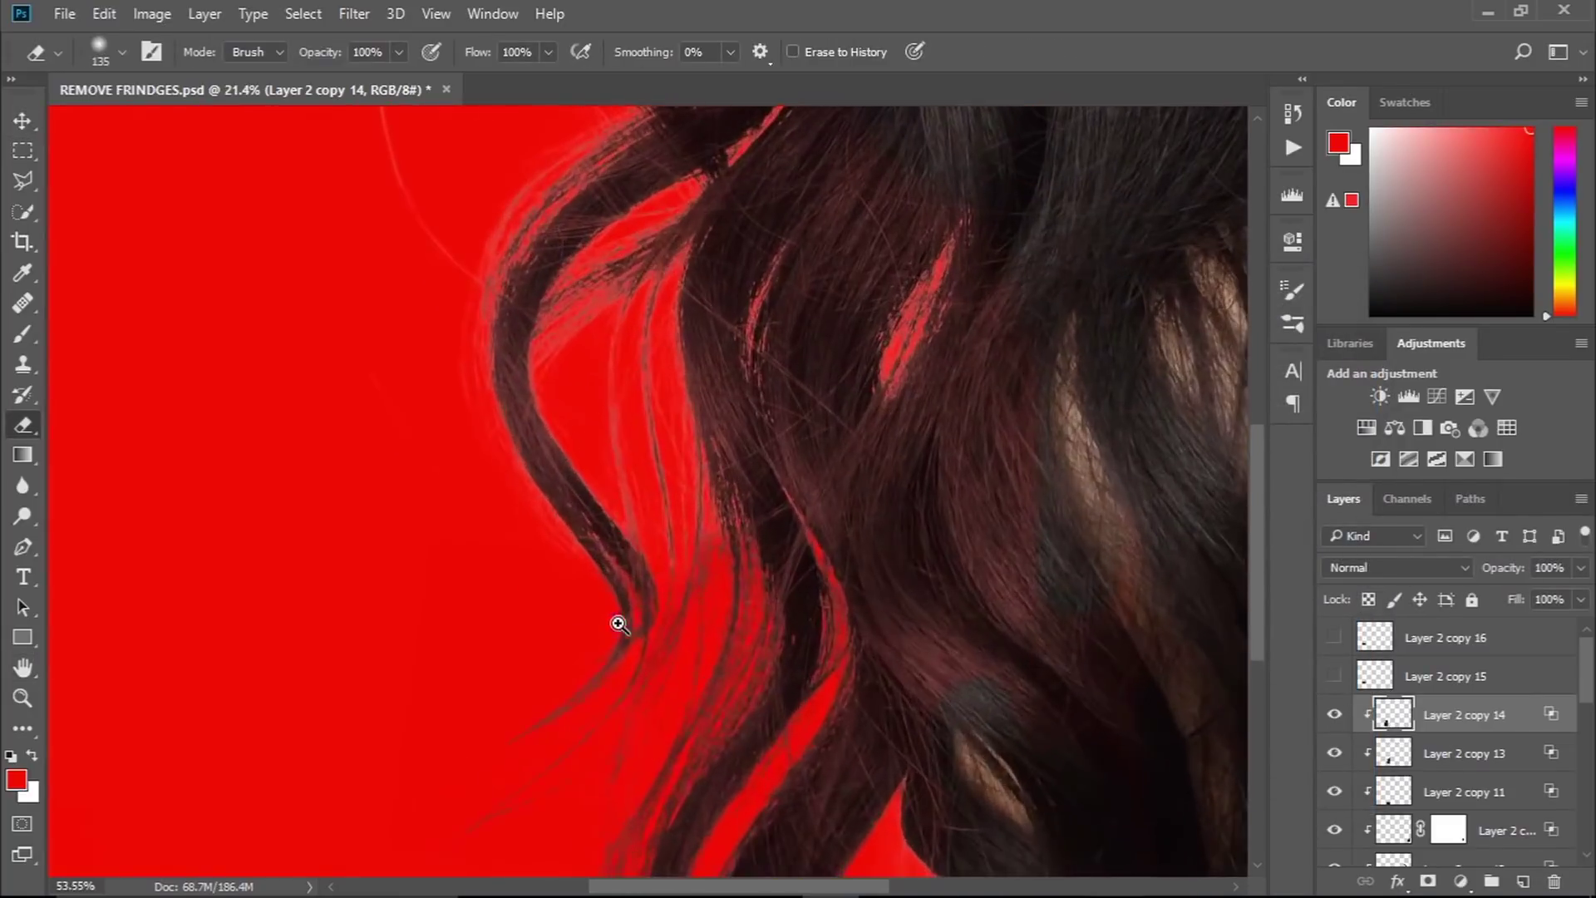
- Show Layer 2 copy 15, move it over the hair edge and begin transforming it
key("v")
left_click(1467, 677)
left_click_drag(250, 657, 339, 595)
key("ctrl+t")
- Rotate Layer 2 copy 15 by 90°, clip it to the hair, and set Blend If sliders
mouse_move(410, 731)
left_mouse_down()
mouse_move(274, 712)
mouse_move(661, 561)
mouse_move(635, 560)
left_mouse_up()
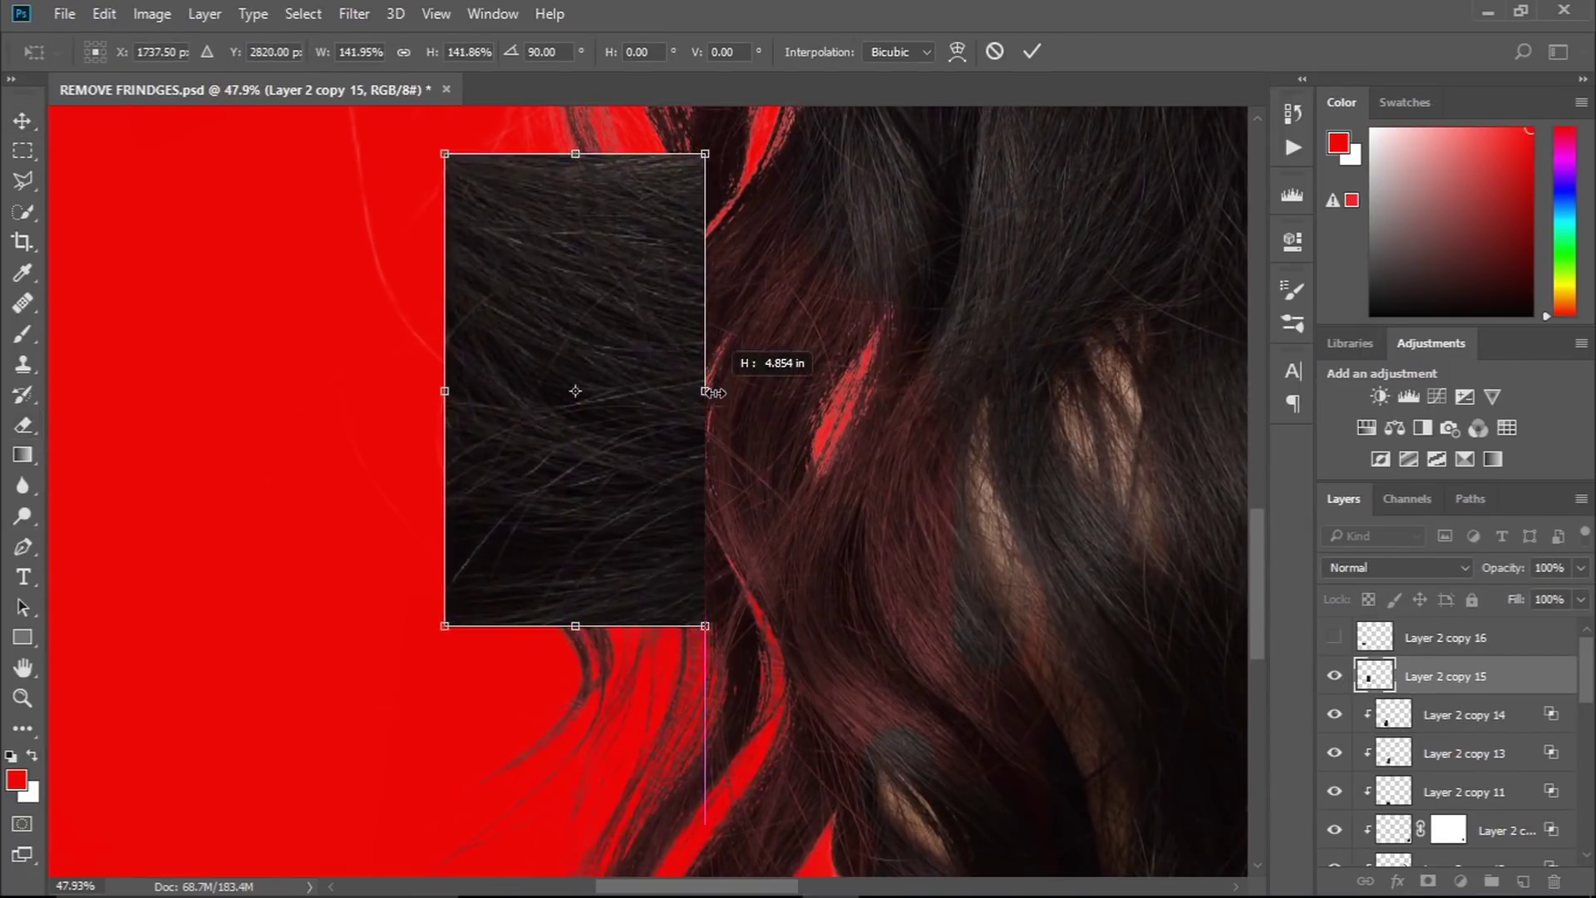
key("Return")
key("ctrl+alt+g")
double_click(1541, 683)
left_click_drag(901, 285, 934, 286)
left_click_drag(1346, 723, 1323, 723)
left_click(1550, 319)
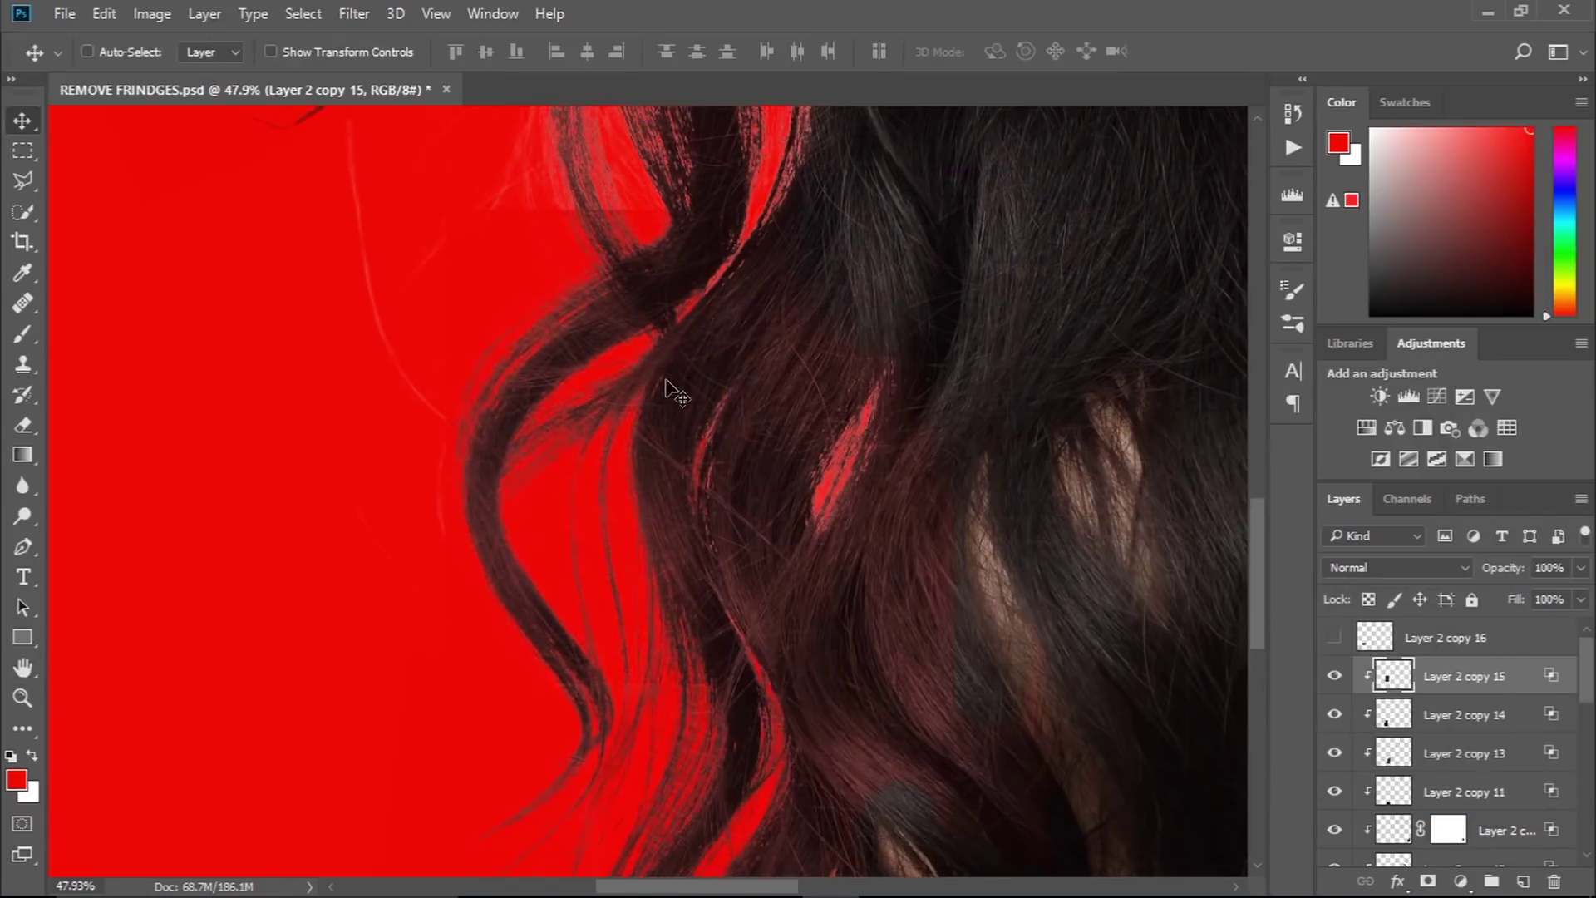
key("e")
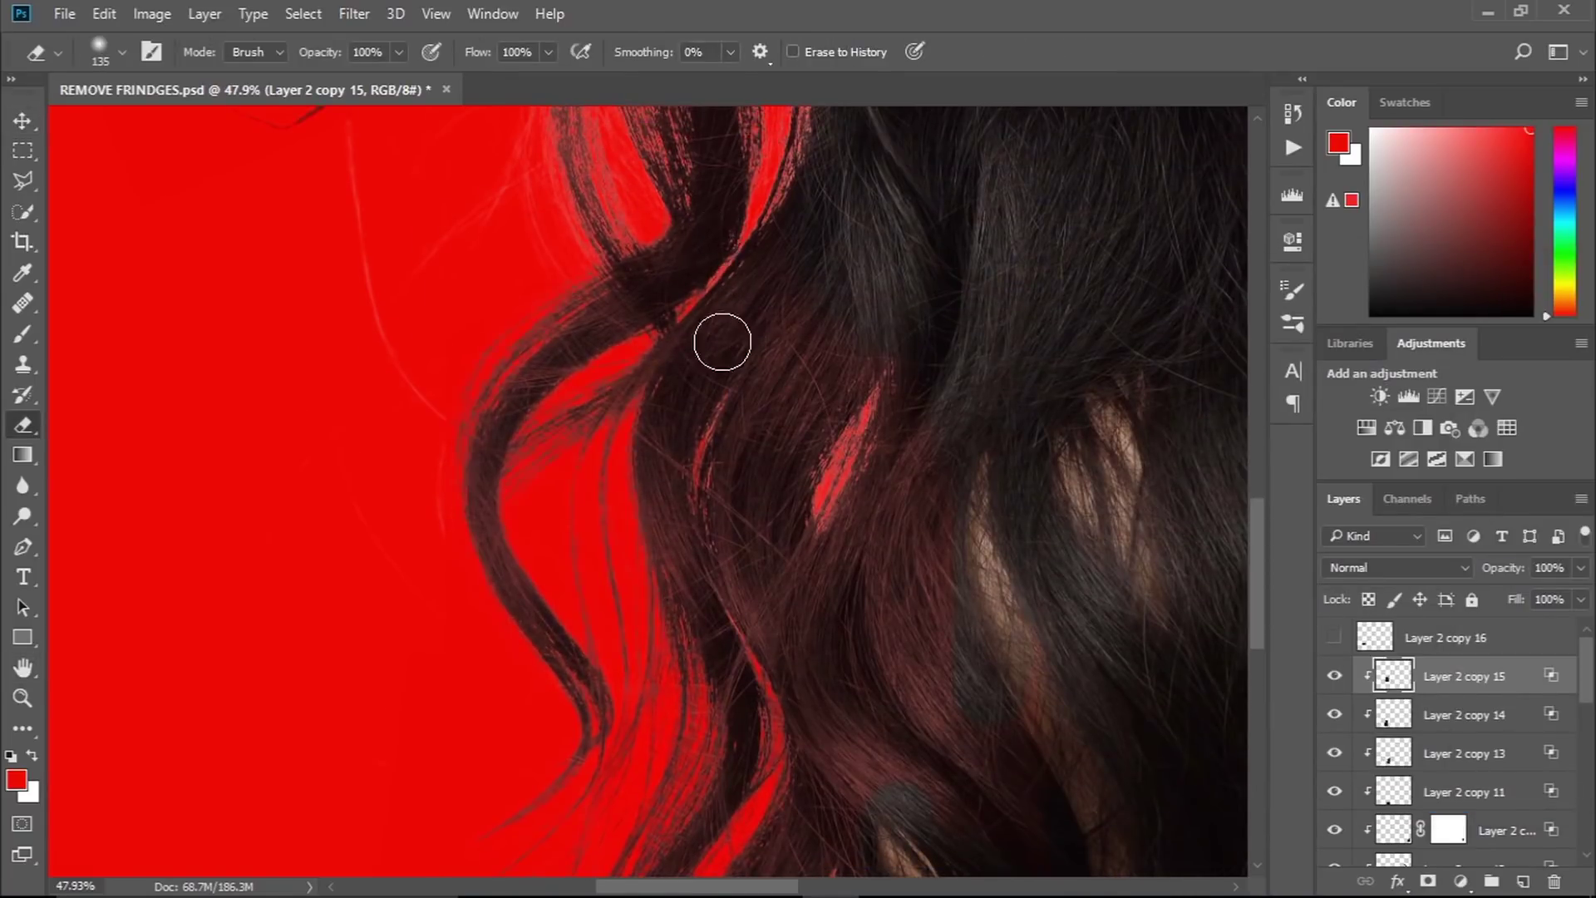
scroll(721, 342, "down", 3)
- Show Layer 2 copy 16, rotate it 90° over the red gap, and clip it
key("v")
left_click(1334, 637)
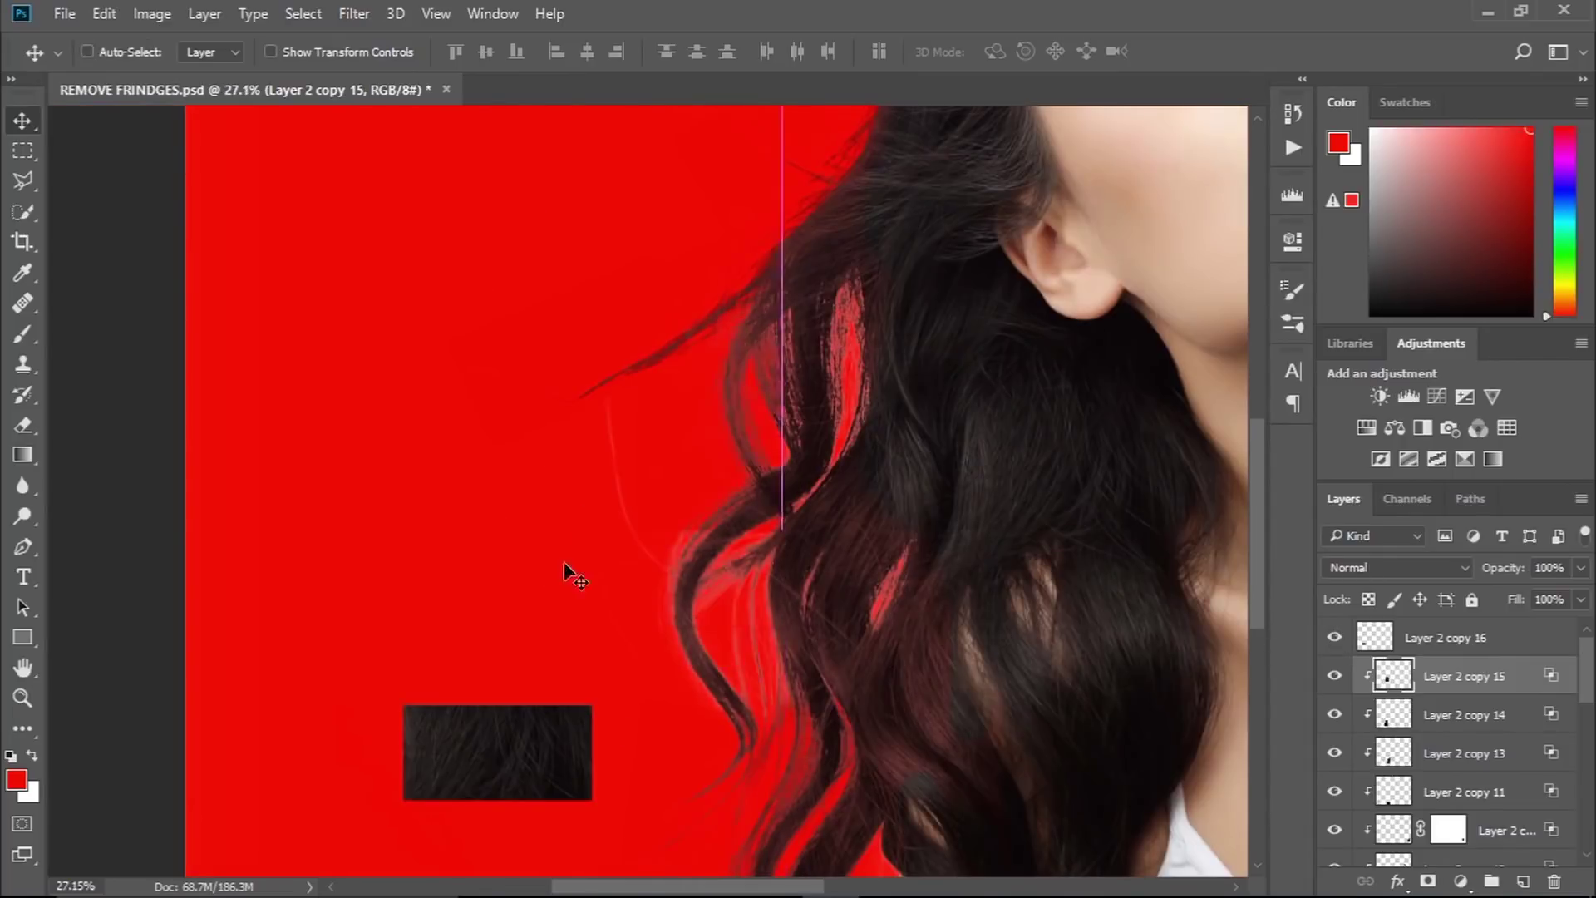
left_click_drag(566, 573, 536, 524)
key("ctrl+t")
left_click_drag(615, 714, 665, 551)
left_click_drag(506, 431, 754, 392)
scroll(772, 445, "up", 3)
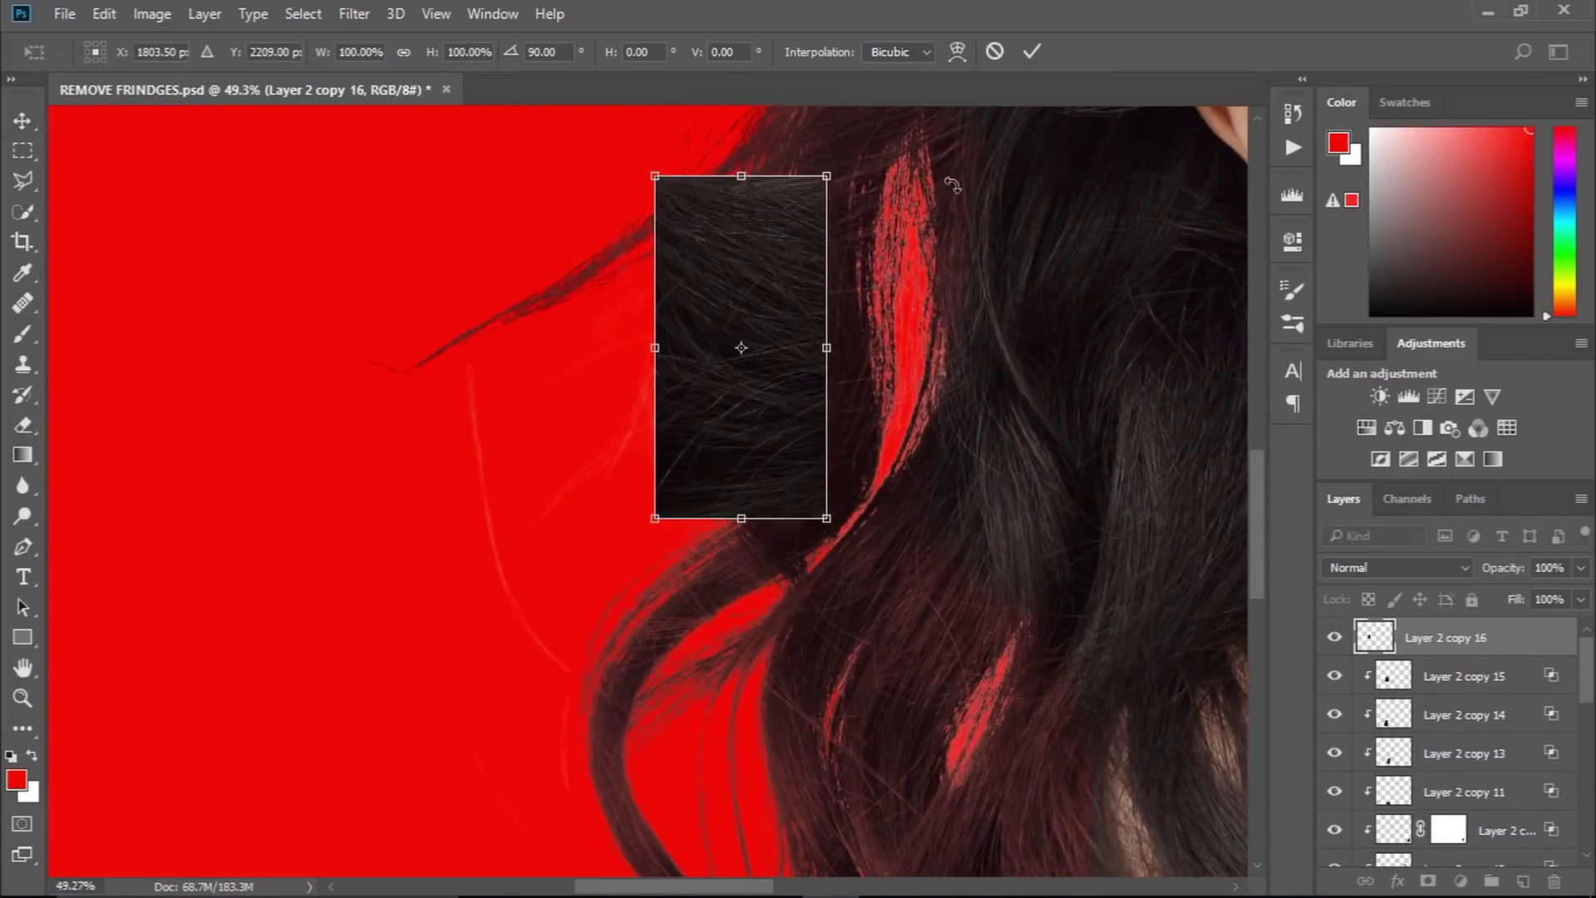
key("Return")
left_click_drag(953, 185, 752, 472)
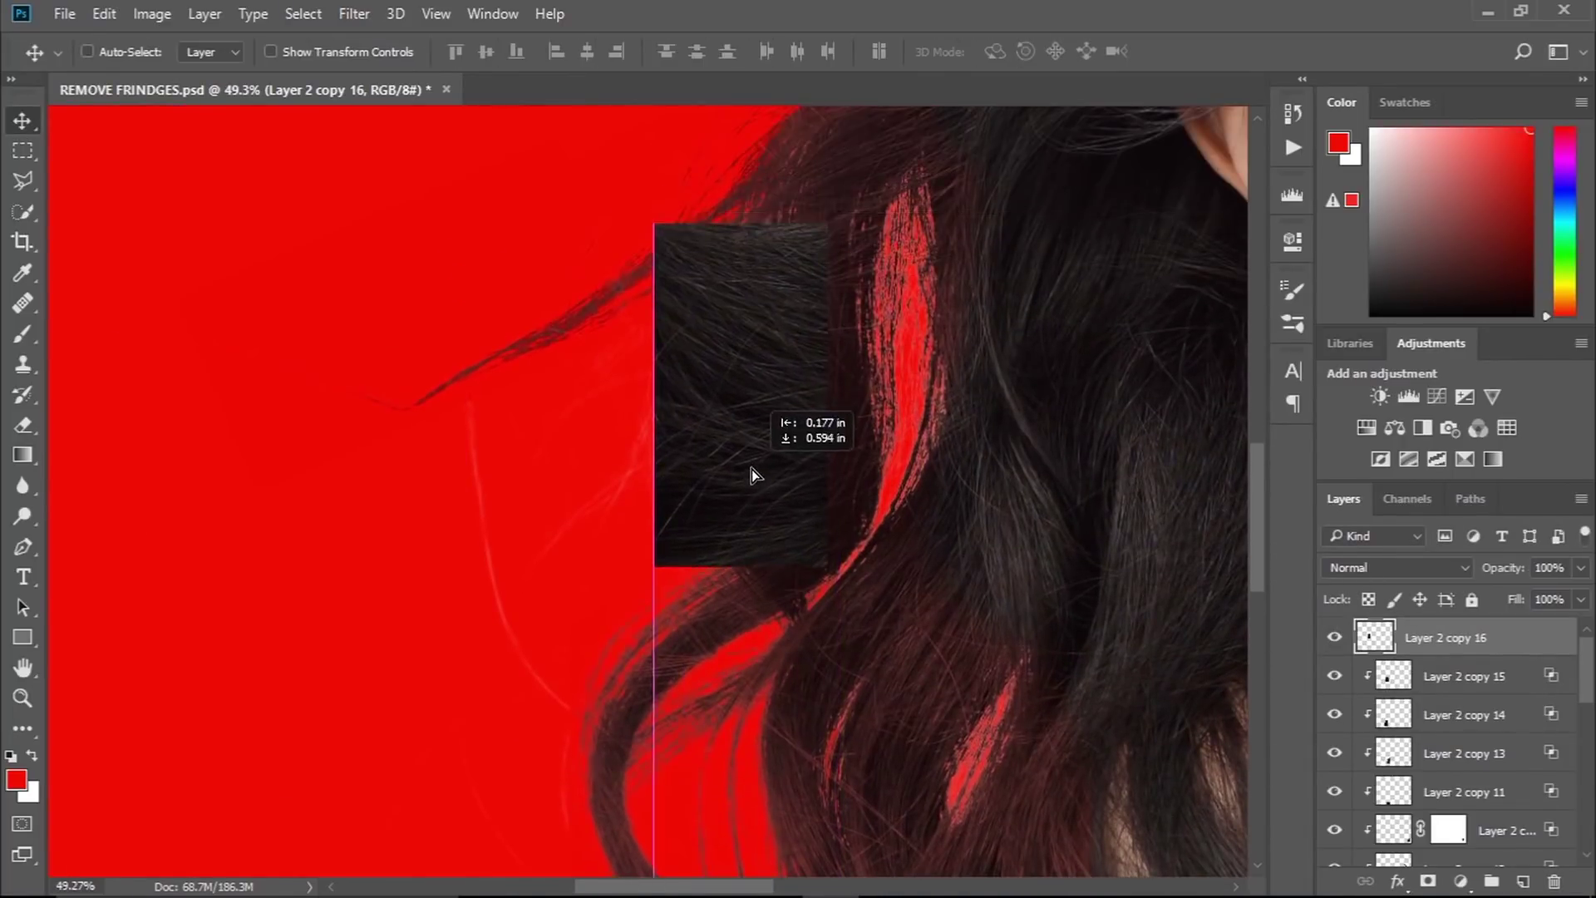
key("ctrl+alt+g")
- Blend Layer 2 copy 16 so darker hair shows through, compare, and erase its edges
double_click(1520, 638)
left_click_drag(471, 467, 584, 381)
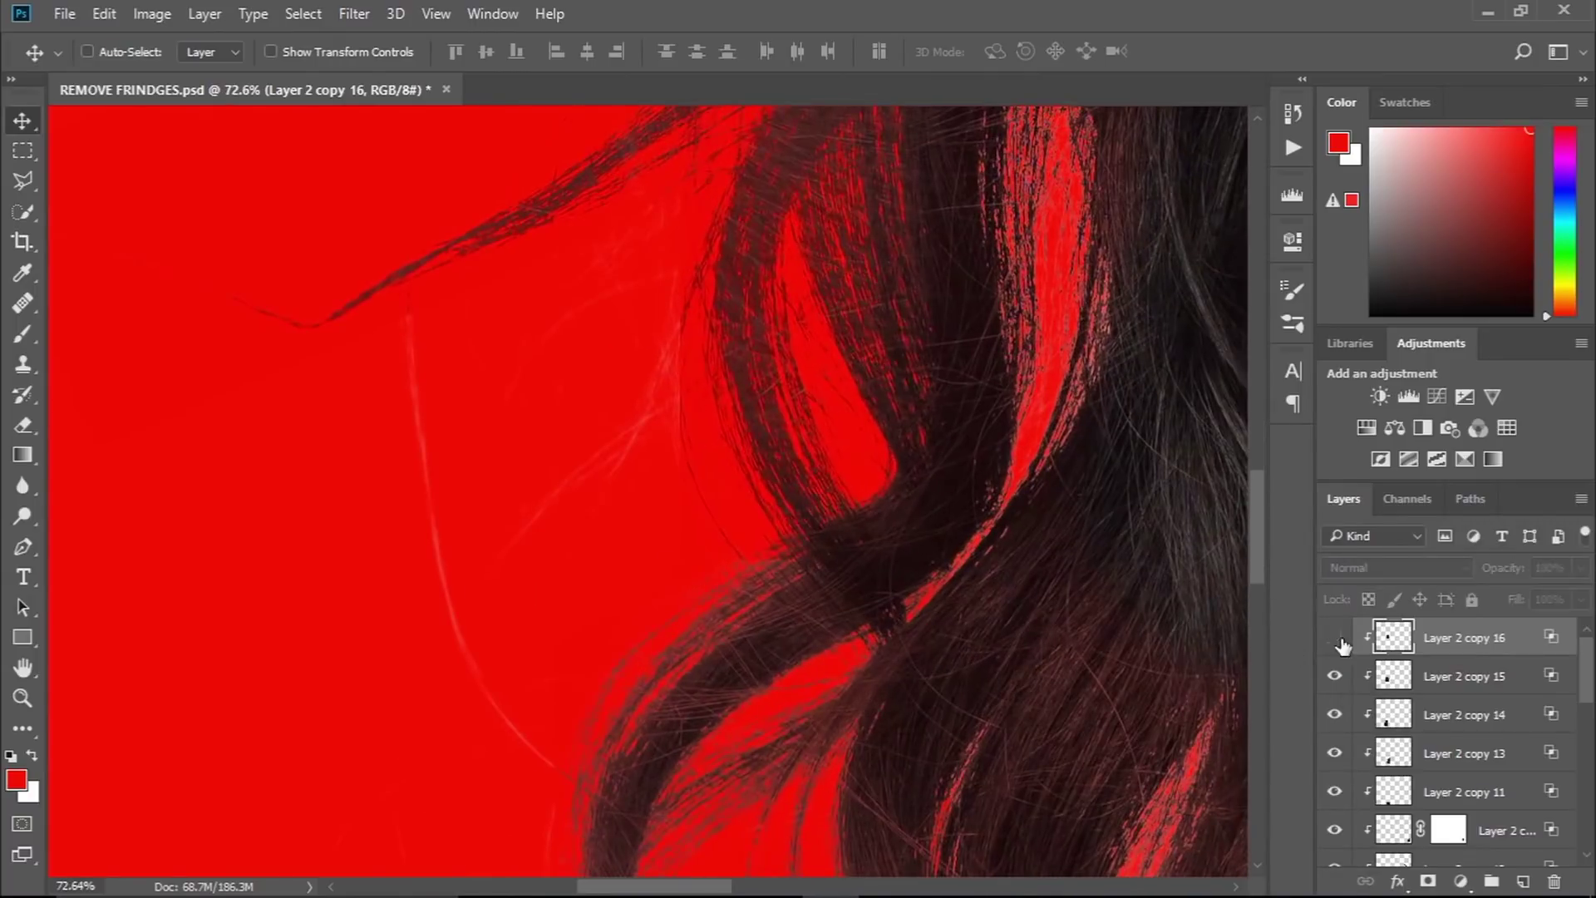
left_click(1335, 638)
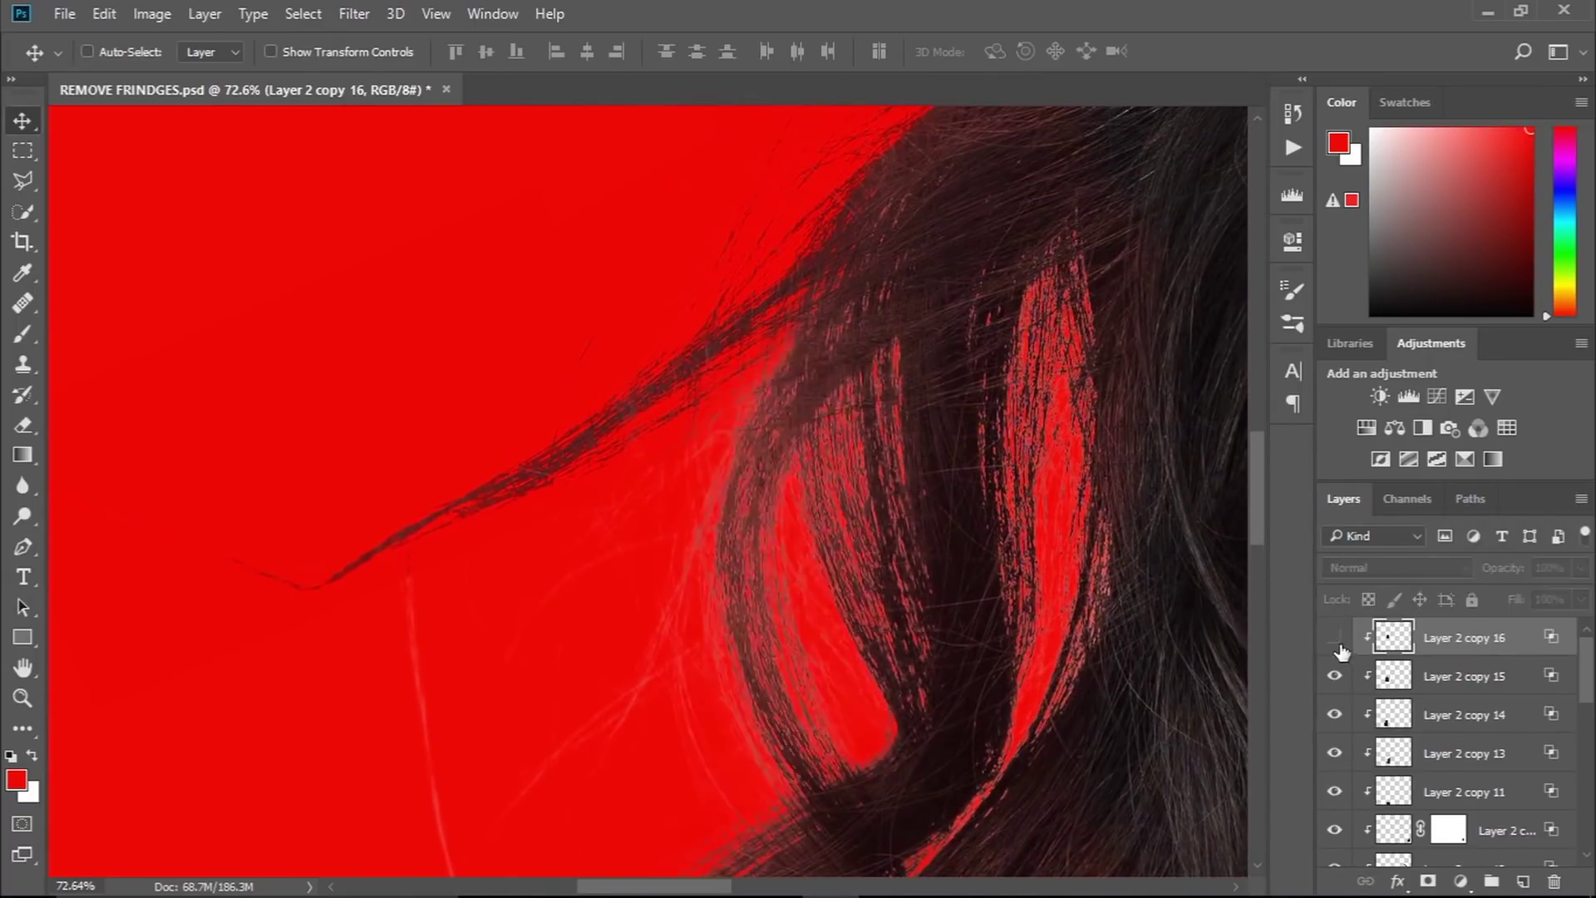
left_click(1335, 637)
key("e")
scroll(919, 642, "down", 1)
scroll(951, 673, "down", 1)
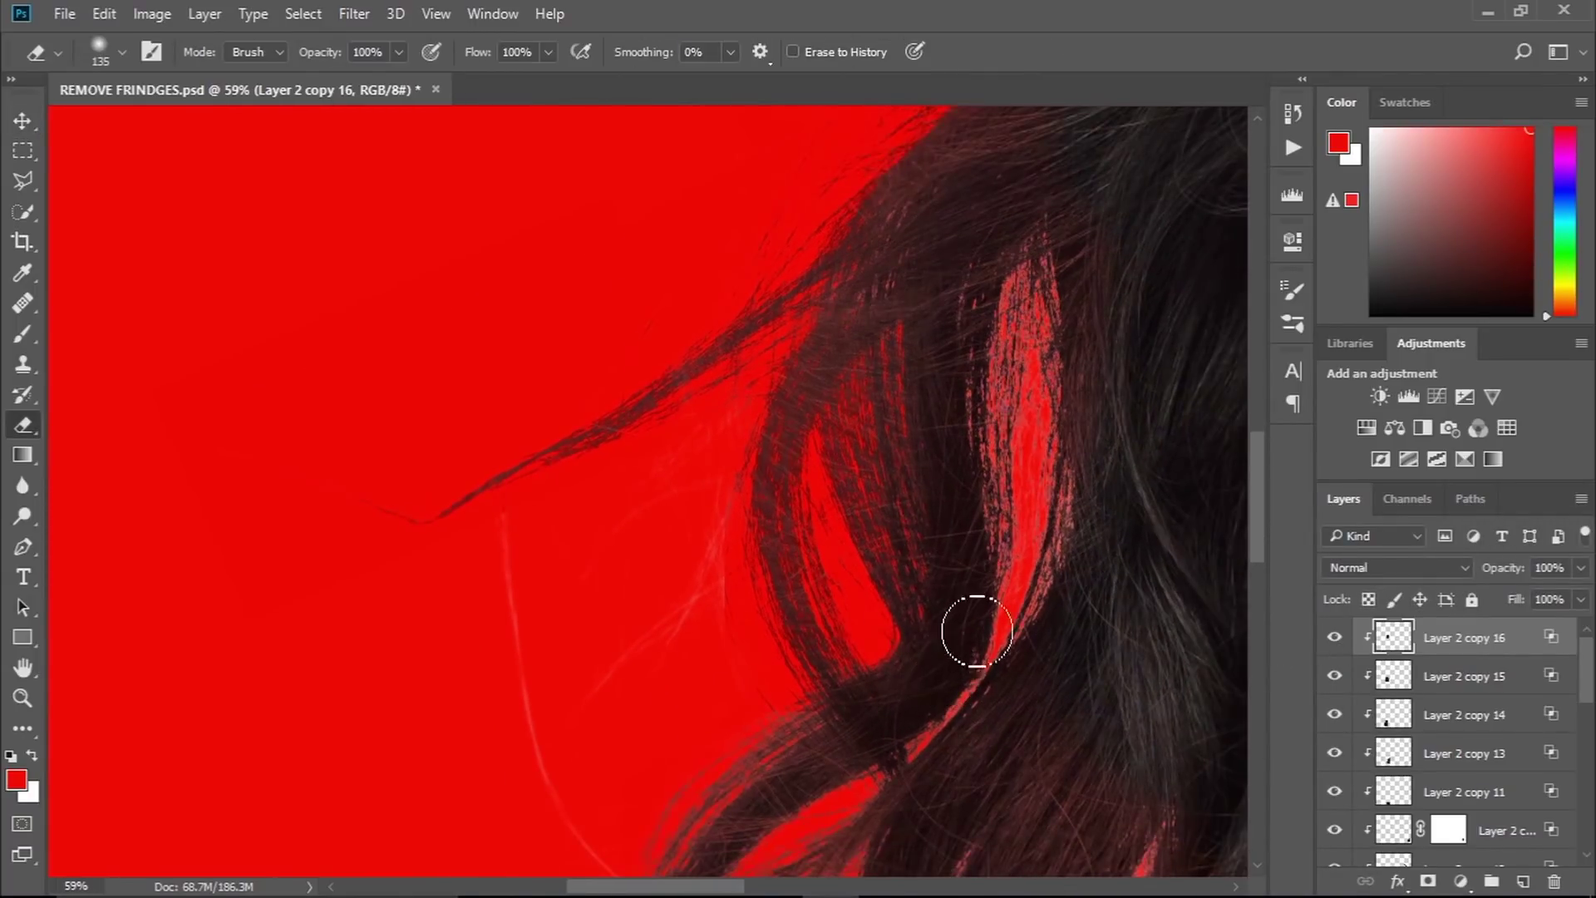
scroll(848, 576, "down", 2)
scroll(581, 613, "down", 3)
scroll(441, 545, "up", 1)
scroll(776, 664, "up", 3)
scroll(238, 224, "up", 2)
scroll(648, 613, "down", 1)
- Copy a rectangle of dark hair to new layers and move the copy upward
left_click(22, 151)
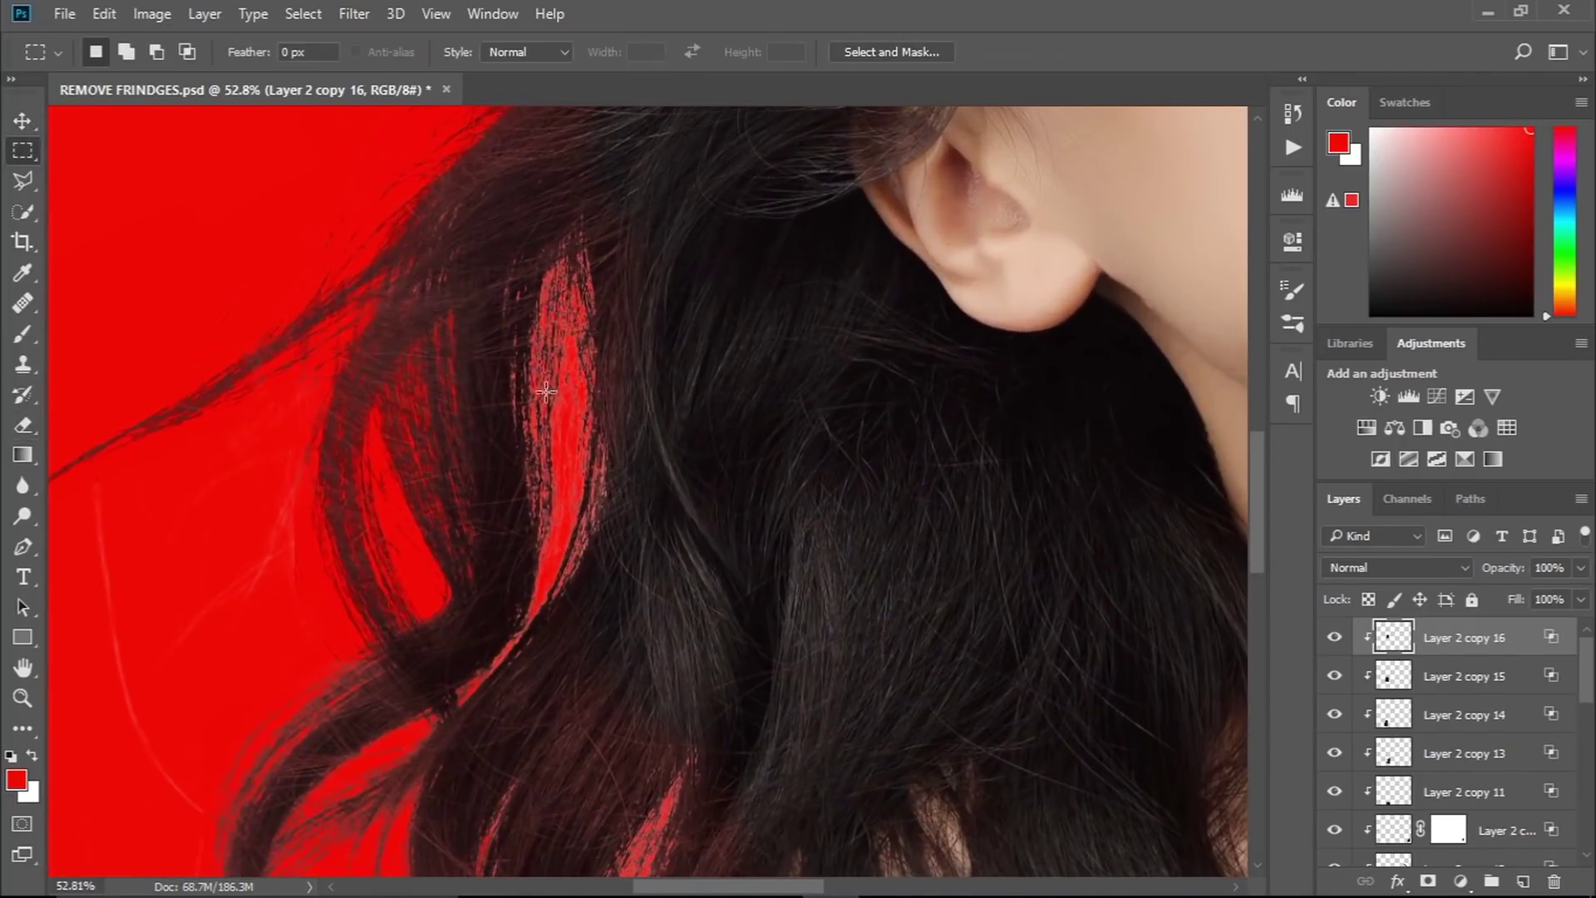
left_click_drag(1132, 708, 1142, 716)
key("ctrl+j")
key("Return")
key("ctrl+d")
key("v")
mouse_move(1425, 763)
left_mouse_down()
mouse_move(1493, 601)
mouse_move(1453, 731)
left_mouse_up()
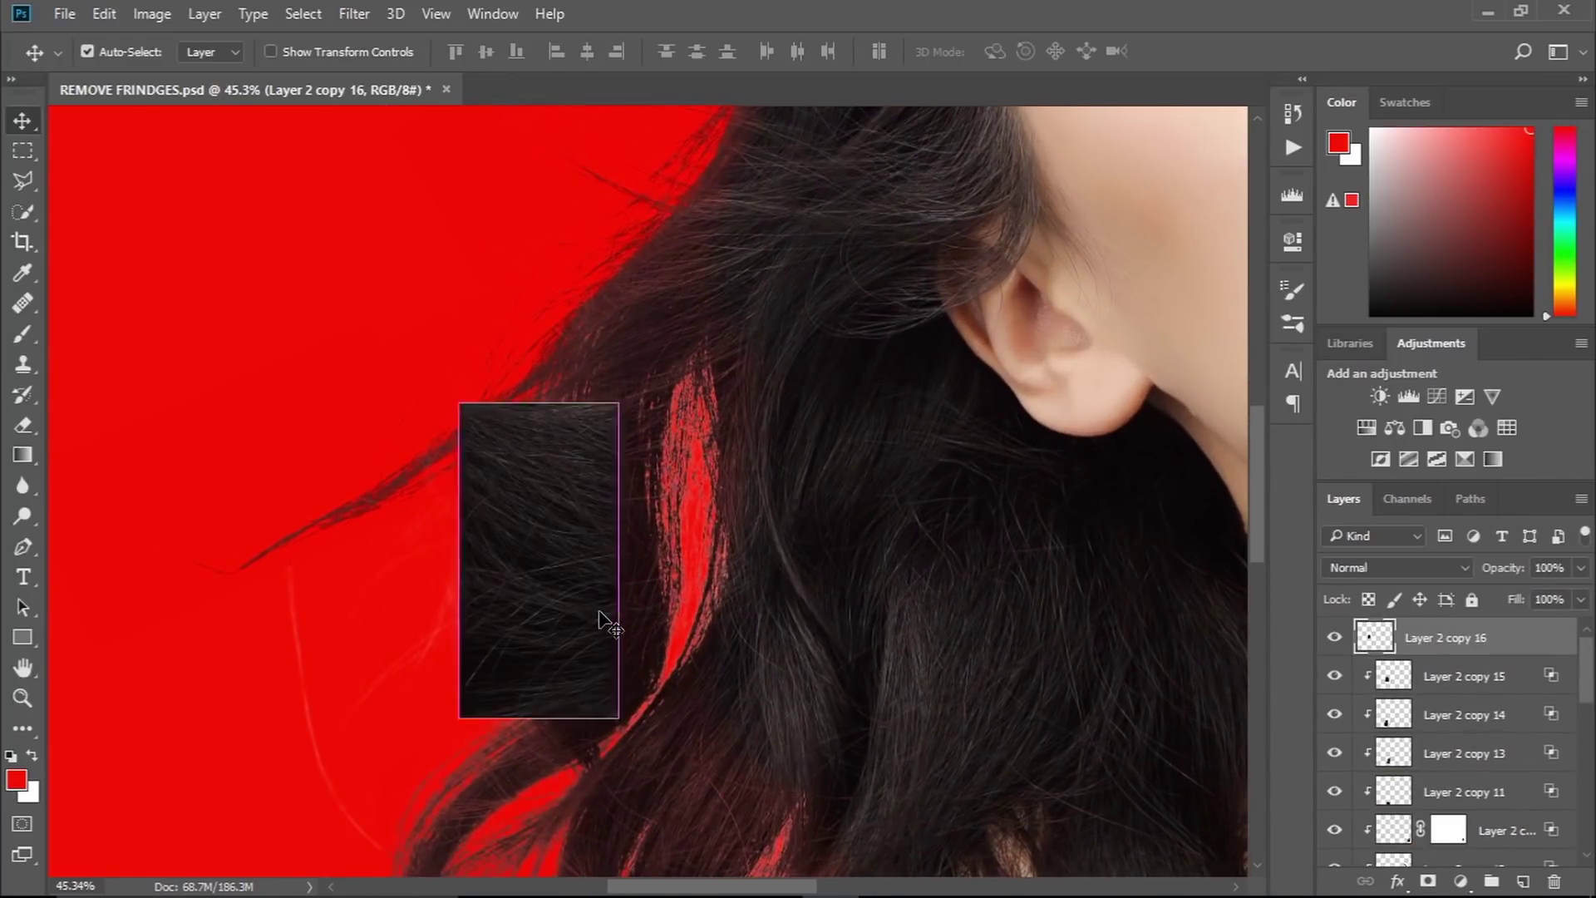
key("e")
scroll(600, 625, "down", 2)
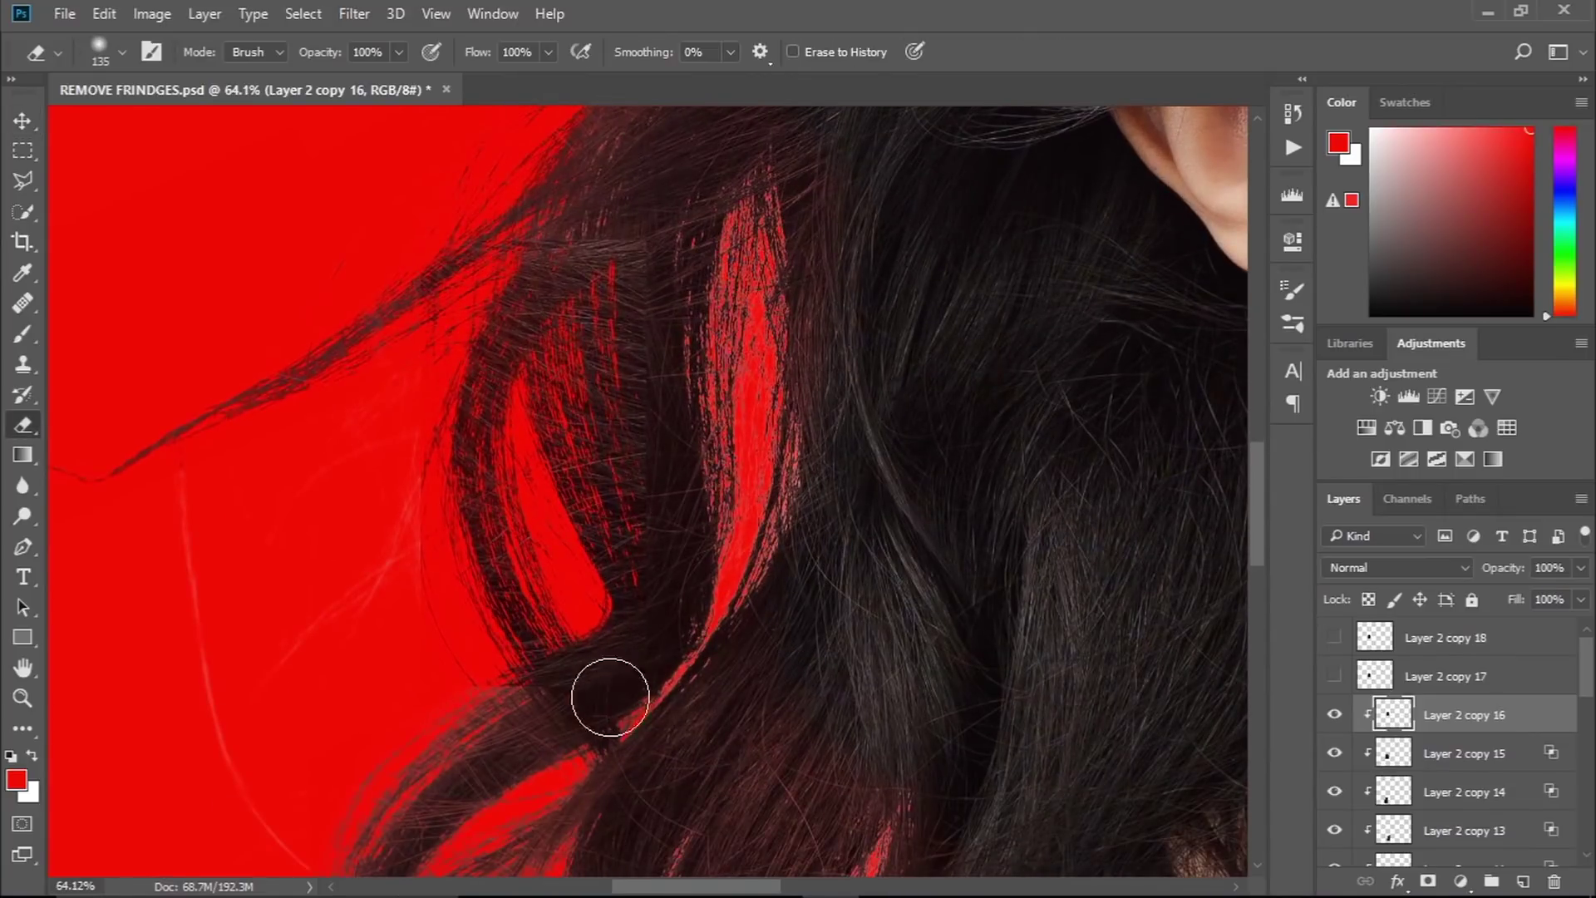
- Confirm the blending options for the Layer 2 copy 16 patch
double_click(1529, 715)
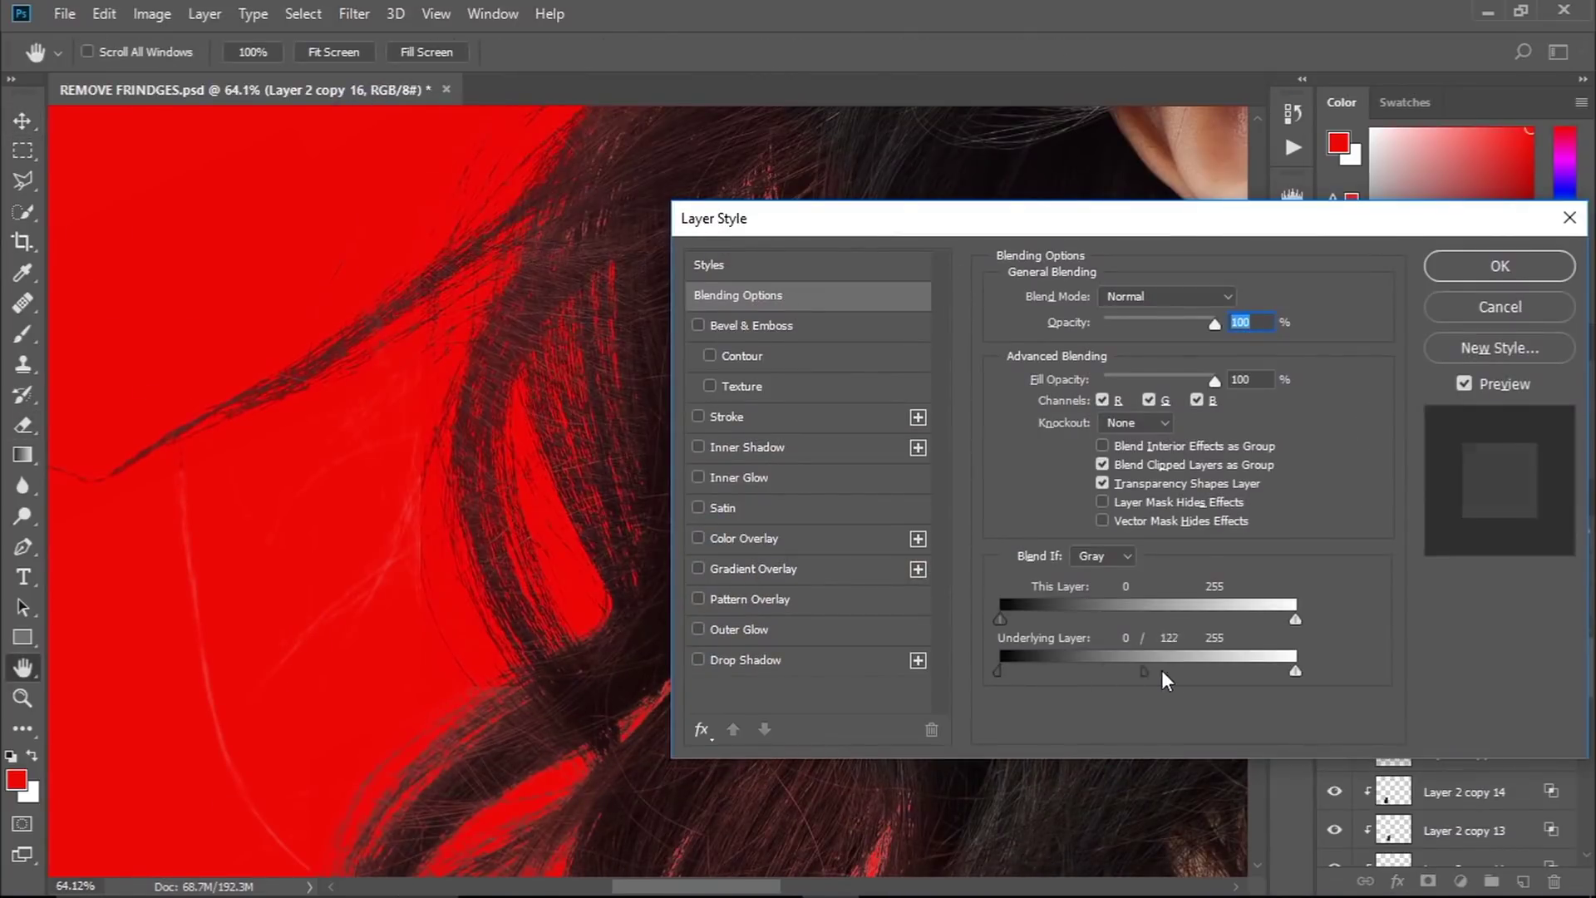
key("Return")
scroll(670, 321, "down", 3)
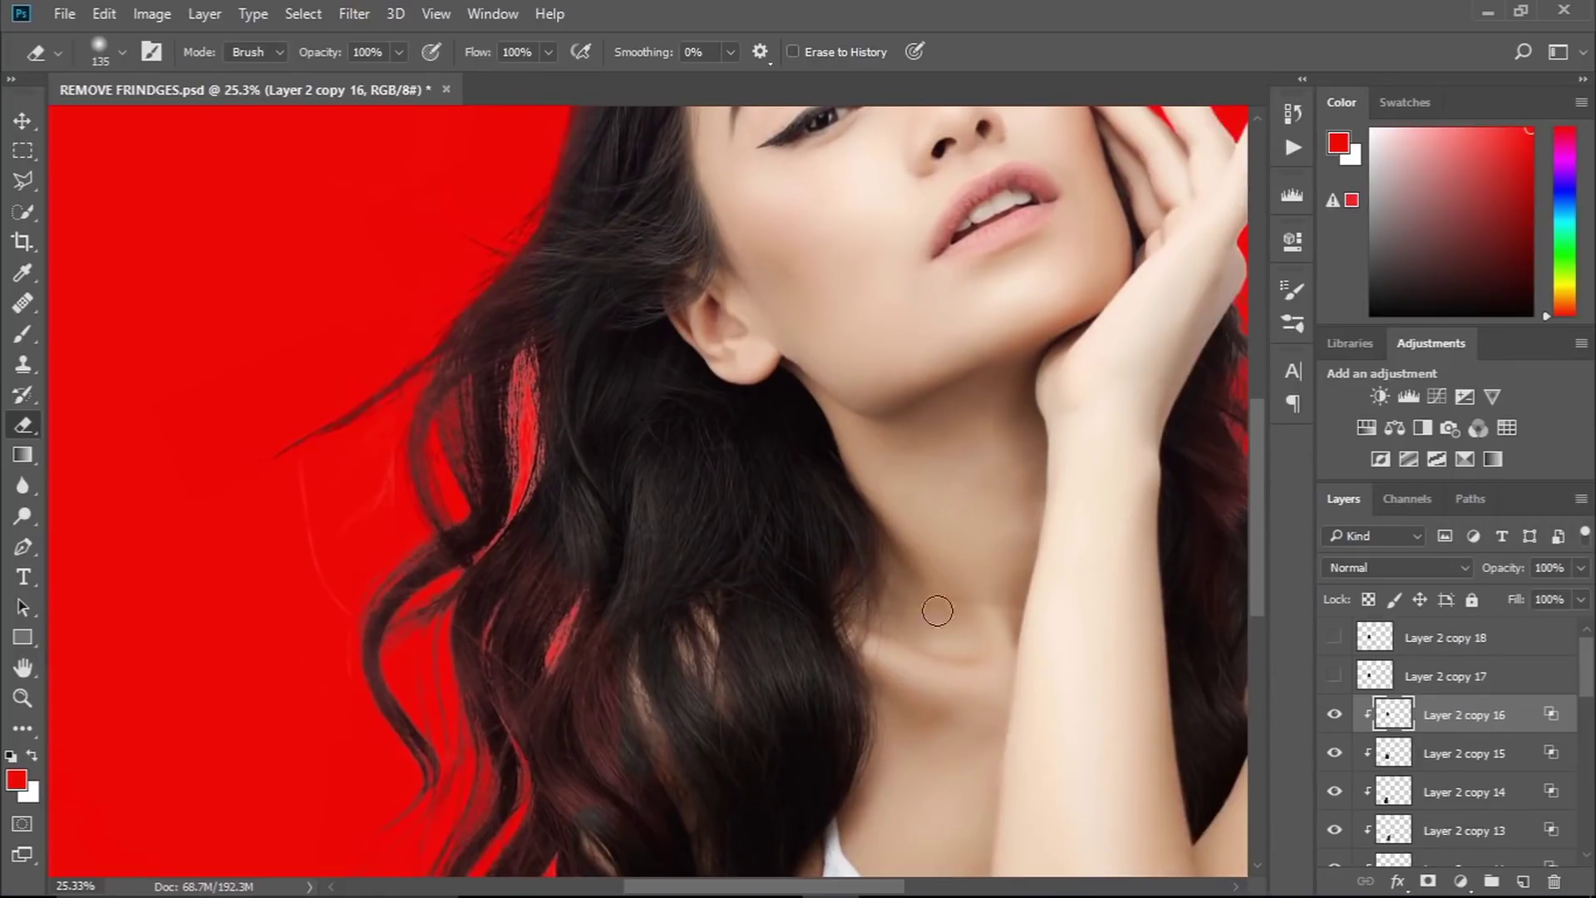
scroll(517, 402, "up", 4)
- Move Layer 2 copy 17 over a gap, clip it, and apply its blending settings
key("v")
mouse_move(516, 402)
left_mouse_down()
mouse_move(710, 411)
mouse_move(708, 370)
left_mouse_up()
key("ctrl+alt+g")
key("e")
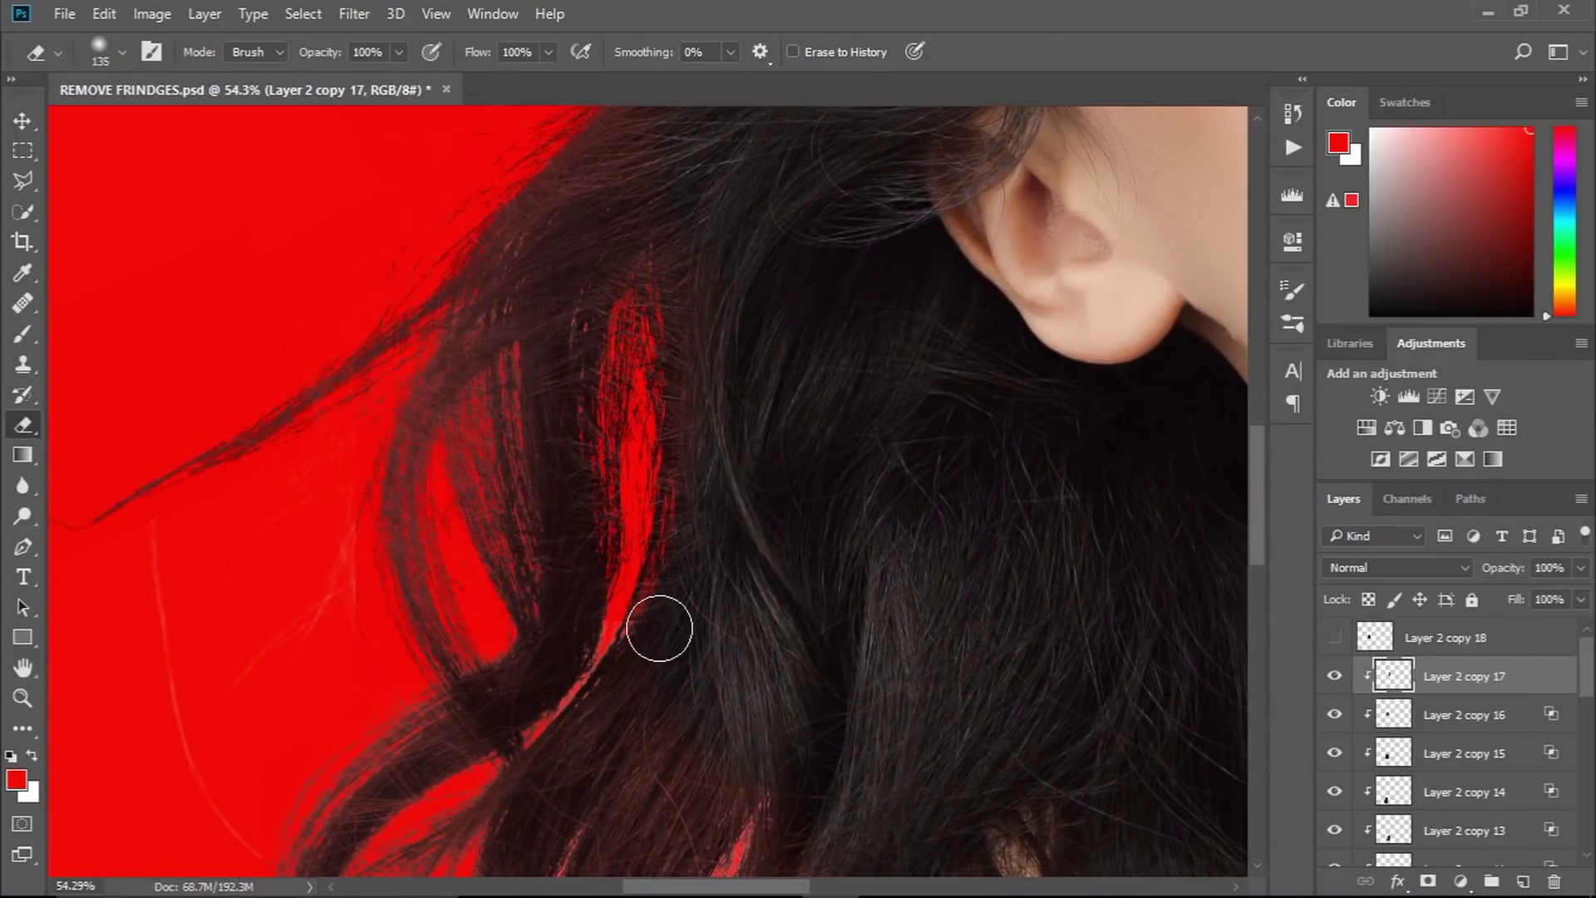
key("h")
double_click(1521, 676)
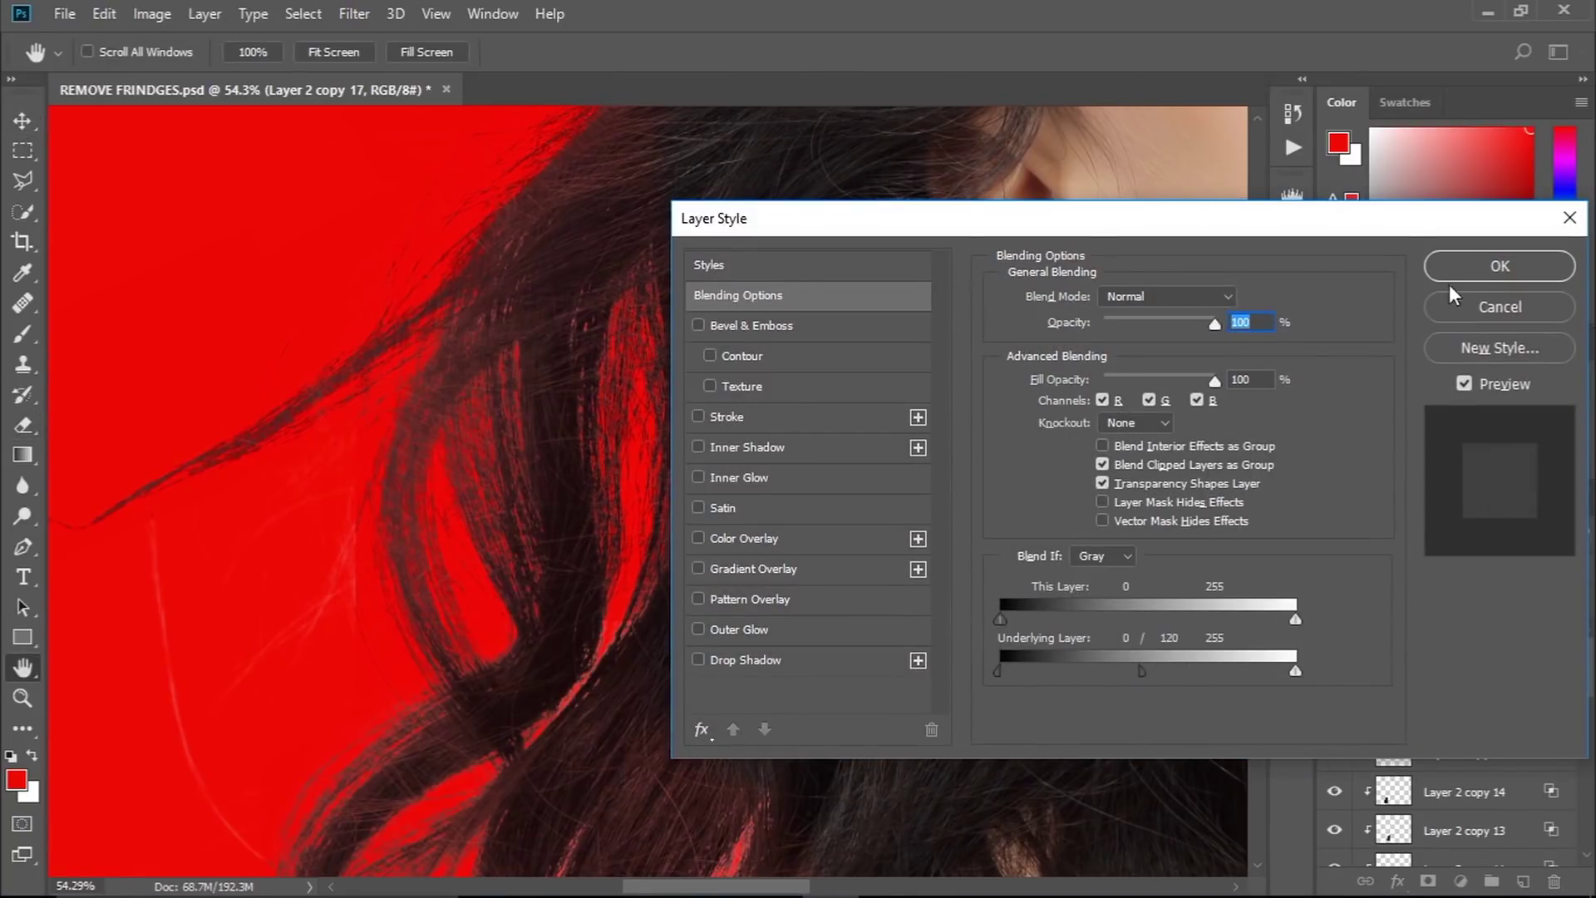
left_click(1499, 265)
- Place Layer 2 copy 18 beside the red gap, rotate it along the strands, and clip it
key("v")
left_click_drag(720, 524, 660, 613)
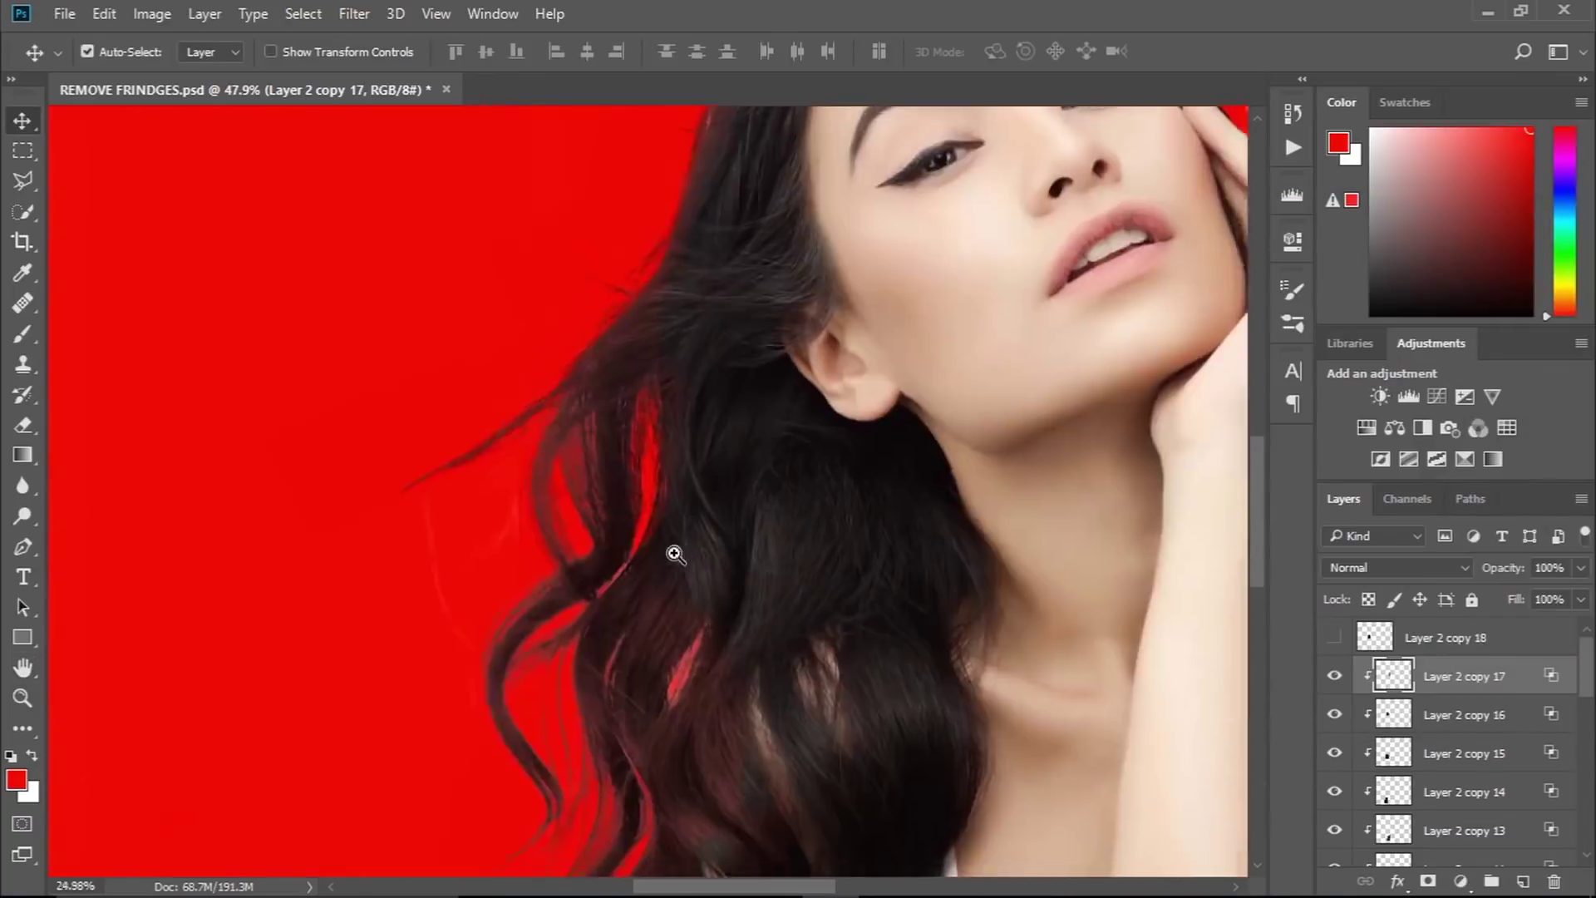
left_click_drag(500, 563, 416, 597)
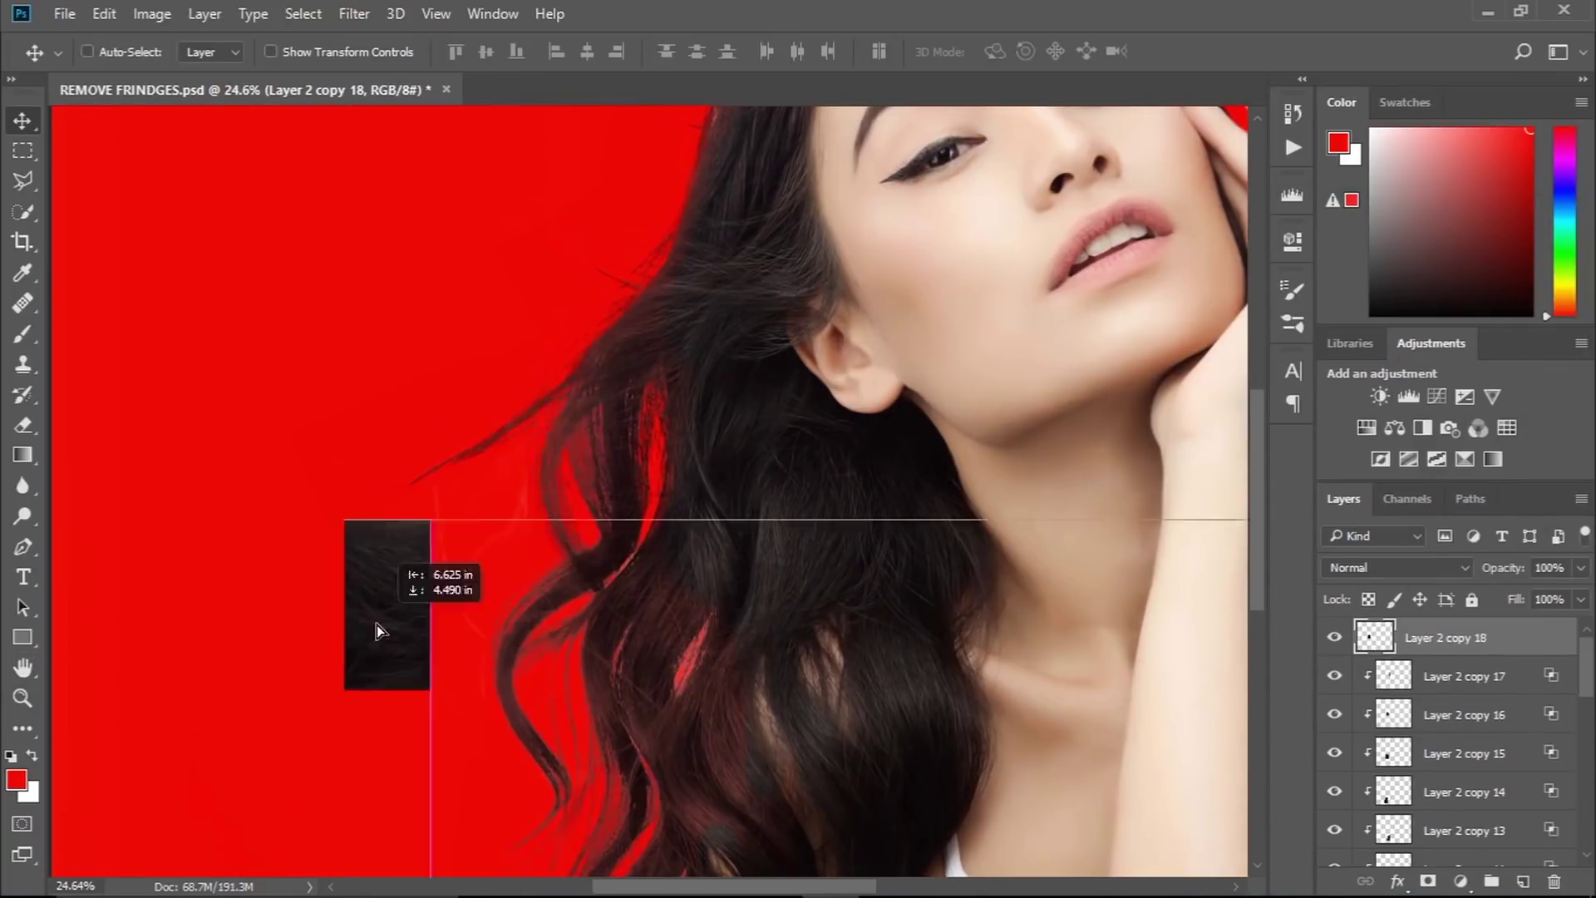
key("ctrl+t")
left_click_drag(640, 665, 688, 574)
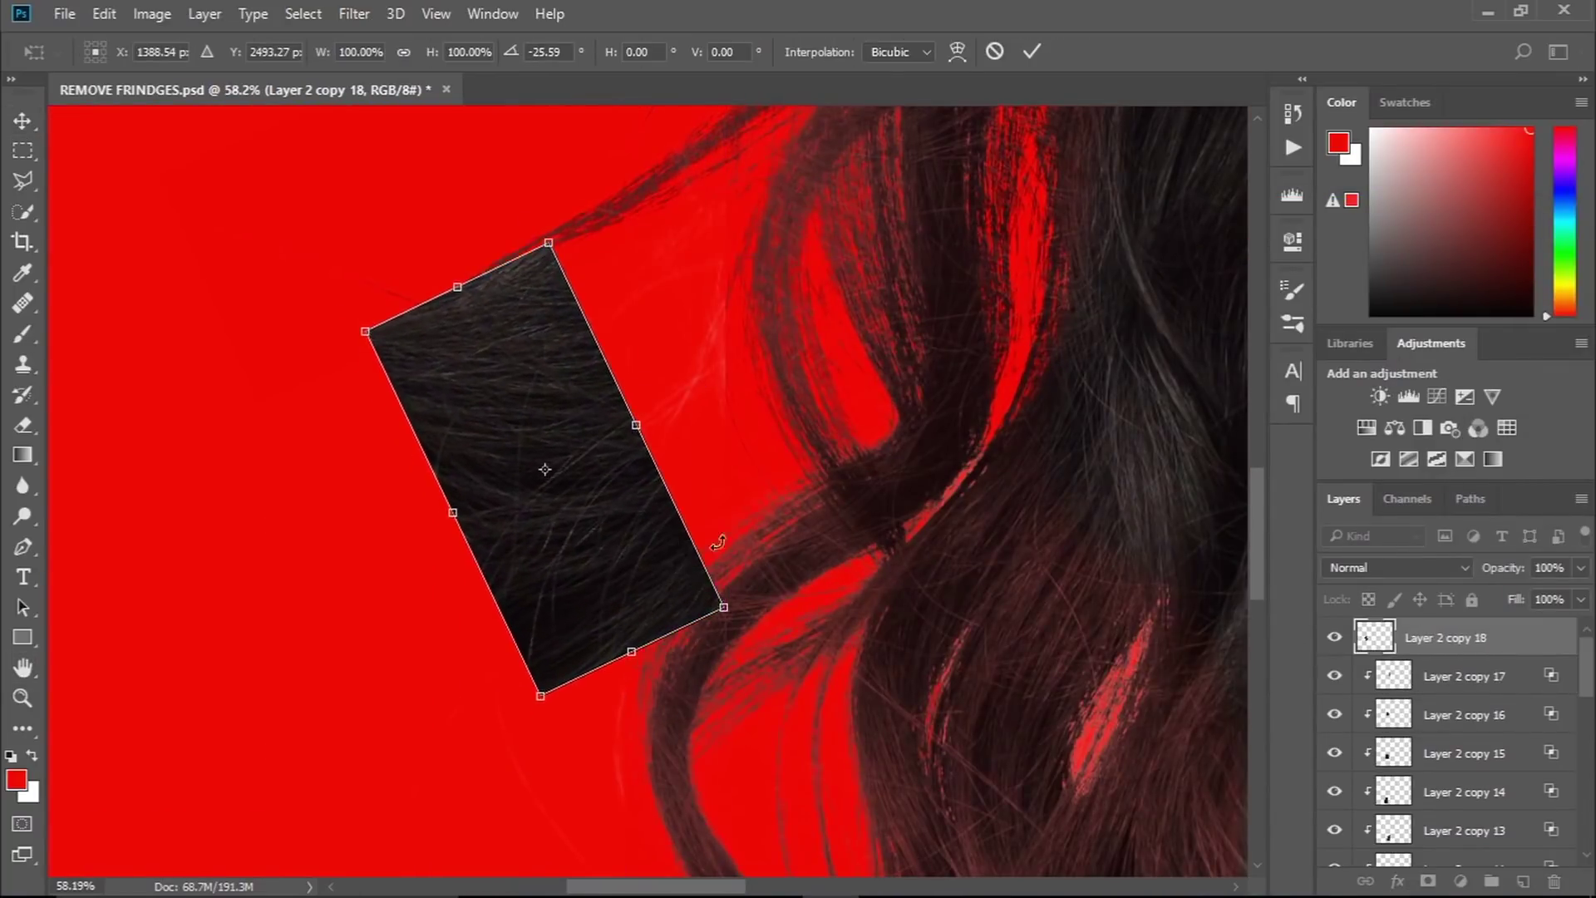
key("Return")
left_click(1334, 638)
left_click(1446, 675)
key("ctrl+alt+g")
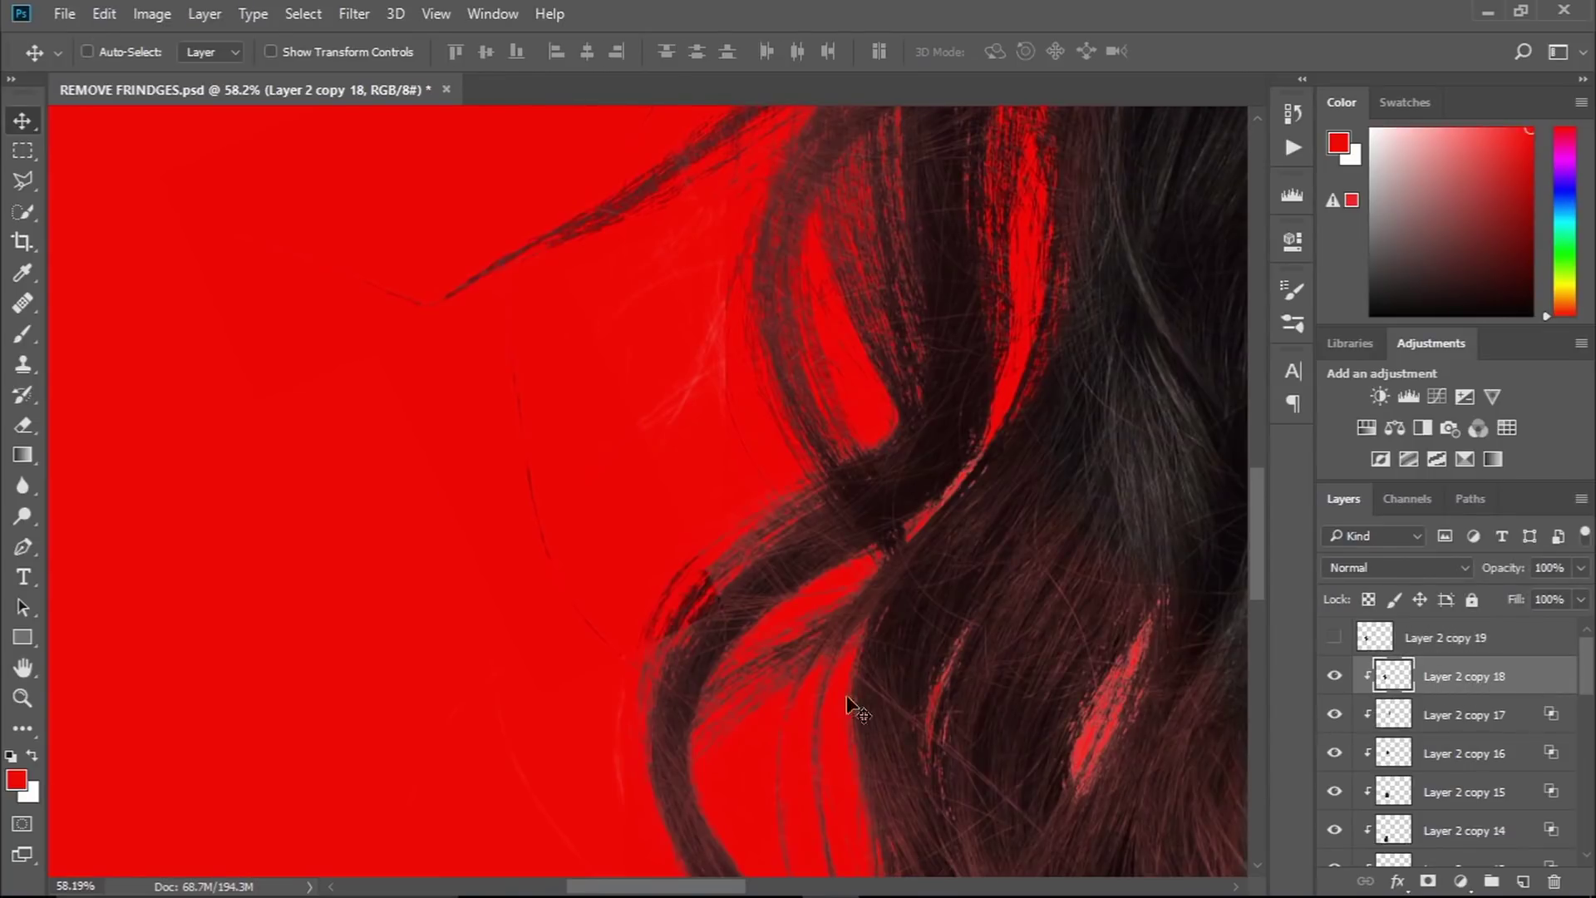
key("e")
- Shrink and rotate Layer 2 copy 19 upright along a strand and clip it onto the hair
key("v")
scroll(532, 245, "up", 3)
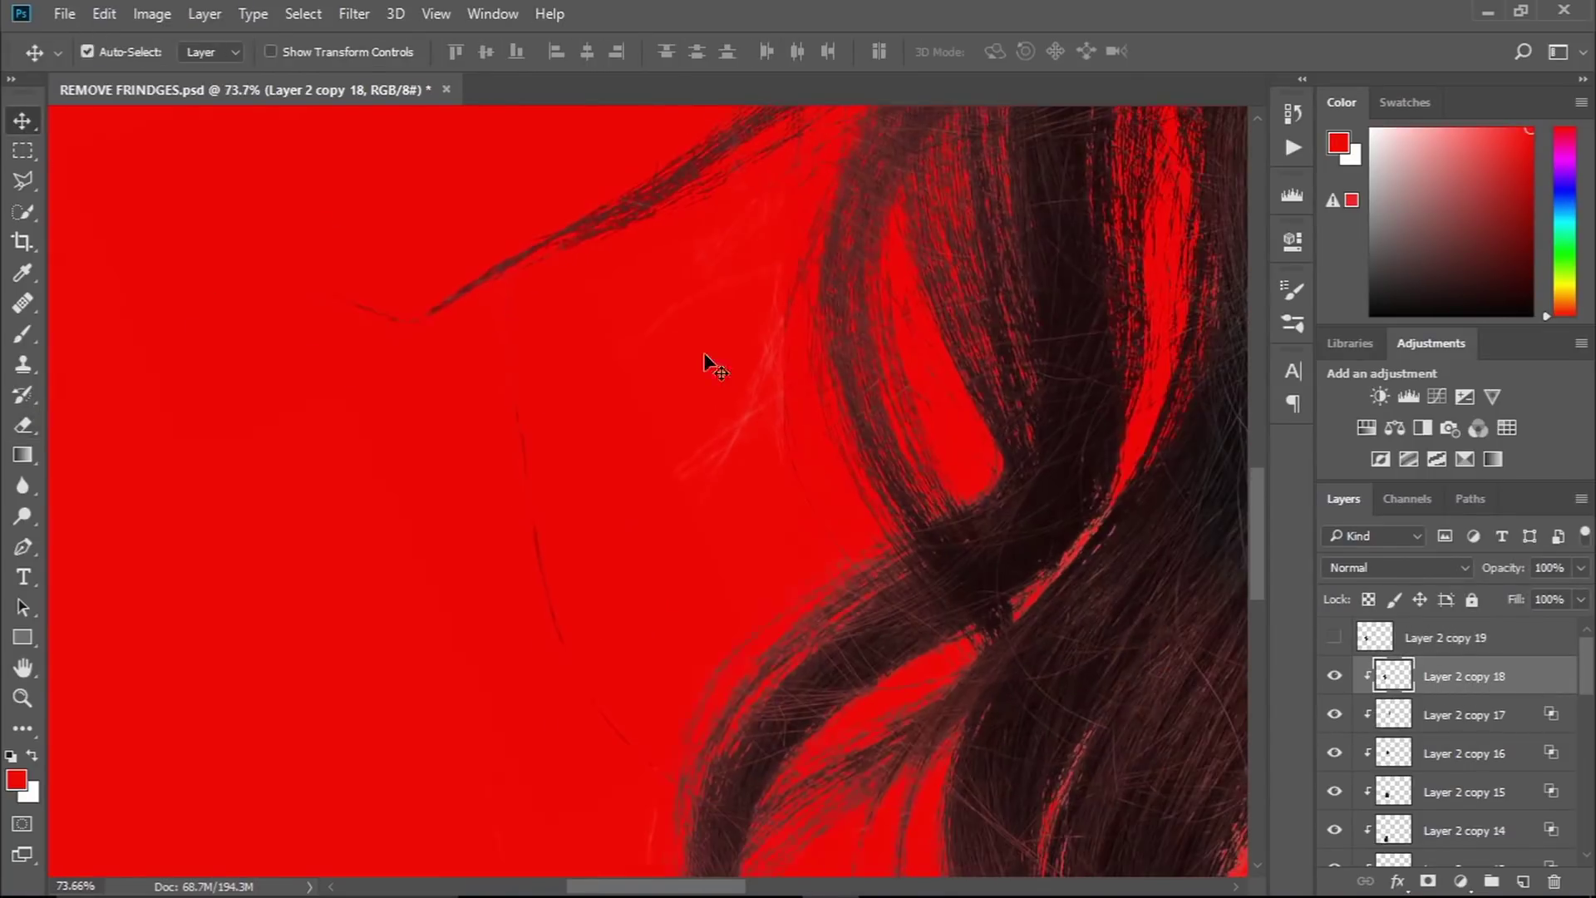
key("alt+bracketright")
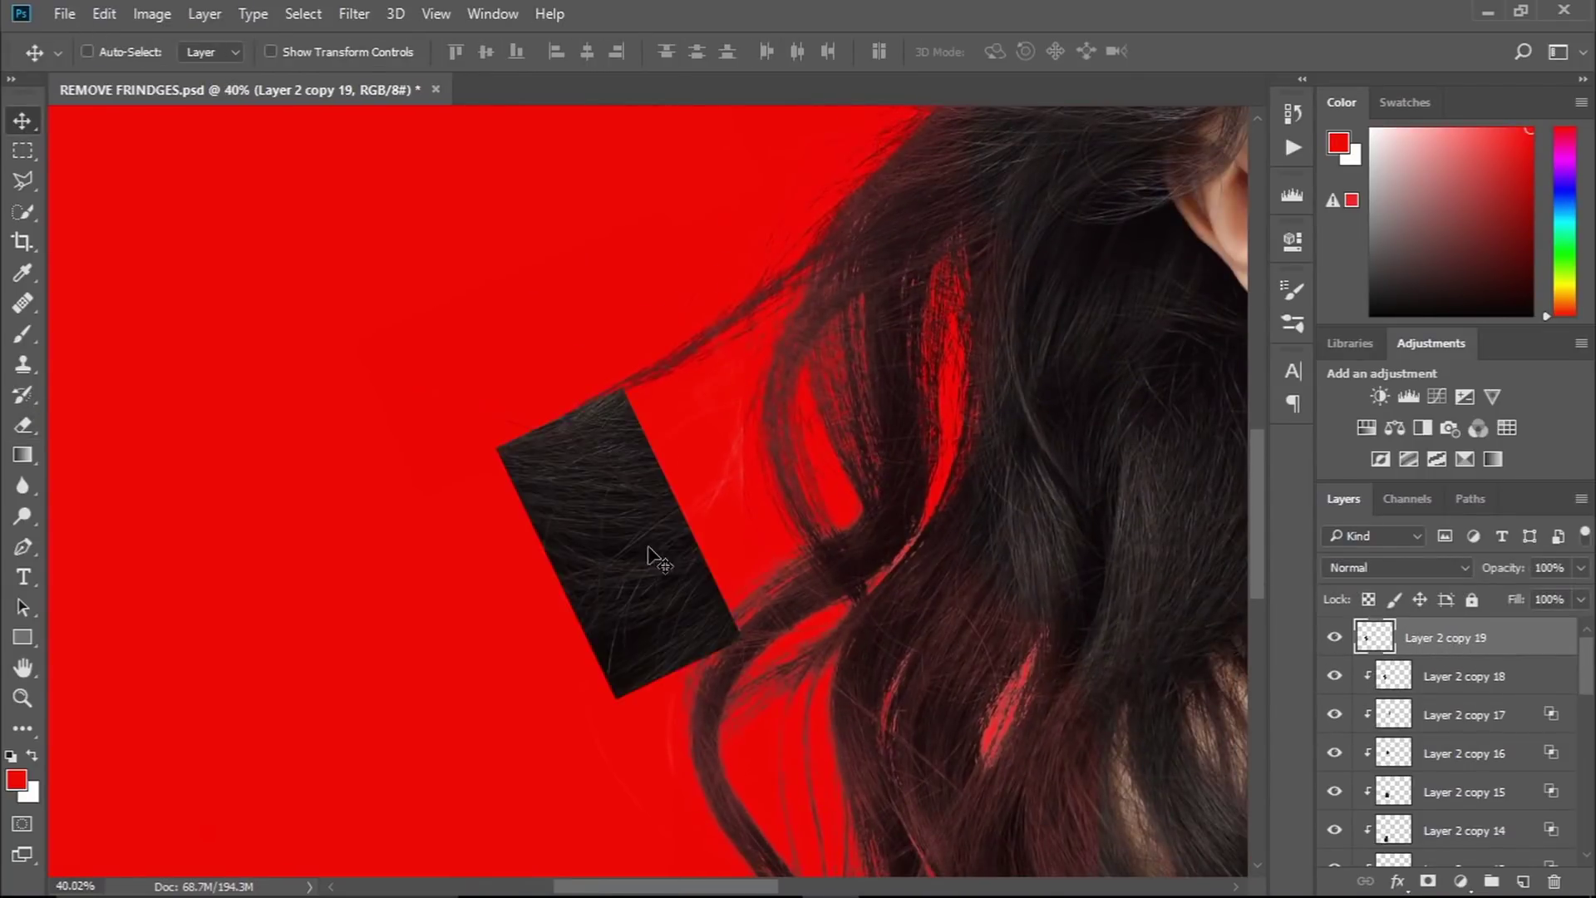
key("ctrl+t")
mouse_move(914, 731)
left_mouse_down()
mouse_move(836, 677)
mouse_move(712, 517)
left_mouse_up()
left_click_drag(823, 631, 864, 532)
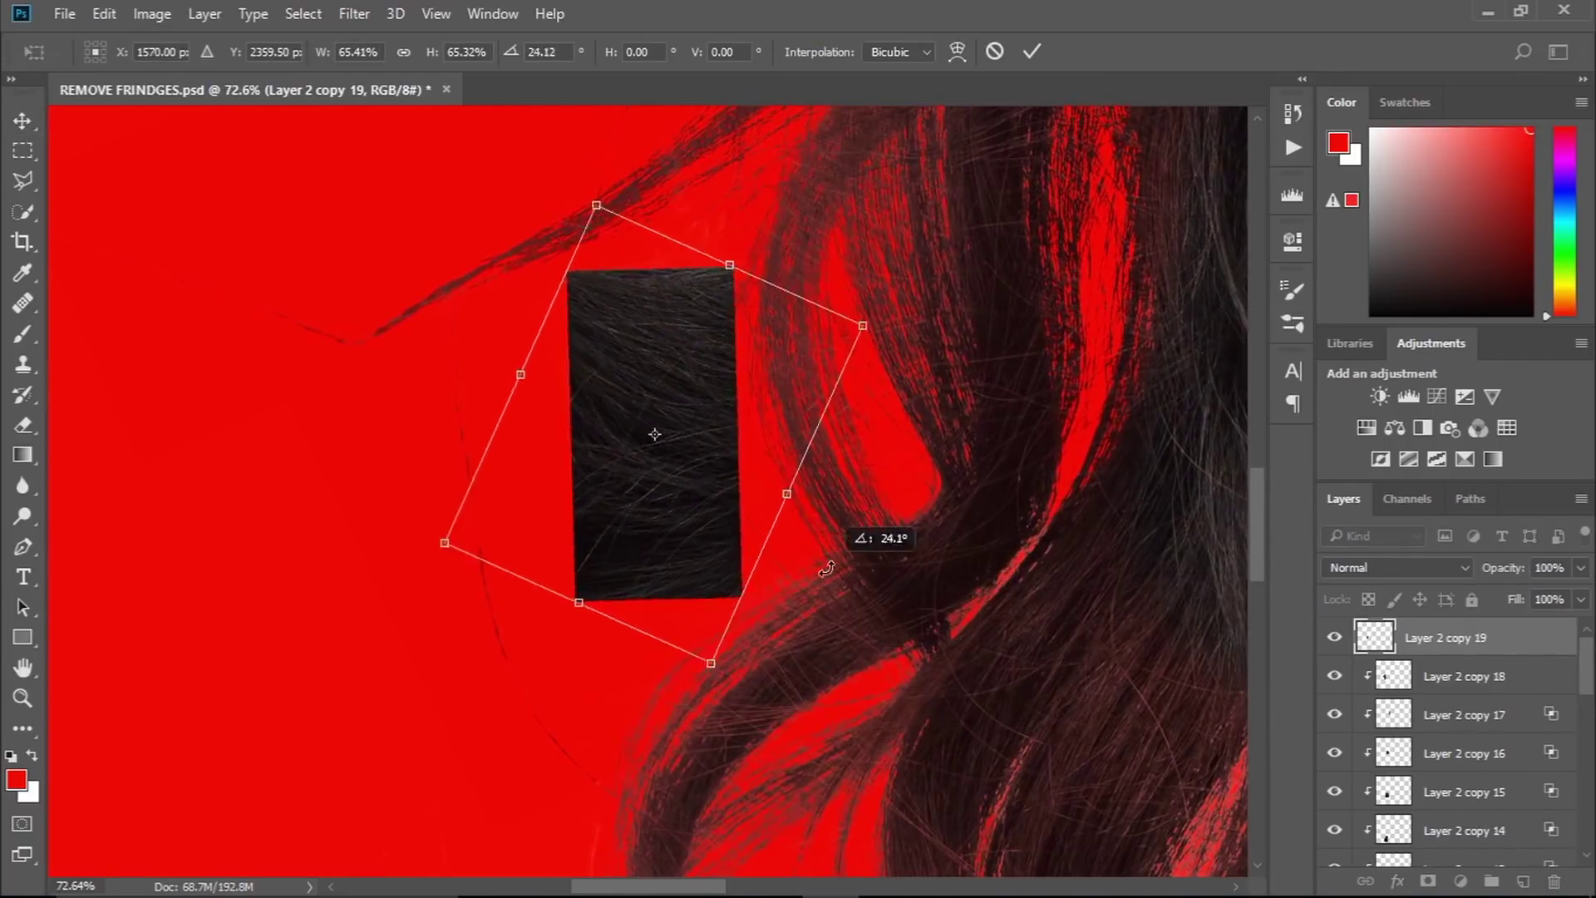
left_click(1031, 52)
left_click(1472, 655, "alt")
scroll(806, 378, "up", 3)
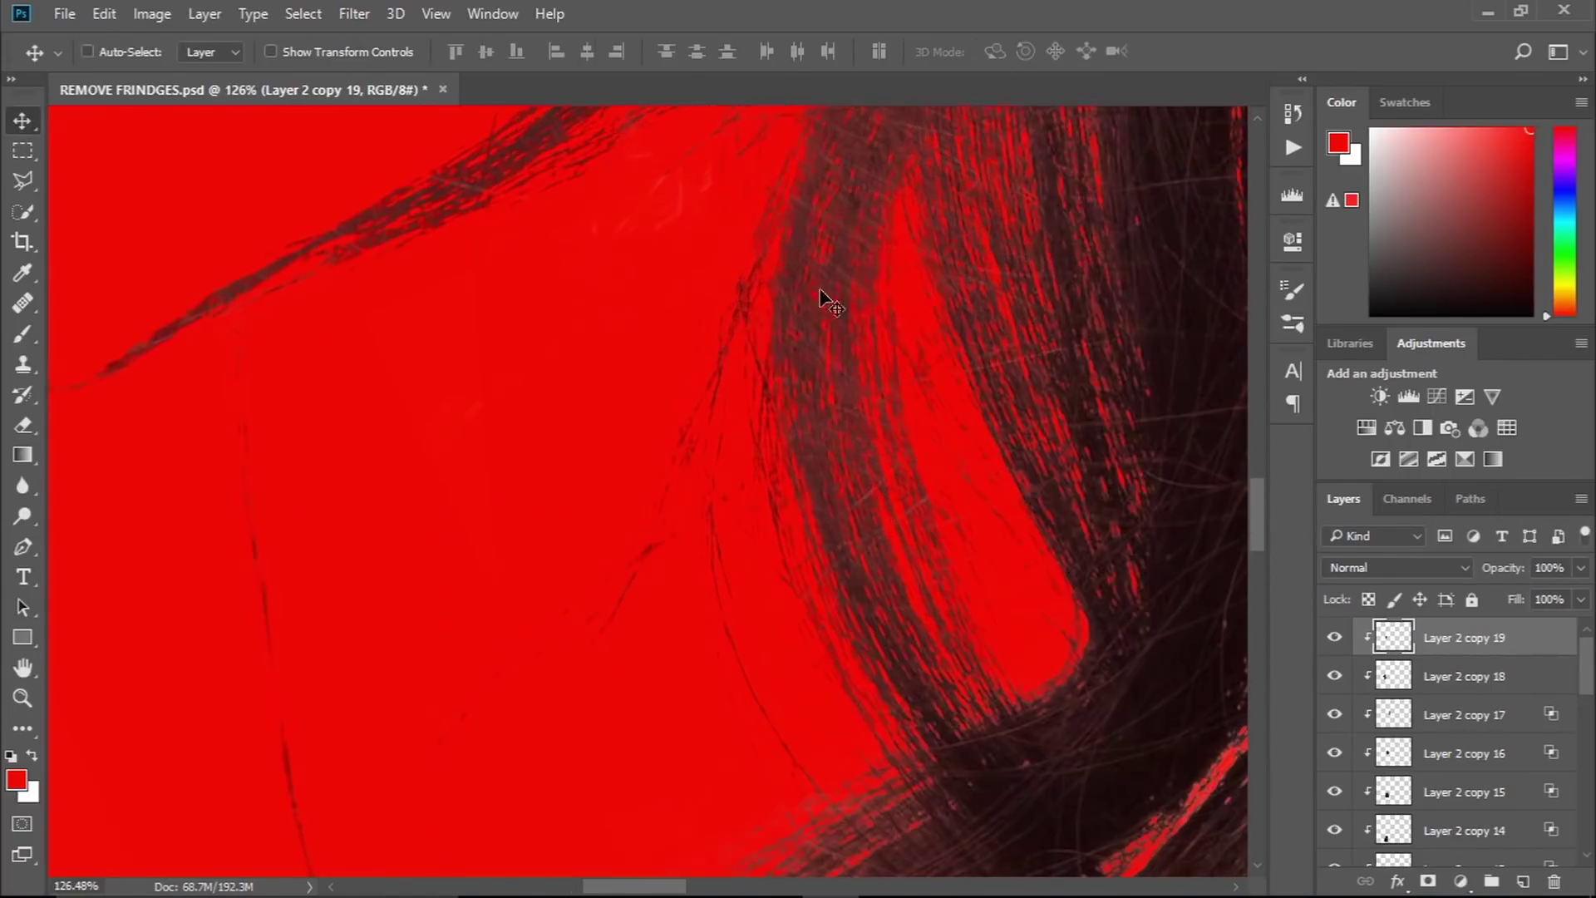
key("e")
scroll(885, 494, "down", 10)
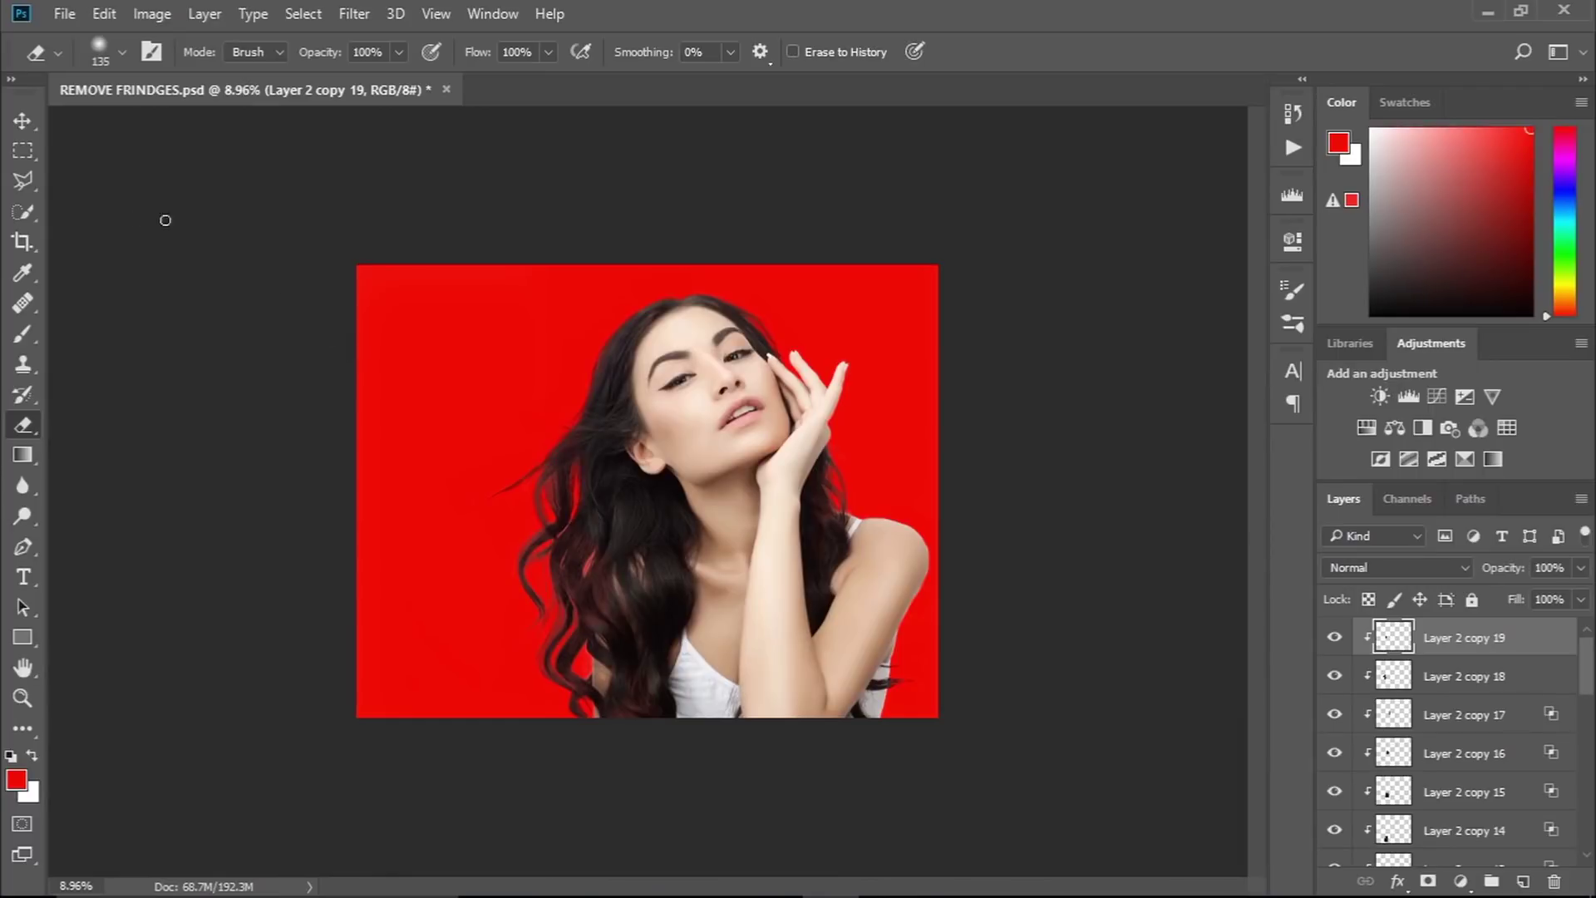
left_click(22, 125)
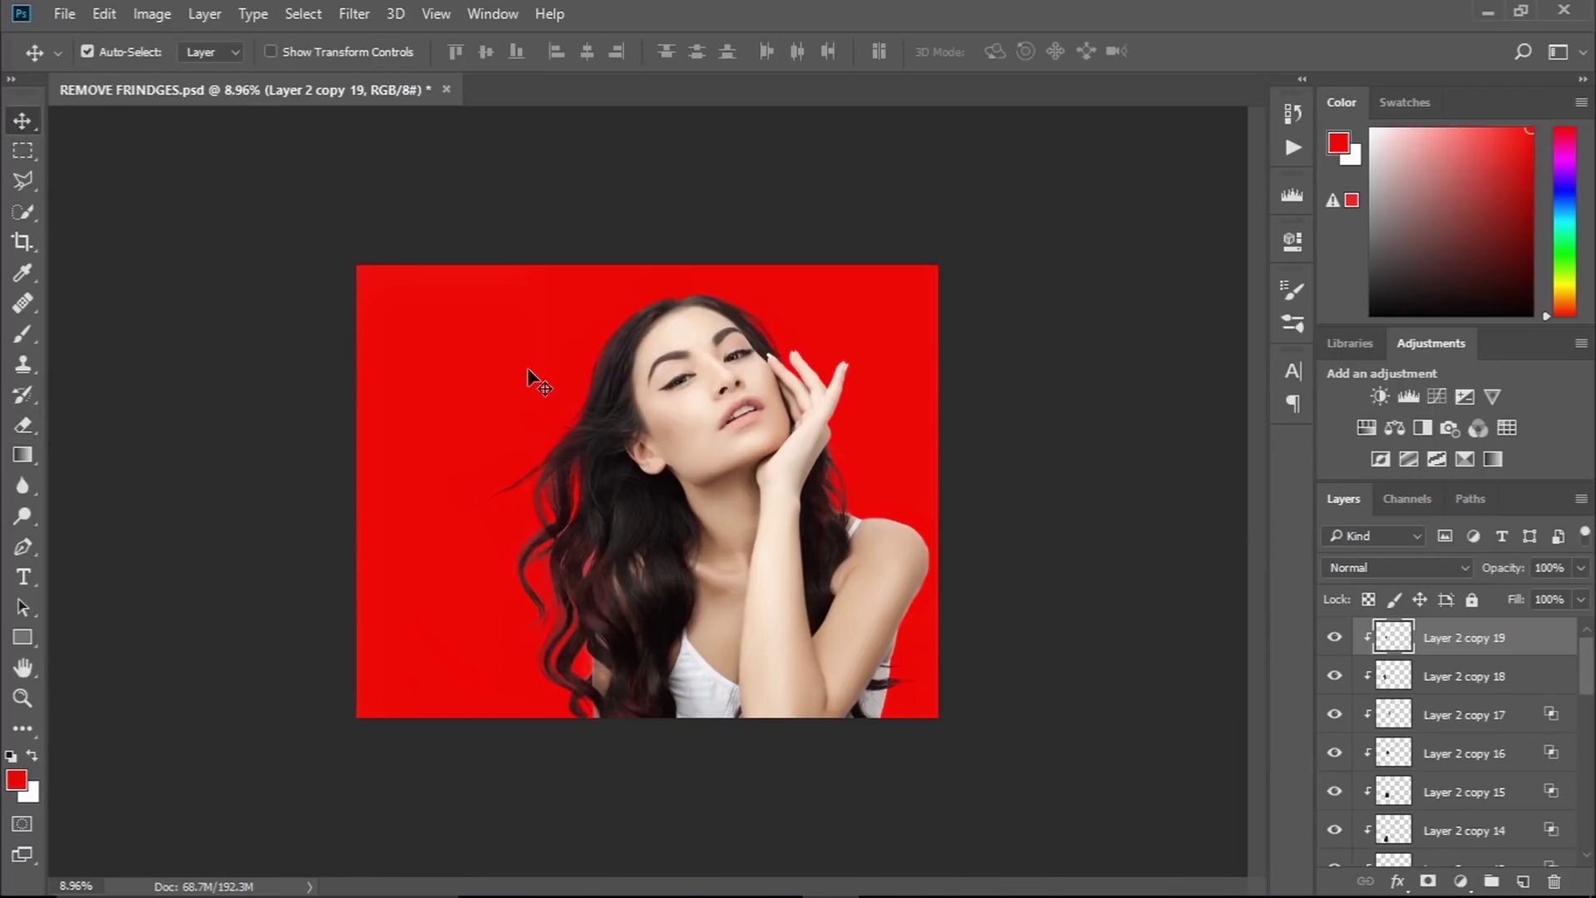
scroll(527, 367, "up", 2)
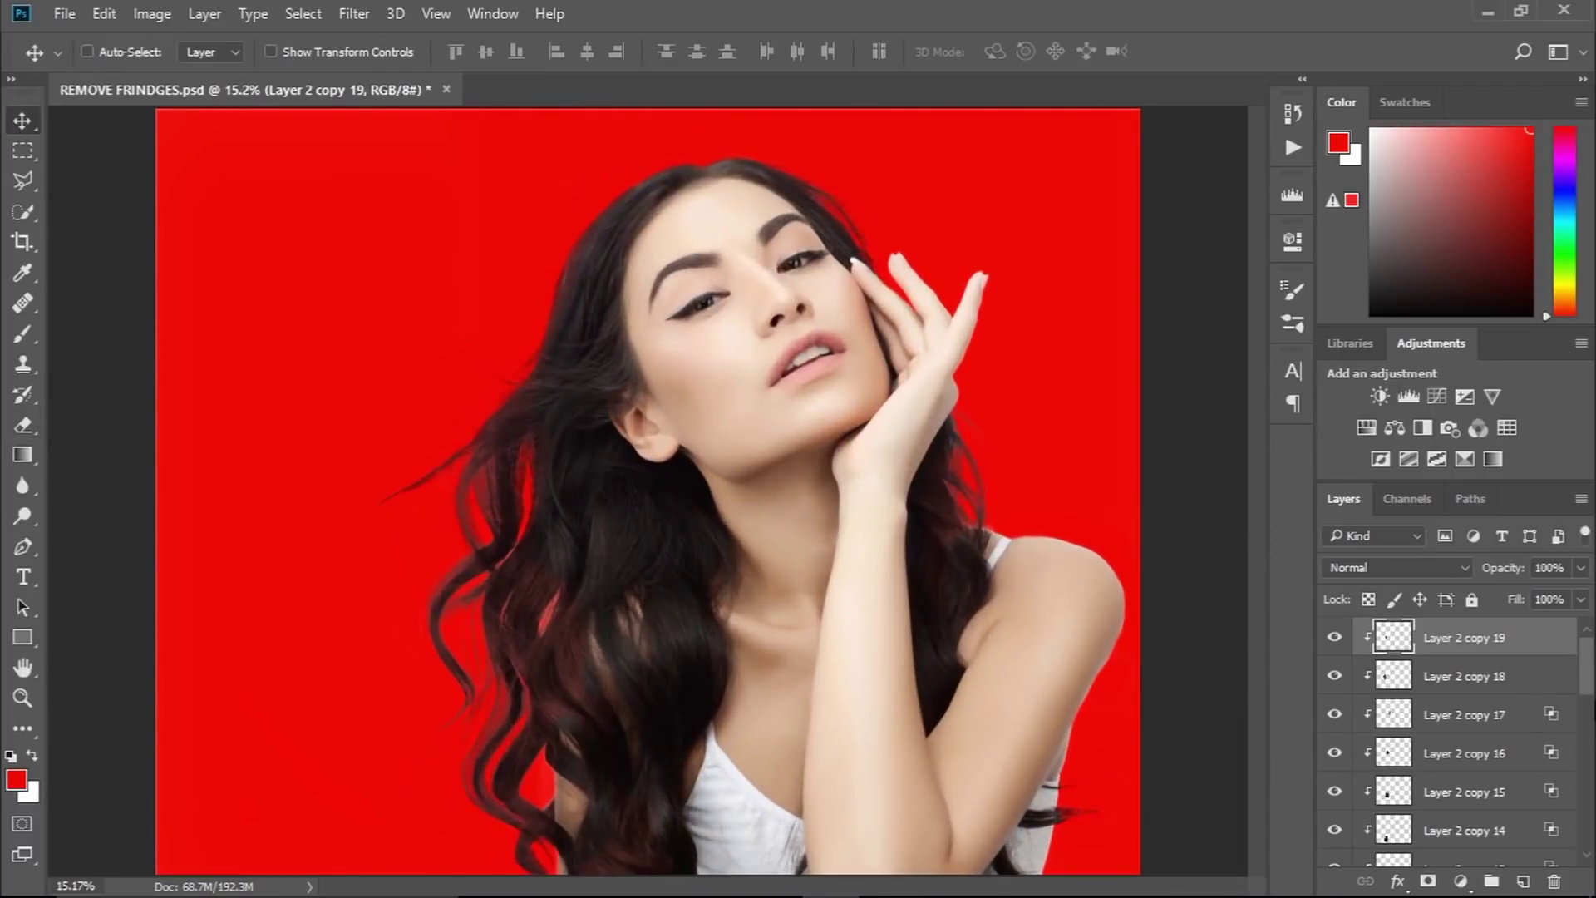
left_click_drag(1585, 657, 1577, 846)
left_click(1334, 765, "alt")
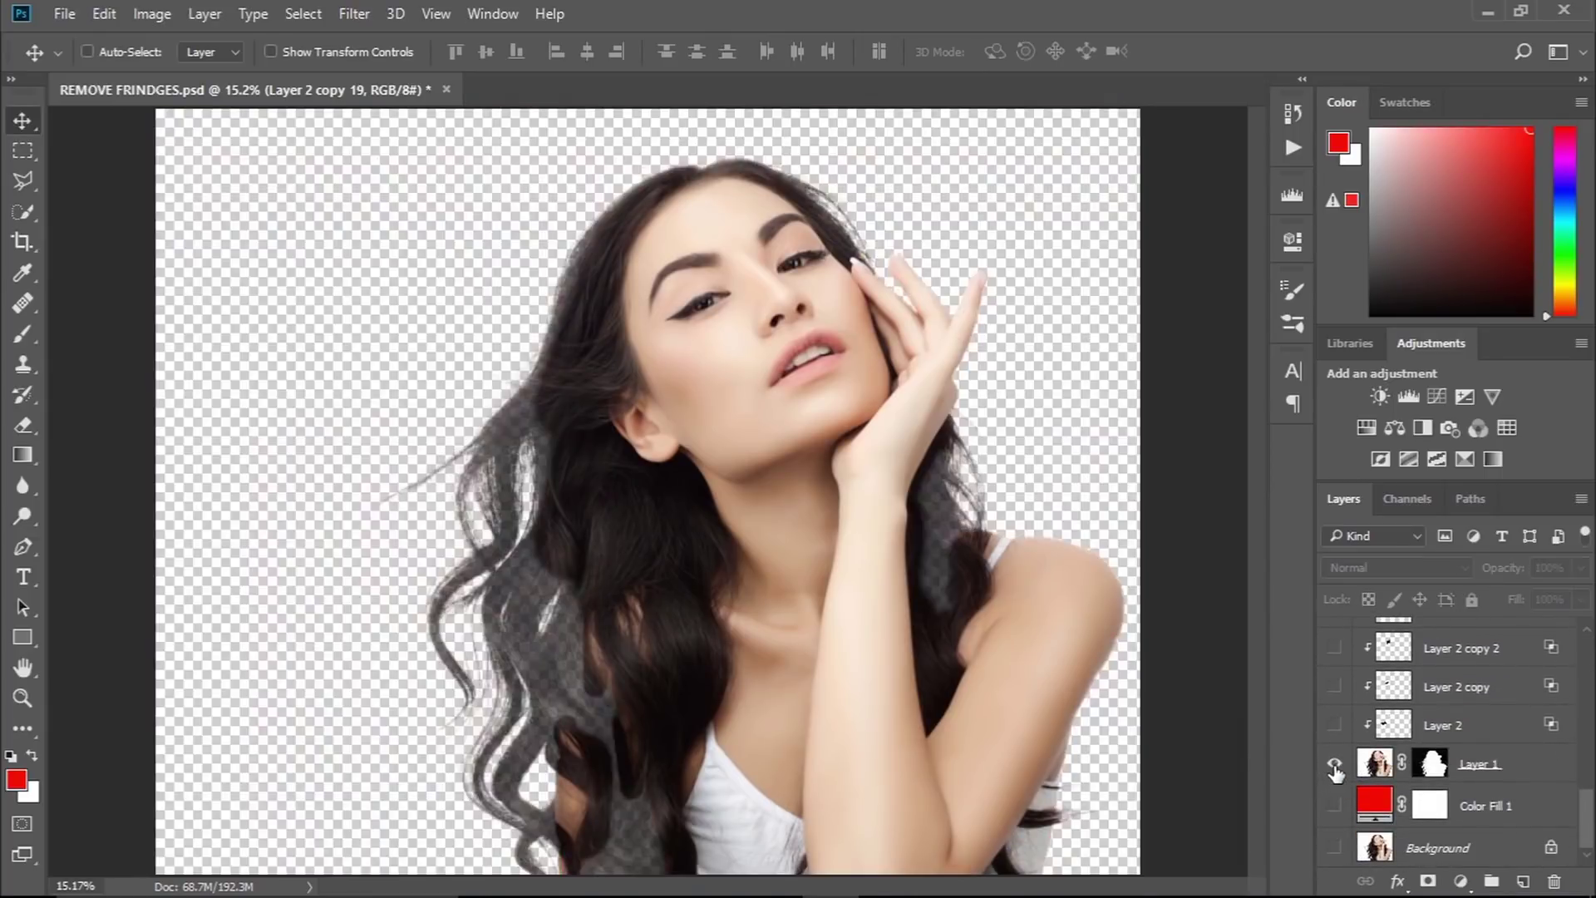
left_click(1334, 806)
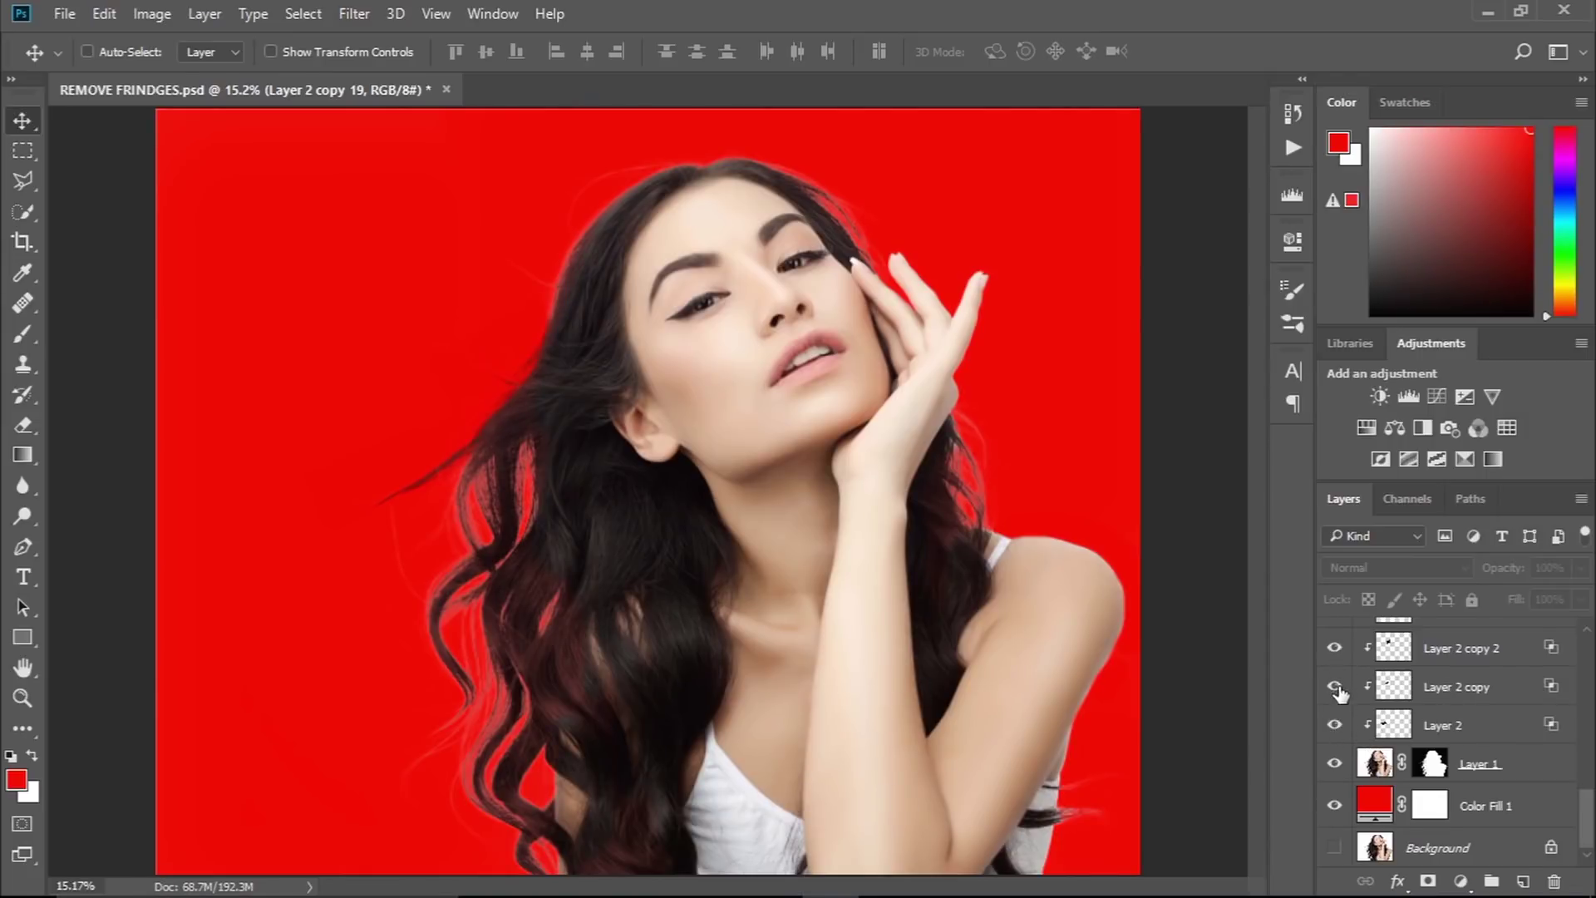
left_click(1334, 686)
scroll(1338, 691, "up", 1)
scroll(1340, 667, "up", 1)
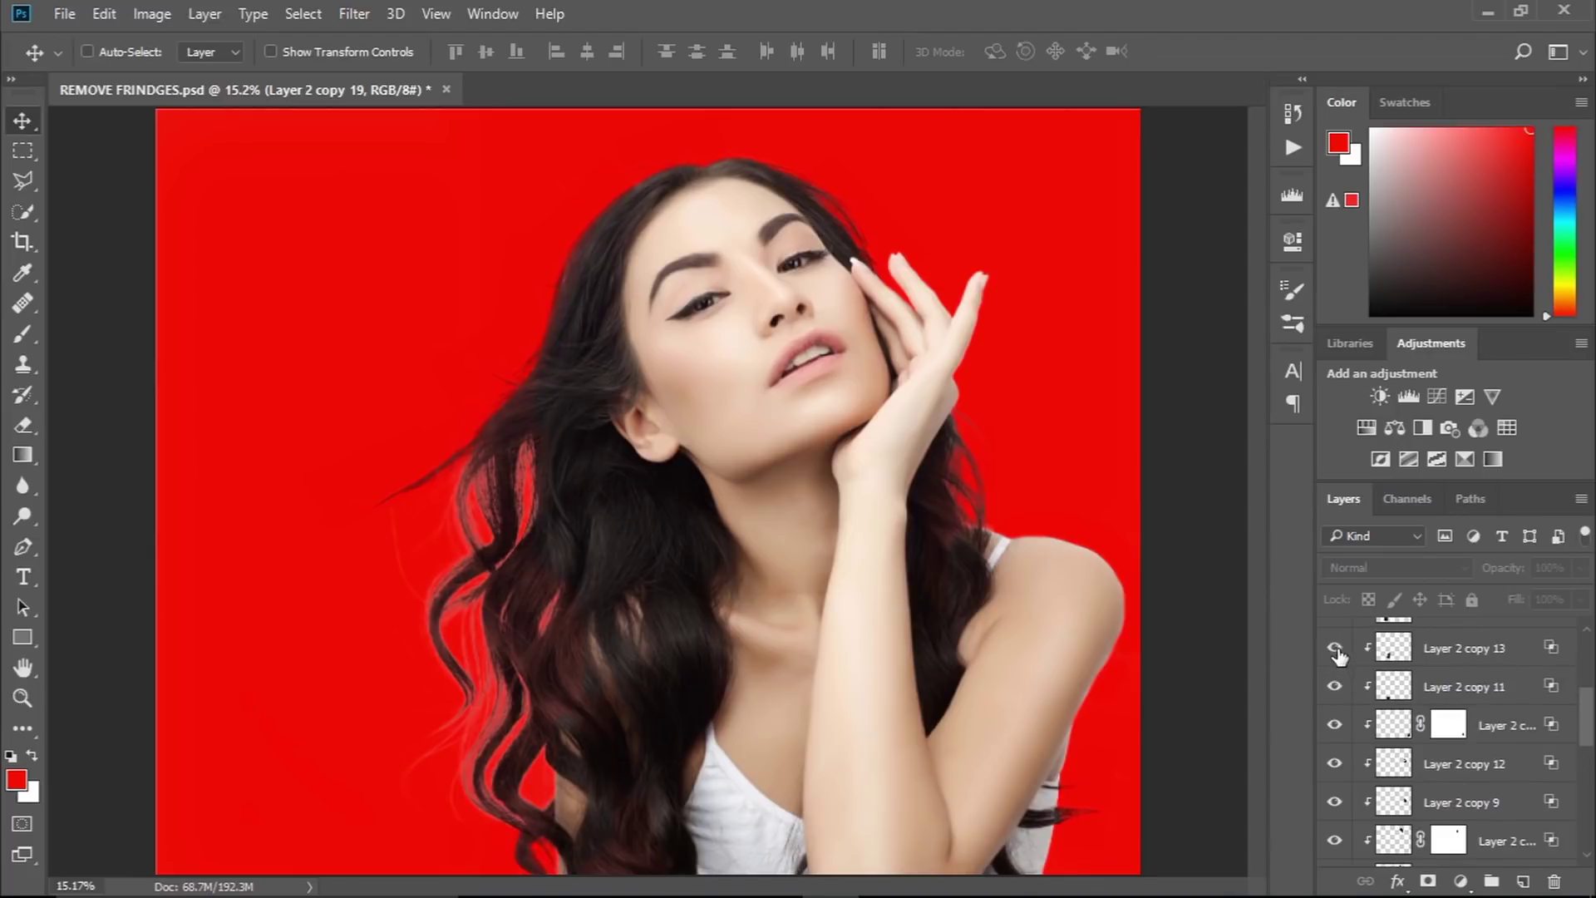
scroll(1339, 669, "up", 1)
left_click(1336, 653)
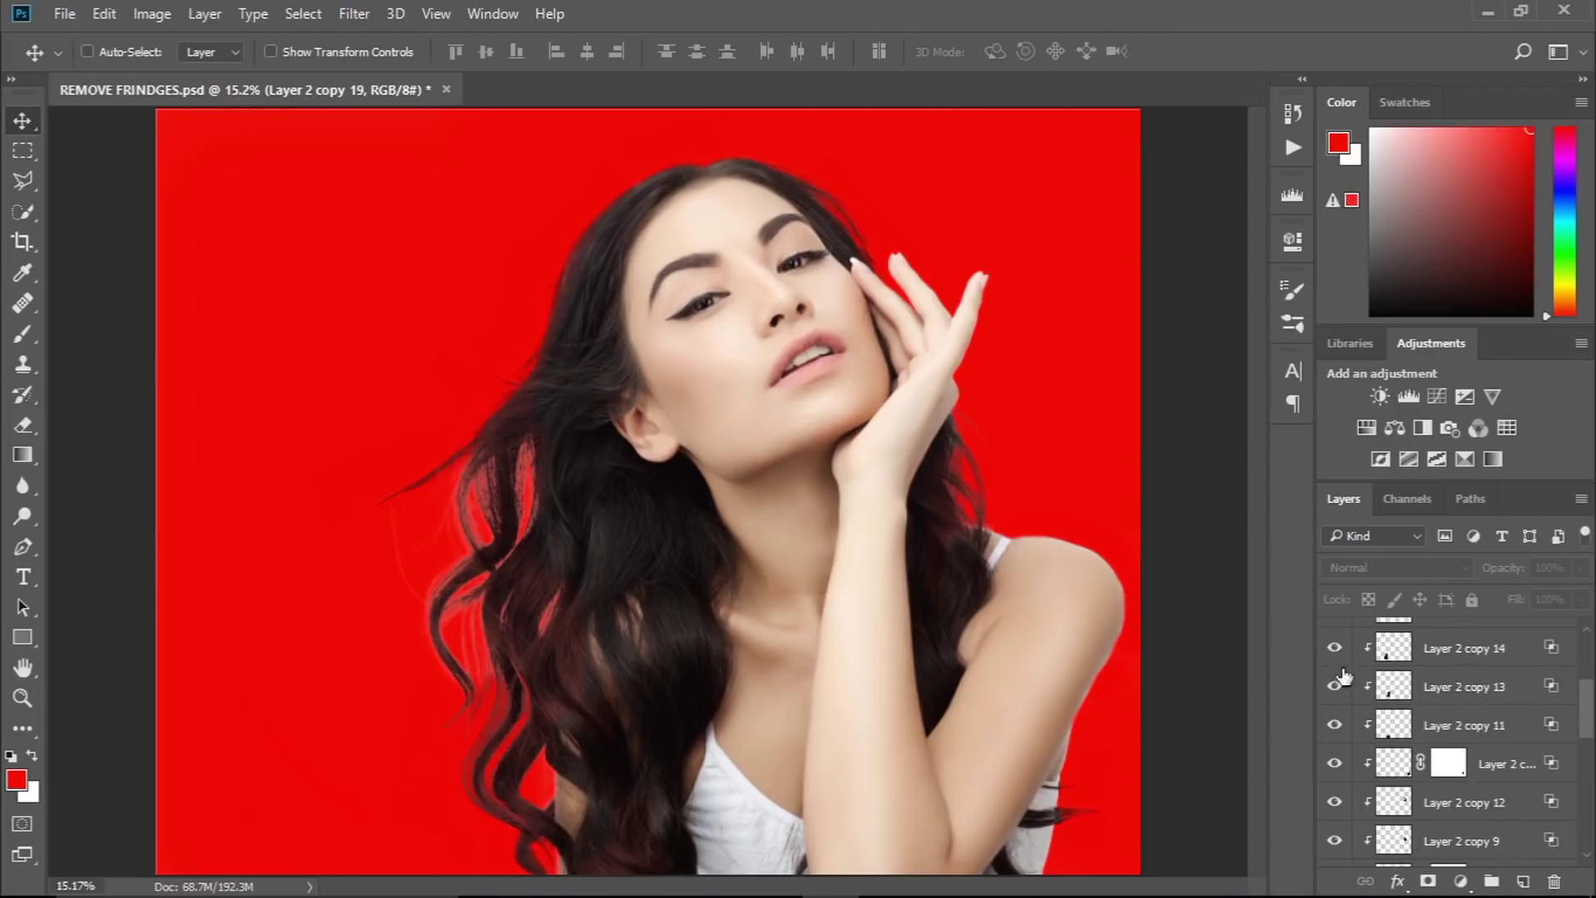
scroll(1340, 669, "up", 1)
left_click(1335, 654)
scroll(1340, 669, "up", 1)
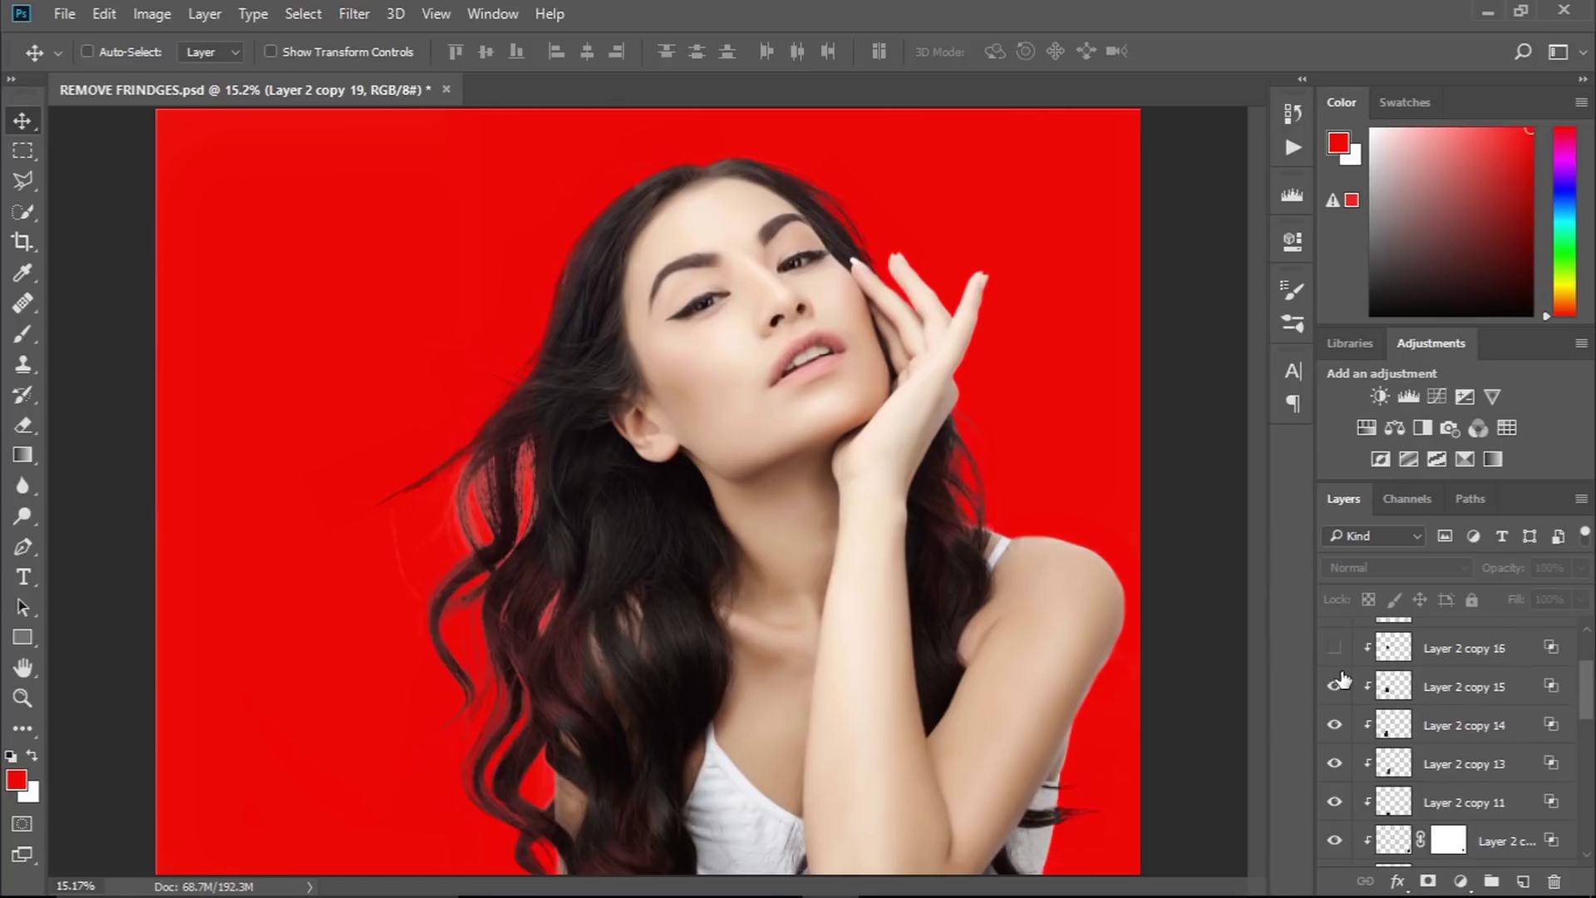
left_click(1337, 653)
scroll(1341, 665, "up", 1)
left_click(1335, 652)
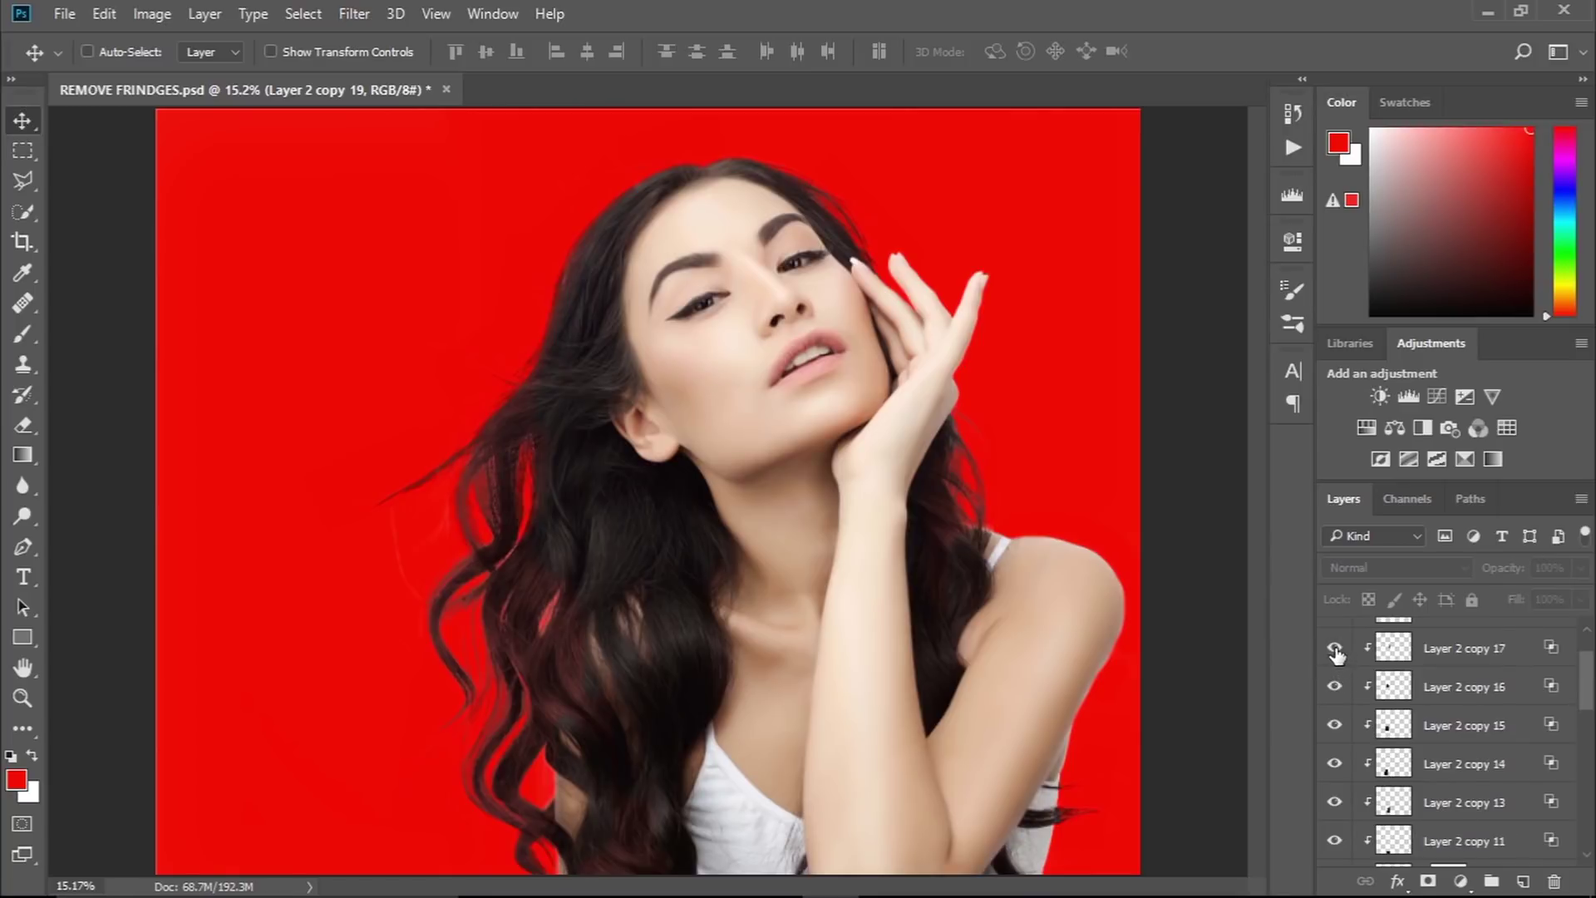
scroll(1338, 657, "up", 1)
scroll(1338, 661, "up", 1)
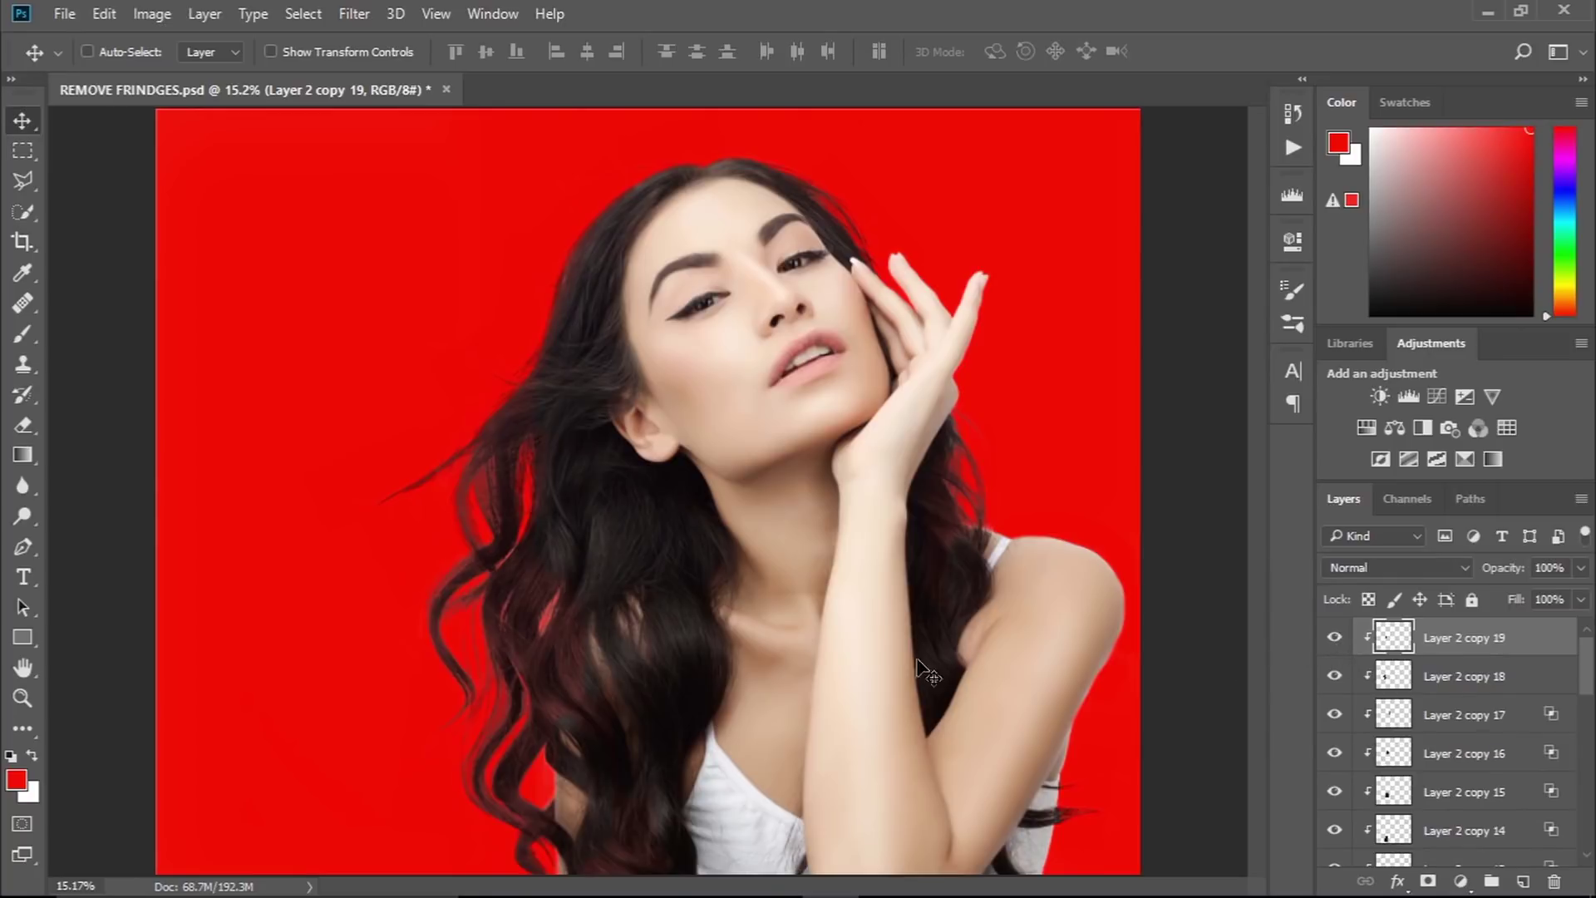
key("ctrl+space")
mouse_move(656, 552)
left_mouse_down()
mouse_move(757, 559)
mouse_move(650, 570)
left_mouse_up()
left_click_drag(1585, 667, 1582, 835)
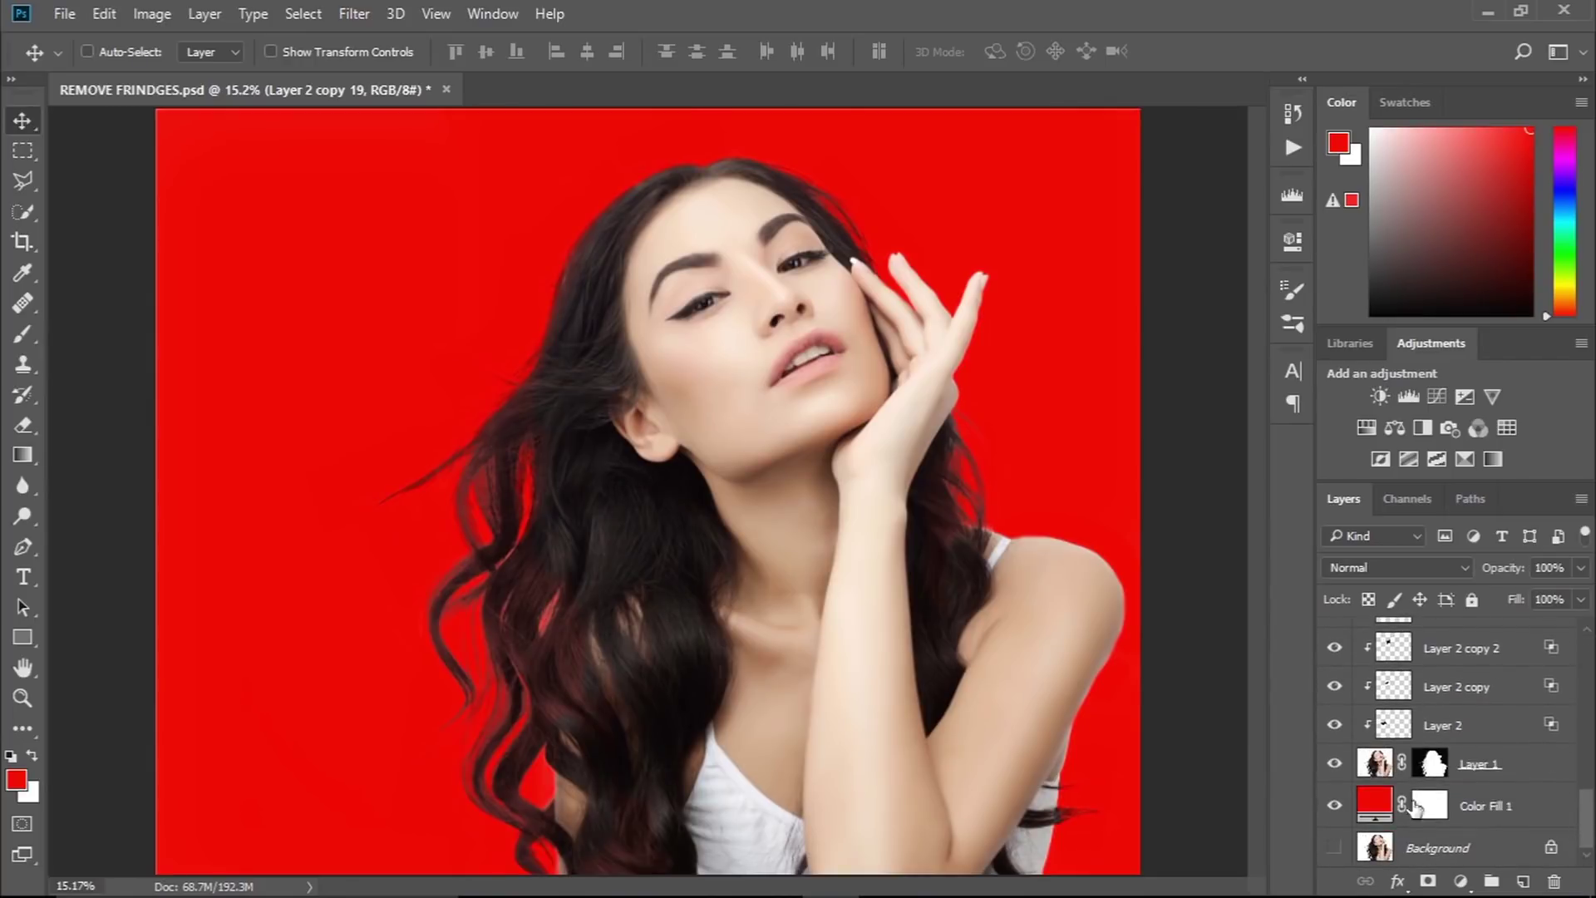
- Change the Color Fill 1 colour from red to purple #b400ff and view the whole image
double_click(1382, 802)
mouse_move(1038, 419)
left_mouse_down()
mouse_move(1191, 245)
mouse_move(1069, 427)
mouse_move(1105, 427)
mouse_move(1043, 486)
mouse_move(1070, 510)
mouse_move(1115, 495)
mouse_move(1203, 194)
mouse_move(1205, 326)
mouse_move(1167, 504)
mouse_move(1197, 236)
mouse_move(1200, 291)
mouse_move(1205, 271)
left_mouse_up()
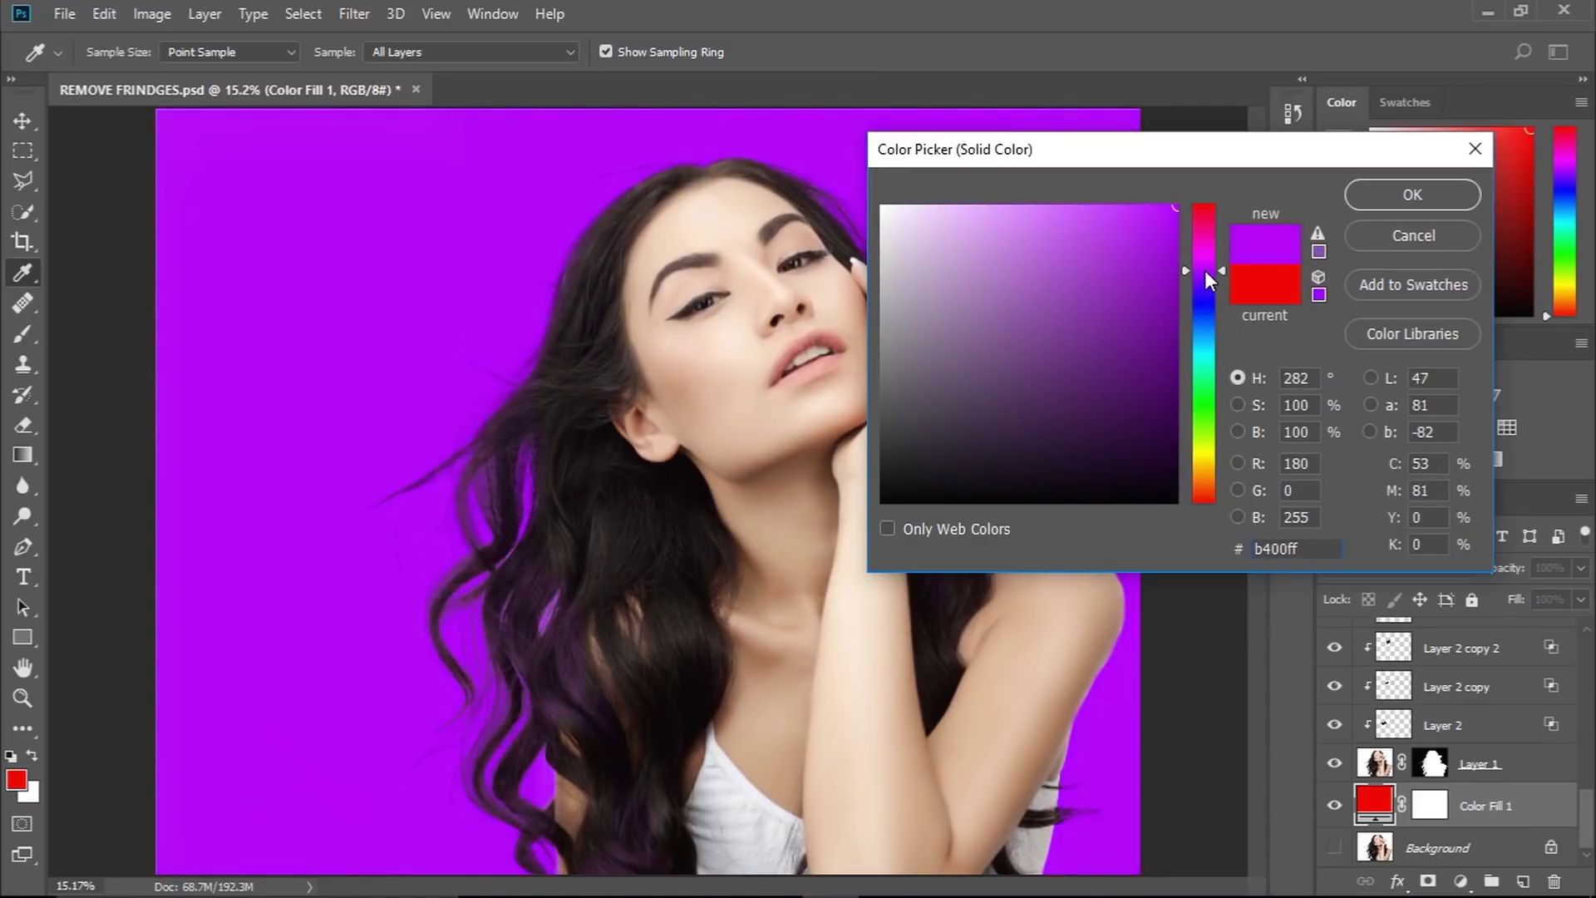
left_click(1402, 196)
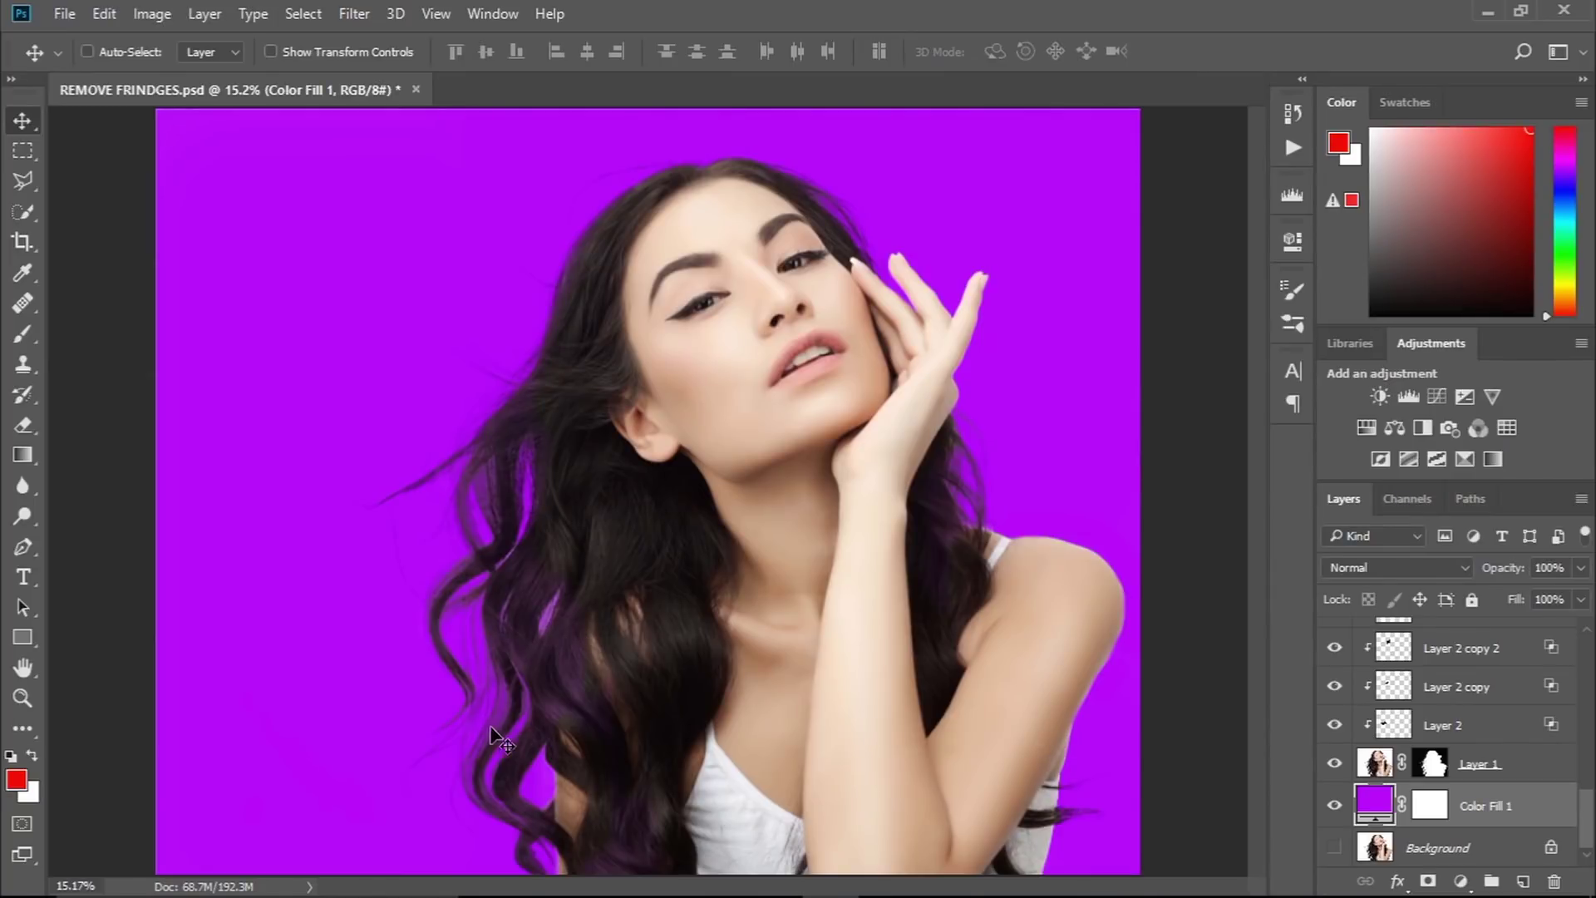
scroll(485, 758, "up", 5)
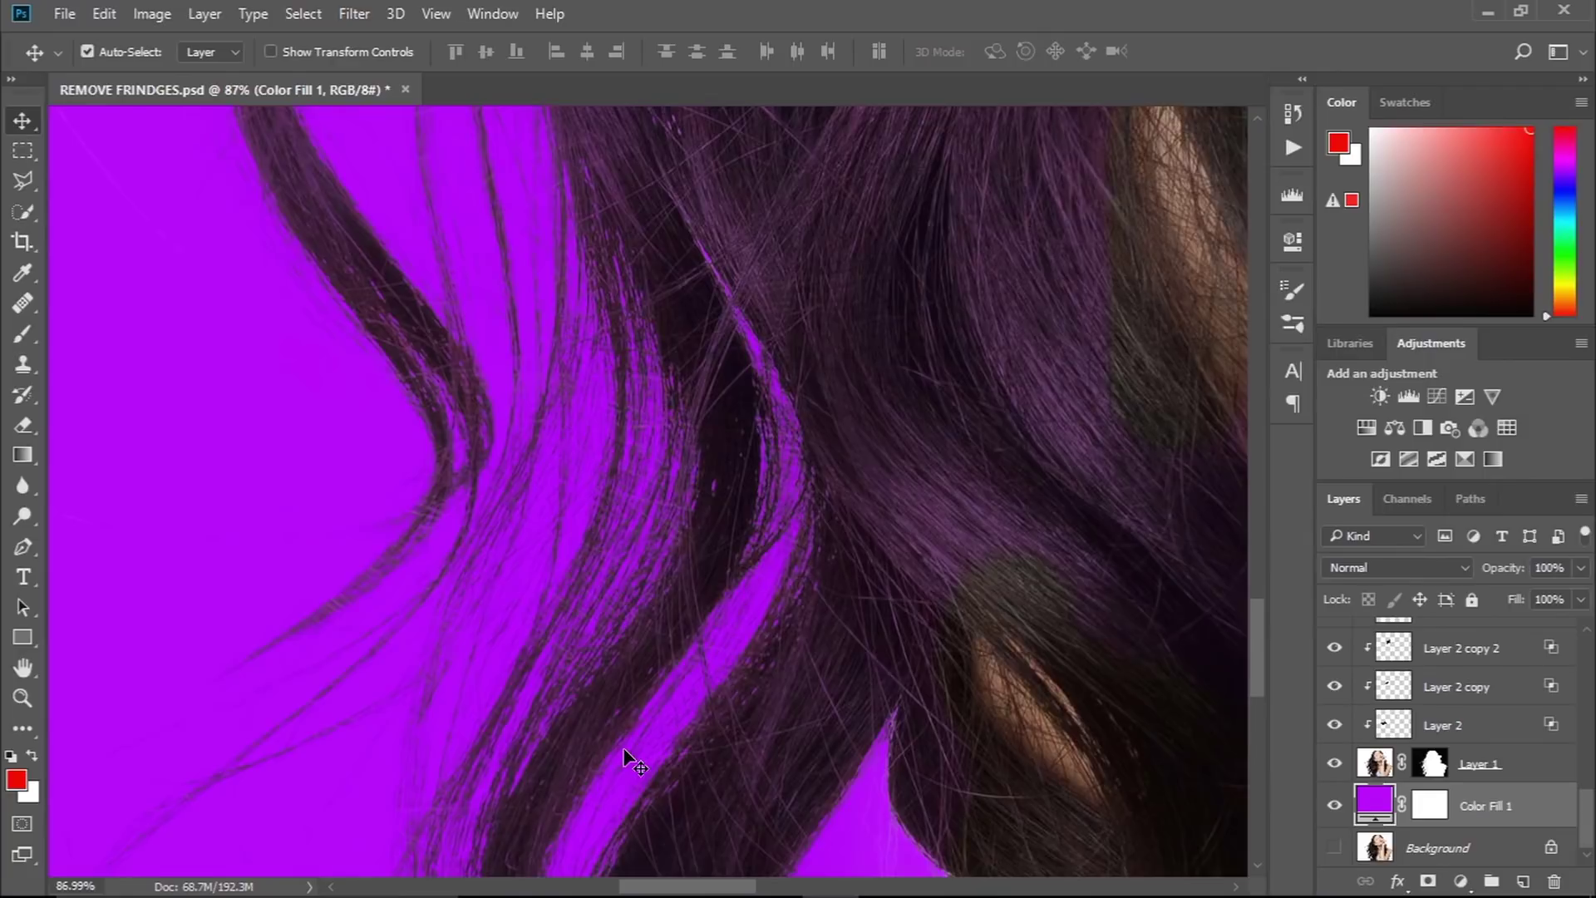
key("ctrl+0")
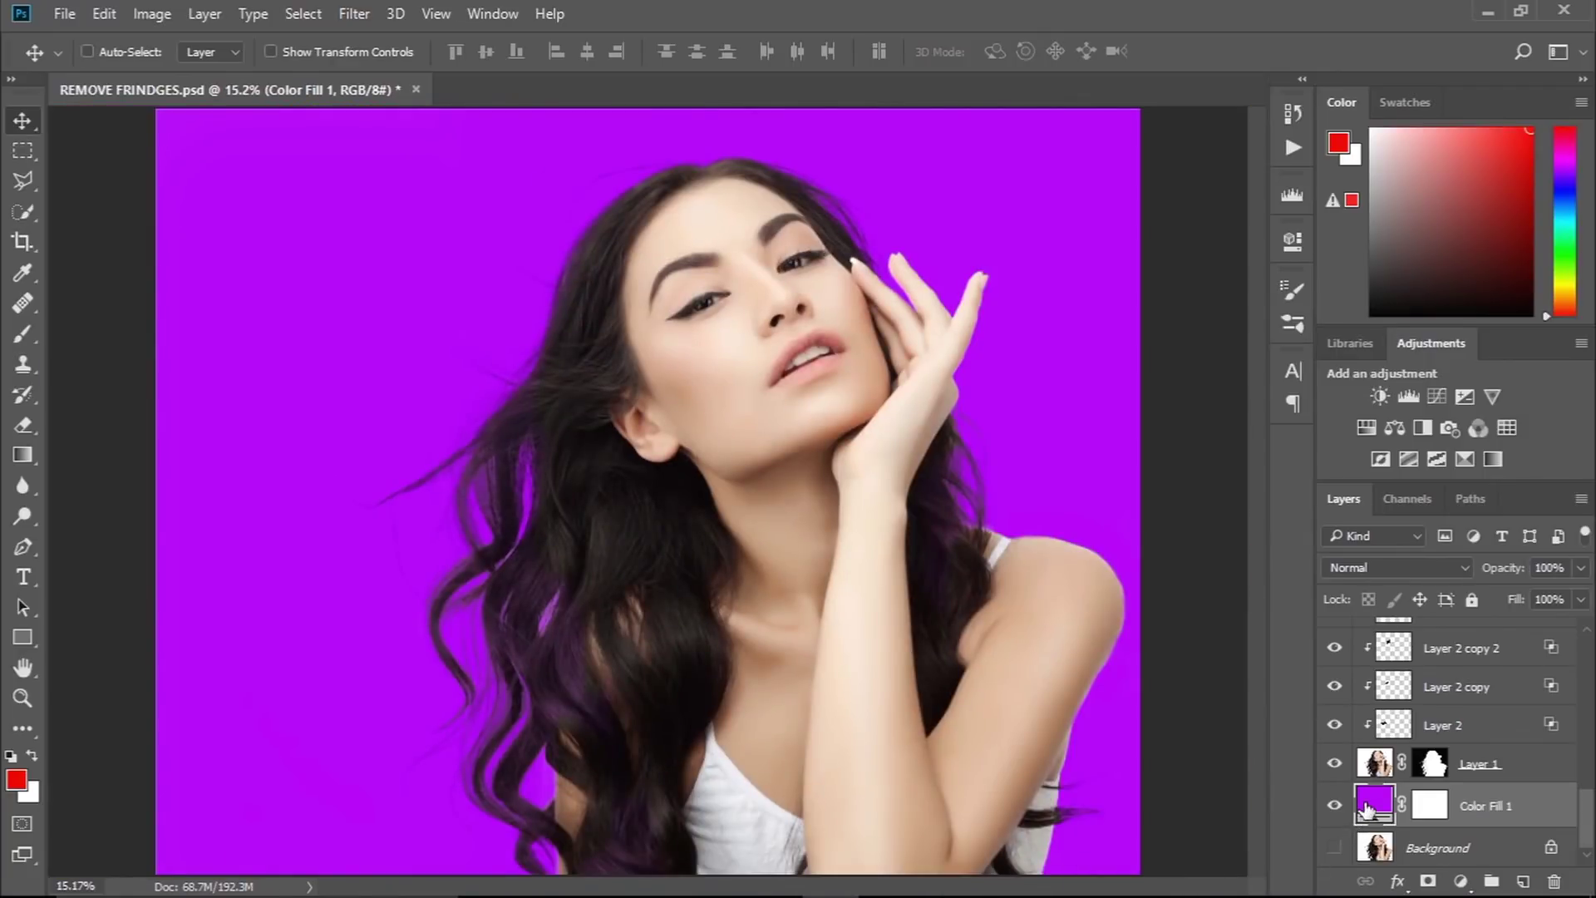
- Shift the Color Fill 1 hue from purple to green #30ff00
double_click(1367, 807)
mouse_move(1211, 256)
left_mouse_down()
mouse_move(1205, 400)
mouse_move(1190, 158)
mouse_move(1183, 414)
left_mouse_up()
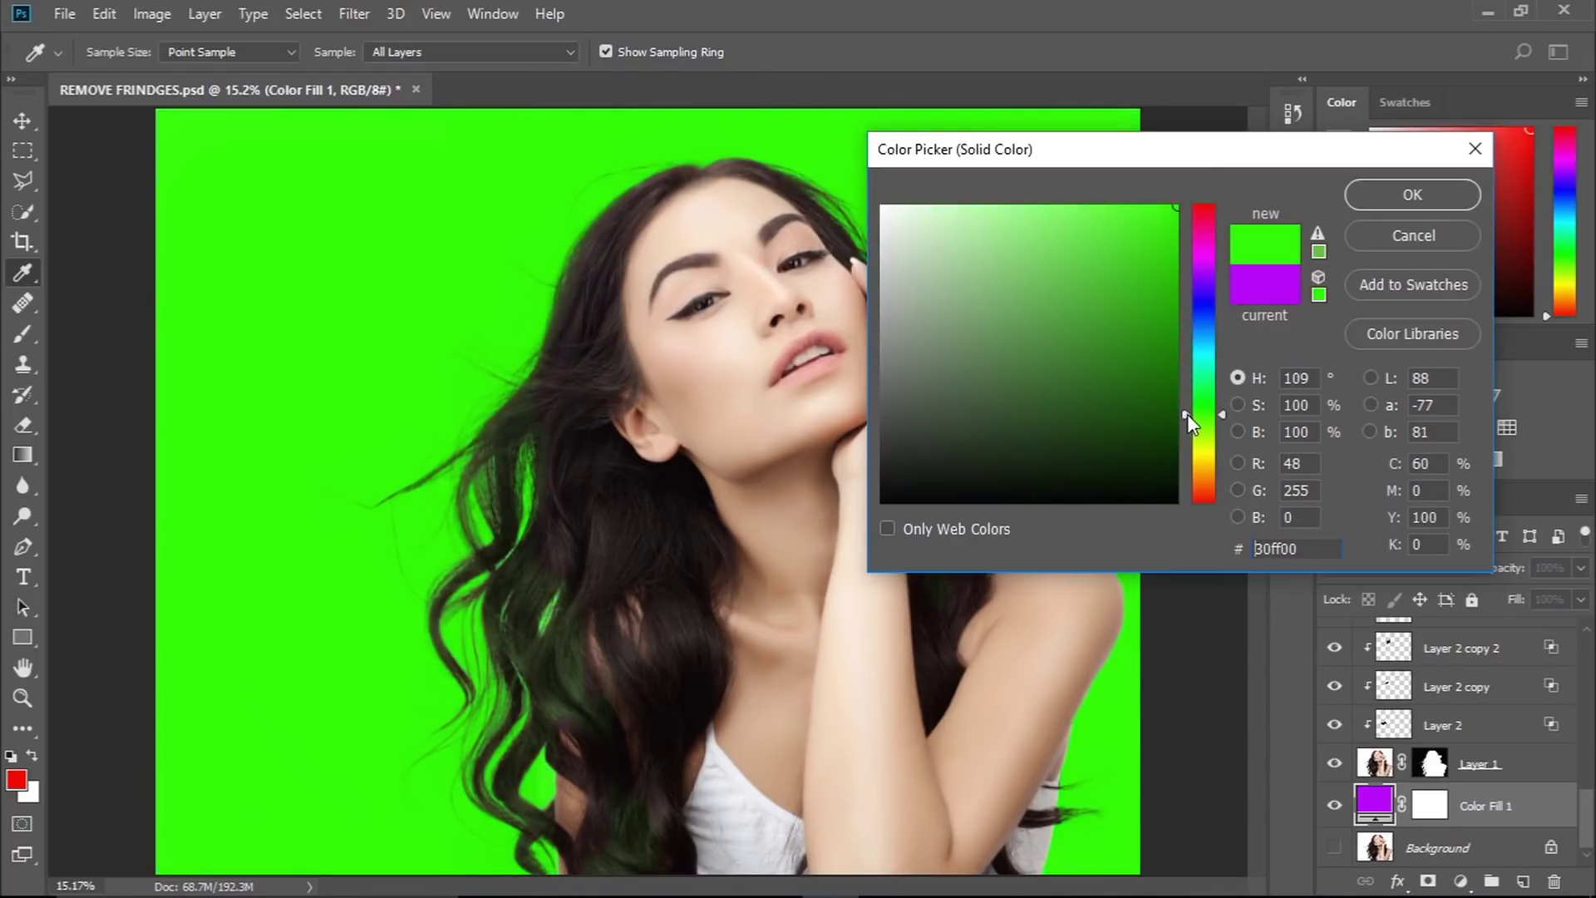
left_click(1368, 207)
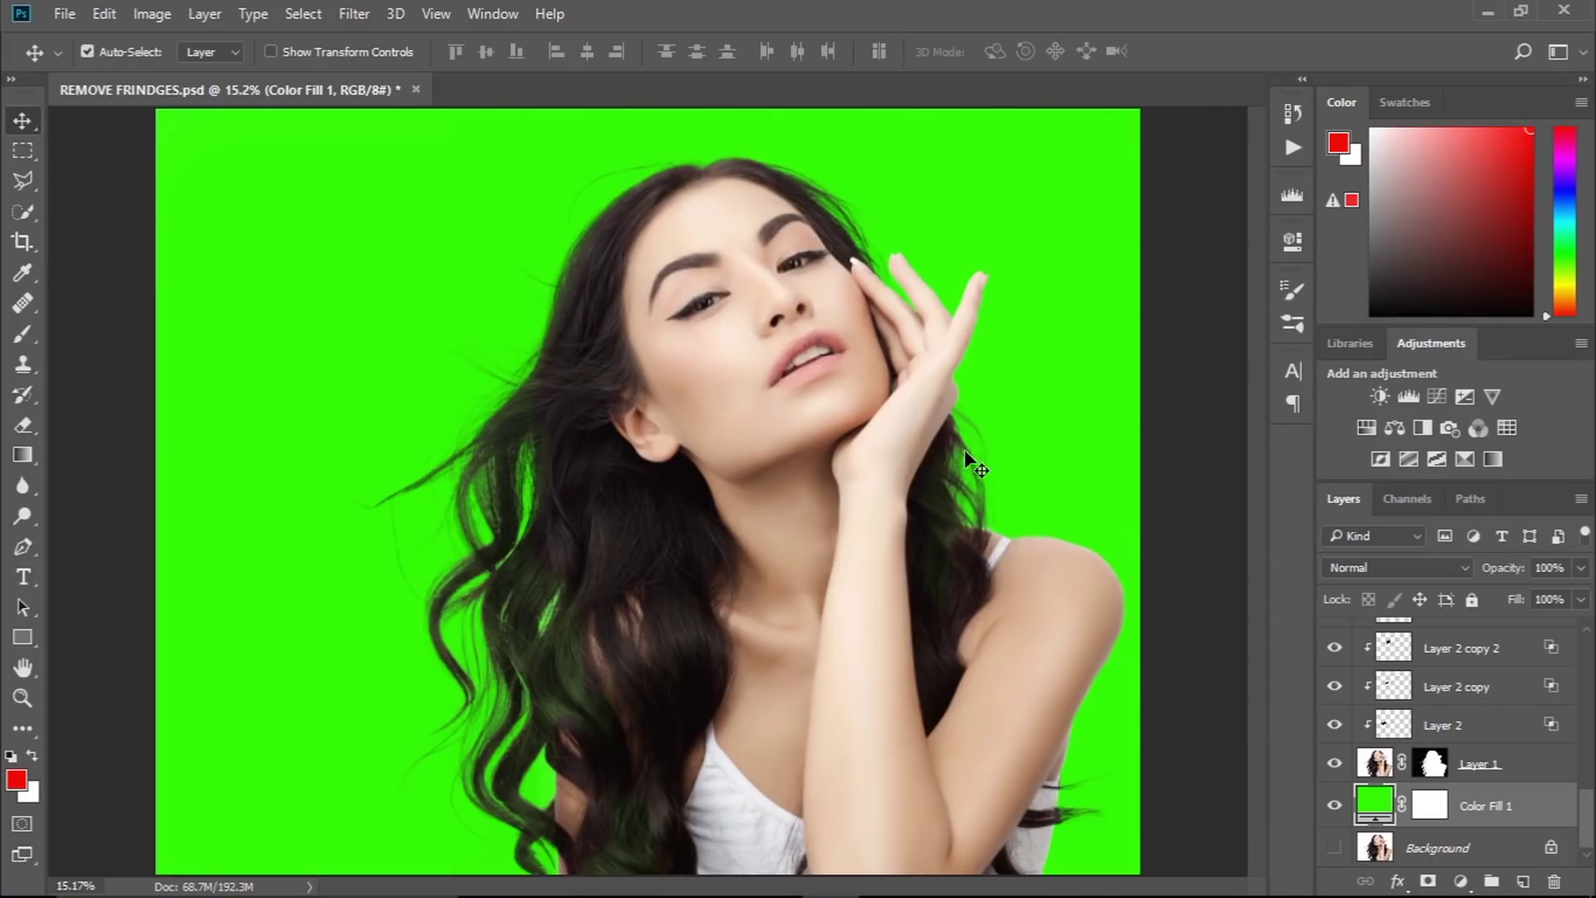
- Inspect the hair edges against the green backdrop and select Layer 2 copy 19
key("ctrl+space")
left_click(949, 460)
left_click_drag(812, 325, 722, 488)
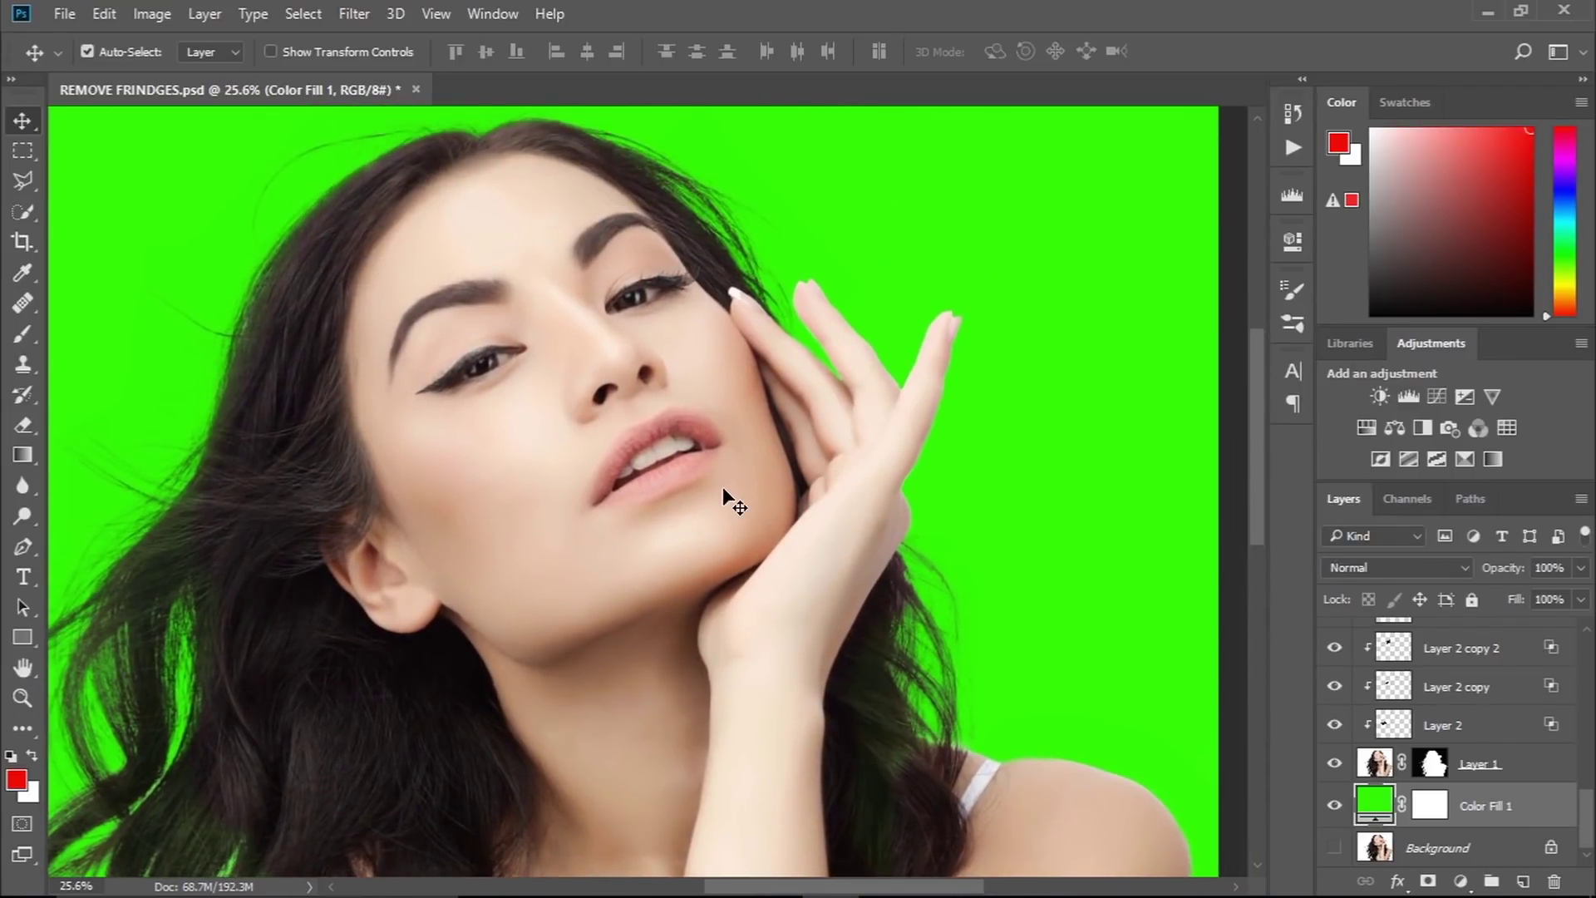
key("ctrl+0")
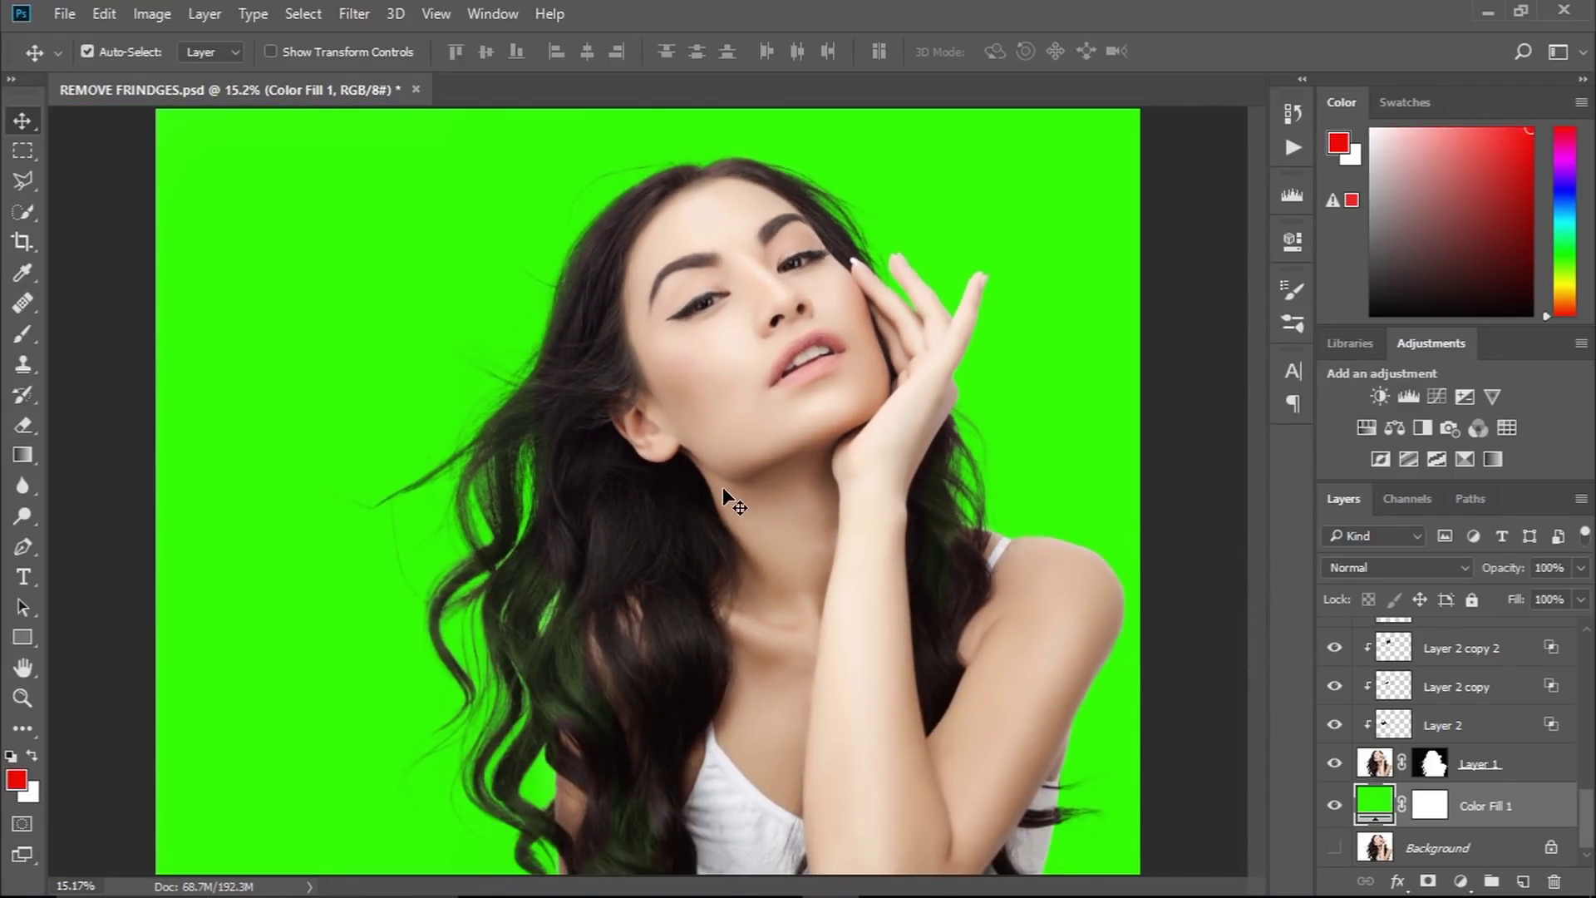
key("ctrl+minus")
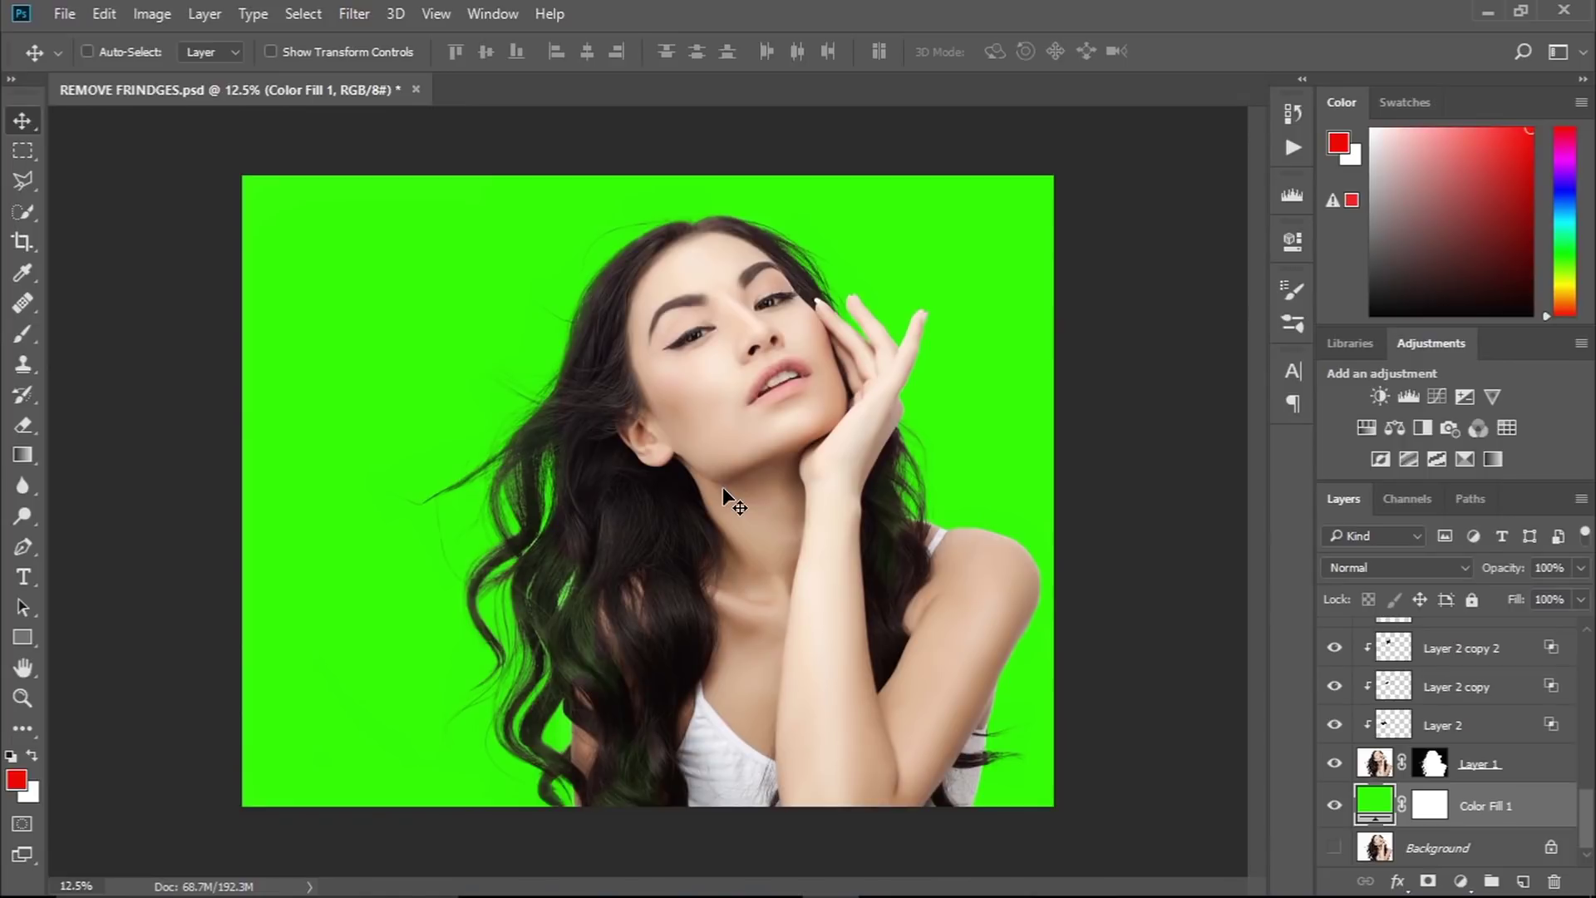
scroll(1462, 748, "up", 3)
scroll(1471, 714, "up", 3)
scroll(1483, 665, "up", 3)
left_click(1496, 640)
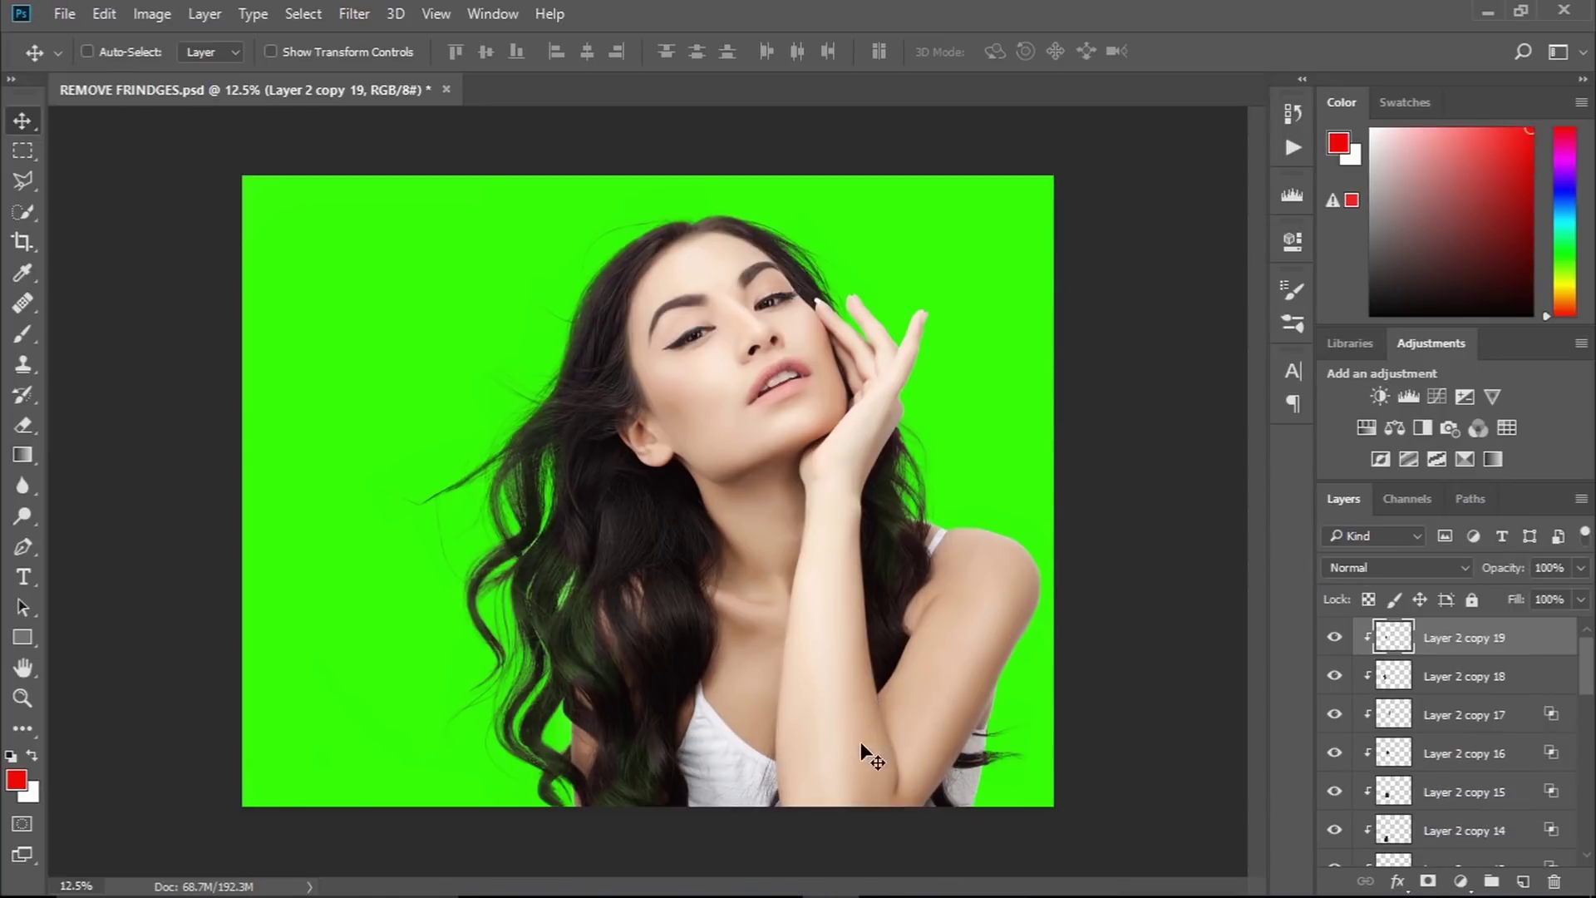
key("ctrl+0")
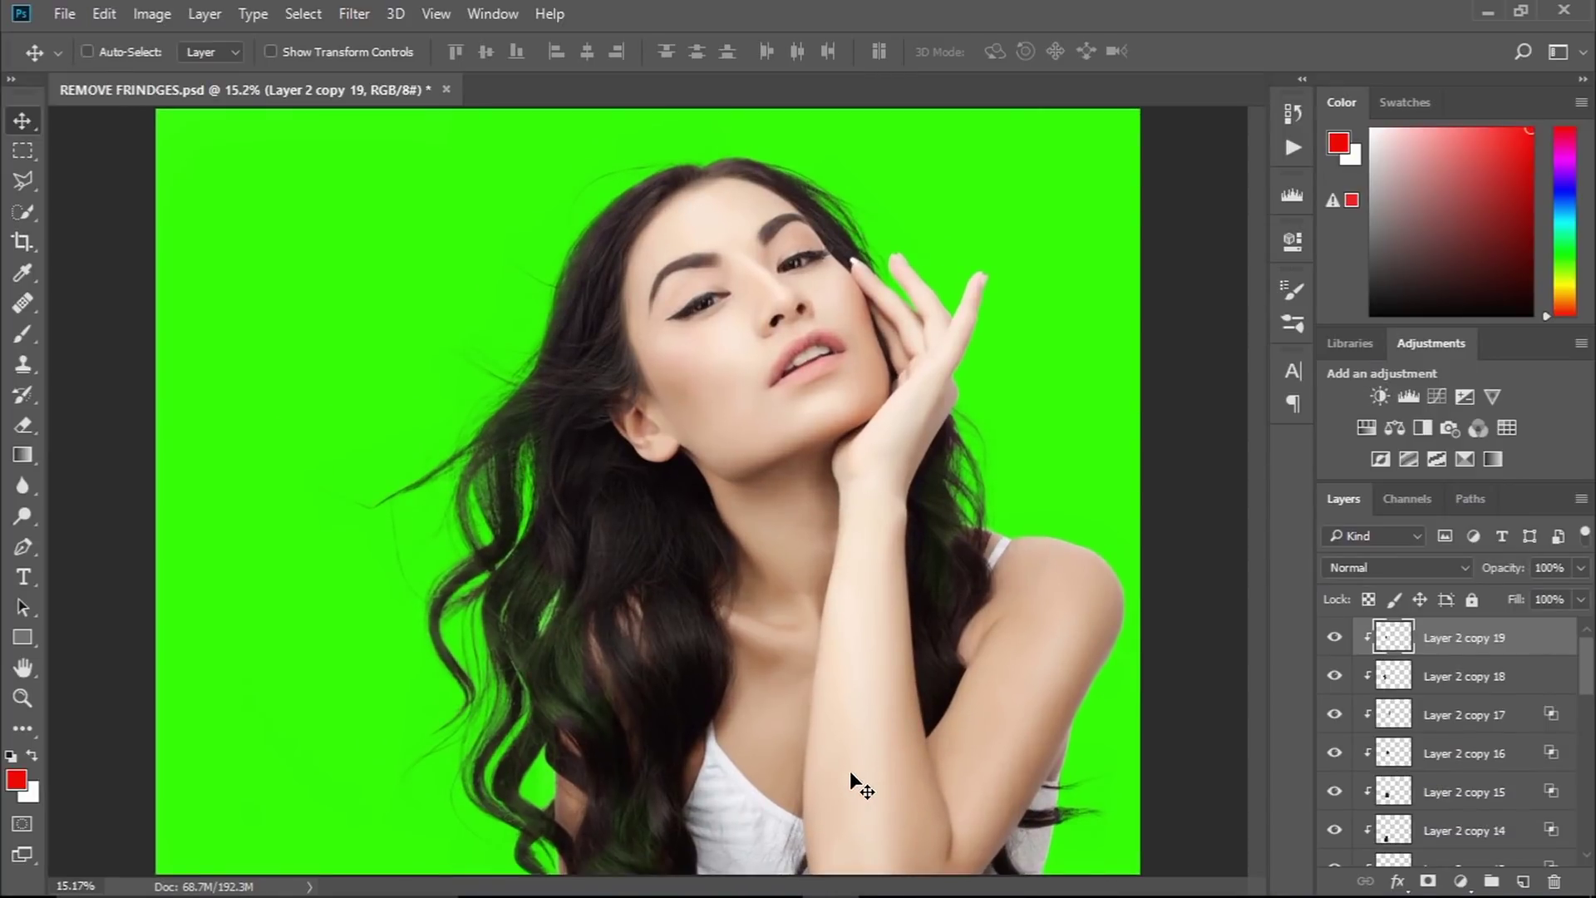